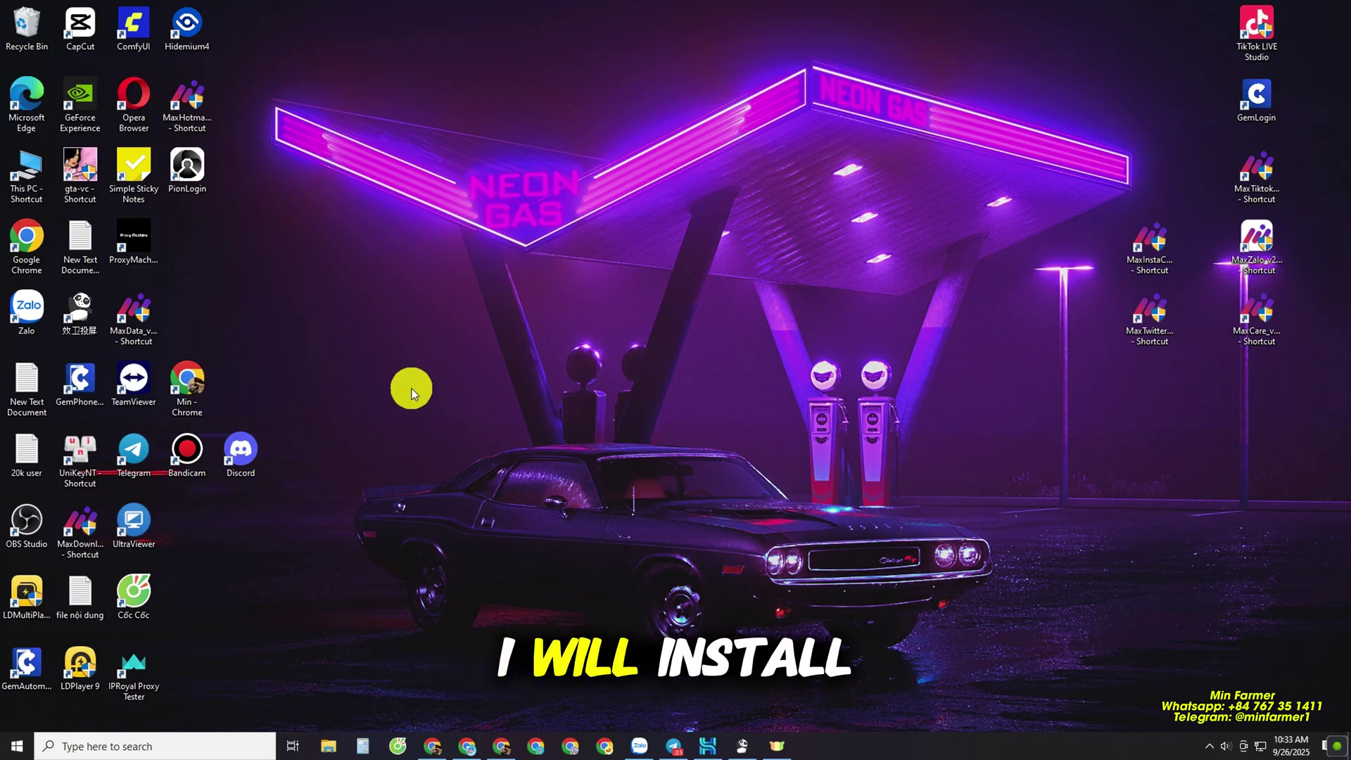
Move the 效卫投屏 shortcut to the middle of the desktop and switch to the running 效卫投屏 window
left_click_drag(73, 318, 715, 386)
left_click(697, 344)
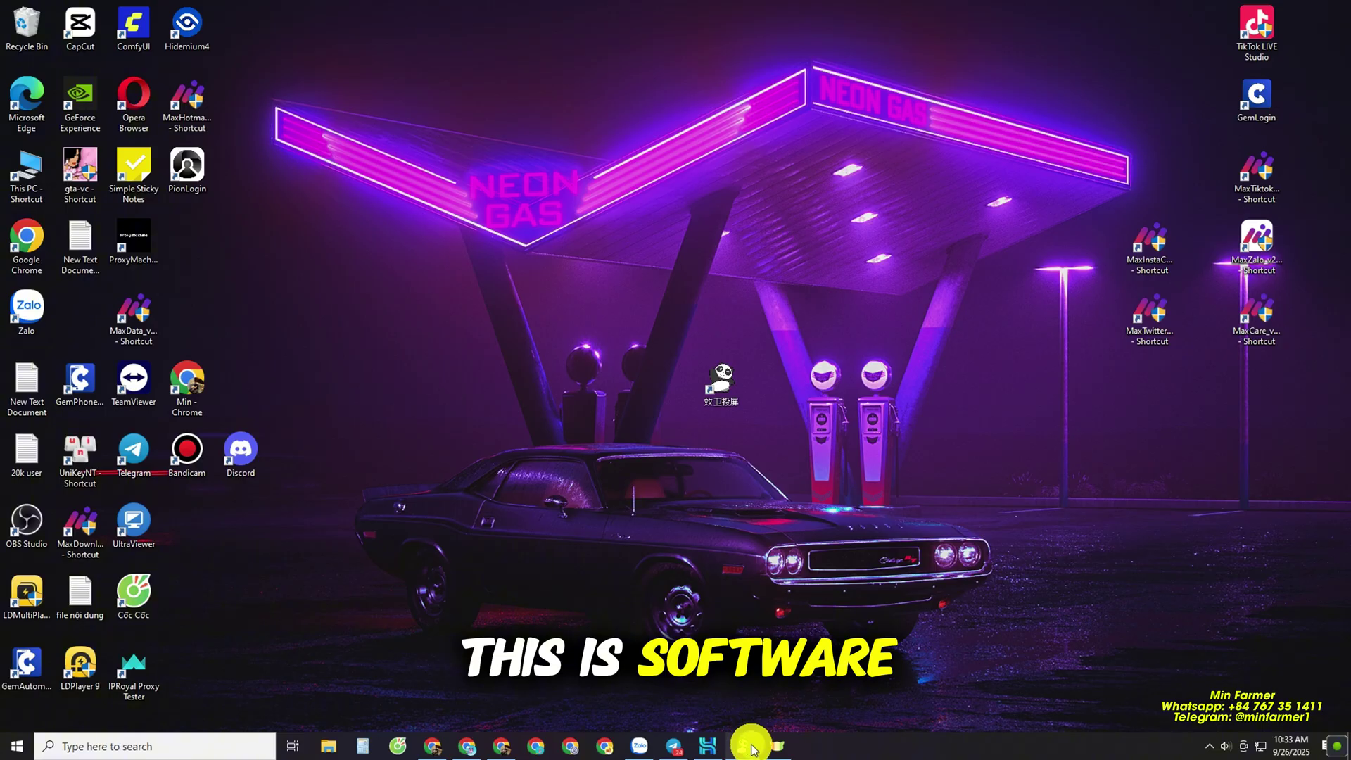
left_click(750, 748)
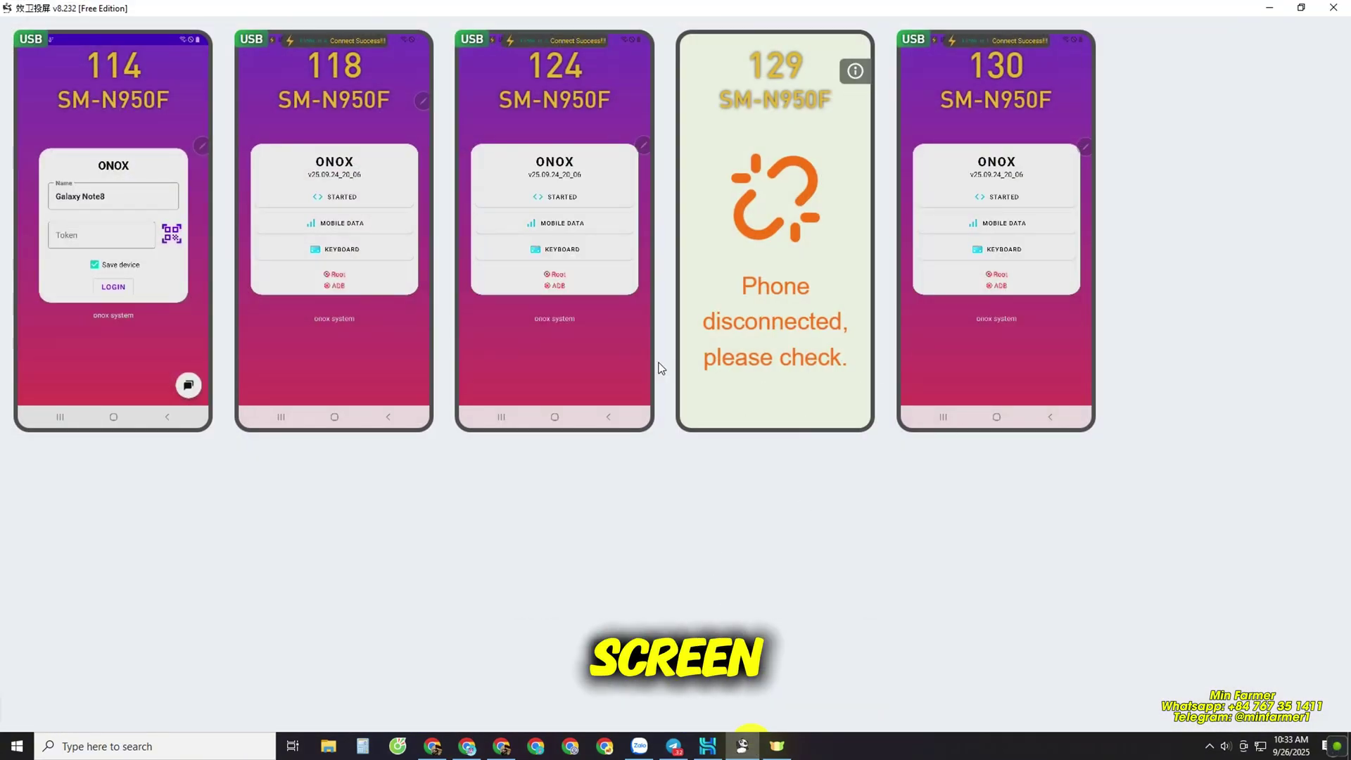
Take control of phone 124, go to its home screen and bring up its full list of apps
left_click(554, 354)
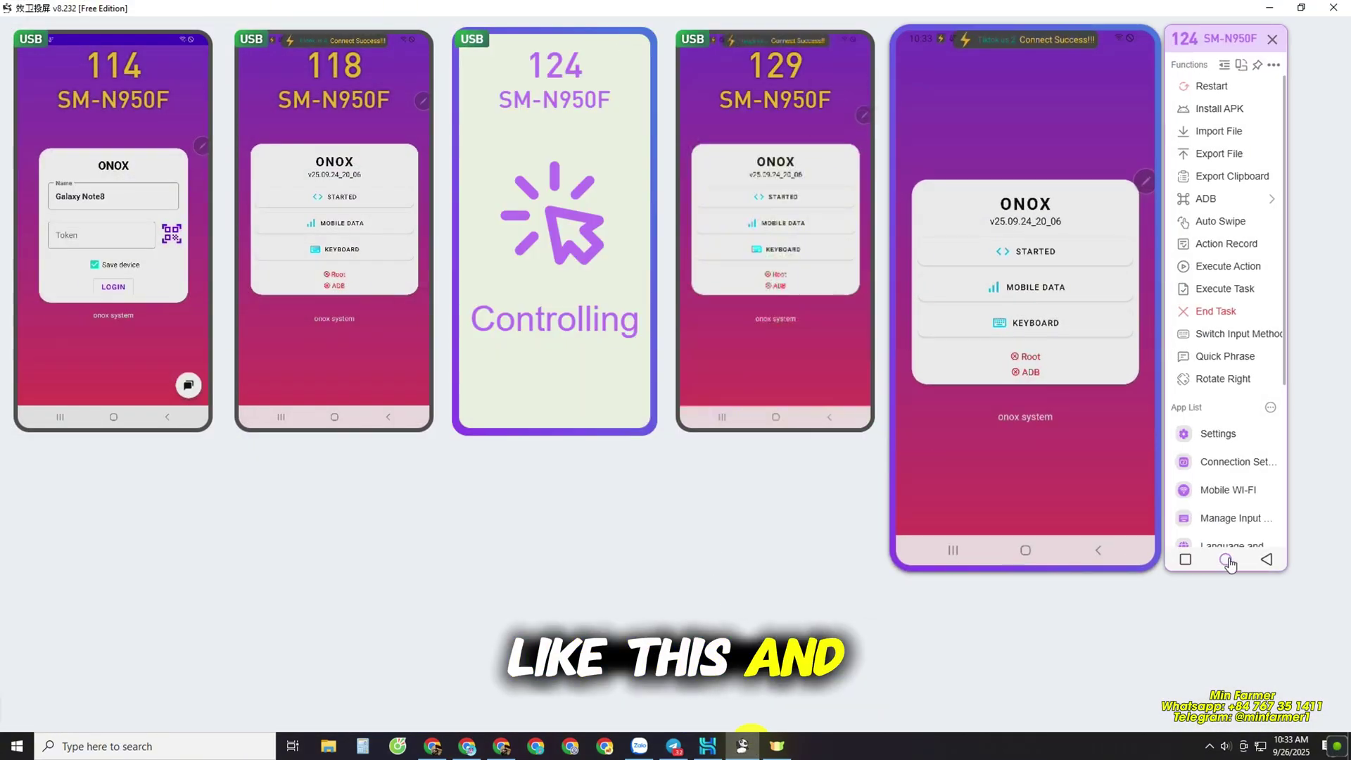
left_click(1229, 565)
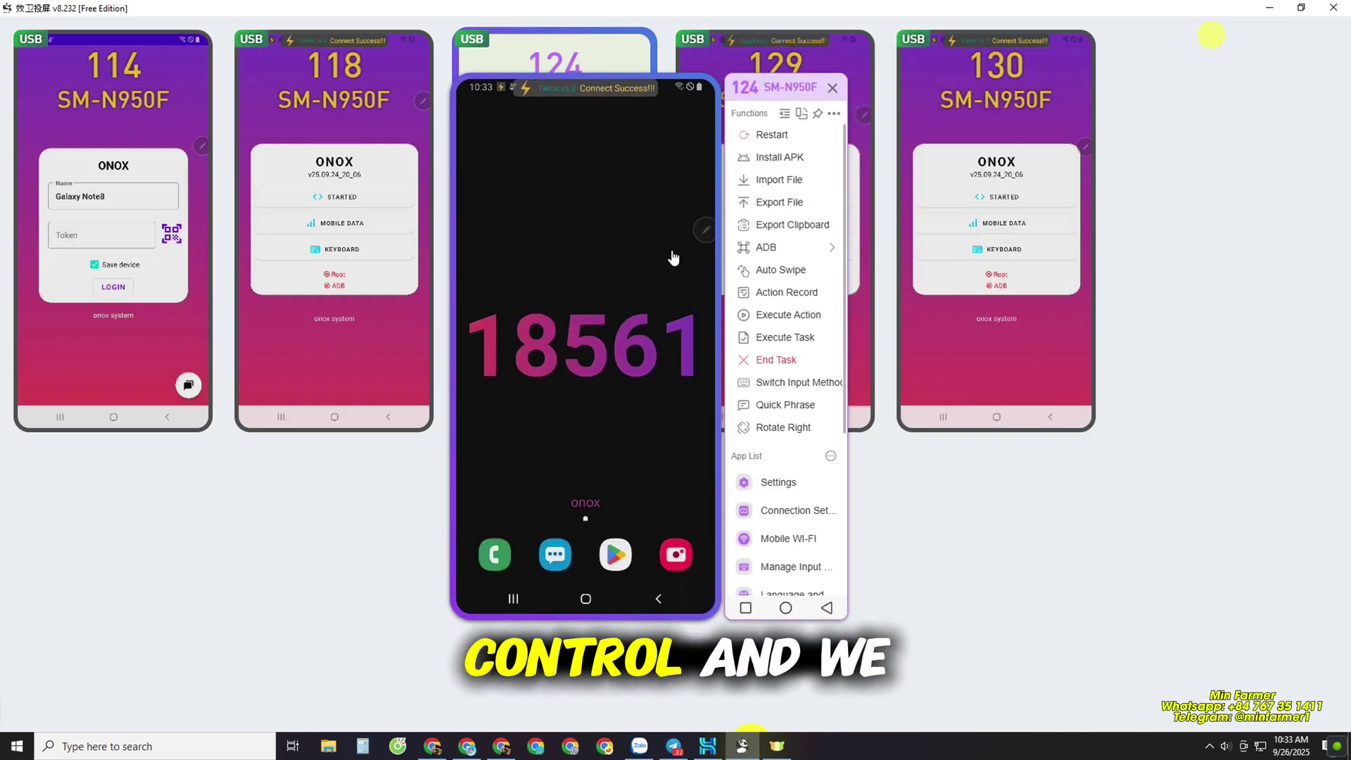
left_click_drag(598, 436, 552, 209)
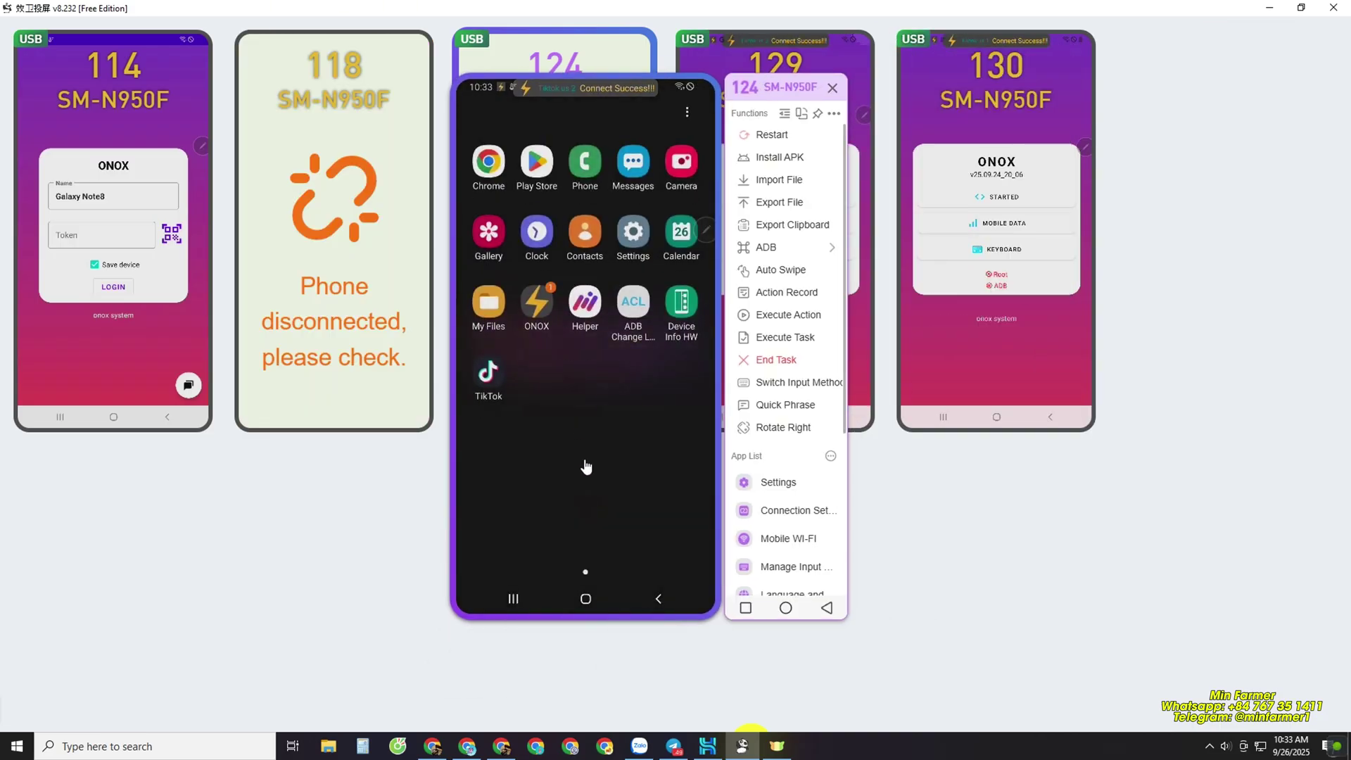
Launch Chrome on phone 124 past the ad privacy notice, return to the home screen and close the phone's control window
left_click(514, 180)
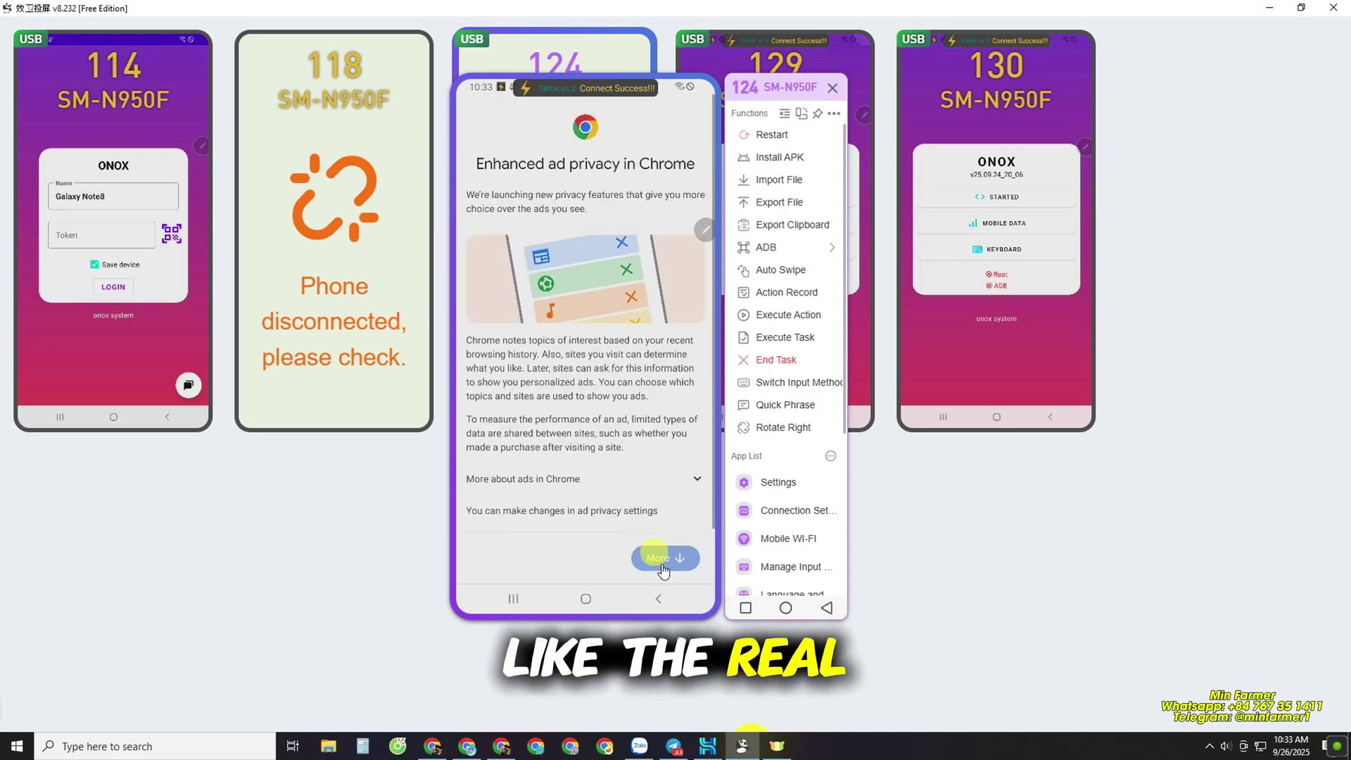
left_click(662, 561)
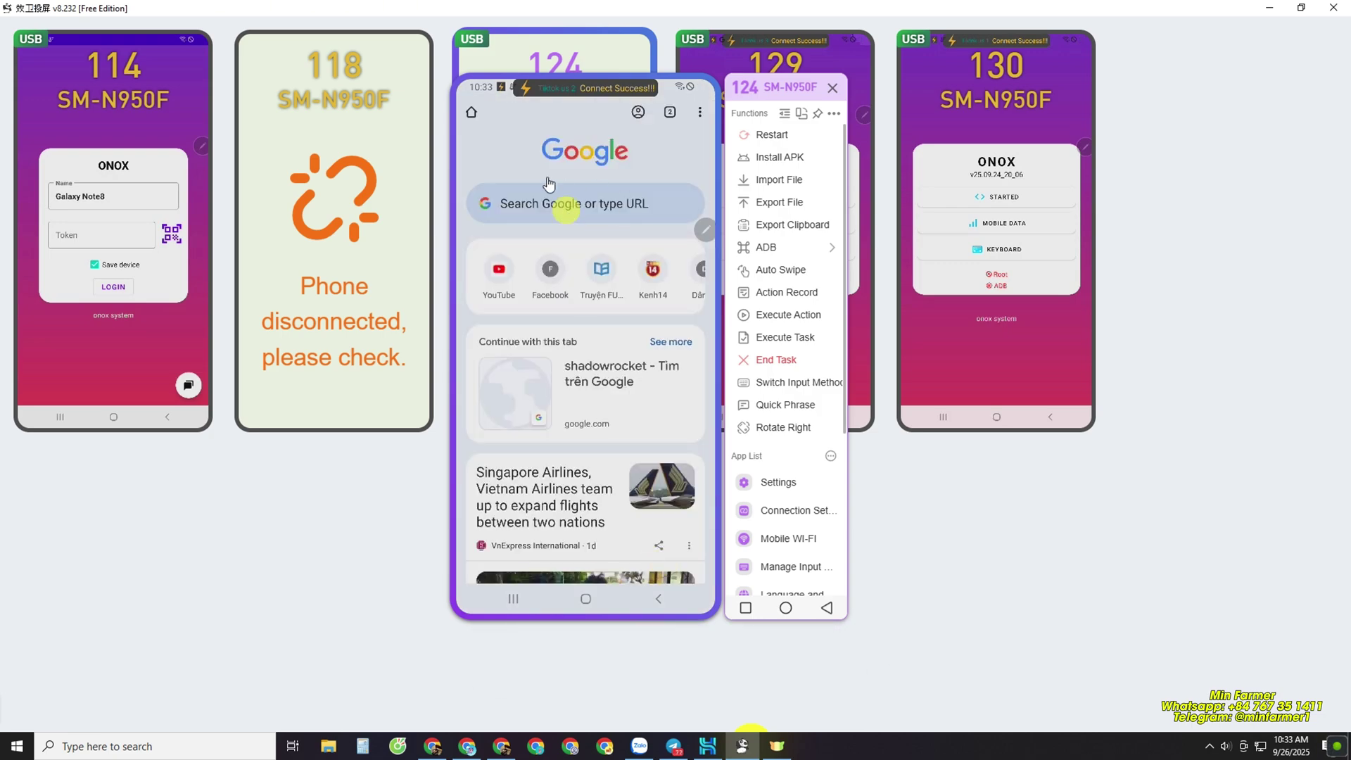
left_click(553, 203)
left_click(785, 608)
left_click(834, 87)
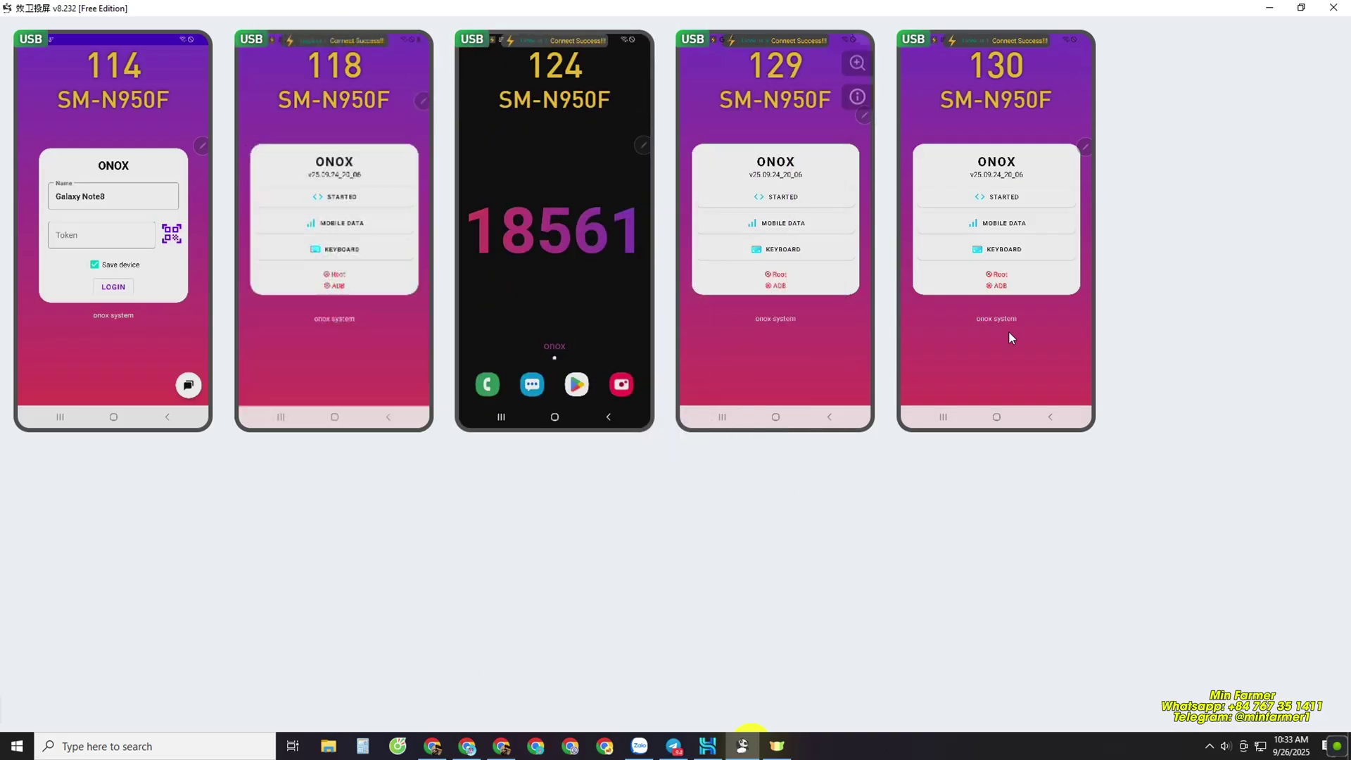
Switch to the browser at app.maxcloudphone.com/login and sign in with the prefilled account credentials
left_click(431, 744)
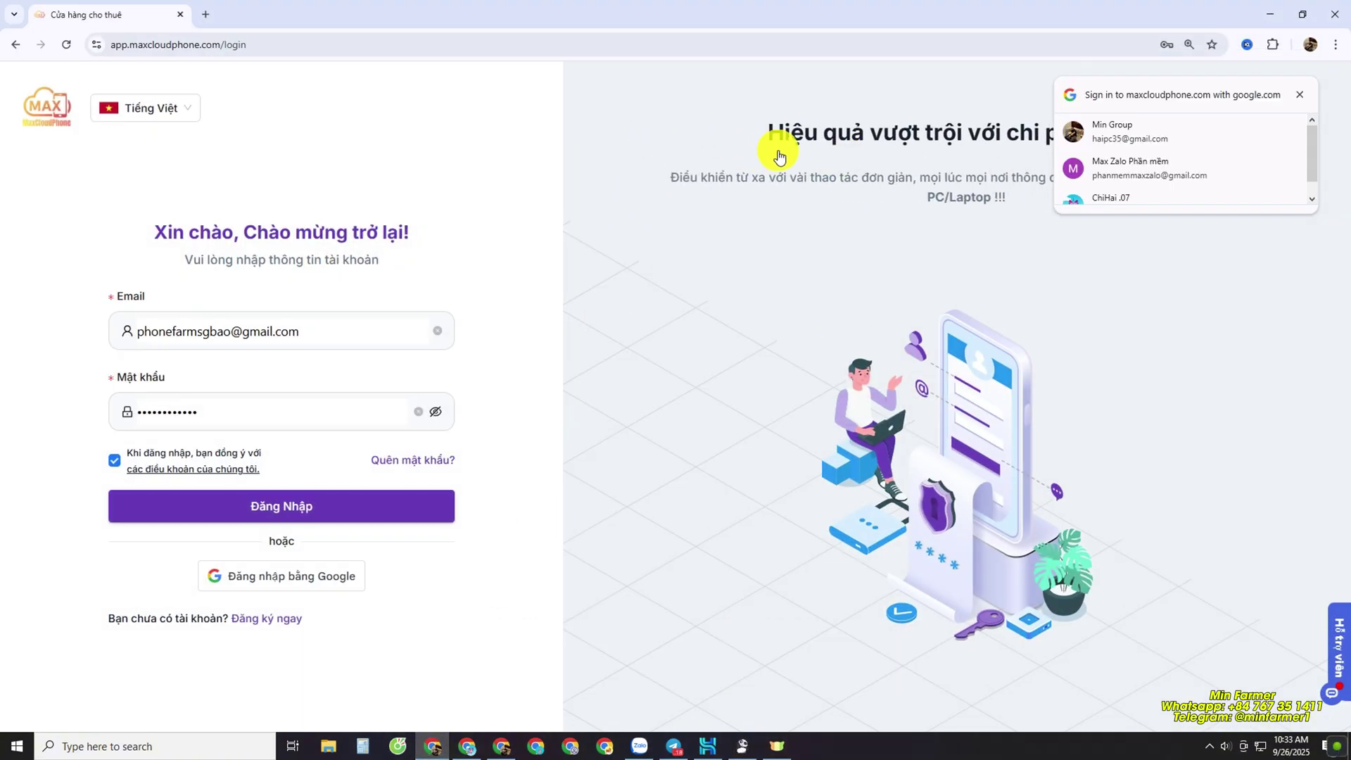
left_click(297, 45)
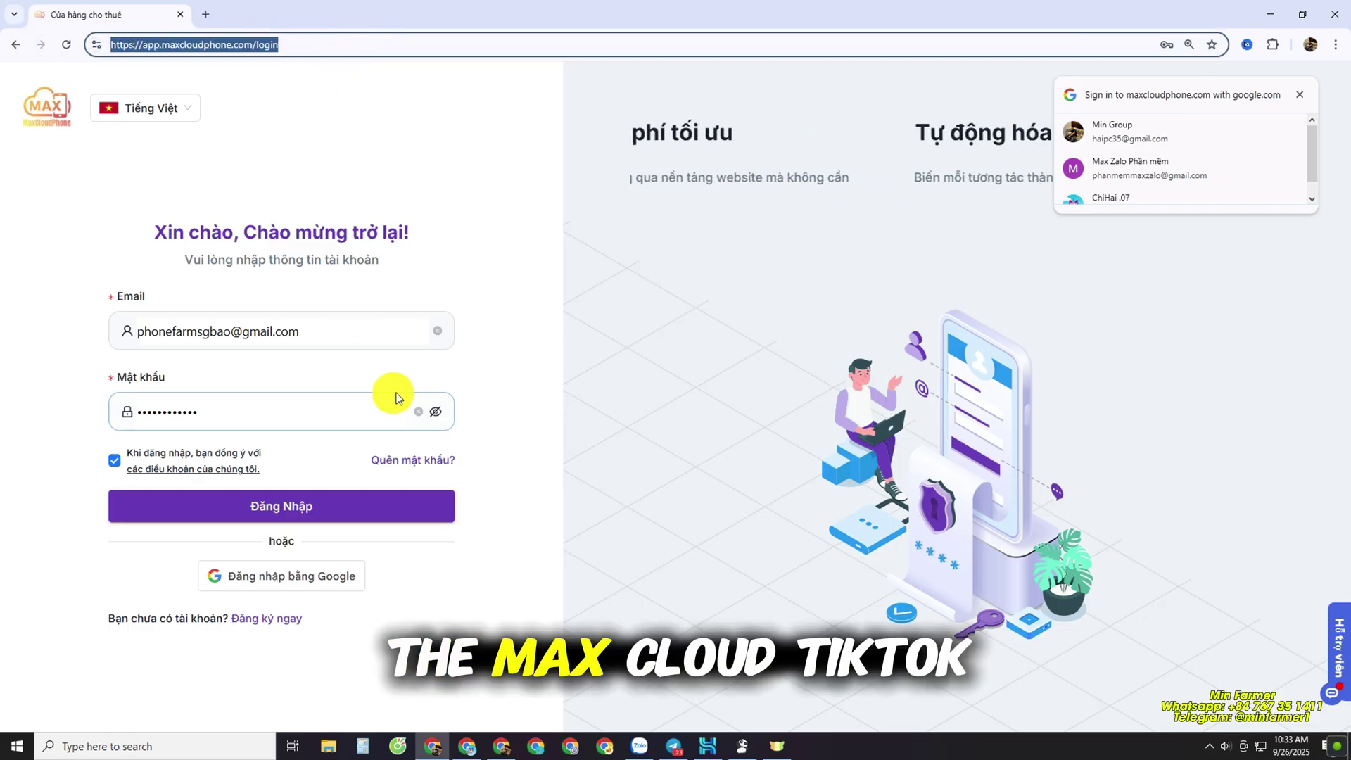
left_click(272, 506)
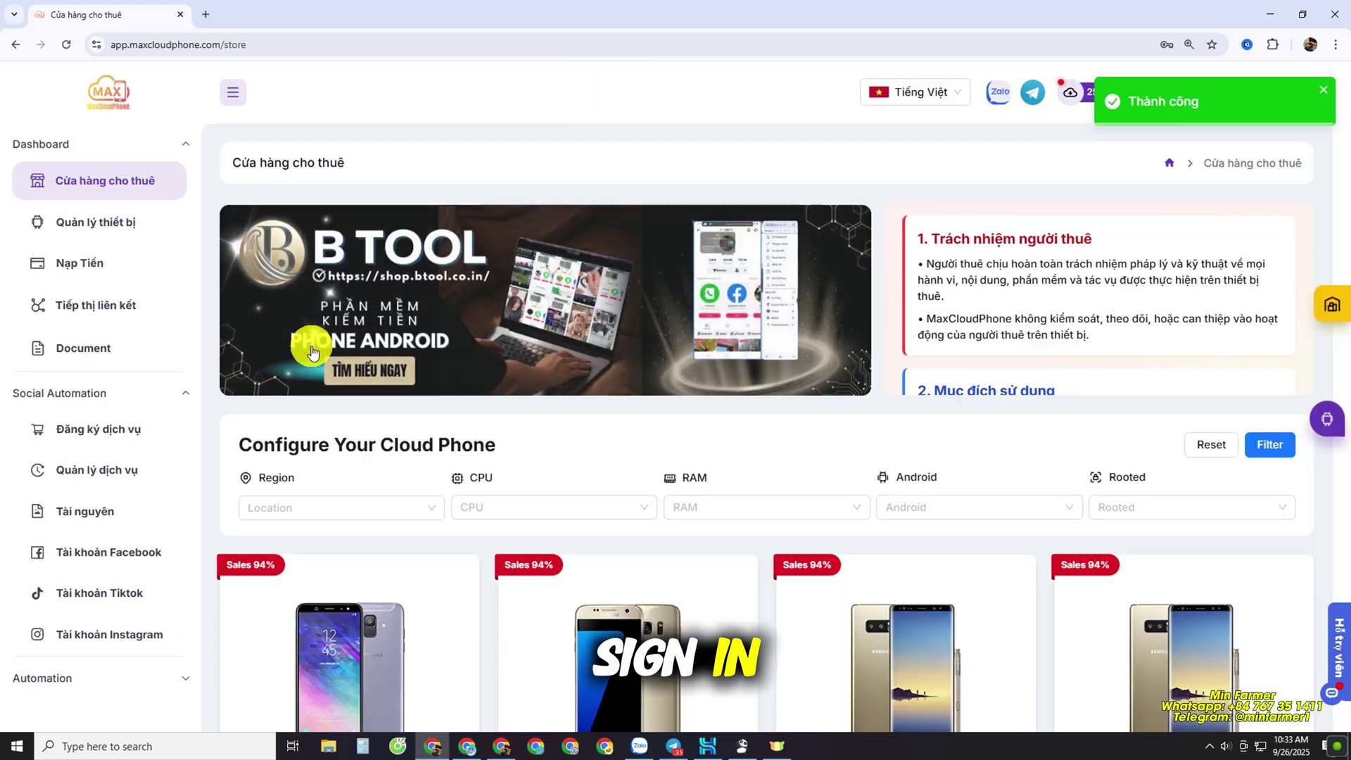
Set the site language to English and open the Device Management page
left_click(901, 109)
left_click(907, 153)
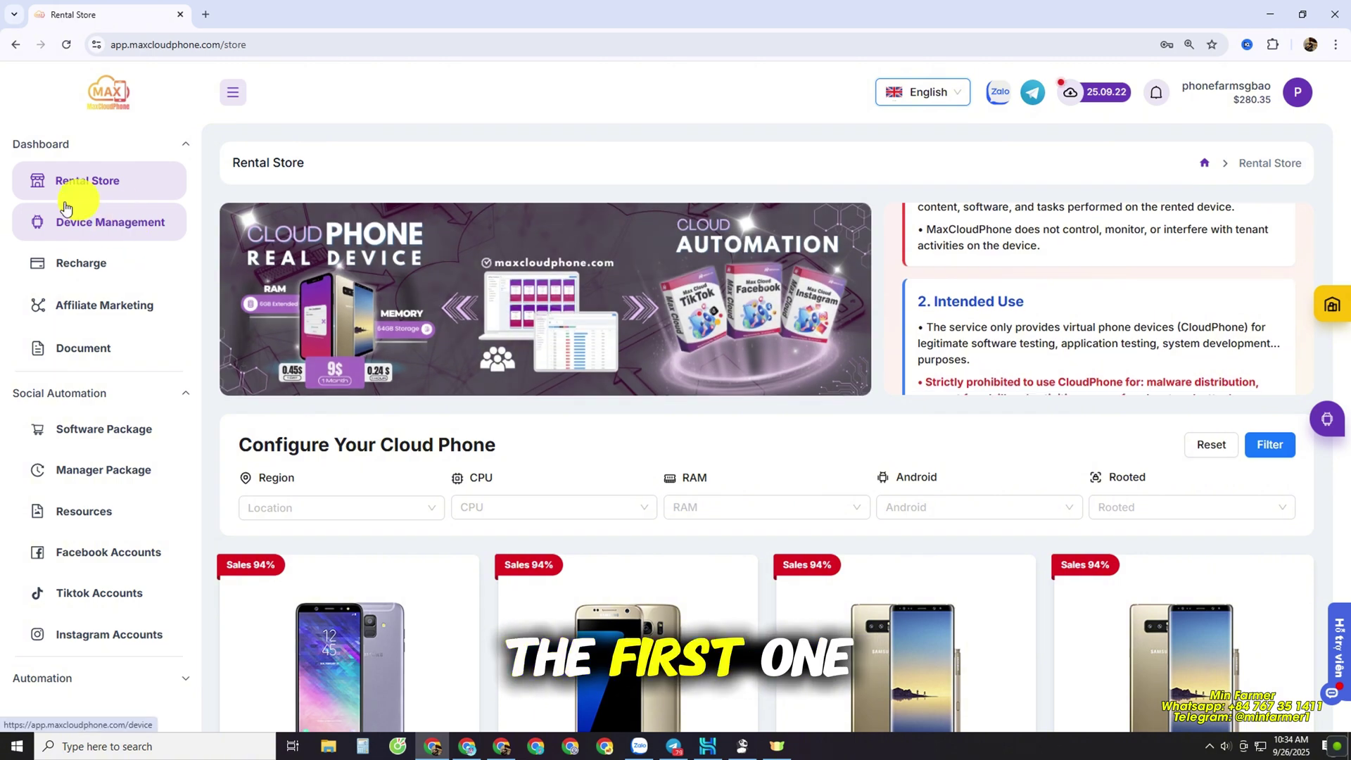
left_click(99, 221)
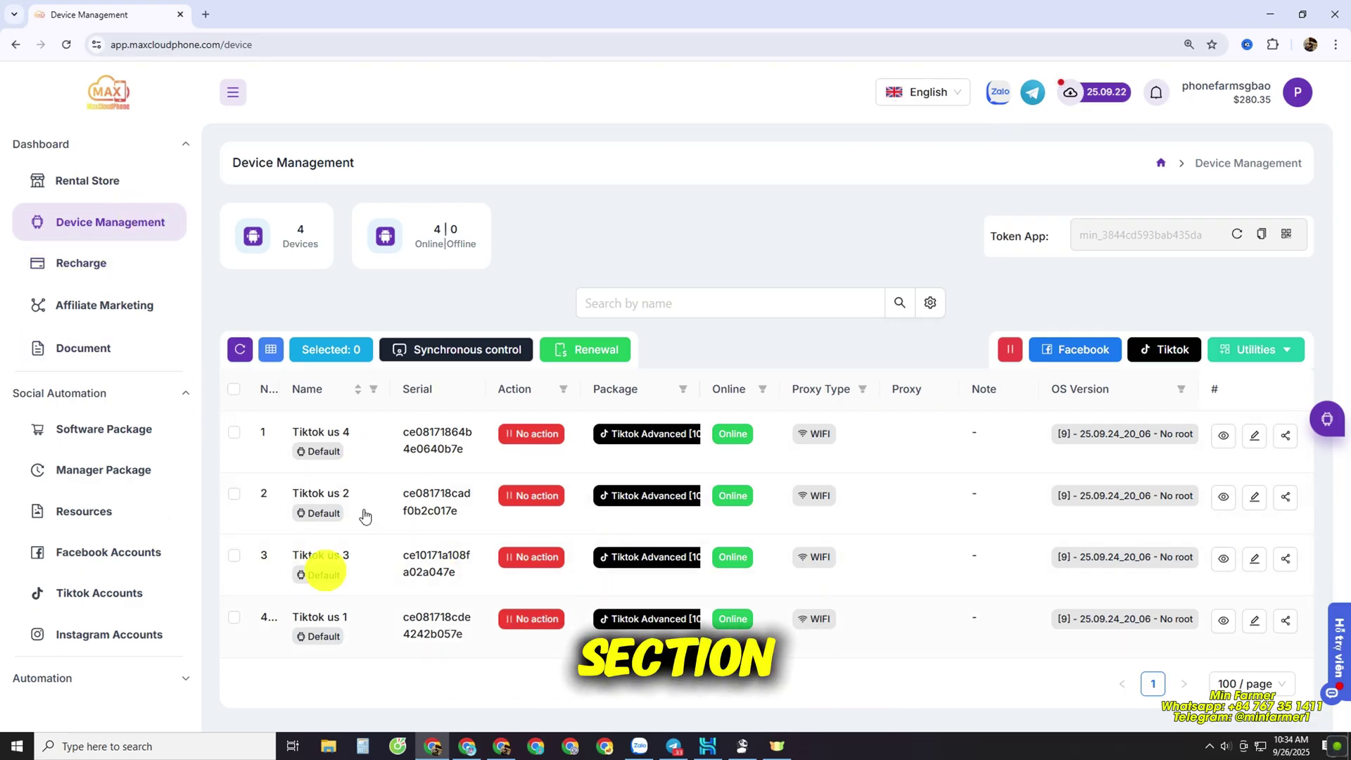
Compare the devices listed on the website with the phones mirrored in 效卫投屏, and return to the browser
scroll(418, 562, "down", 1)
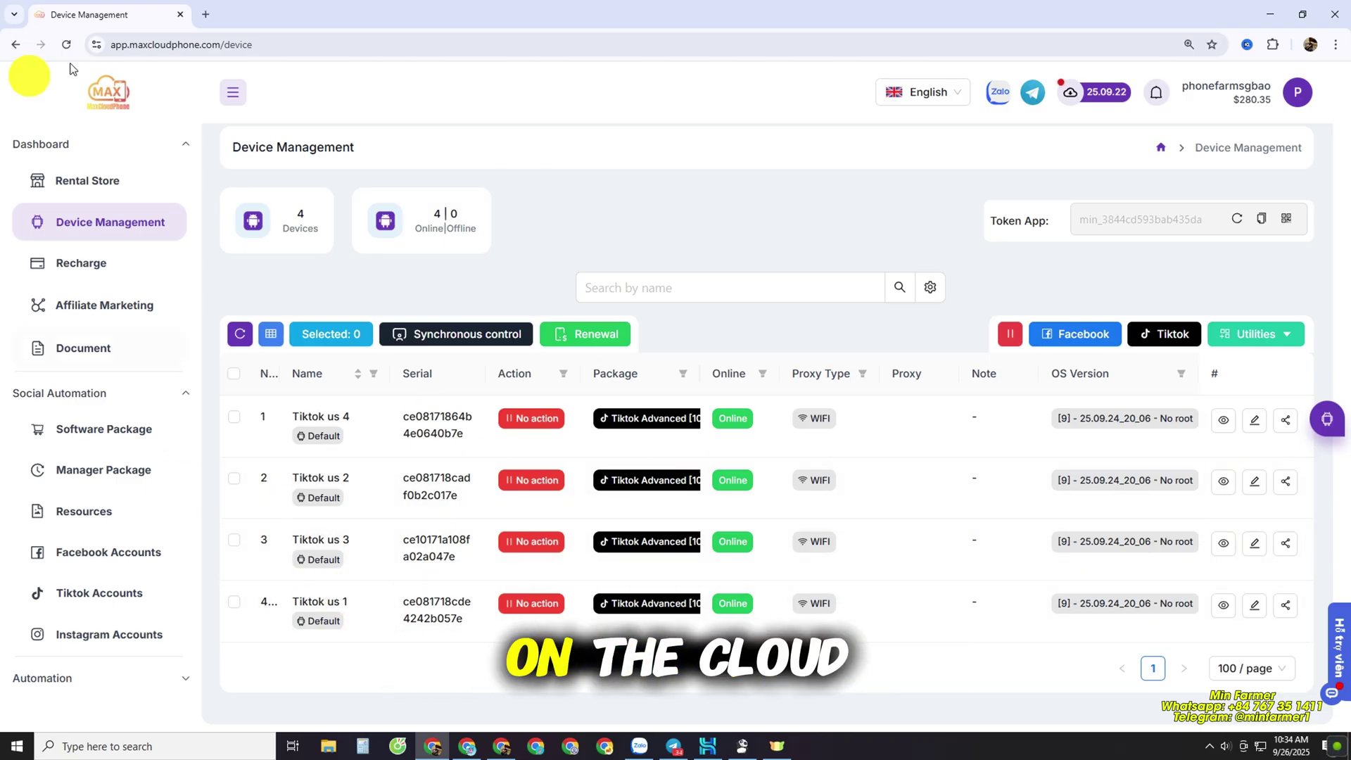
left_click(742, 745)
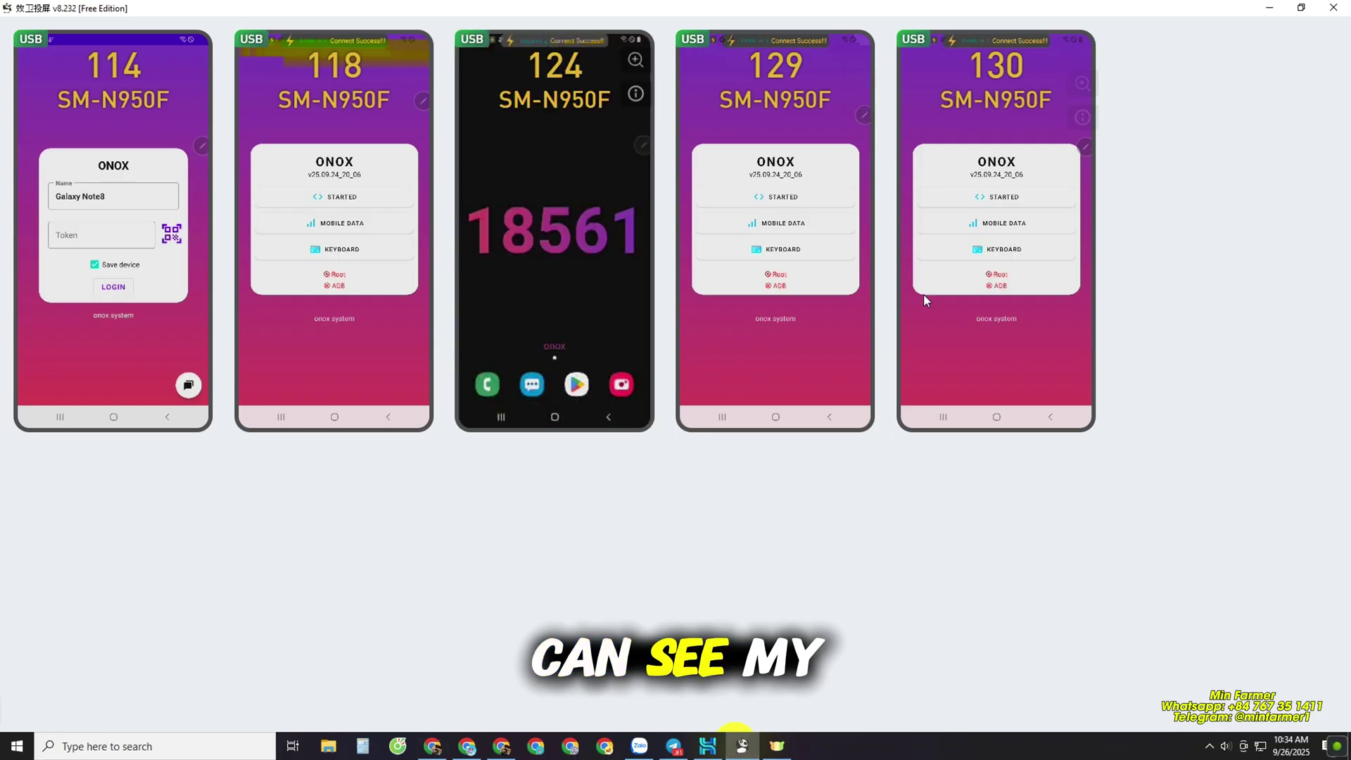
left_click(1277, 7)
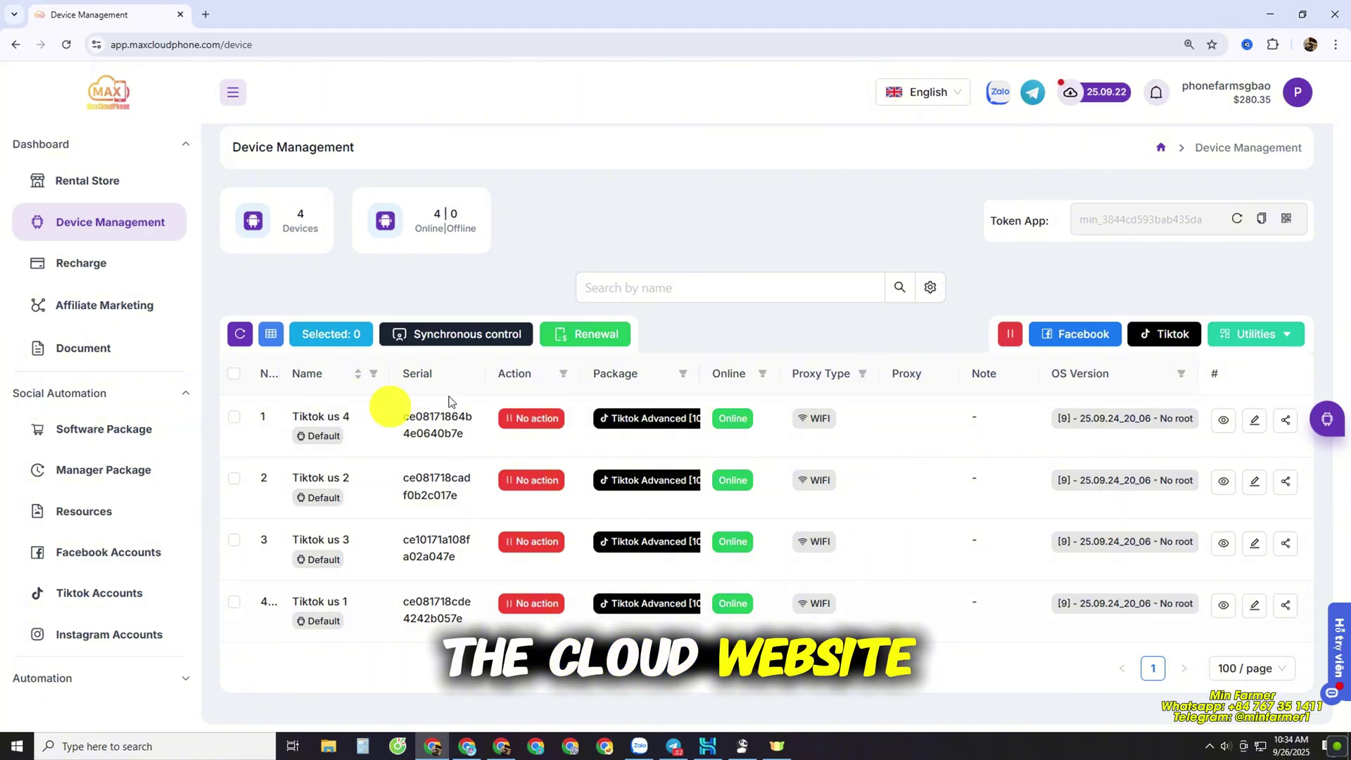
left_click(234, 373)
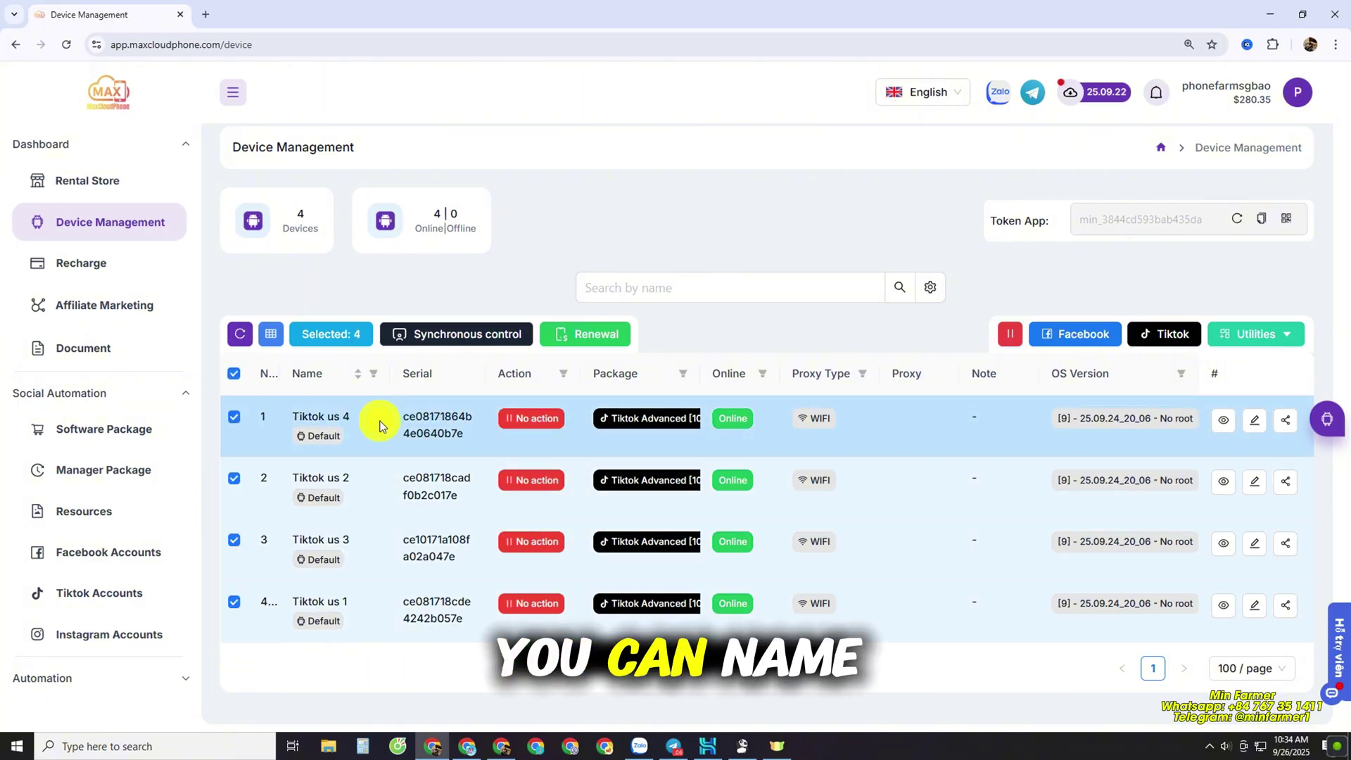
right_click(378, 421)
left_click(446, 556)
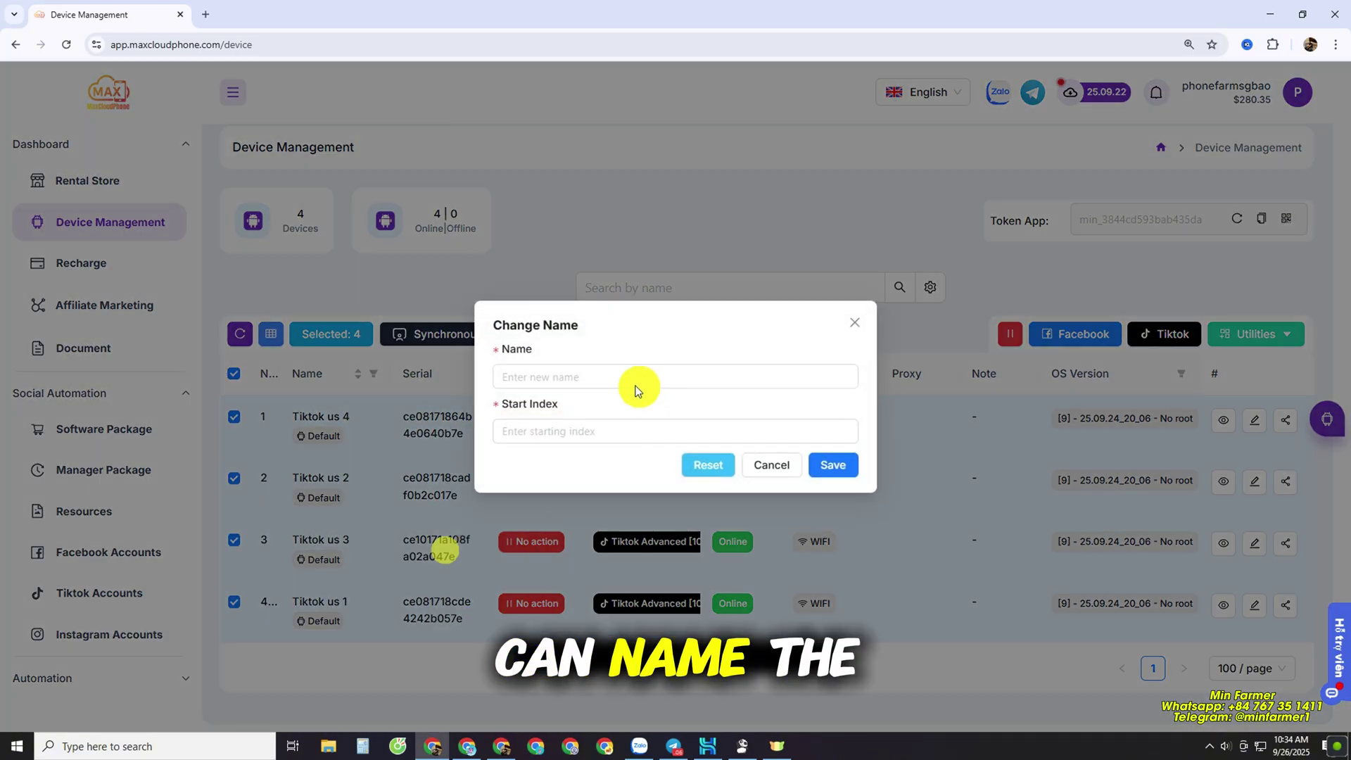
left_click(598, 378)
type("tiktok")
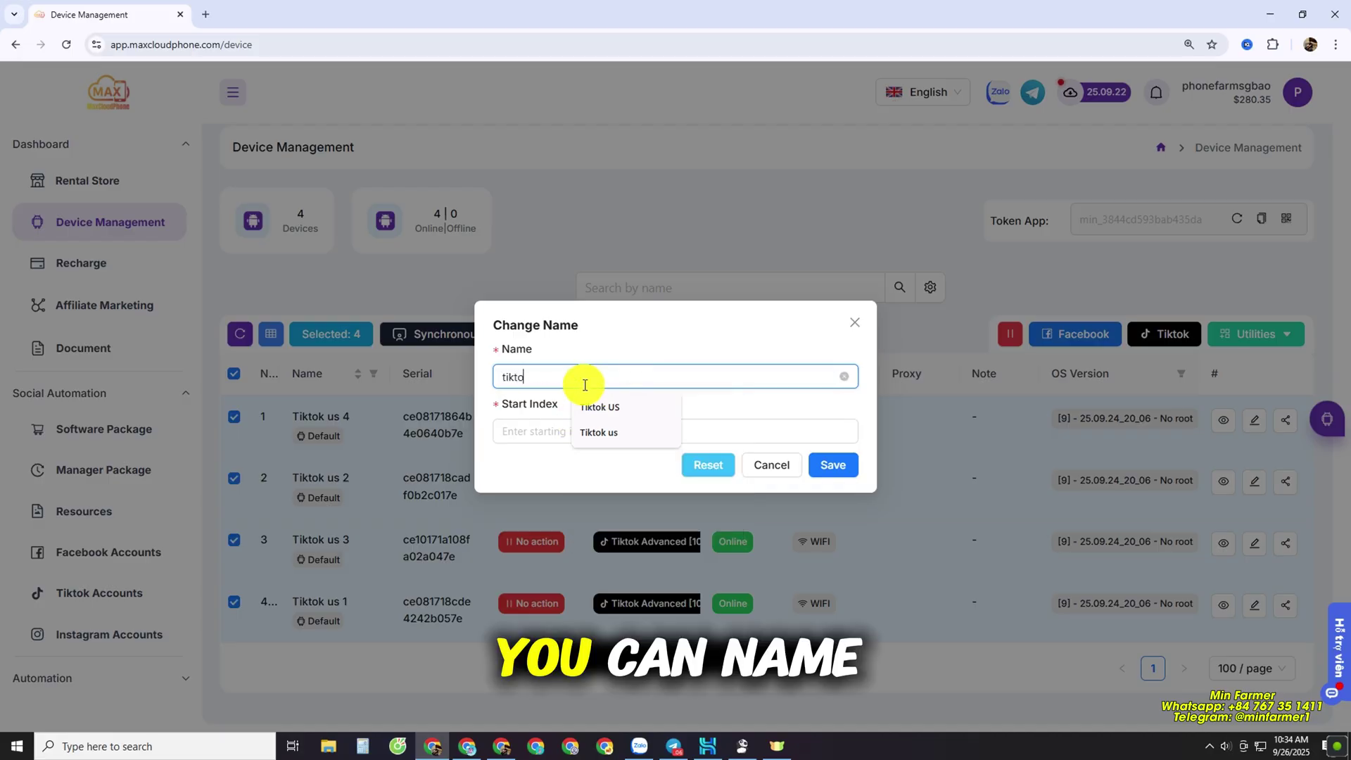
left_click(862, 328)
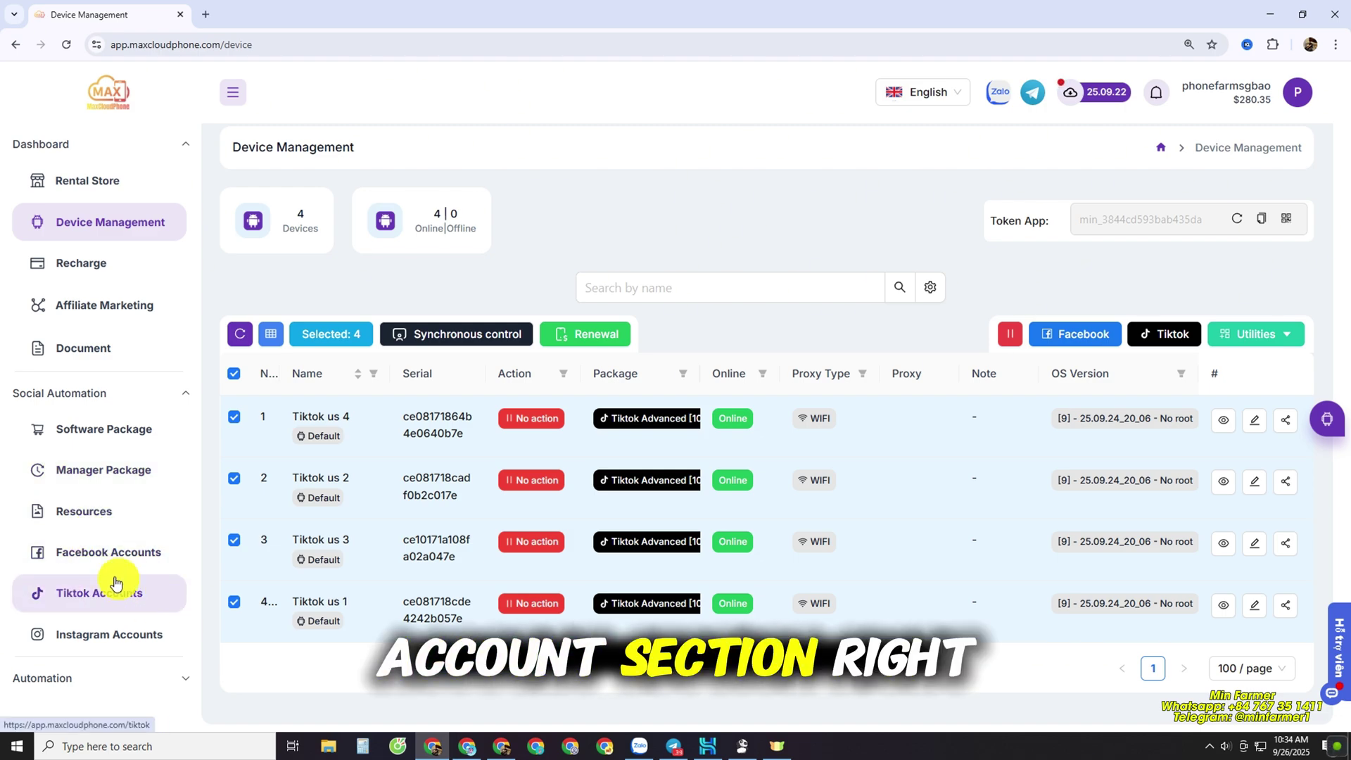
Start an account import on the Tiktok Accounts page and enter the sample line username|password|email|passemail in the account list
left_click(116, 597)
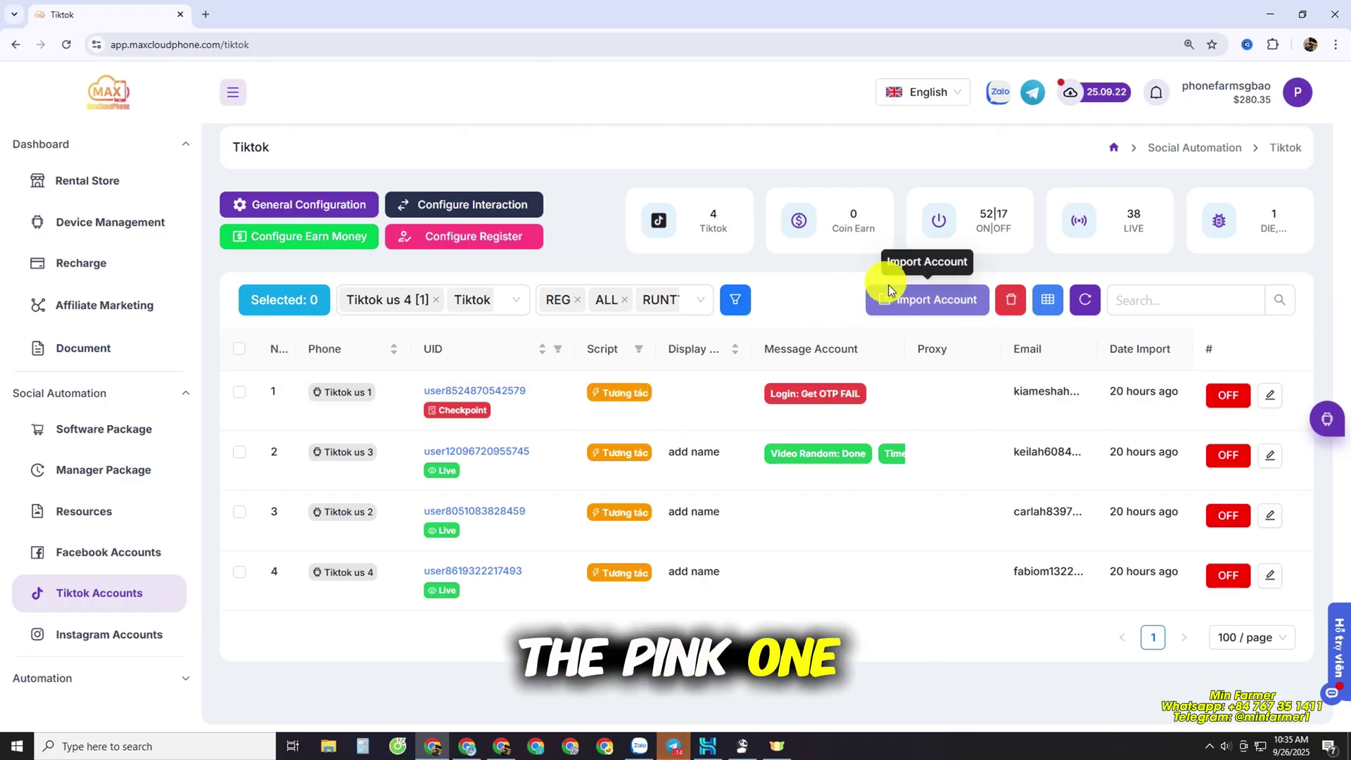
left_click(939, 300)
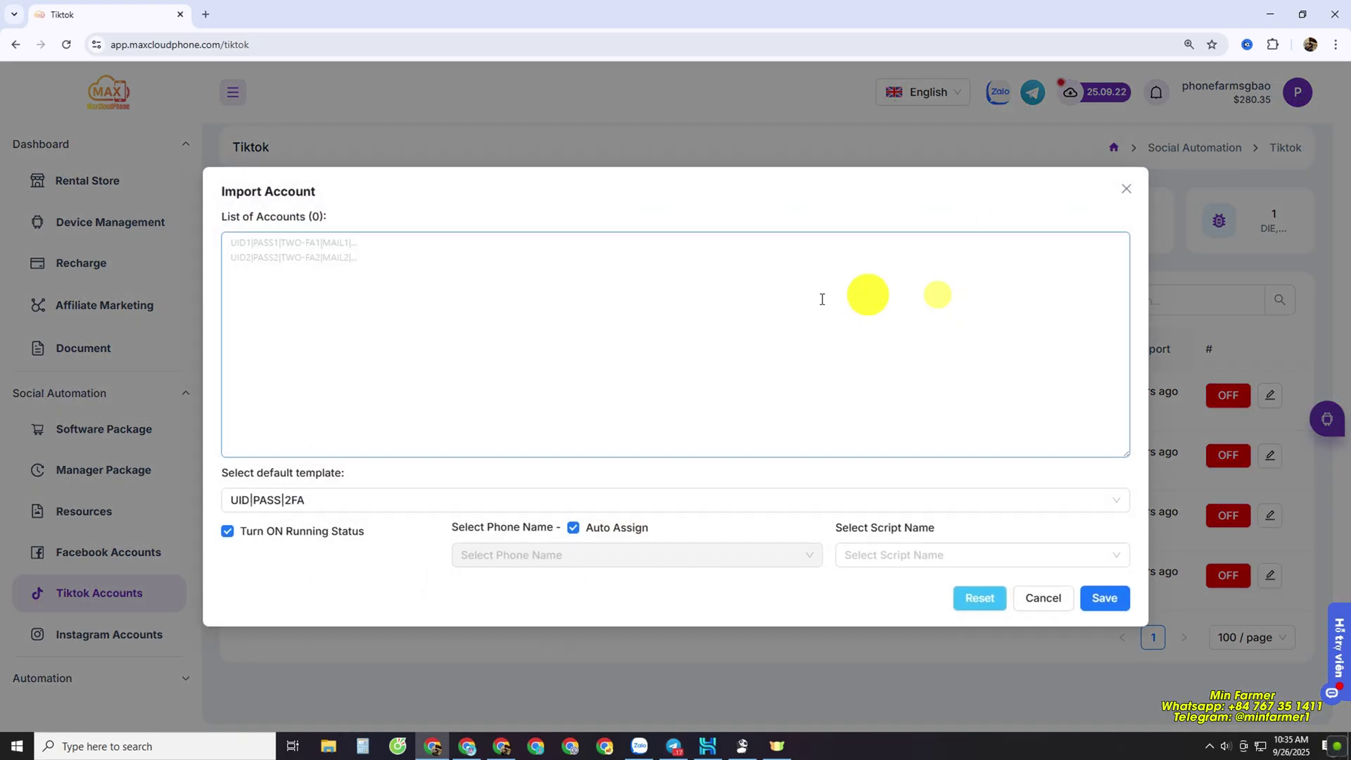
left_click(267, 270)
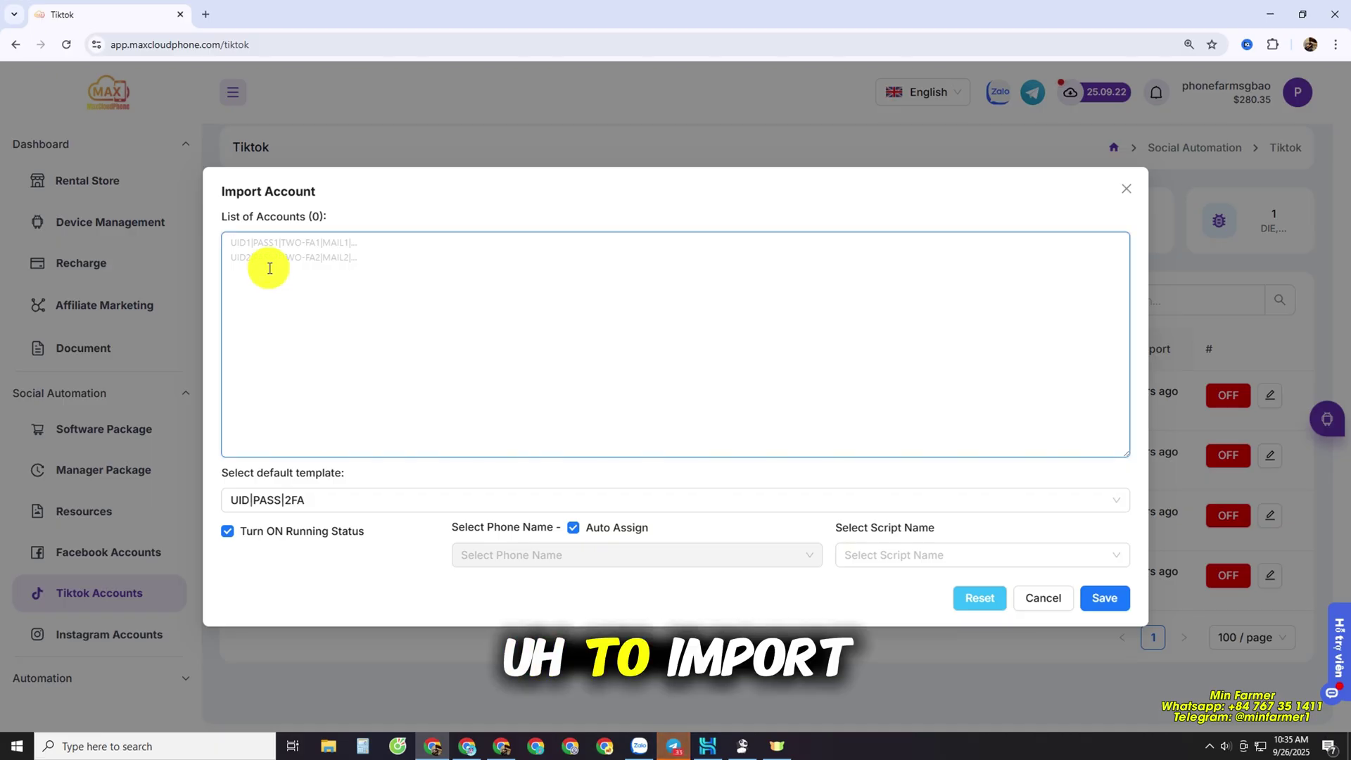
type("user")
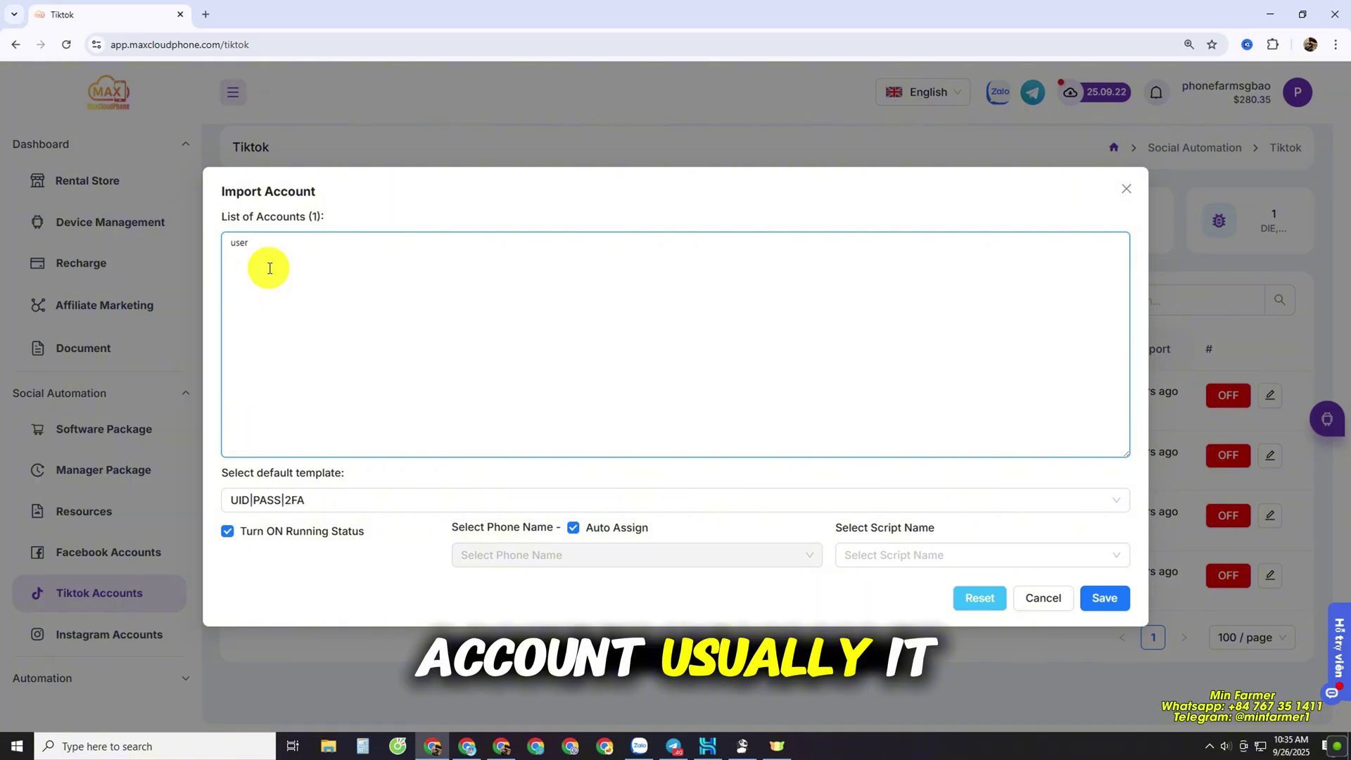
type("name|passwo")
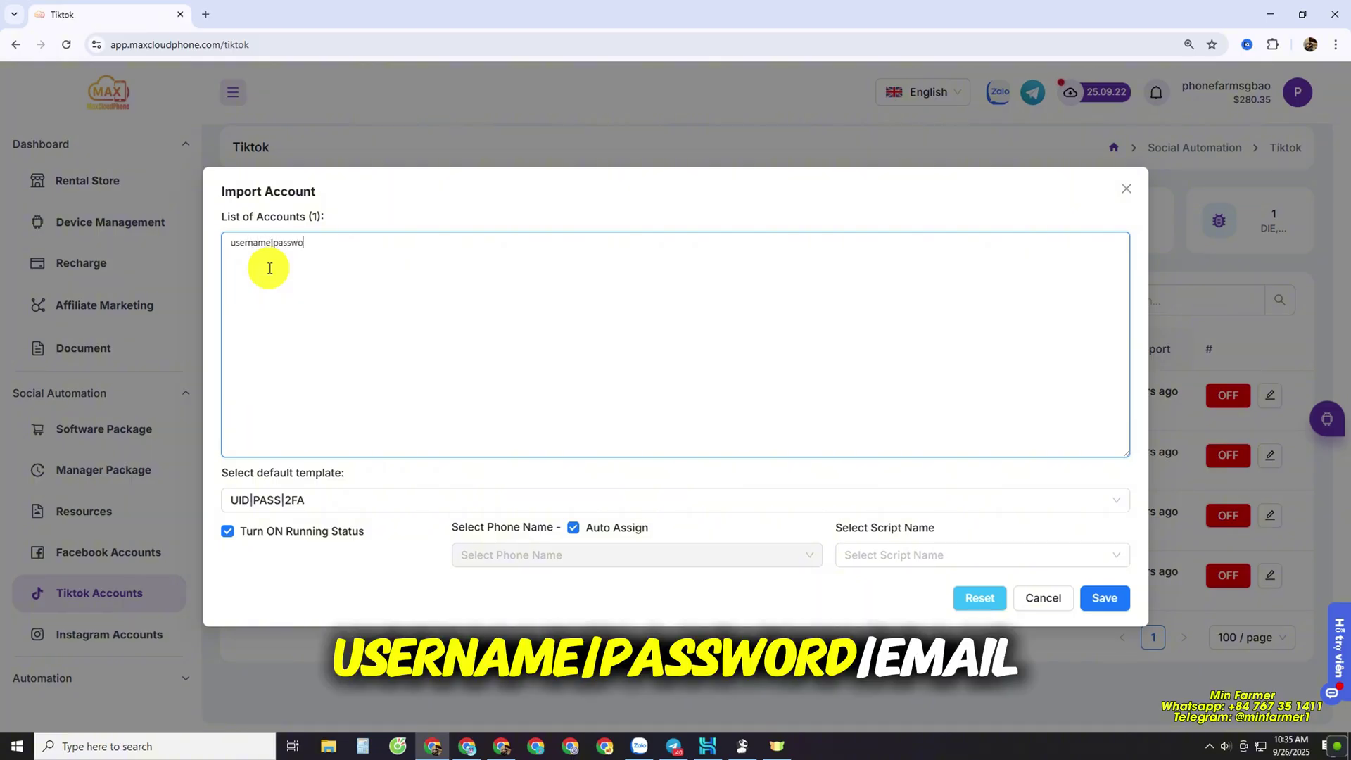
type("rd|email")
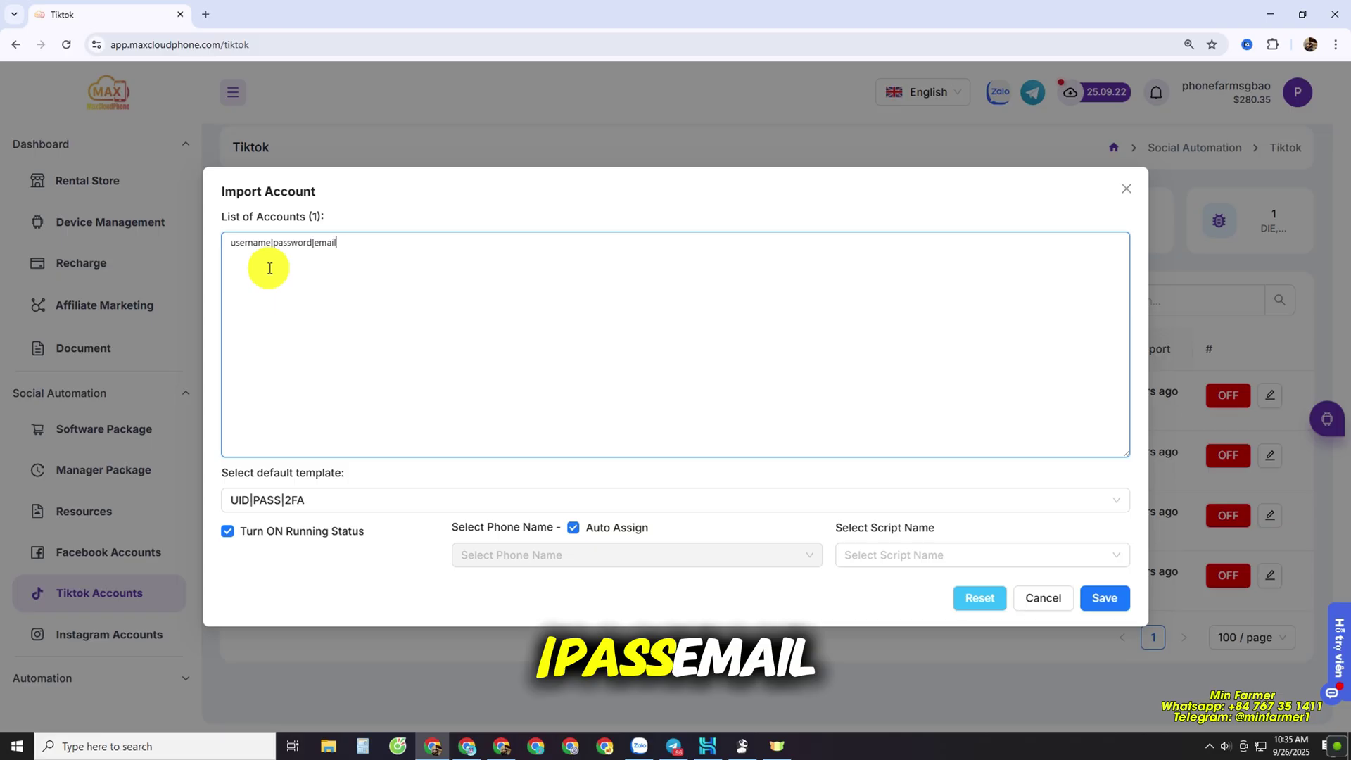
type("|pas")
type("wem")
key("BackSpace")
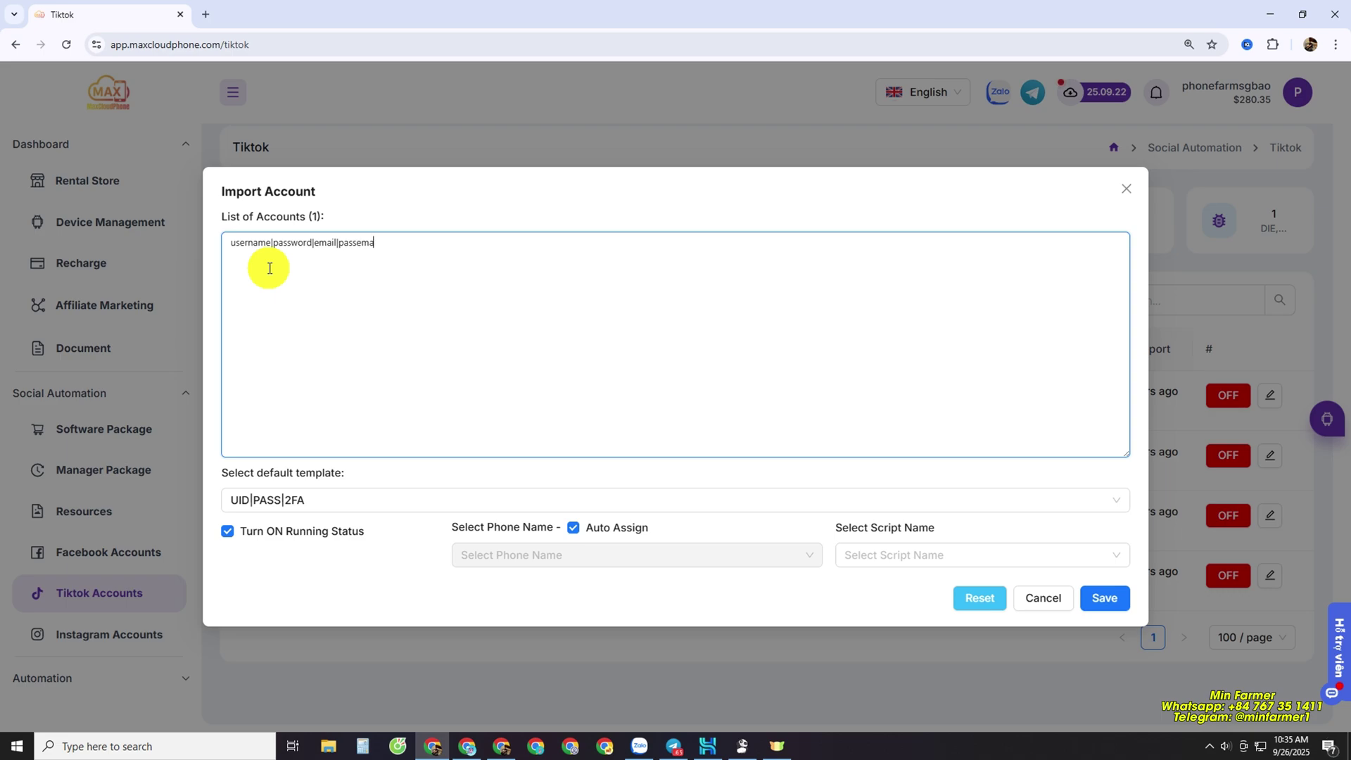
left_click_drag(446, 245, 231, 244)
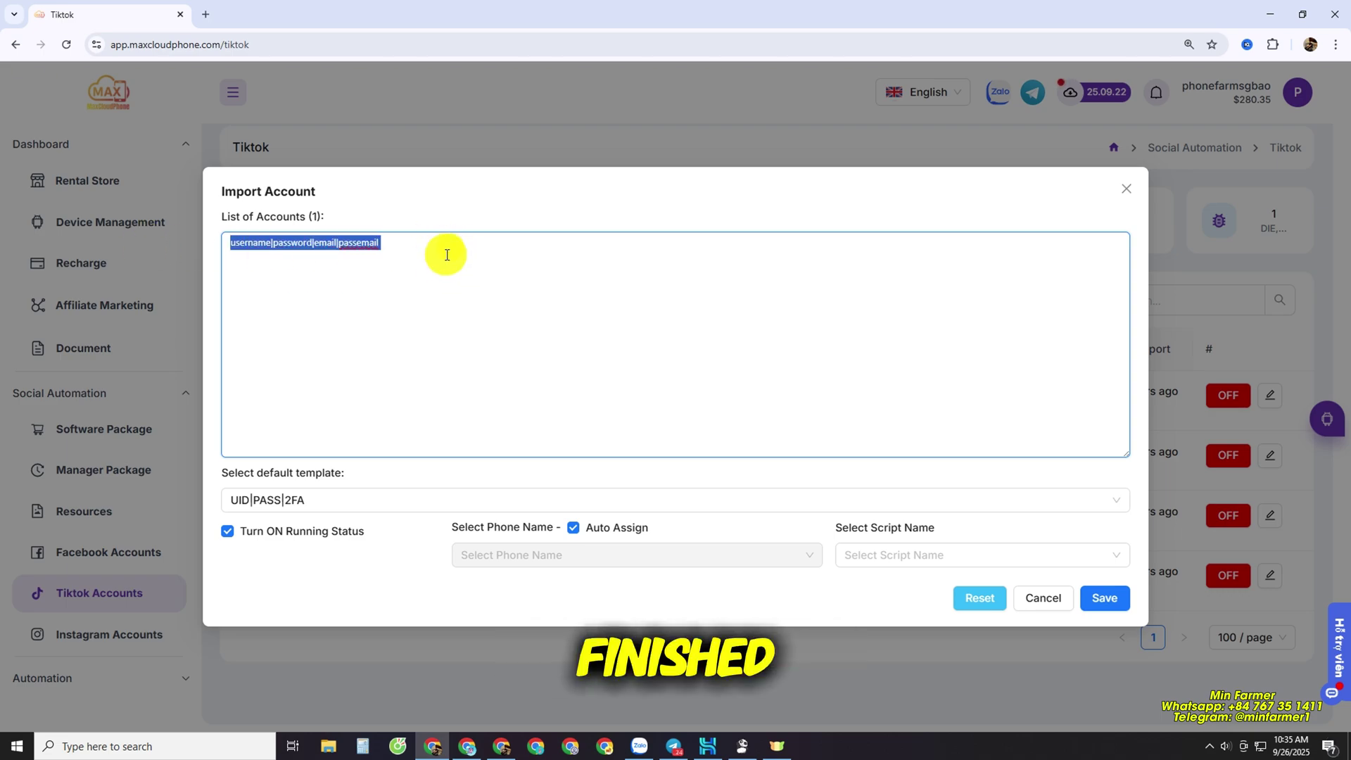
left_click(412, 245)
left_click_drag(464, 249, 231, 244)
triple_click(399, 243)
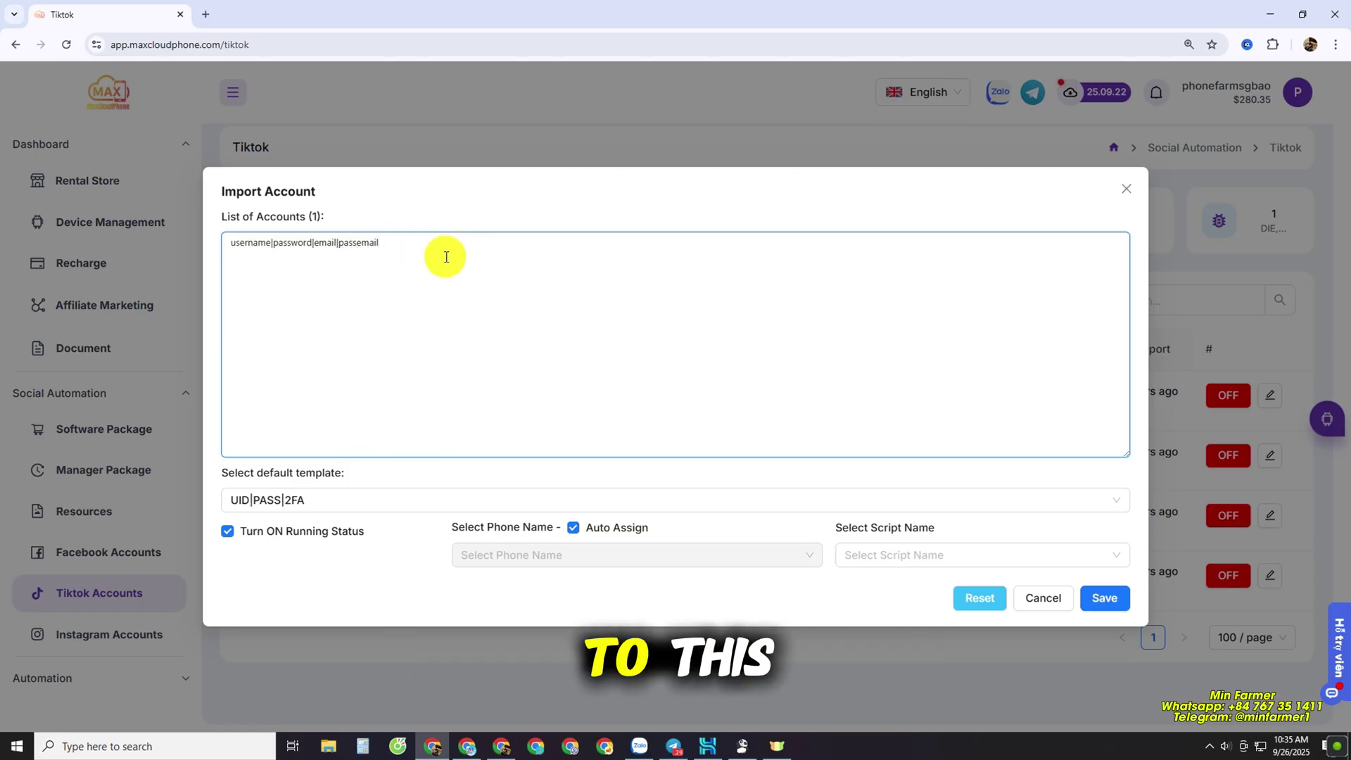
left_click_drag(444, 251, 203, 243)
left_click(413, 245)
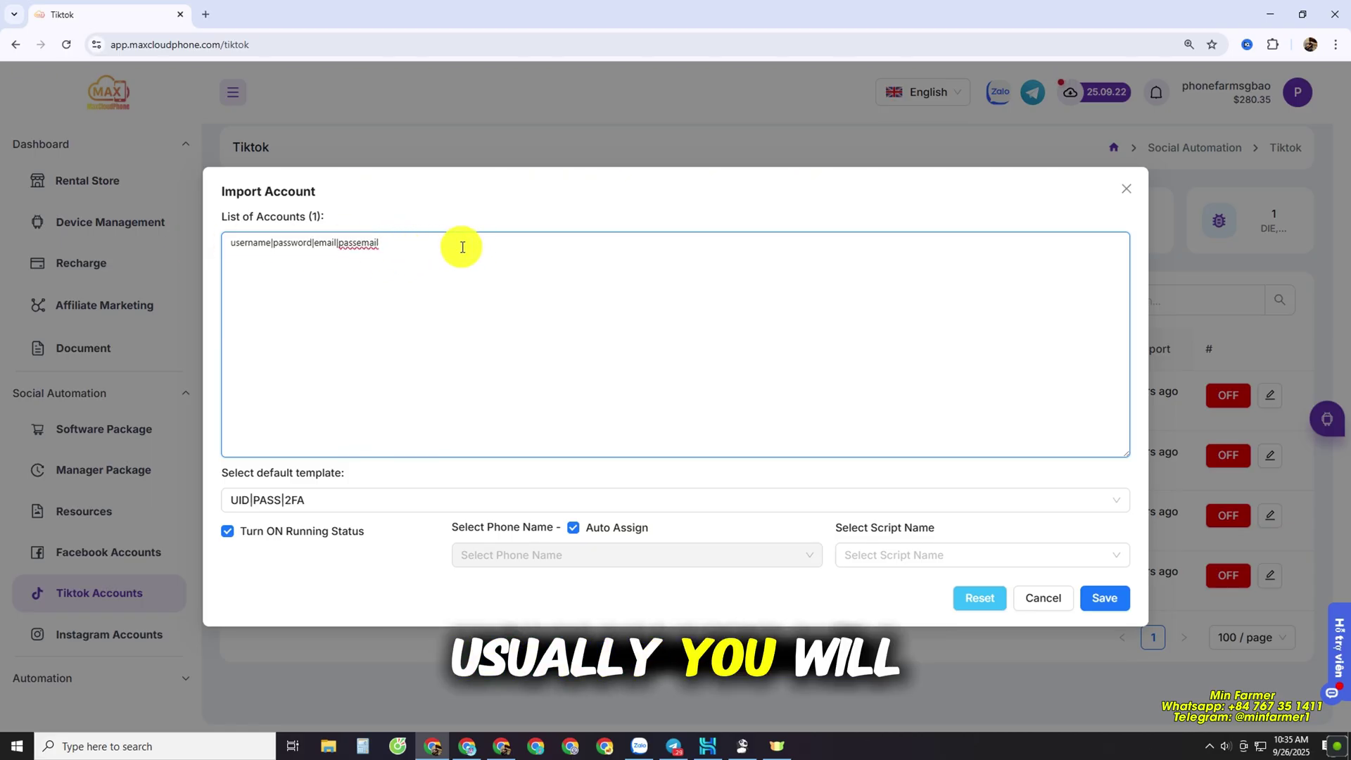
left_click_drag(467, 254, 187, 247)
left_click(416, 250)
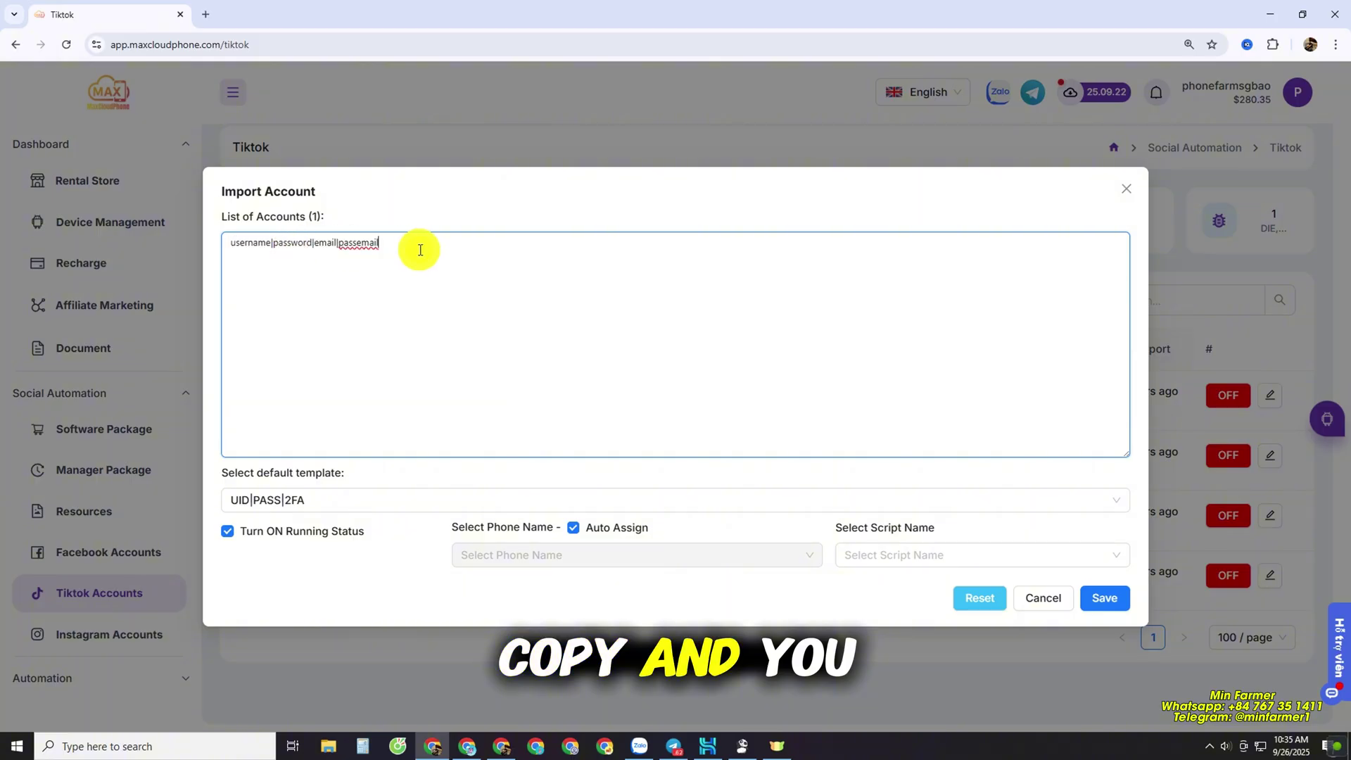
triple_click(356, 250)
left_click(386, 250)
left_click_drag(420, 252, 246, 251)
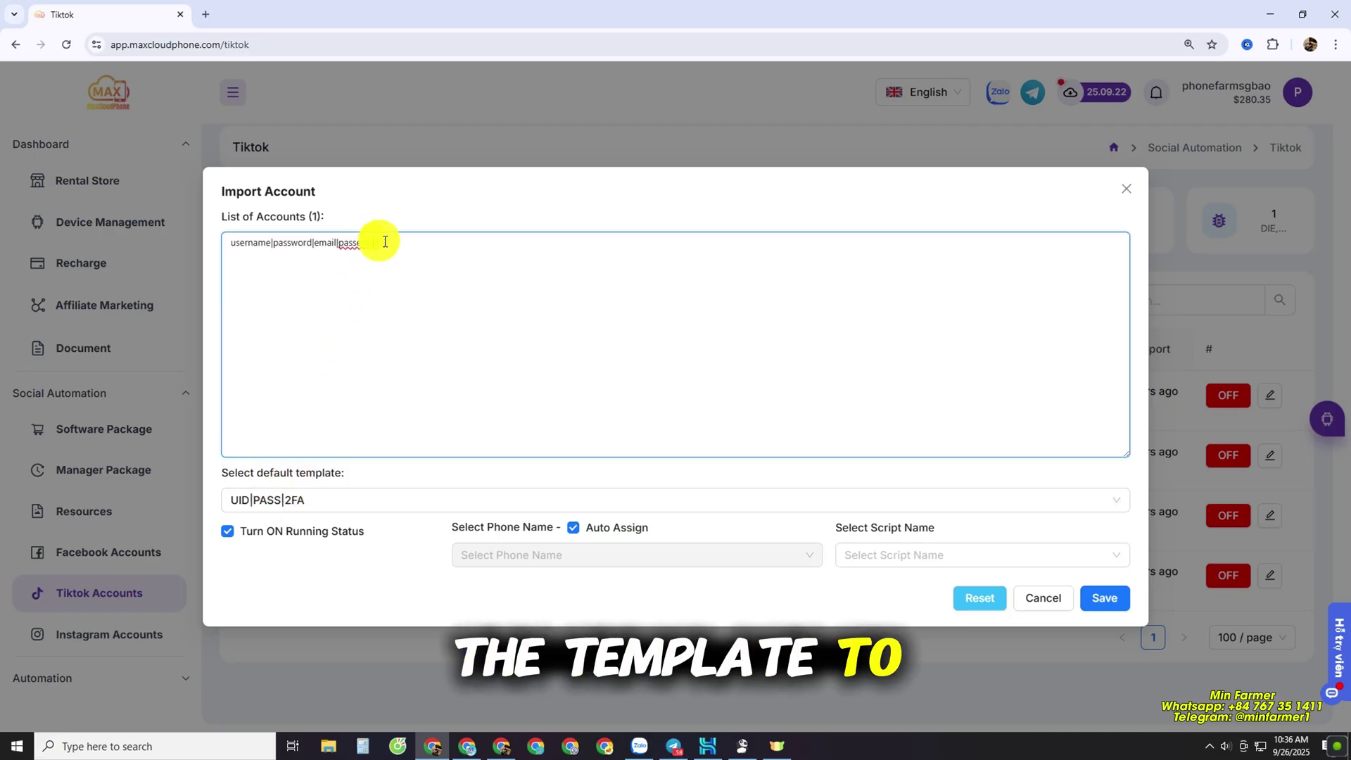
triple_click(413, 242)
left_click(341, 250)
triple_click(438, 252)
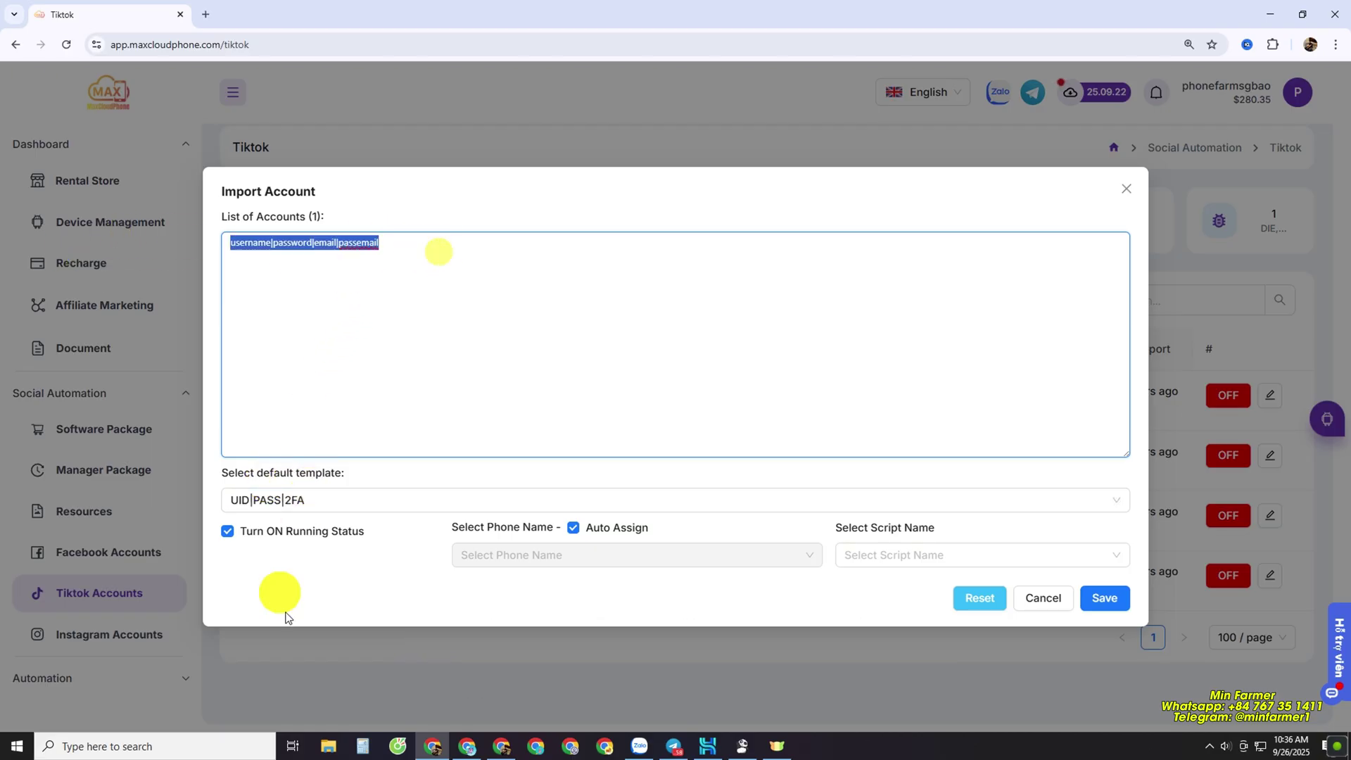
Set the import template to Other... with the fields UID, PASS, MAIL and PASSMAIL in that order
left_click(322, 501)
left_click(266, 660)
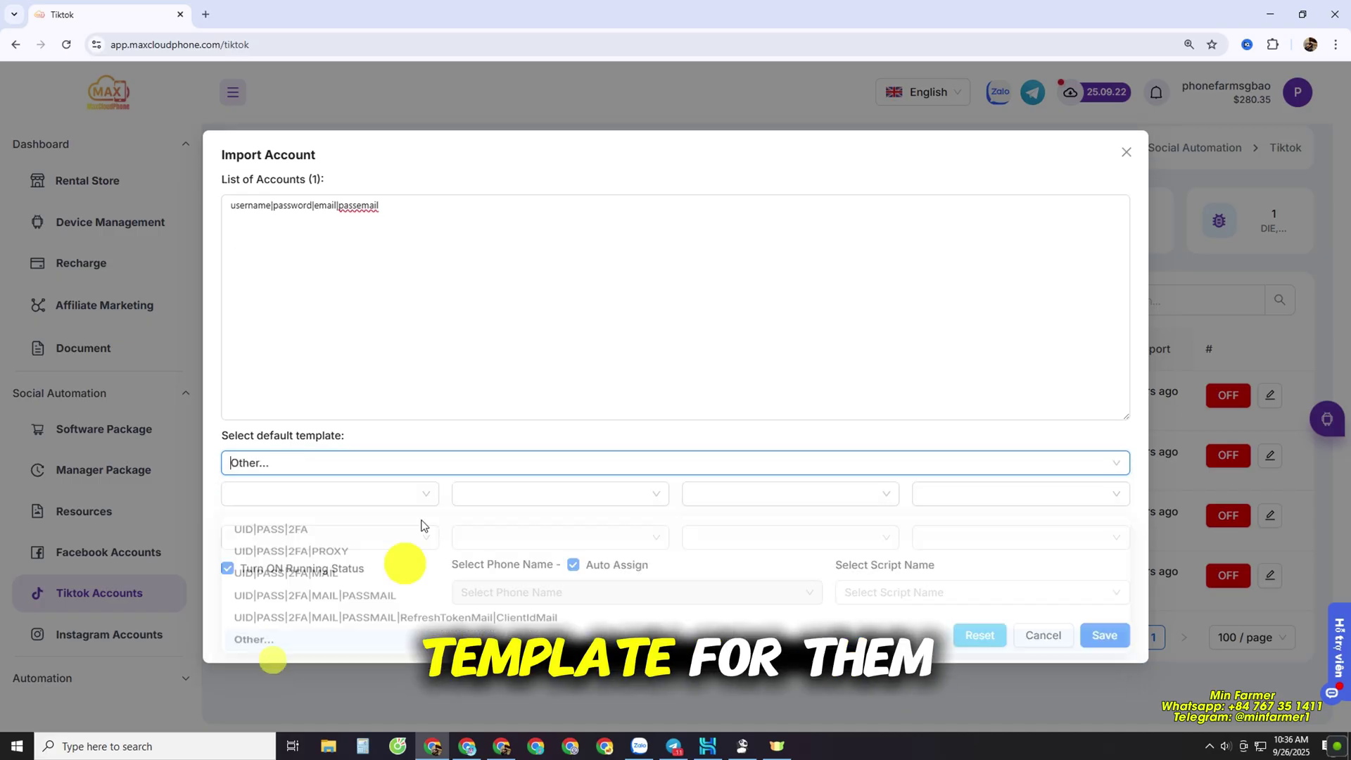
left_click(268, 496)
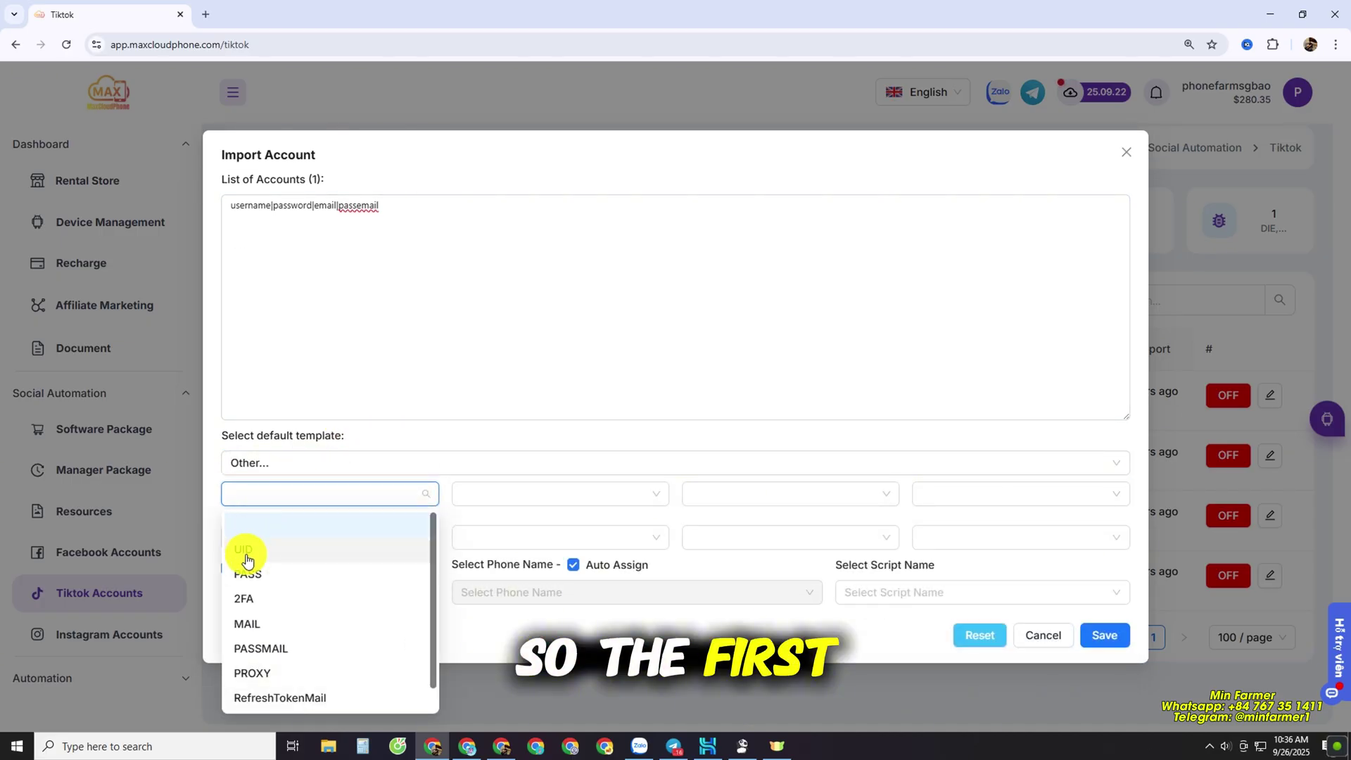
left_click(247, 556)
left_click(479, 494)
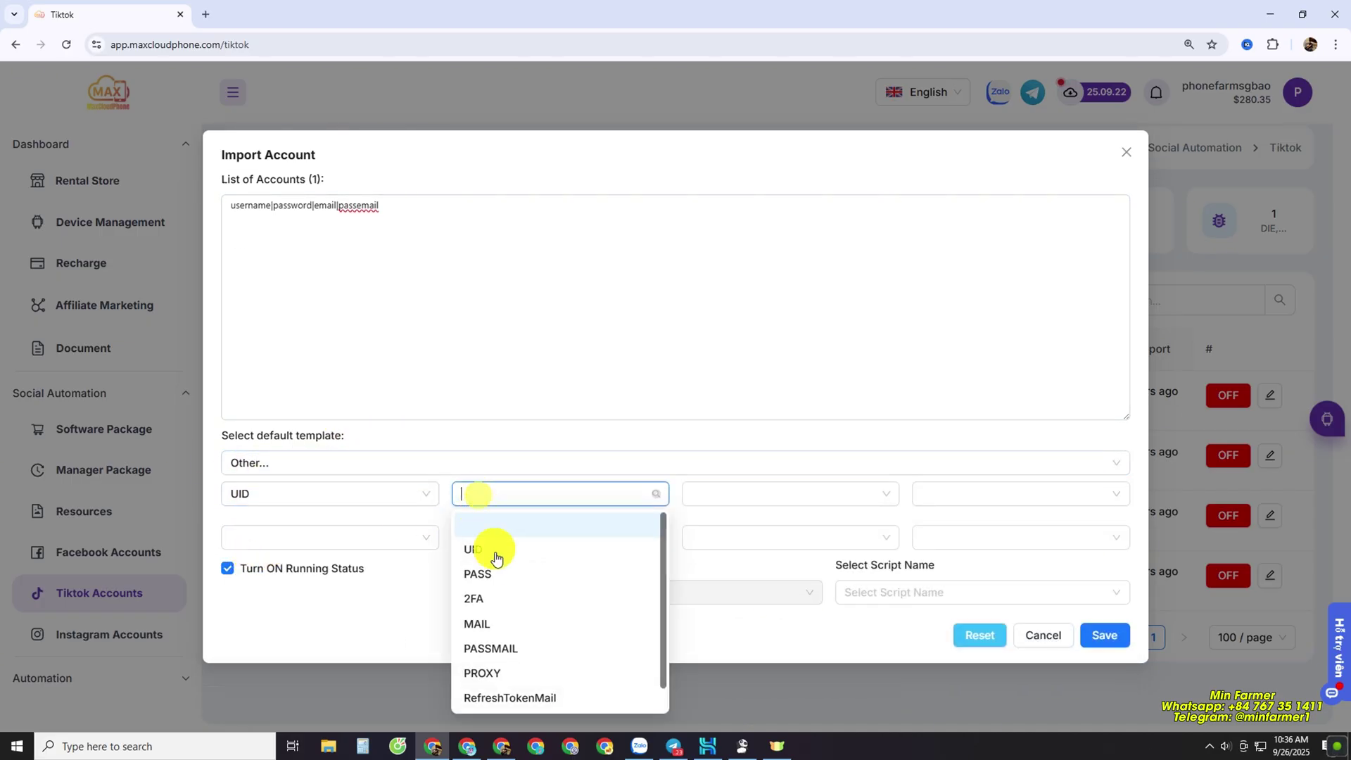
left_click(483, 576)
left_click(762, 488)
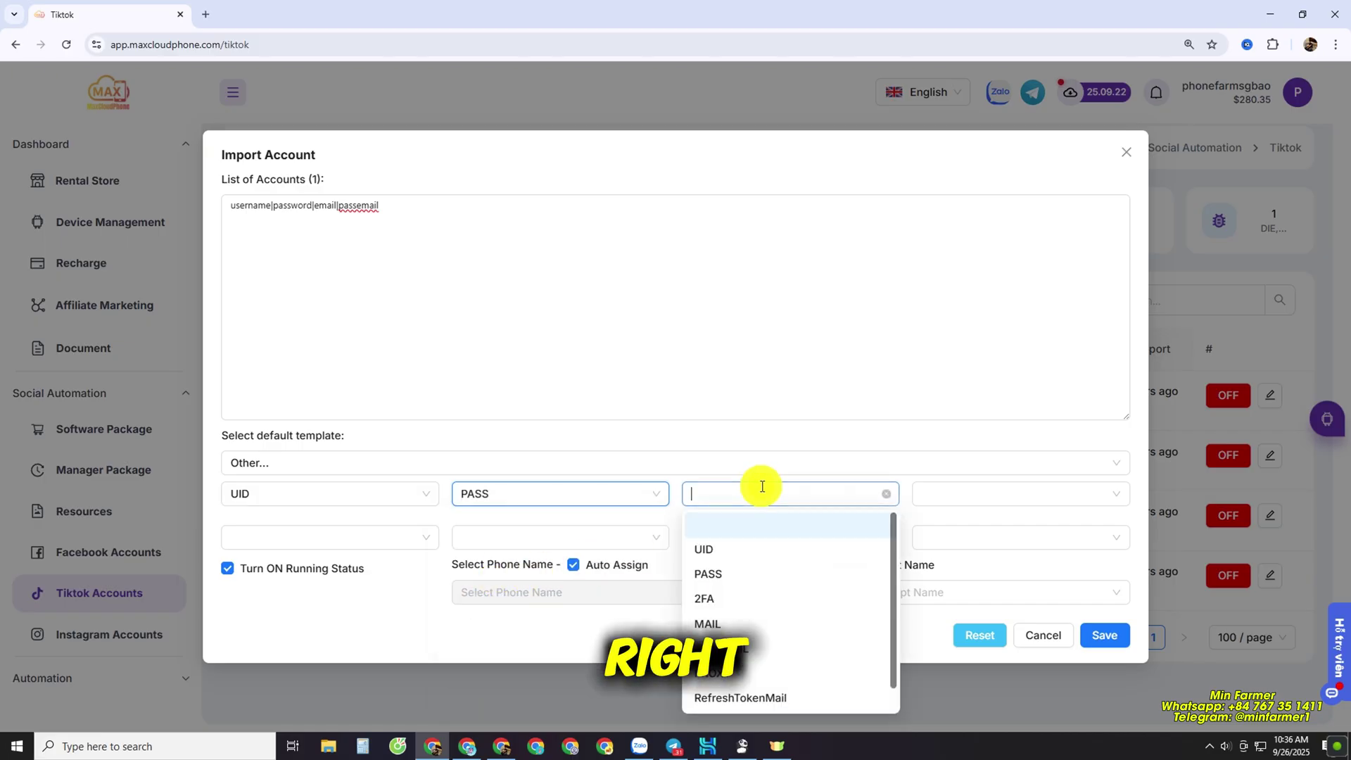
left_click(732, 626)
left_click(941, 487)
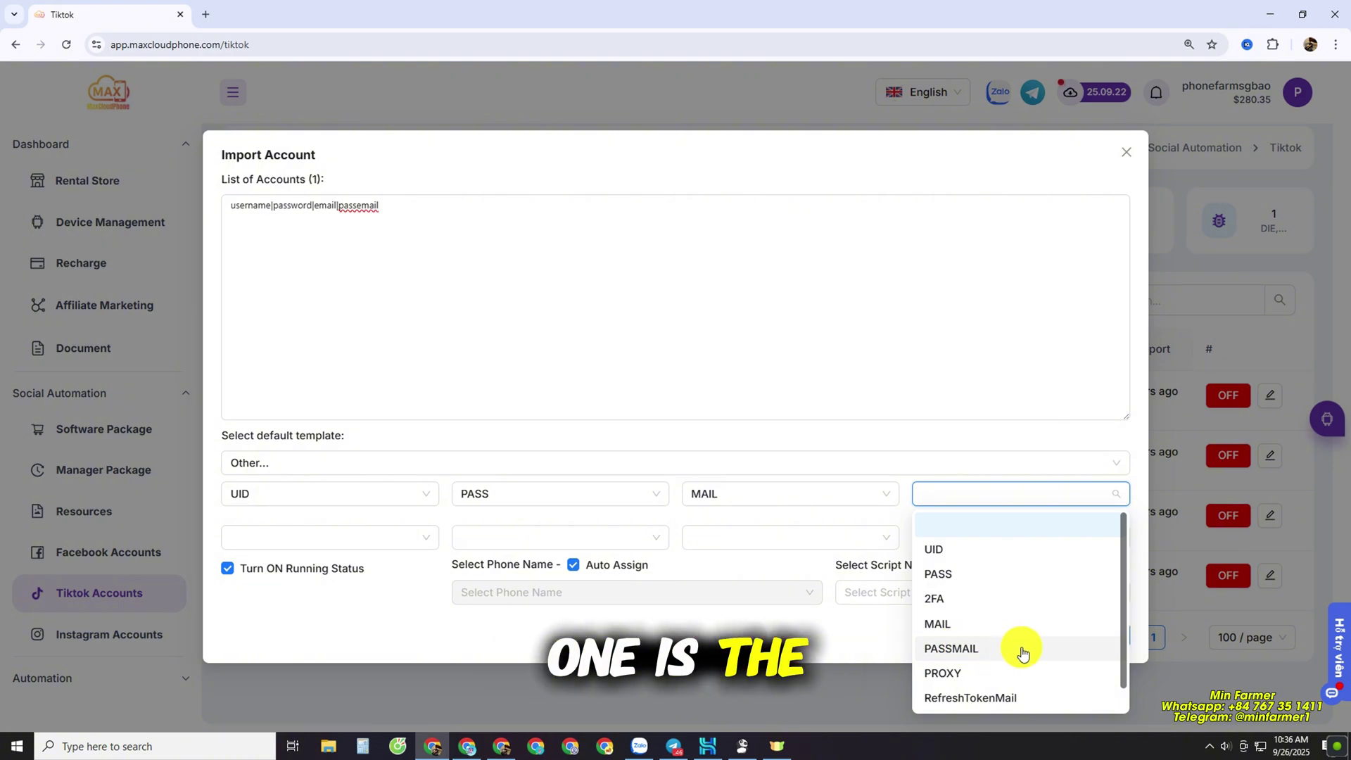
left_click(995, 648)
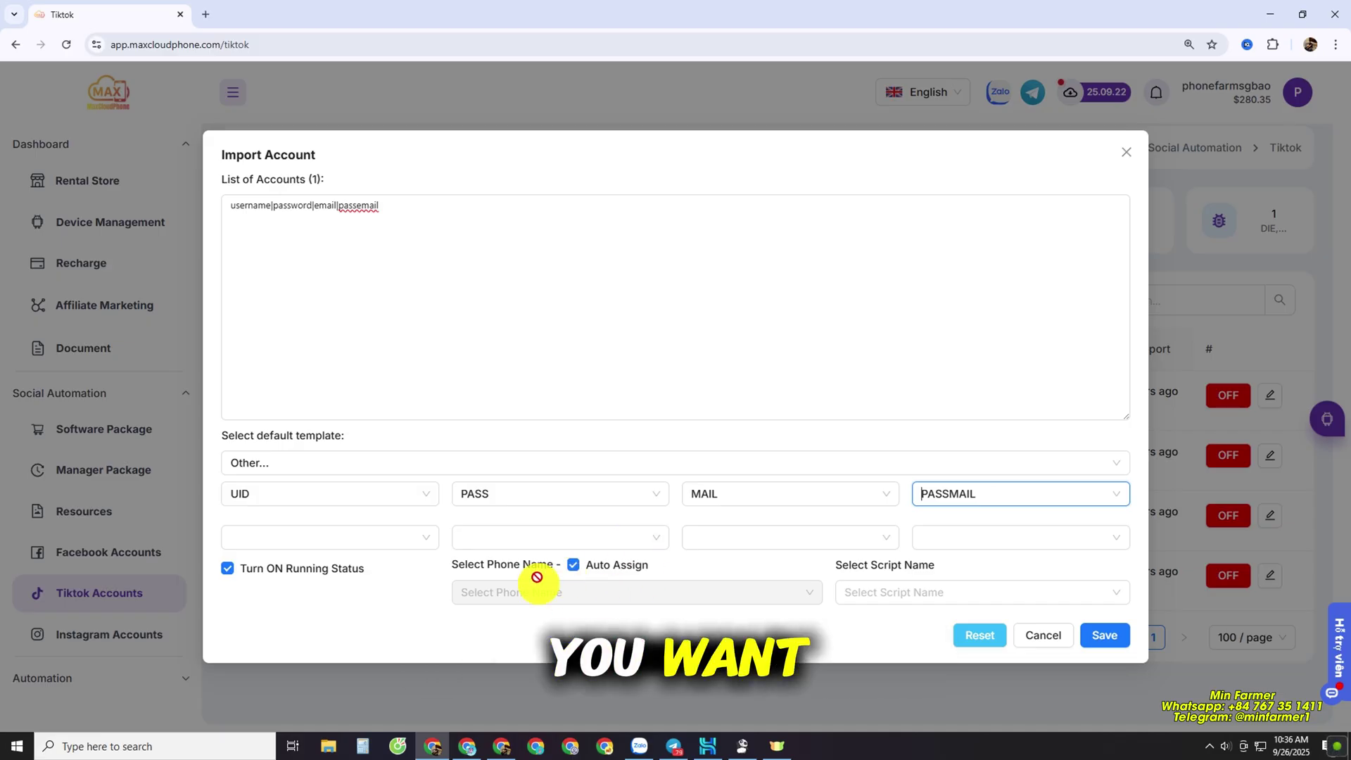
Try assigning the account manually to the phone Tiktok us 3, and switch Auto Assign back on
left_click(572, 567)
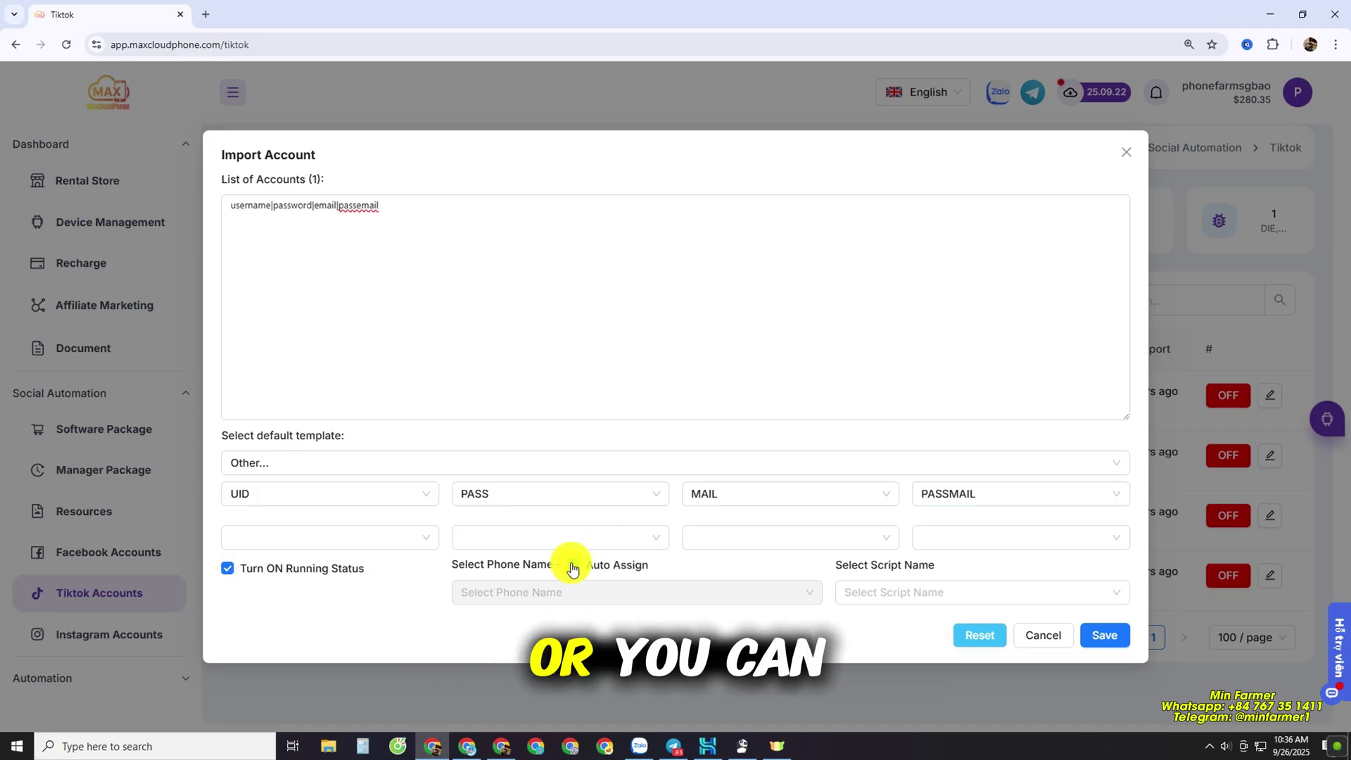
left_click(745, 603)
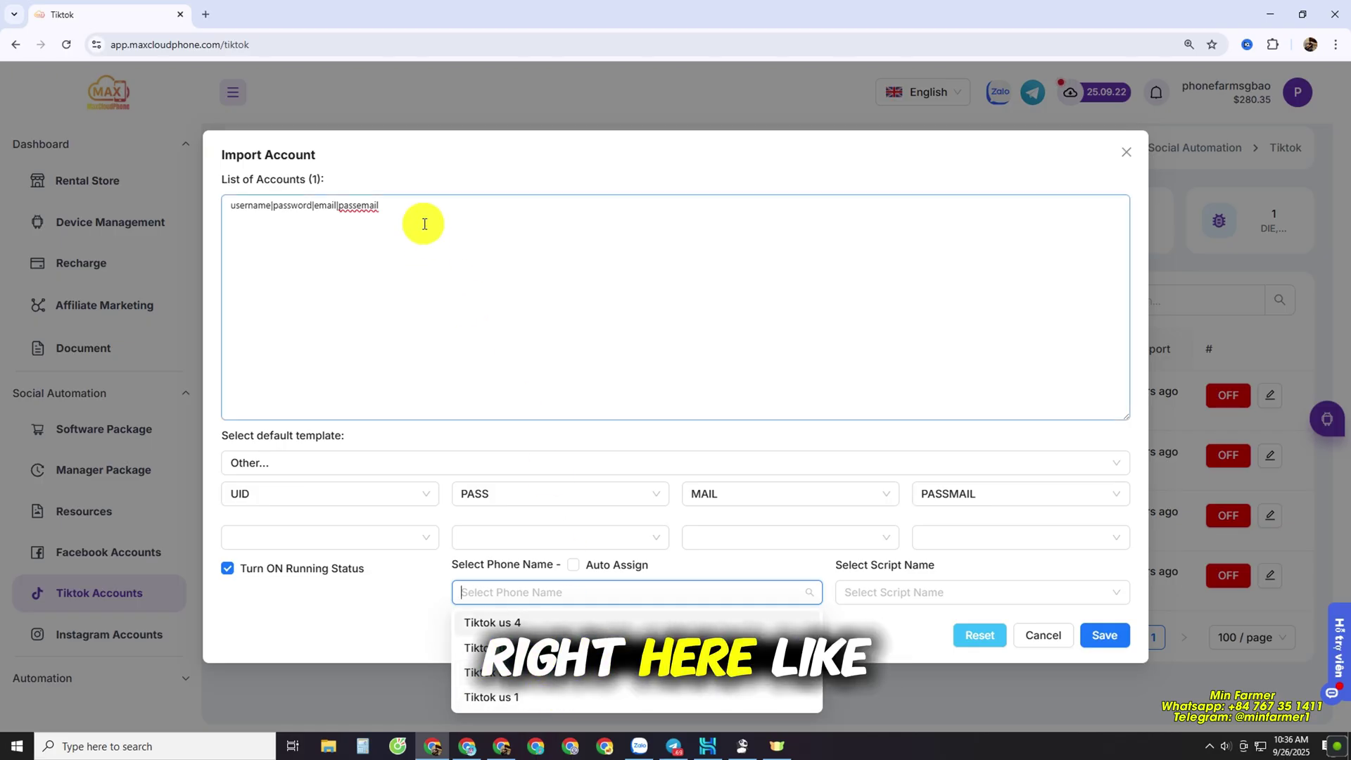
left_click_drag(425, 211, 181, 201)
left_click_drag(440, 208, 212, 206)
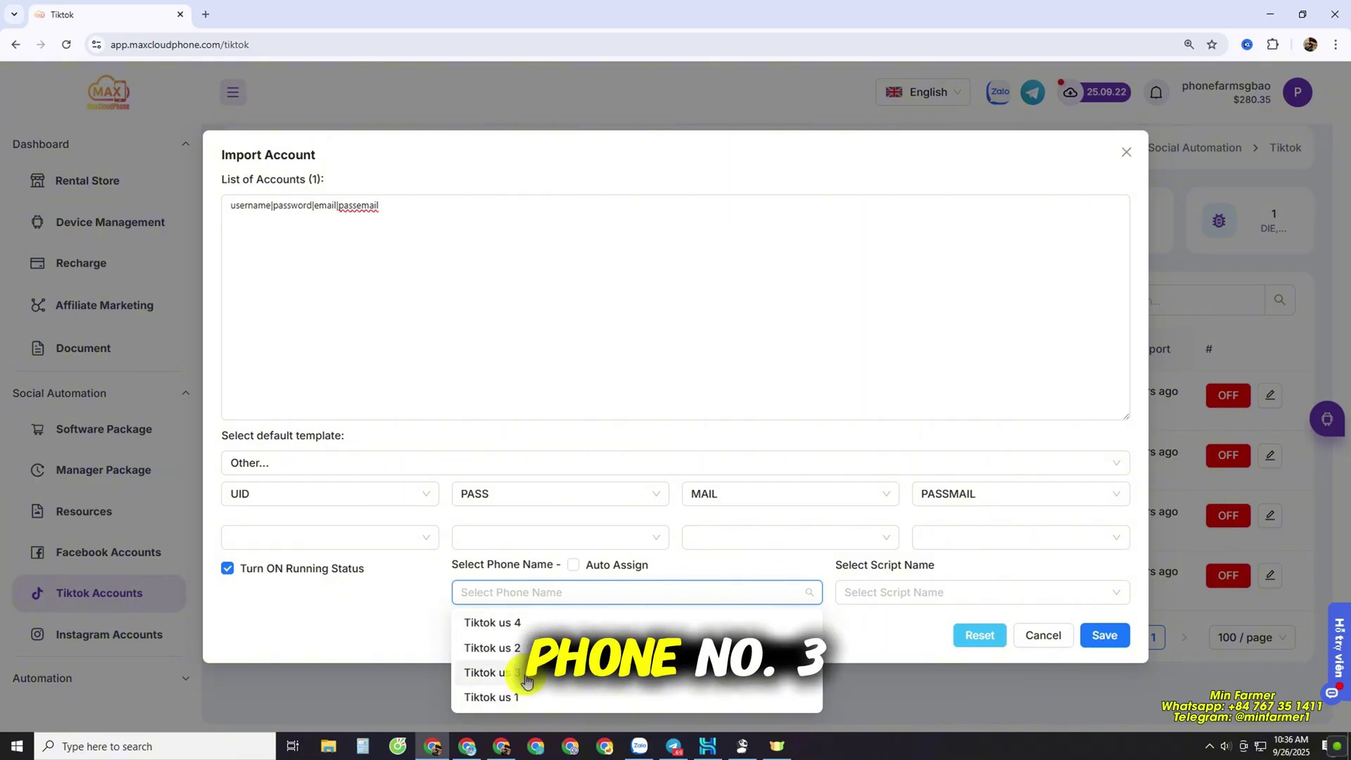
left_click(563, 647)
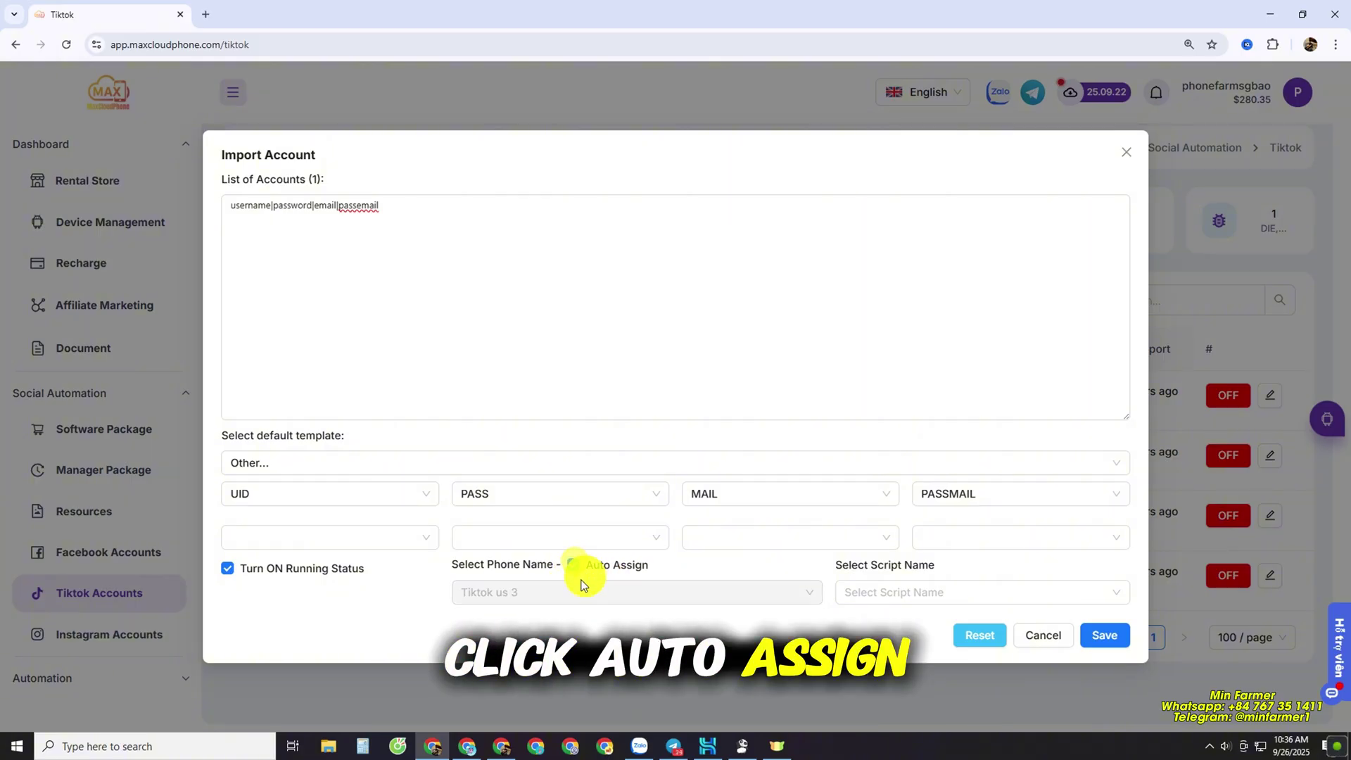
left_click(575, 568)
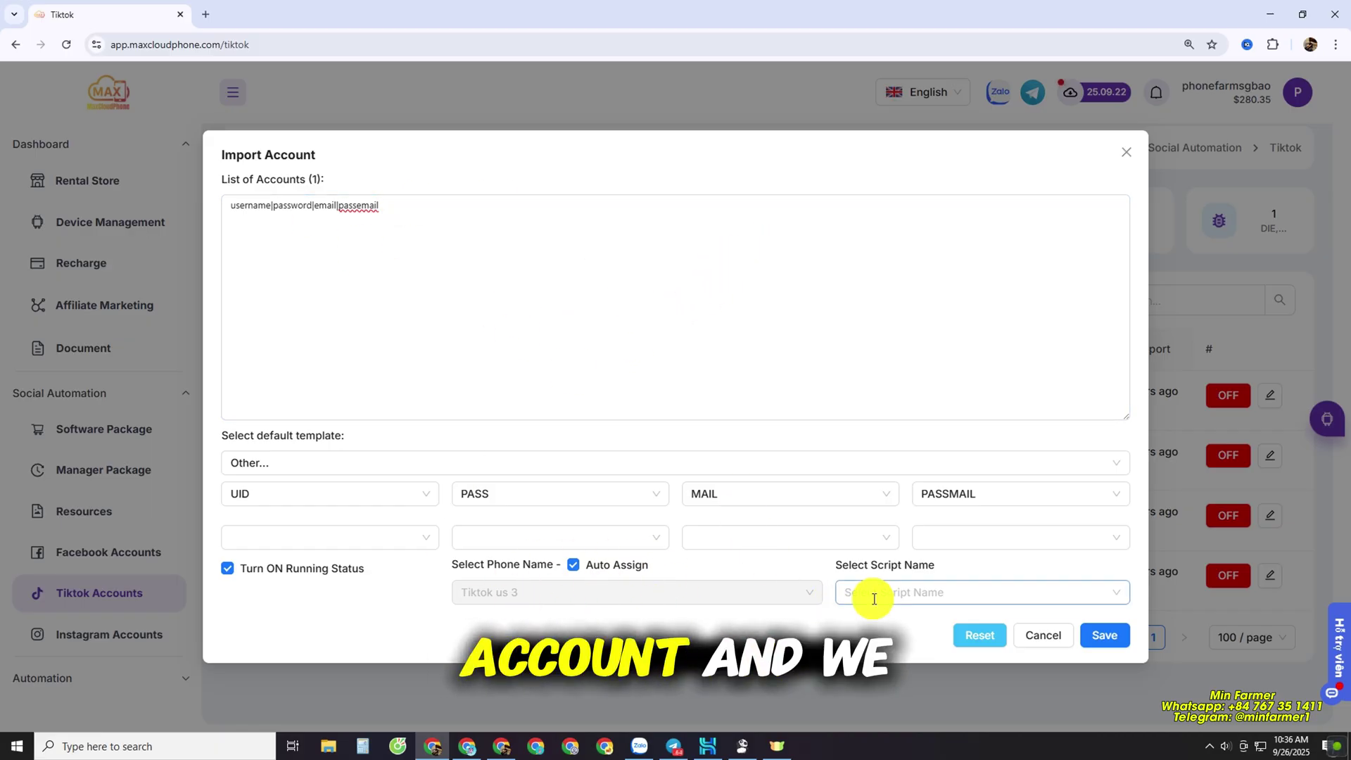
Assign the script tương tác to the account and save the import
left_click(919, 596)
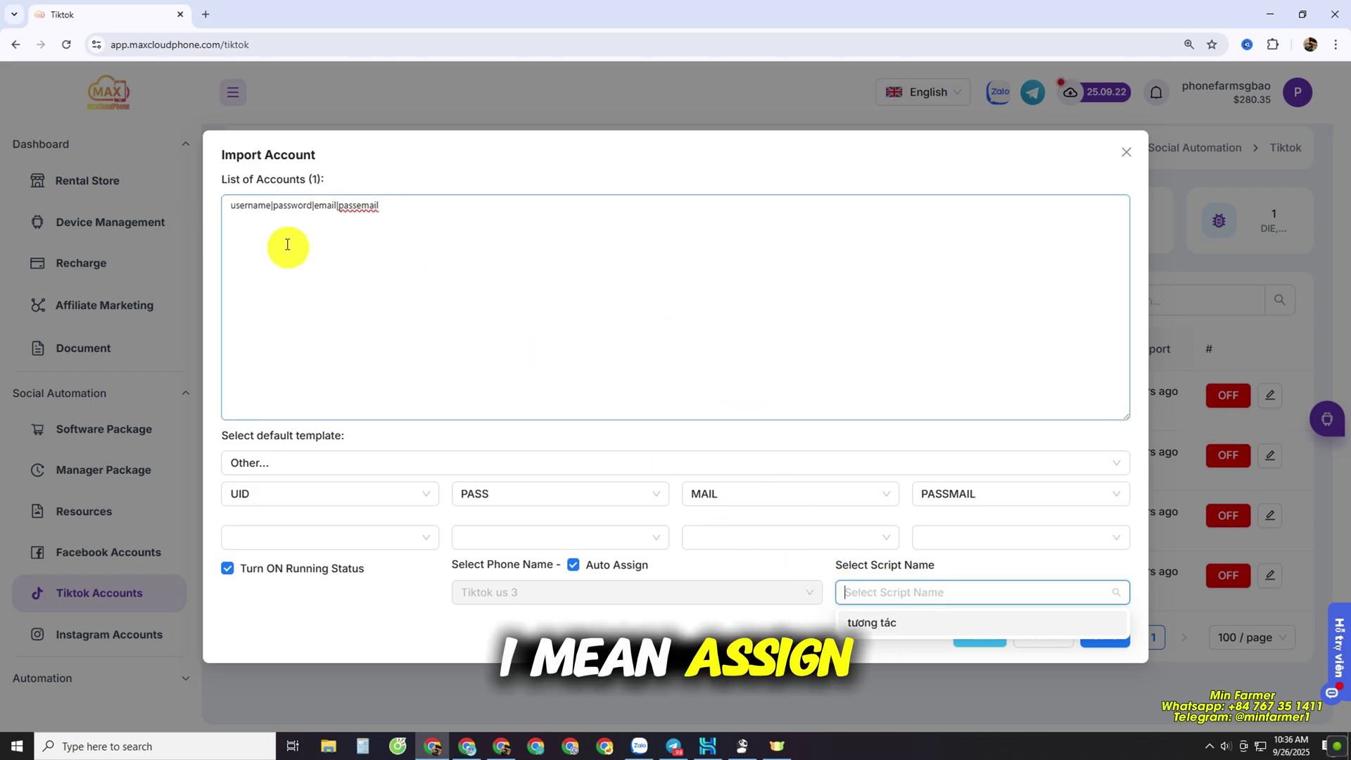
left_click(912, 624)
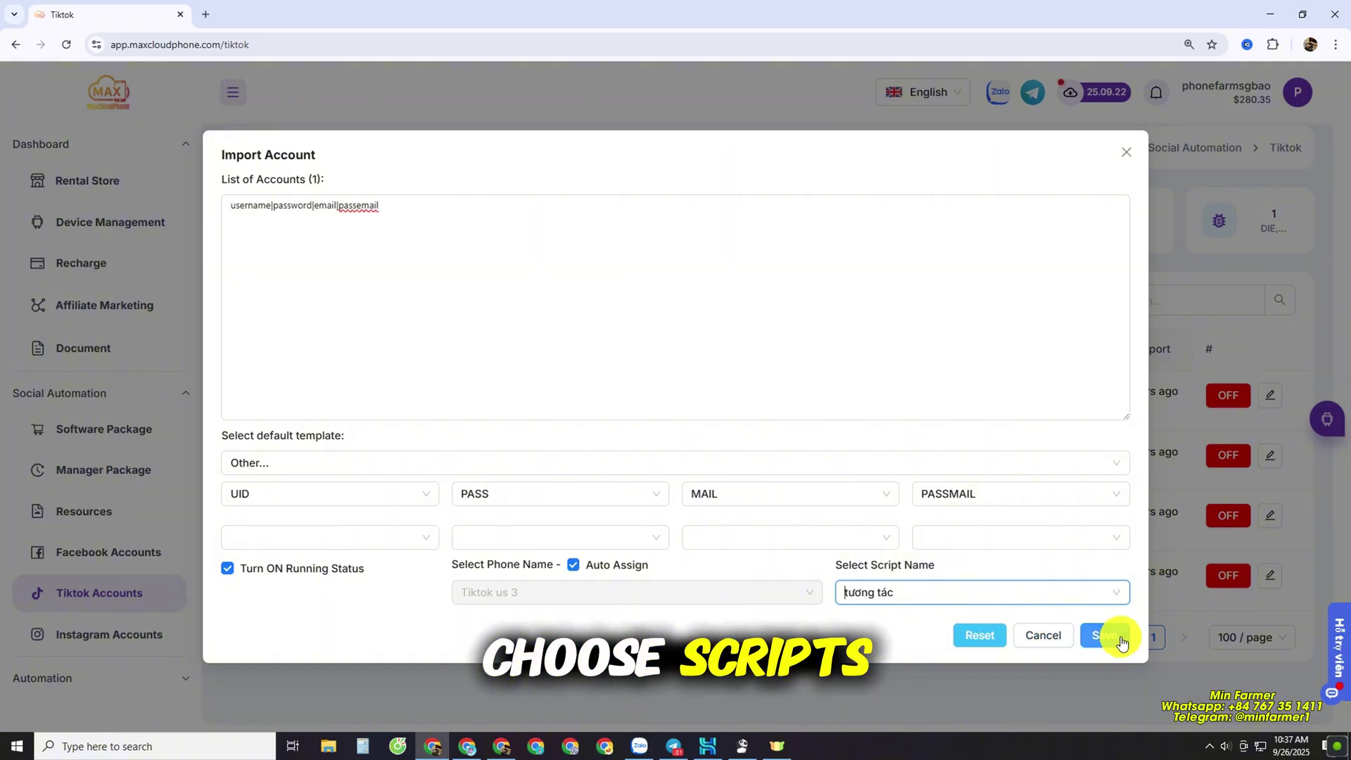
left_click(1110, 640)
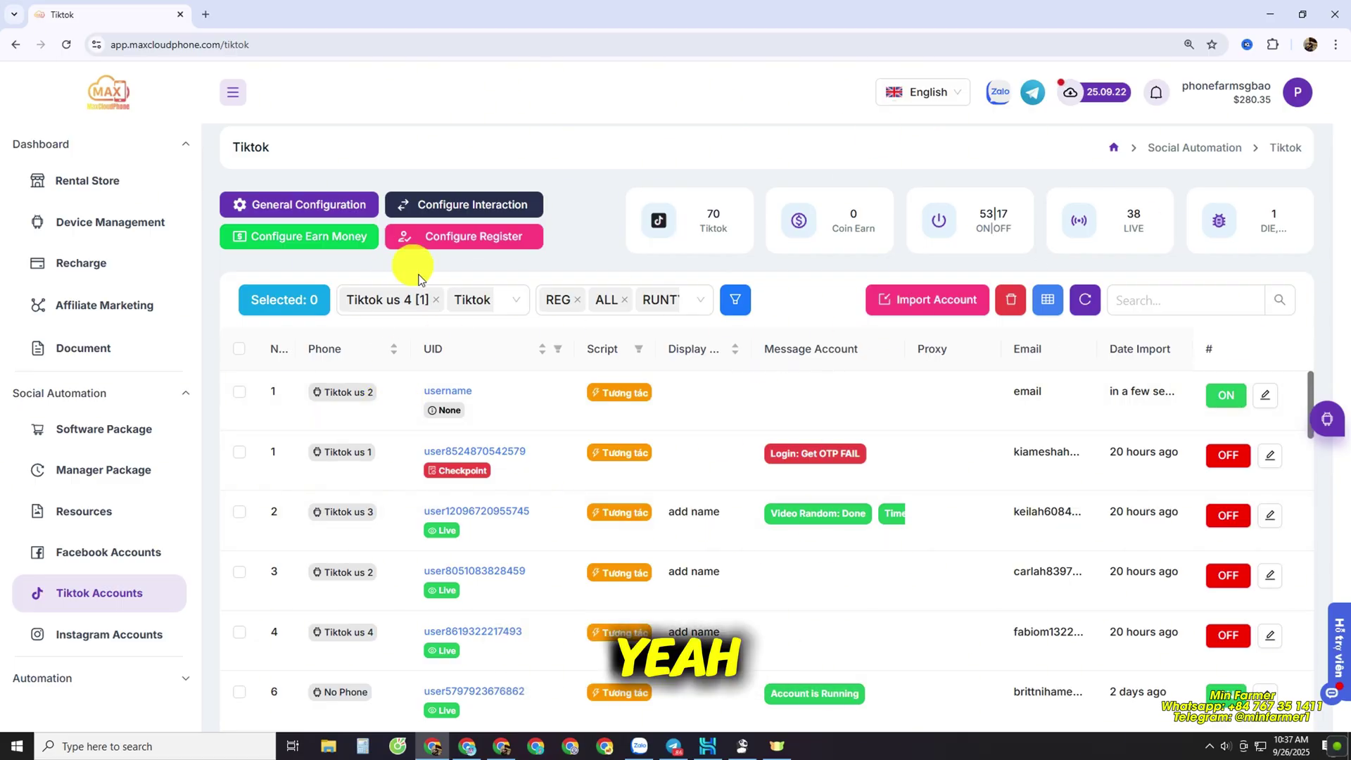
scroll(725, 499, "down", 2)
scroll(483, 534, "down", 2)
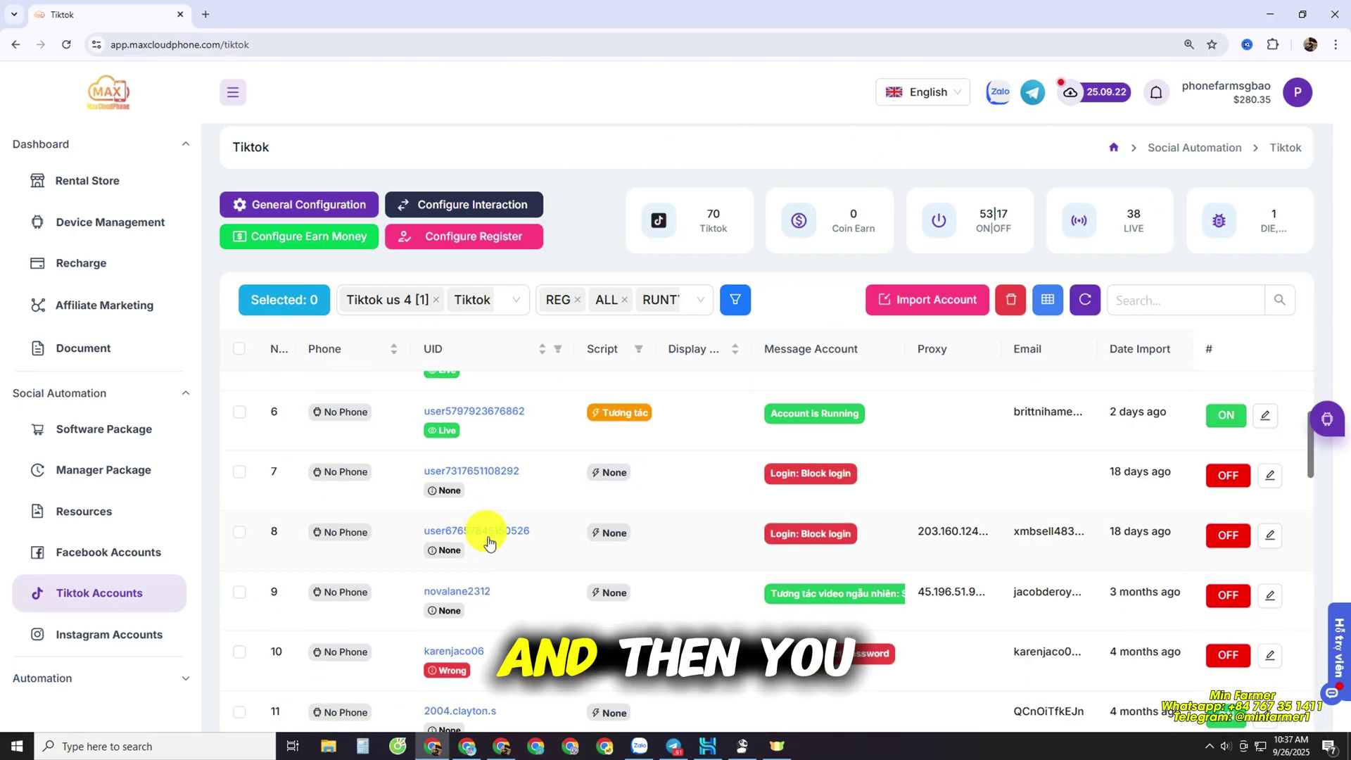
scroll(506, 561, "up", 5)
scroll(208, 456, "down", 1)
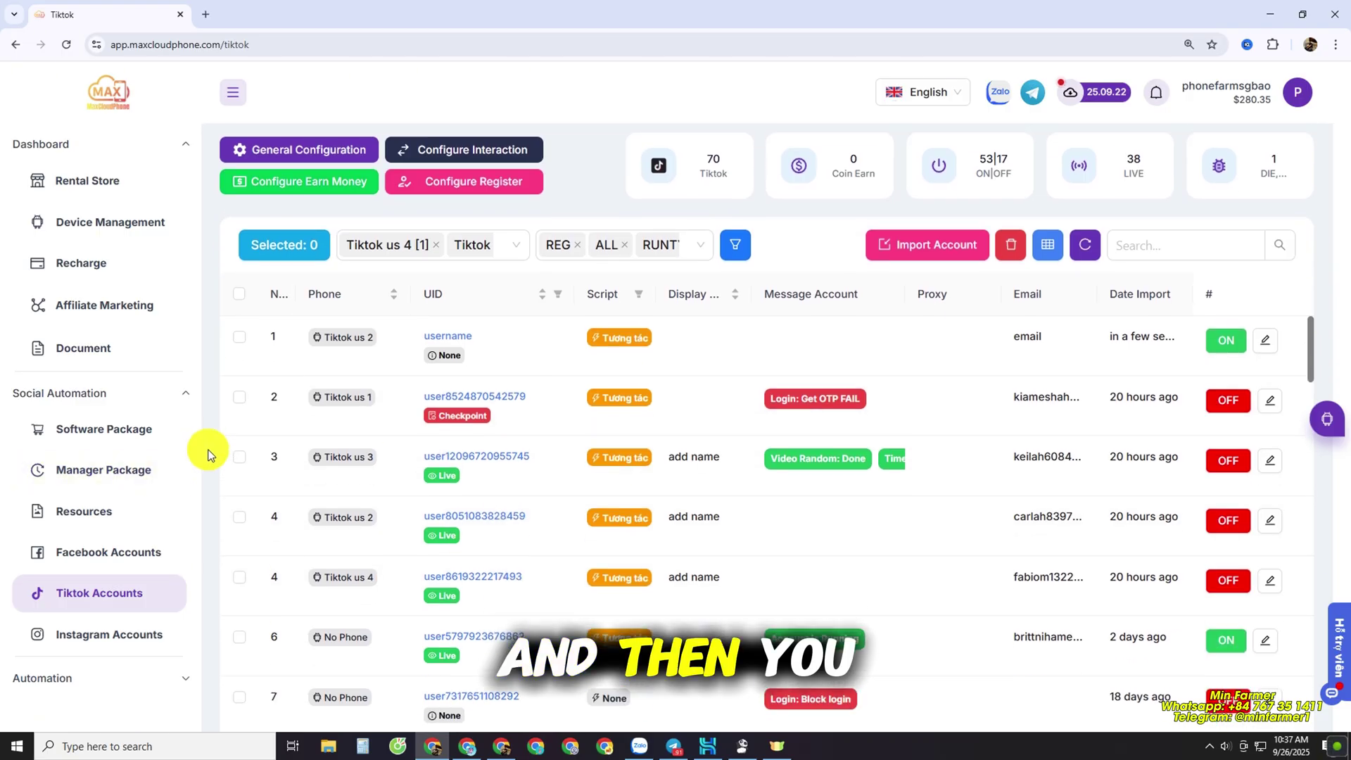
scroll(207, 456, "up", 1)
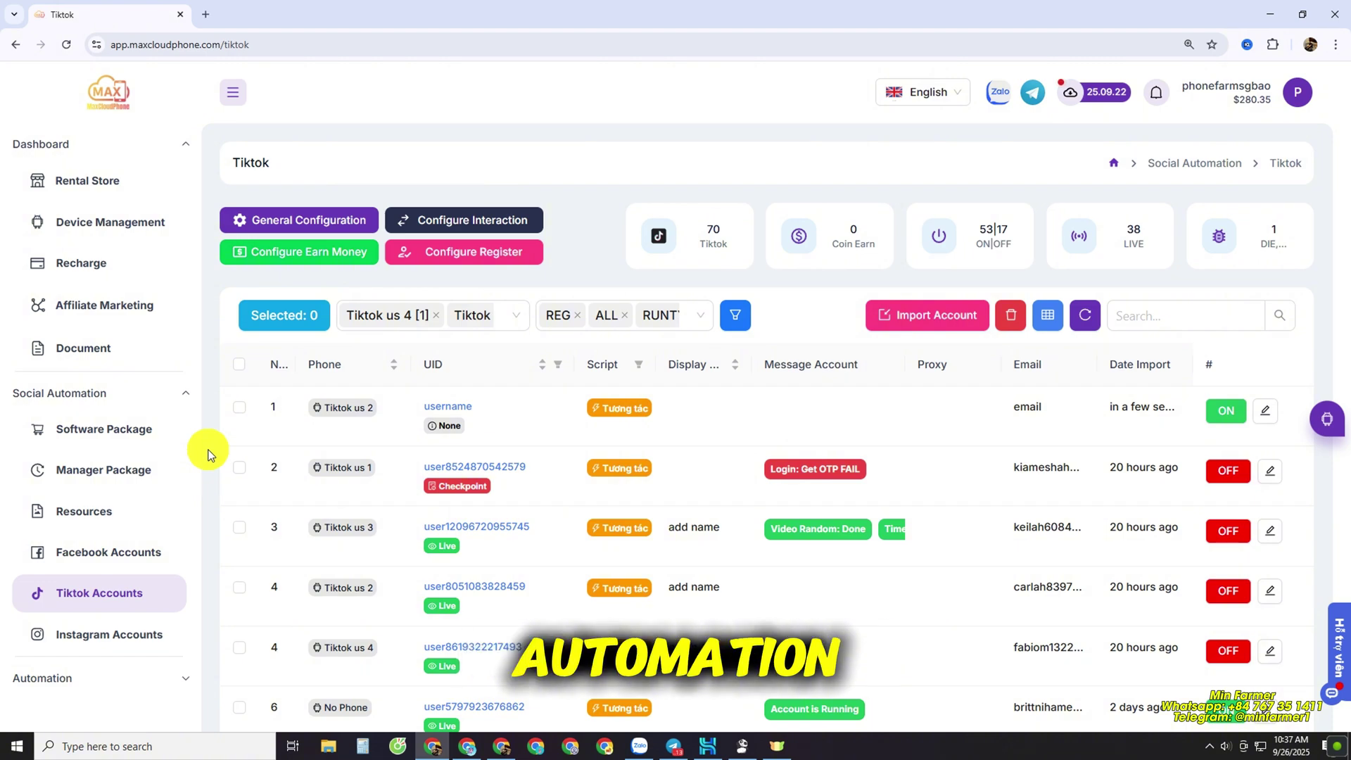
Add a new interaction script named Day 1 to the Tiktok interaction configuration and save it
left_click(448, 218)
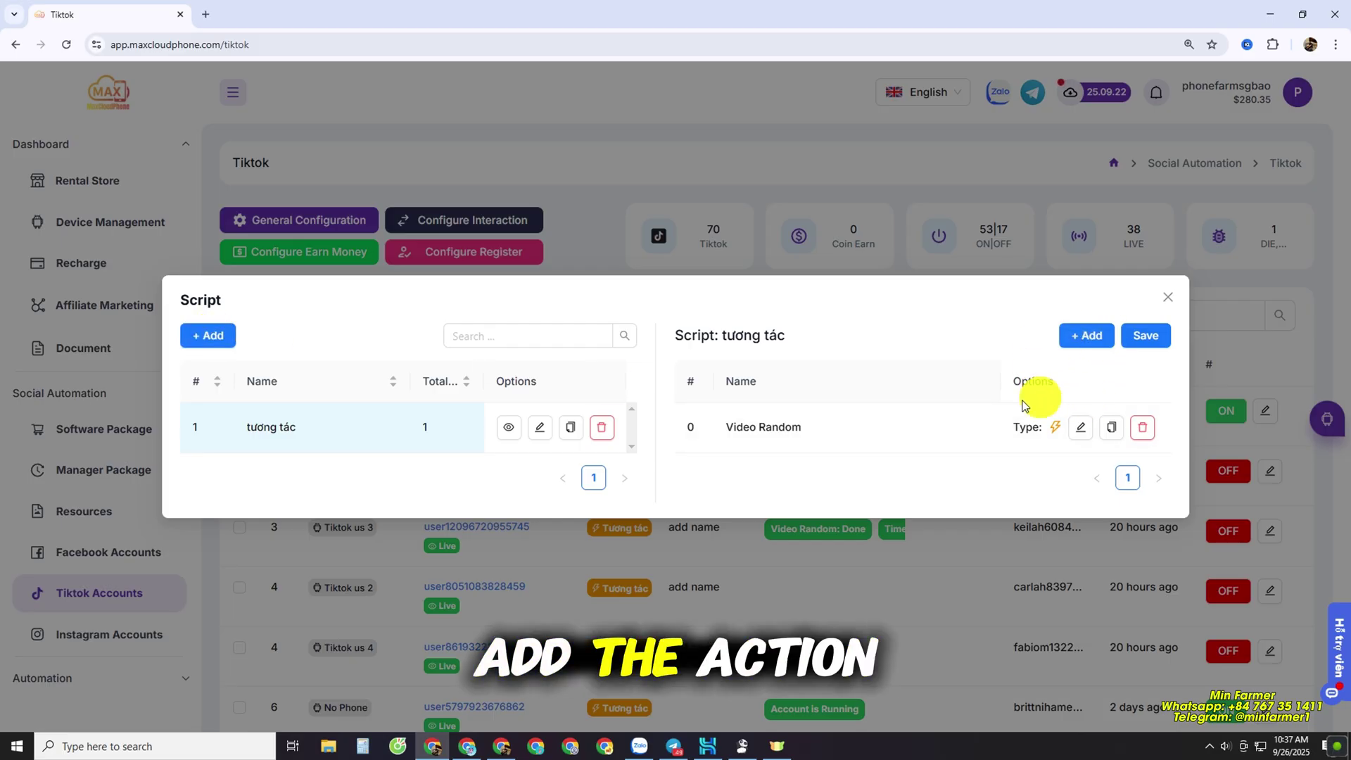
left_click(204, 338)
left_click(630, 348)
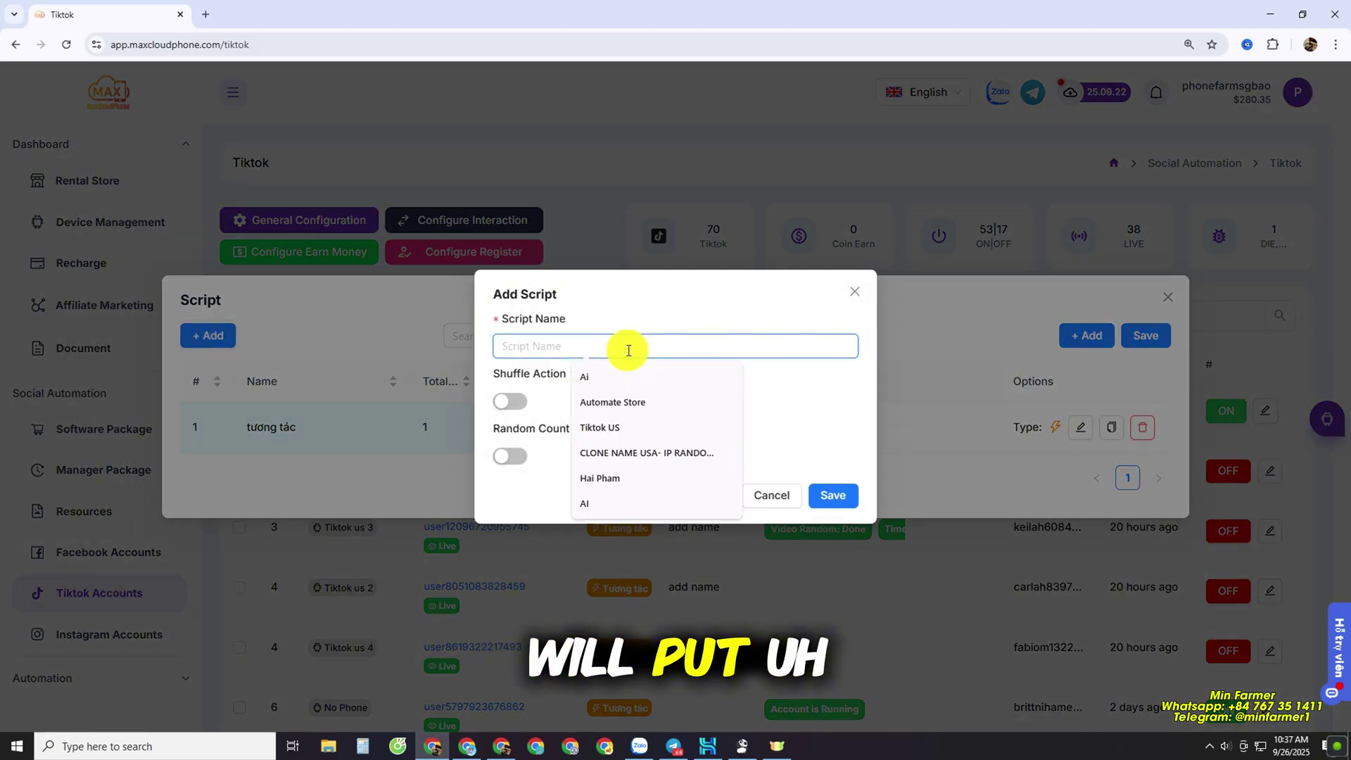
type("Day 1")
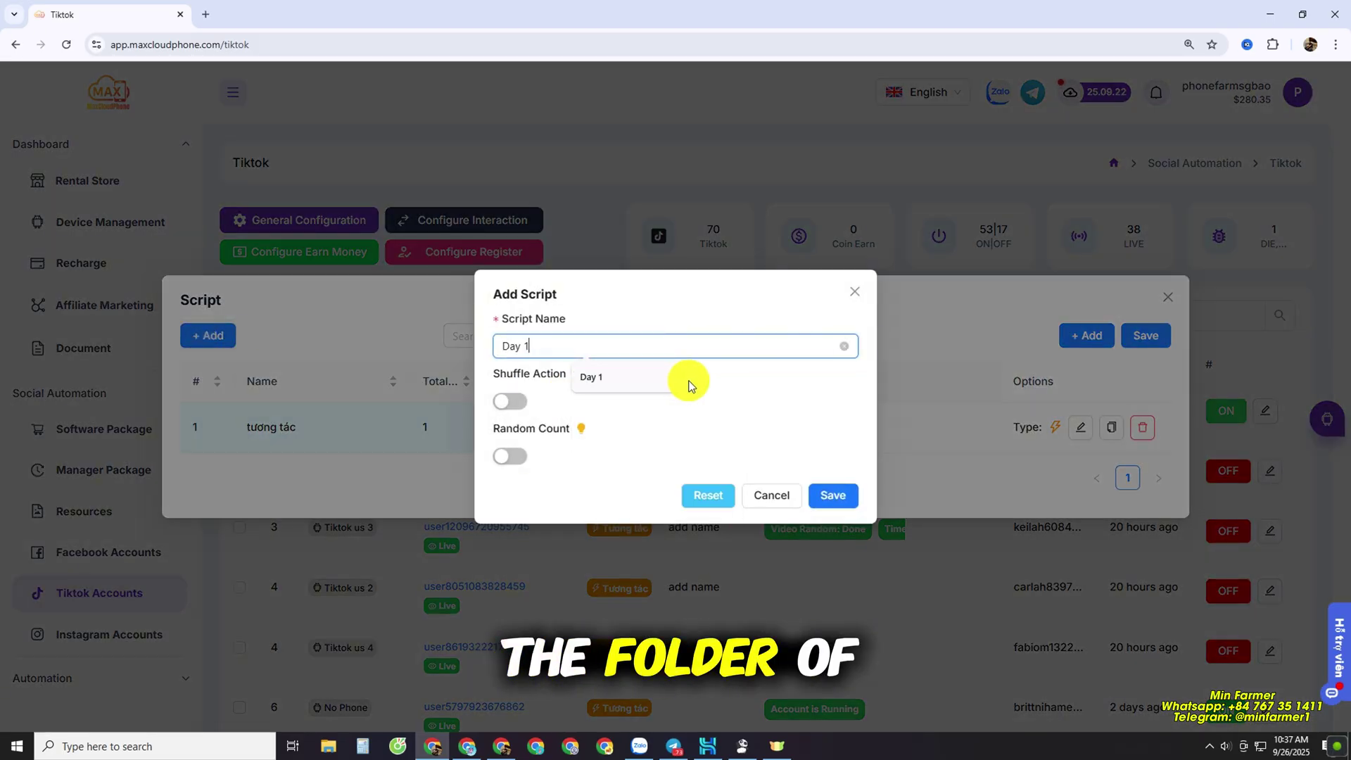
left_click(833, 507)
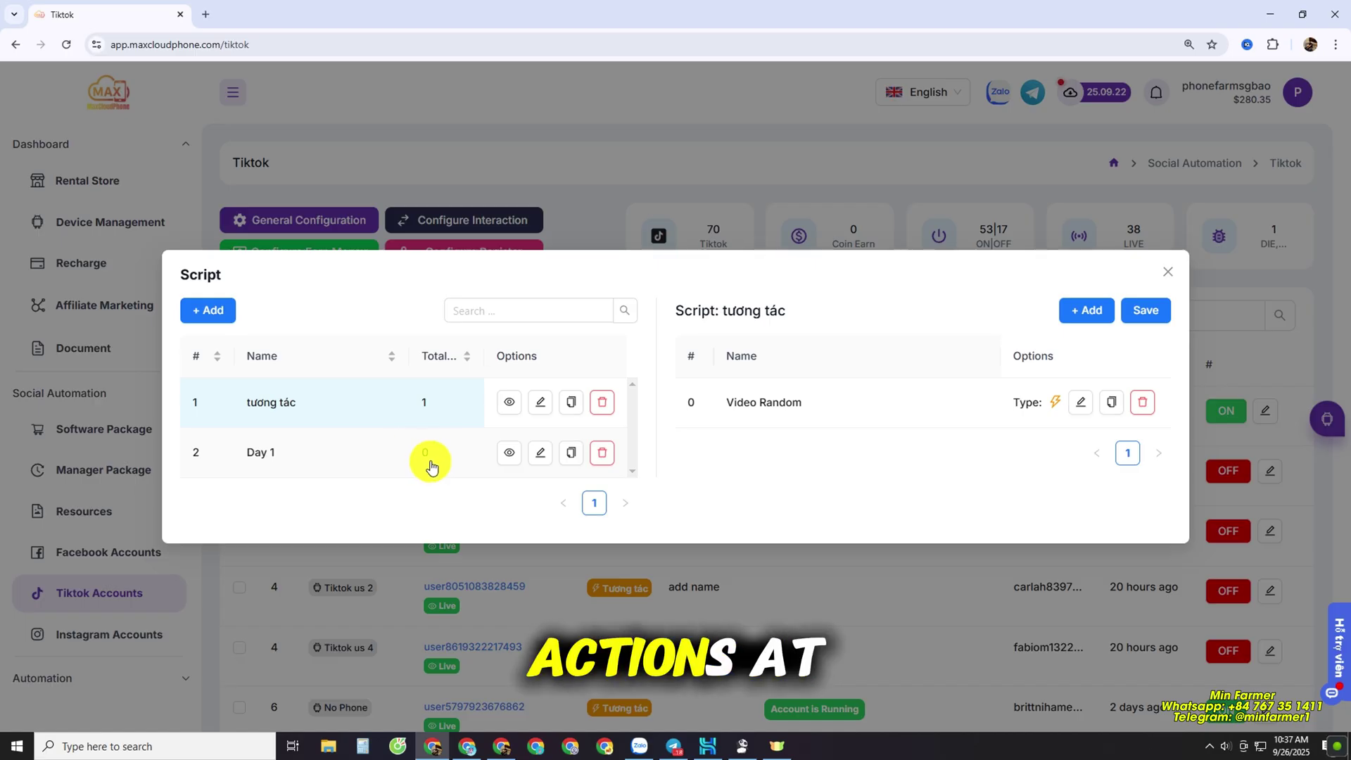
Add a Read Notifications action to the Day 1 script with amount 1 - 1 and delay time 1 - 3 secs
left_click(511, 455)
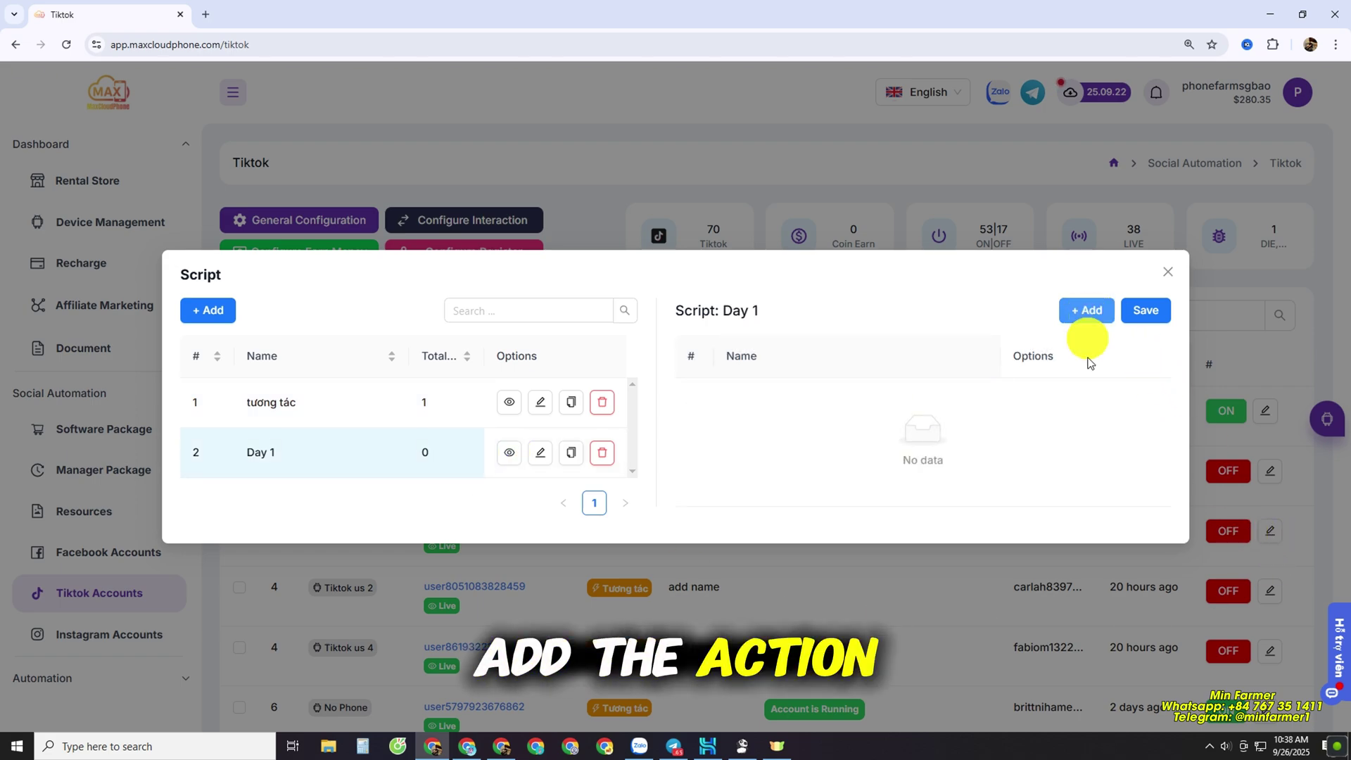
left_click(1081, 318)
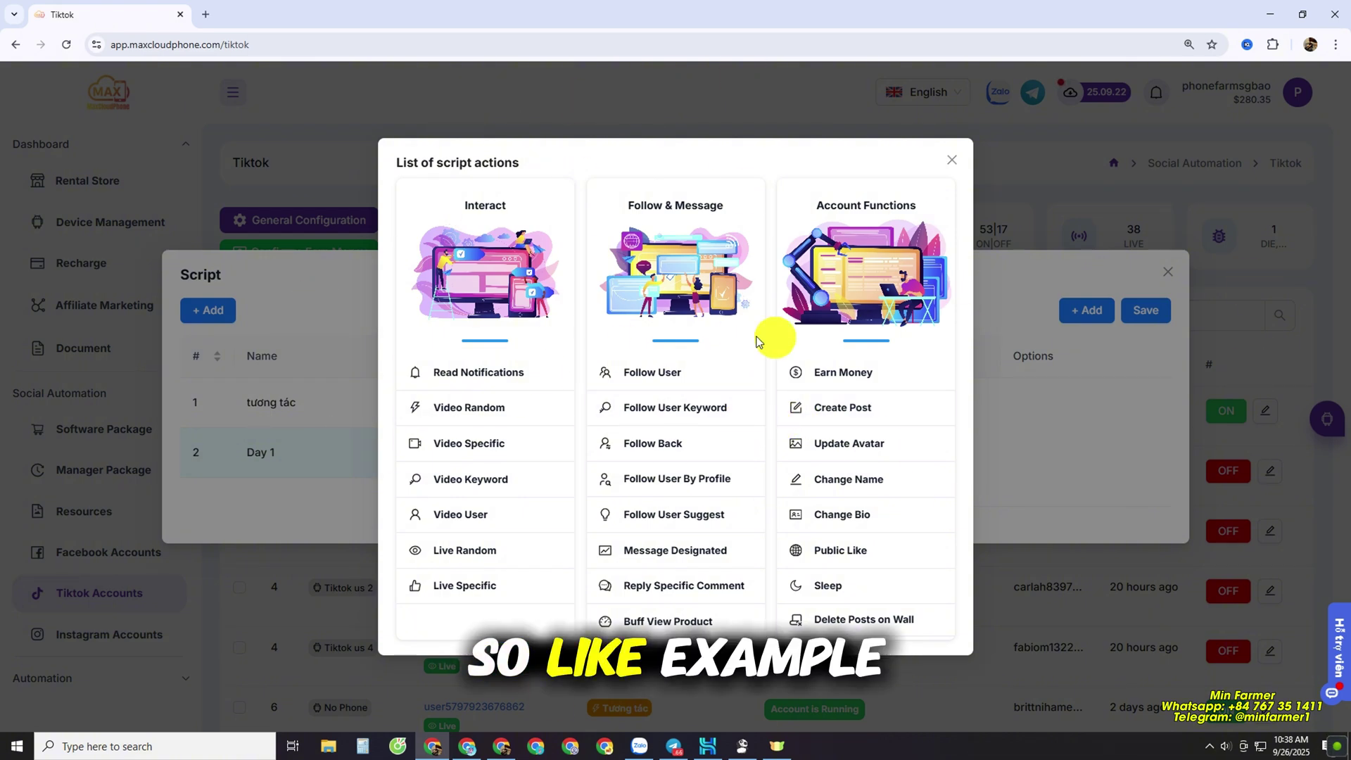
left_click(555, 382)
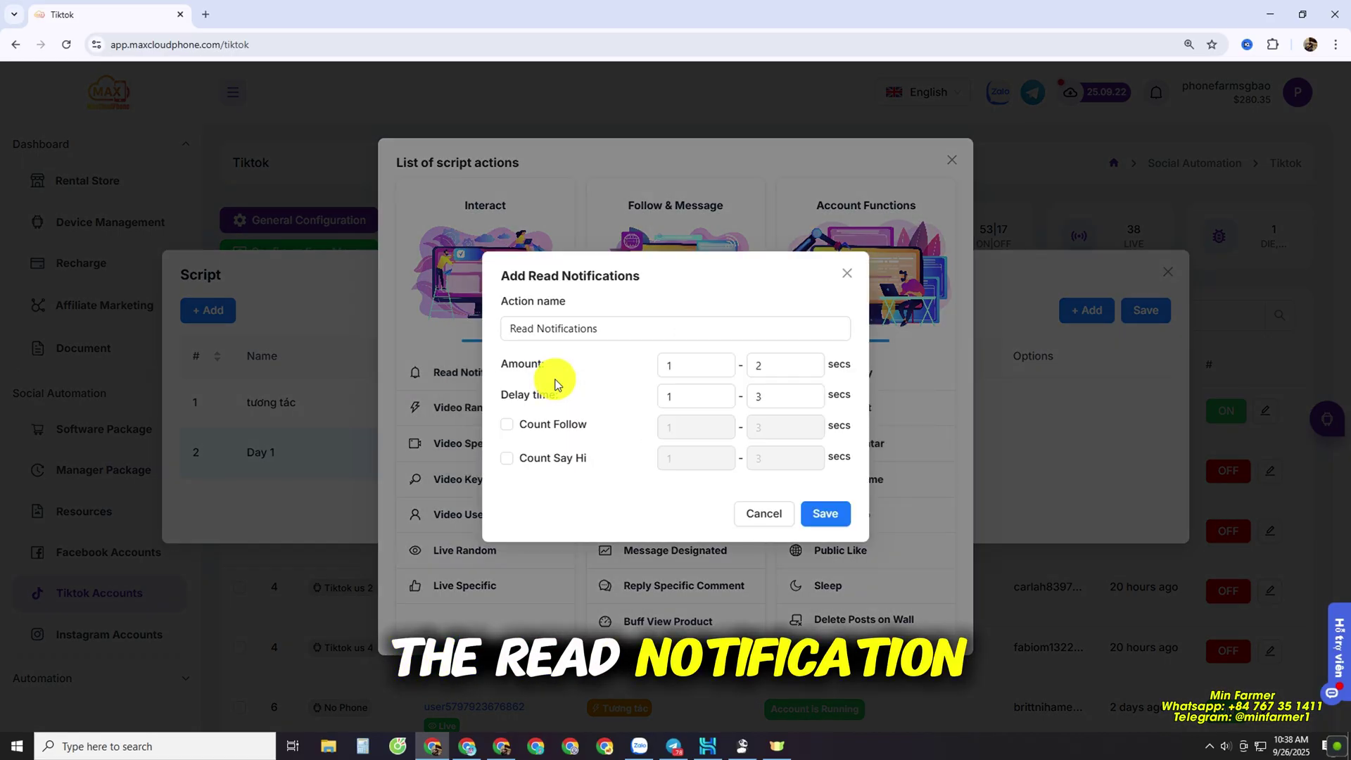
left_click(796, 365)
key("BackSpace")
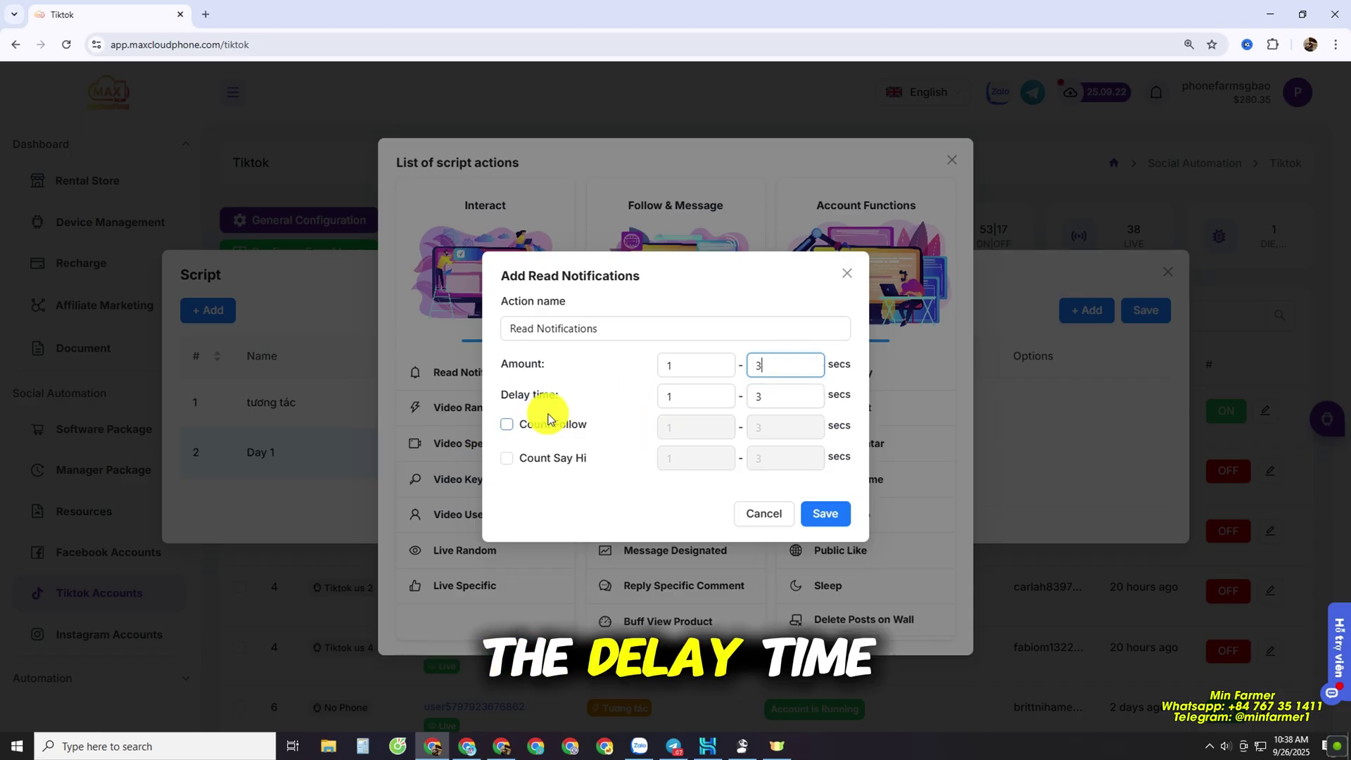
type("1")
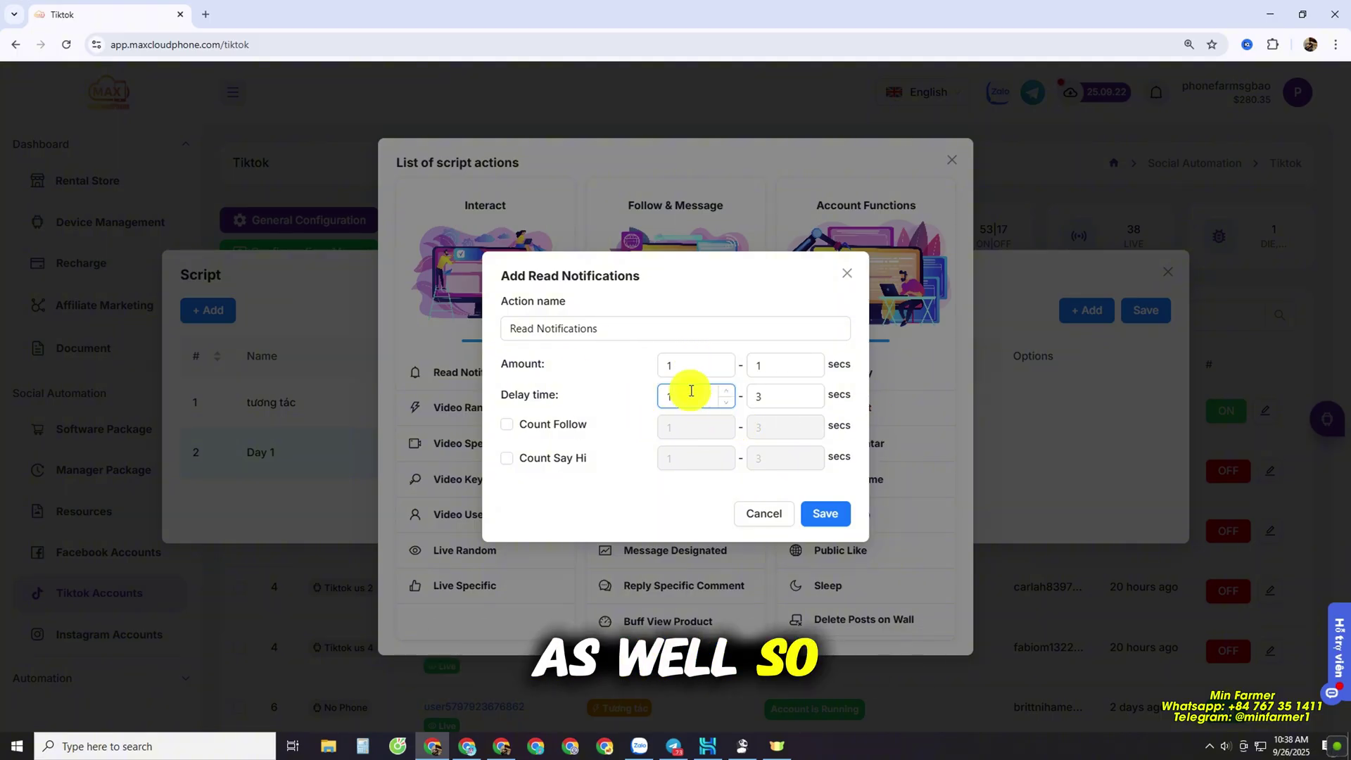
left_click(778, 365)
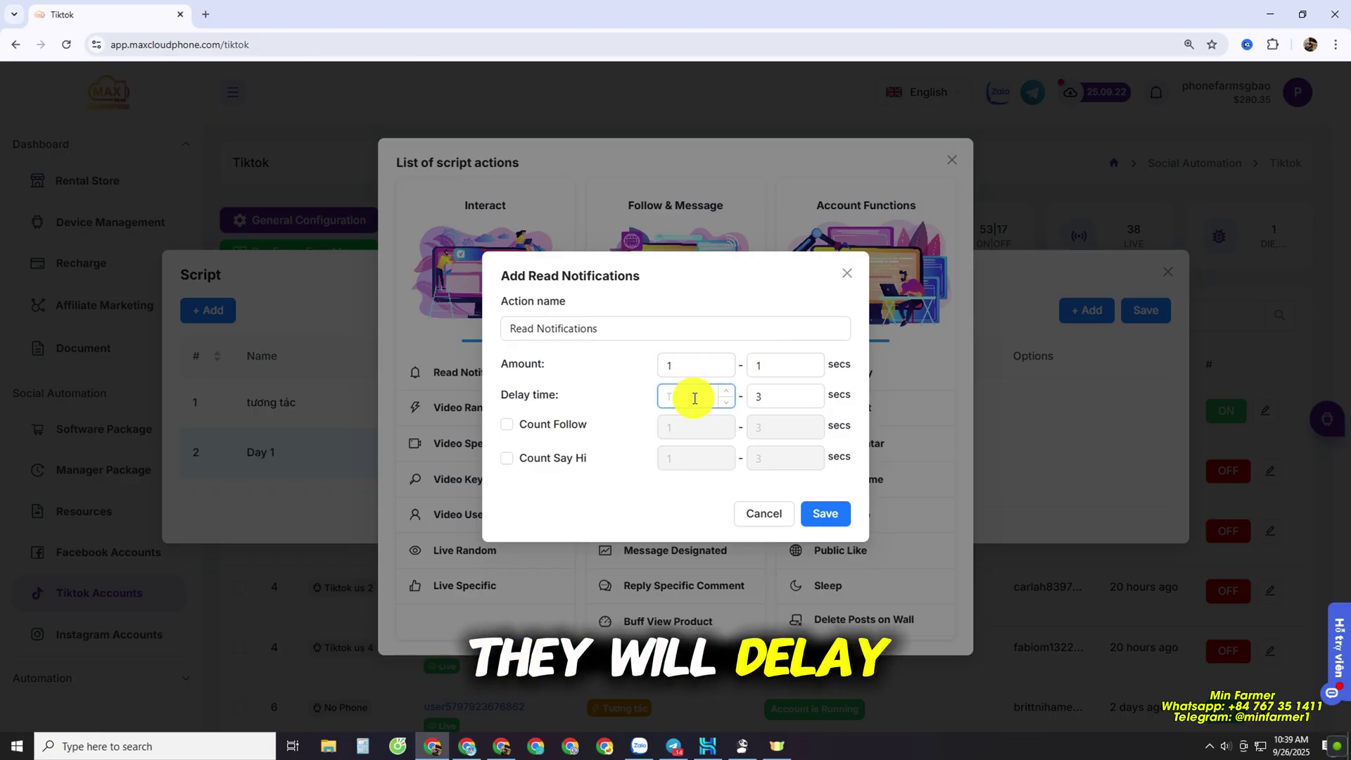
type("1")
left_click(786, 397)
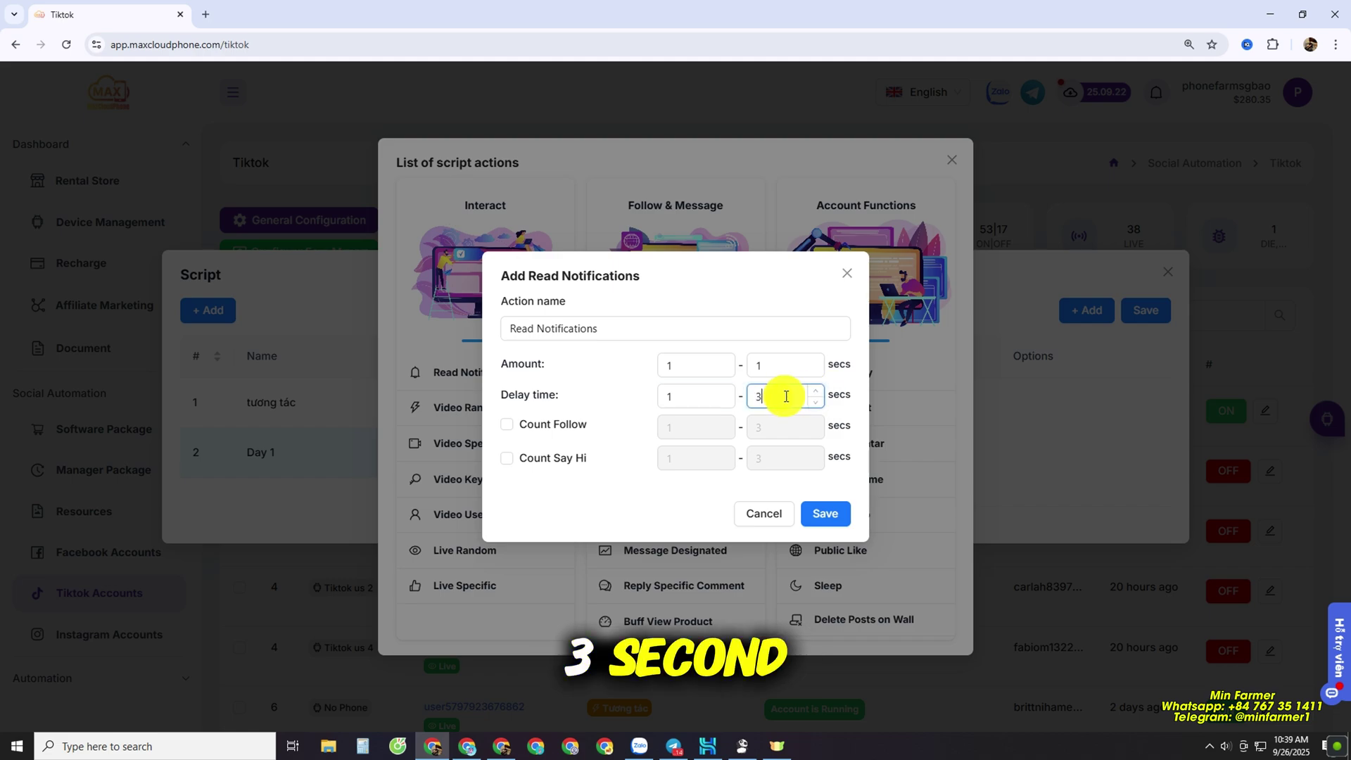
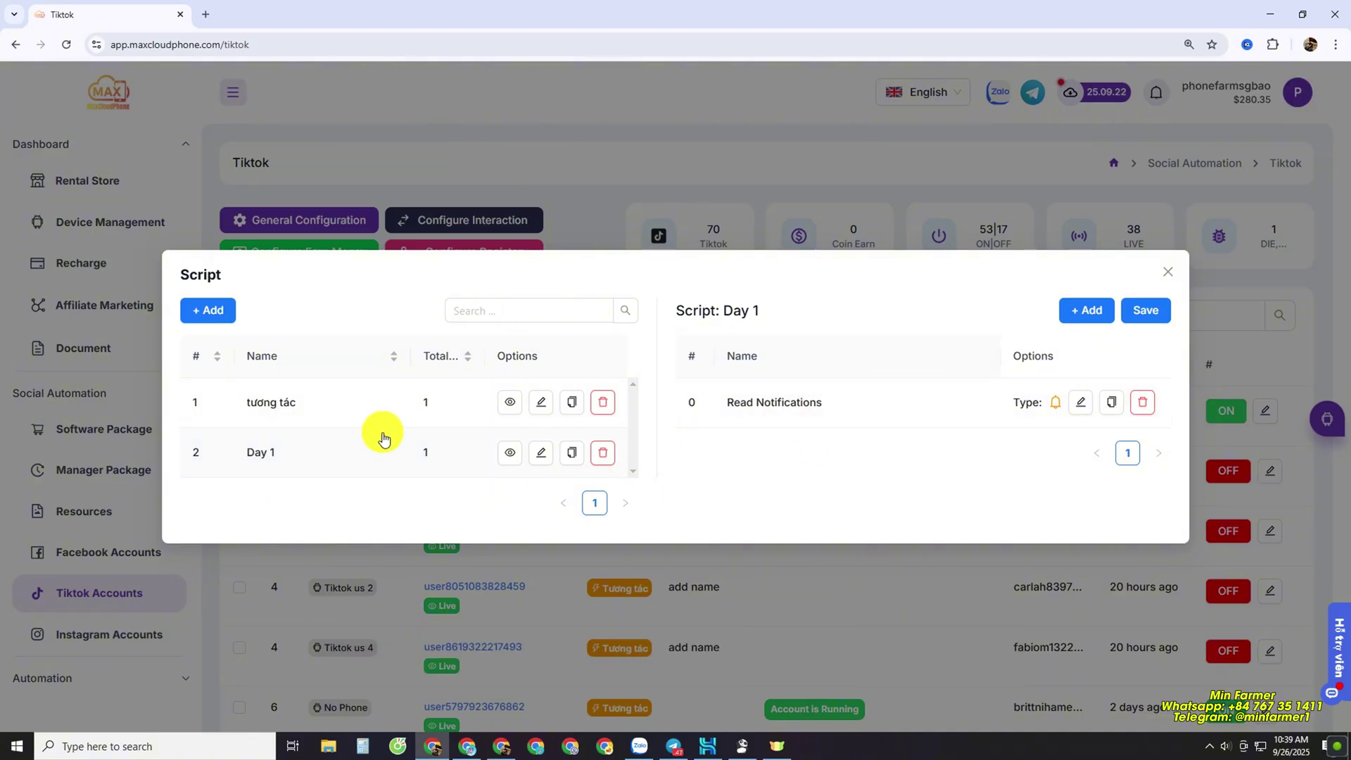
Start a Video Random action for the Day 1 script and set its video limit to 10 - 20
left_click(416, 439)
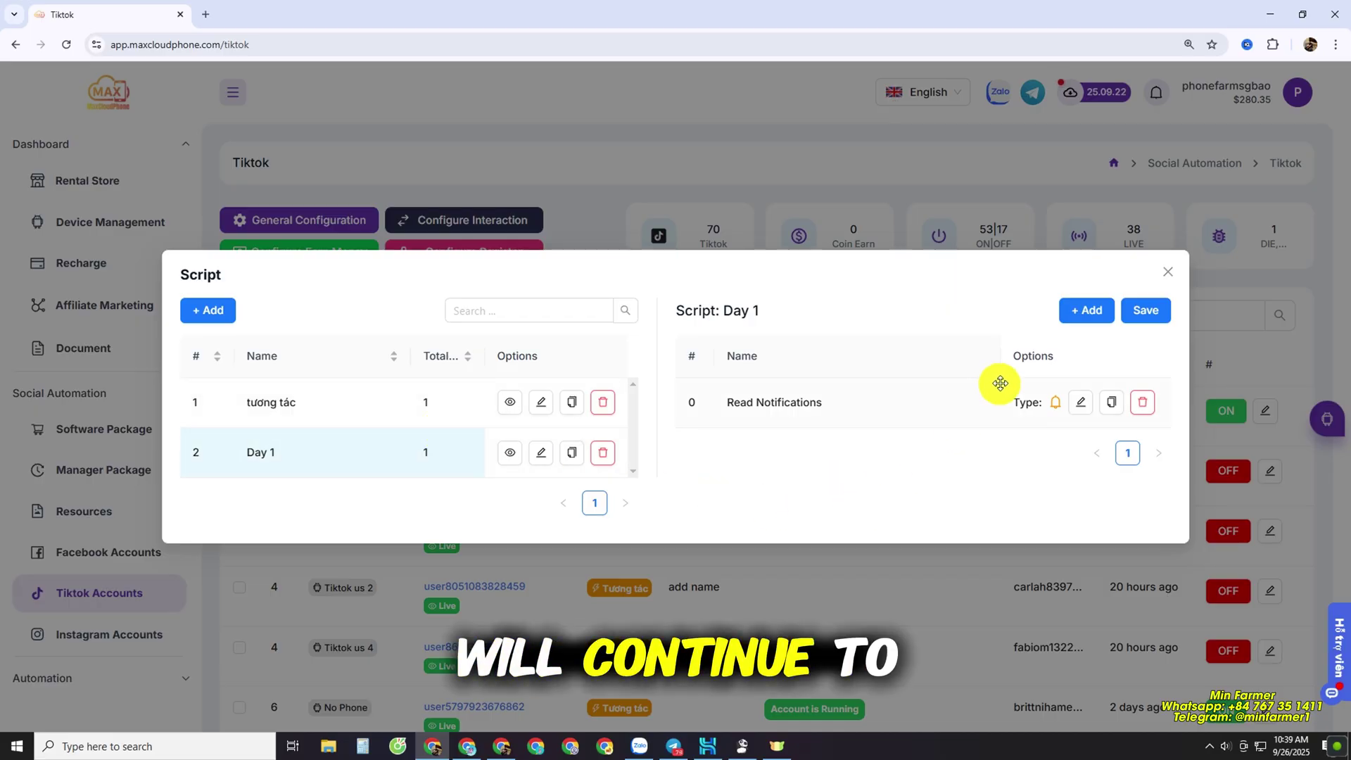
left_click(1090, 311)
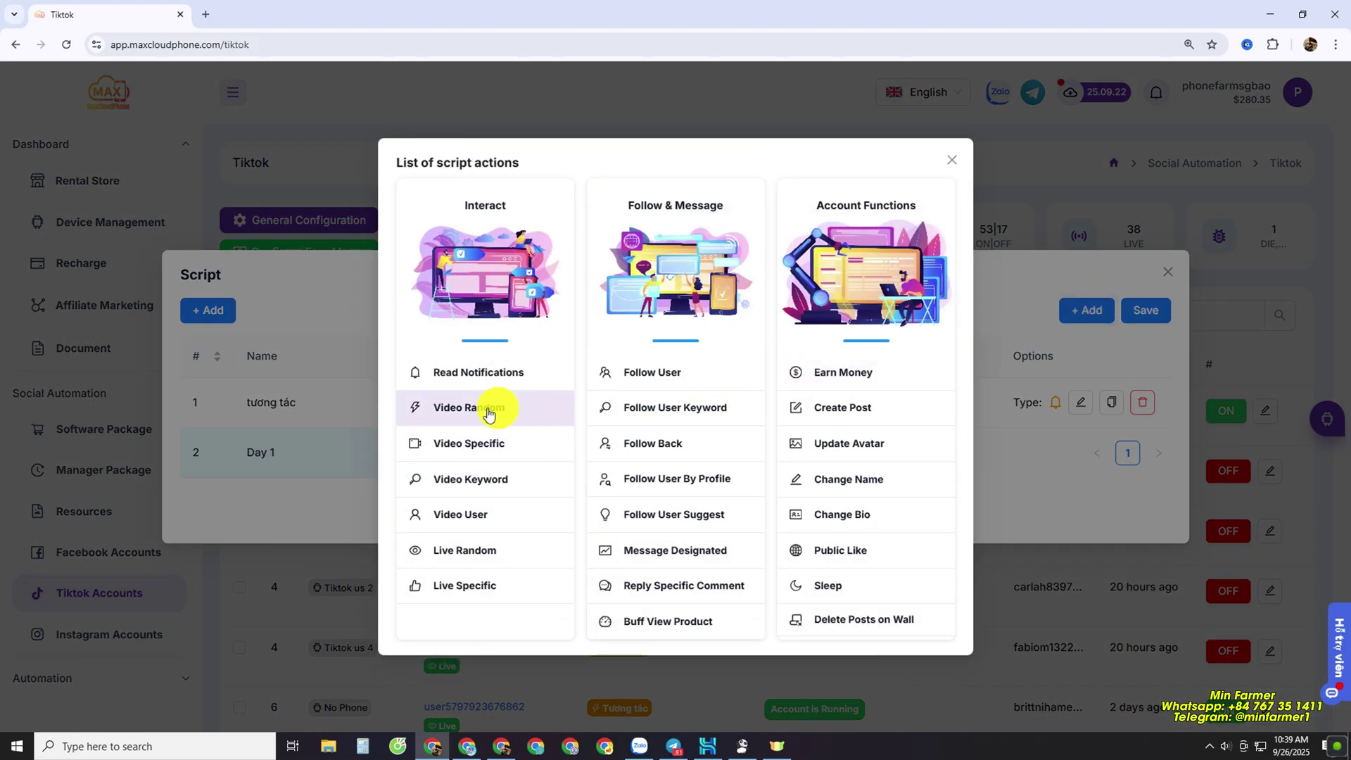
left_click(522, 417)
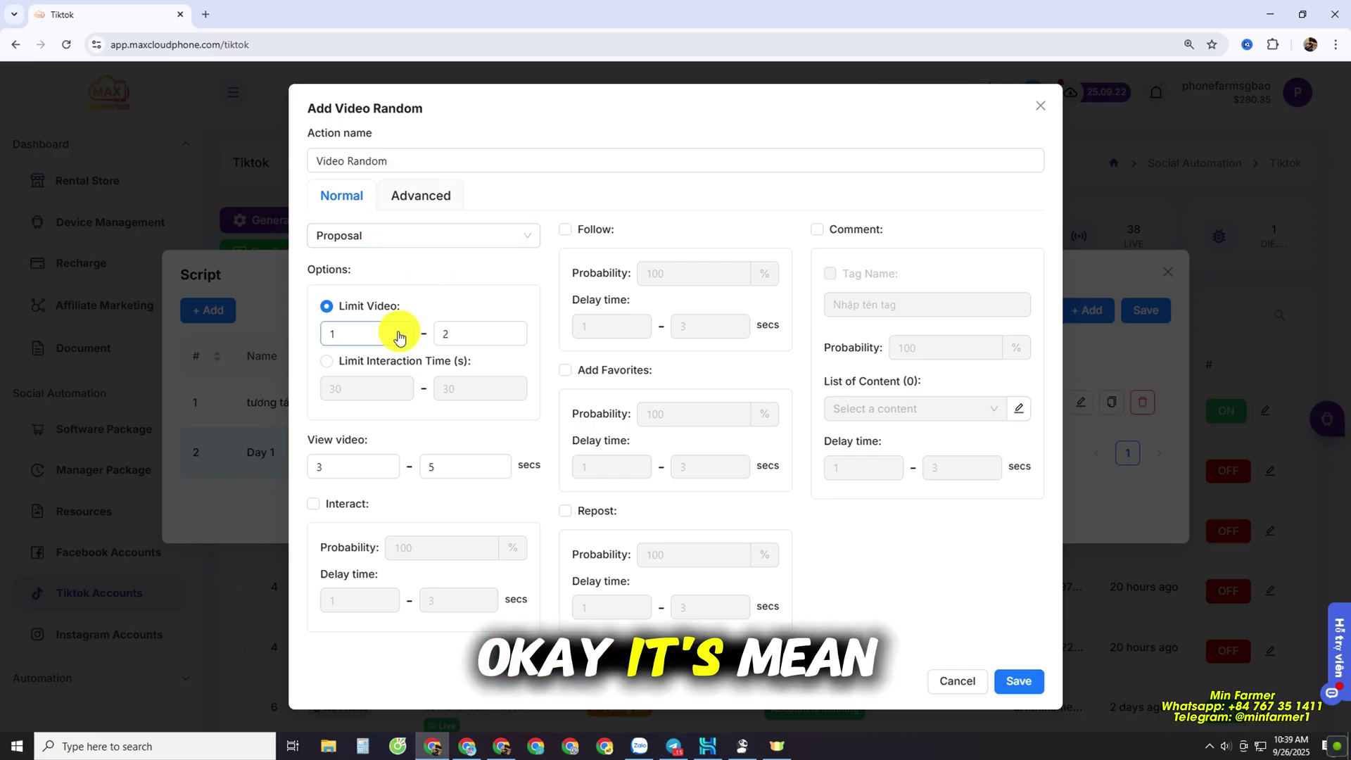
left_click(376, 336)
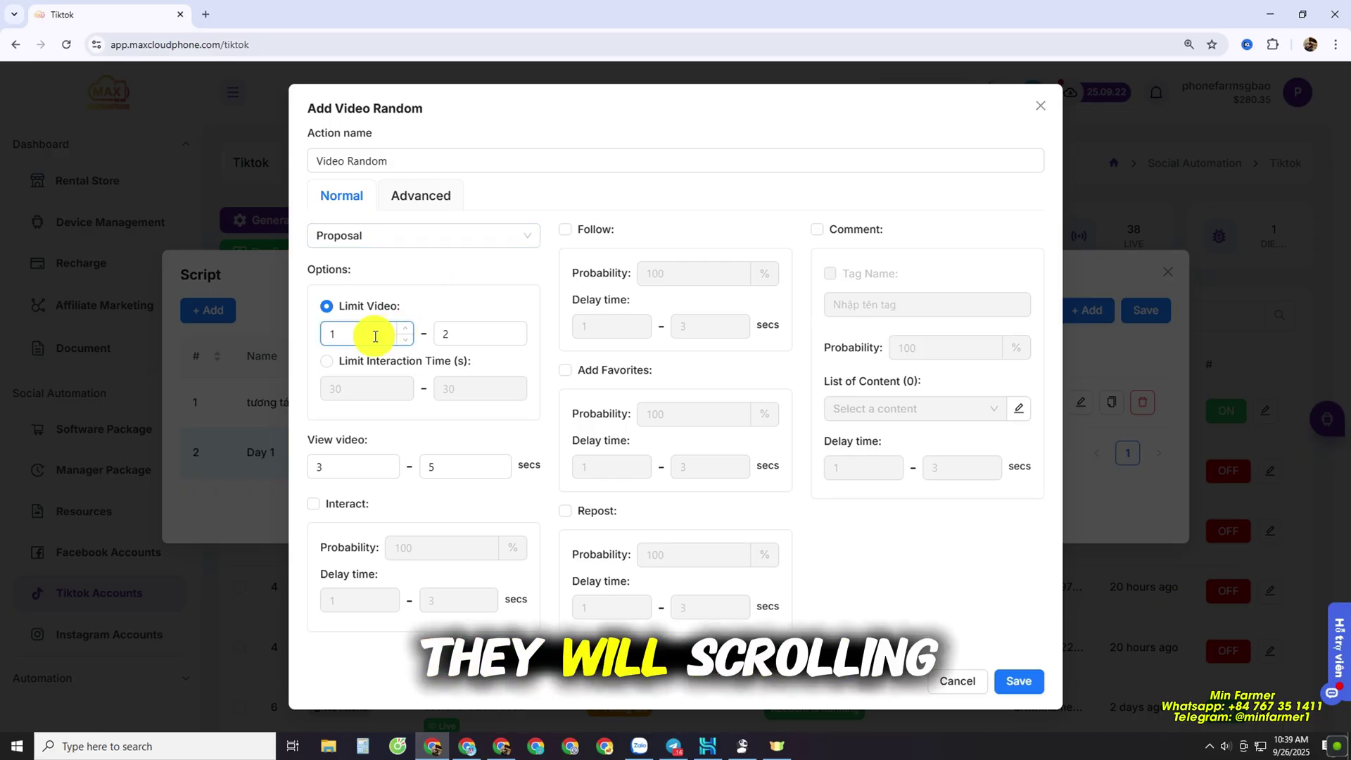
key("BackSpace")
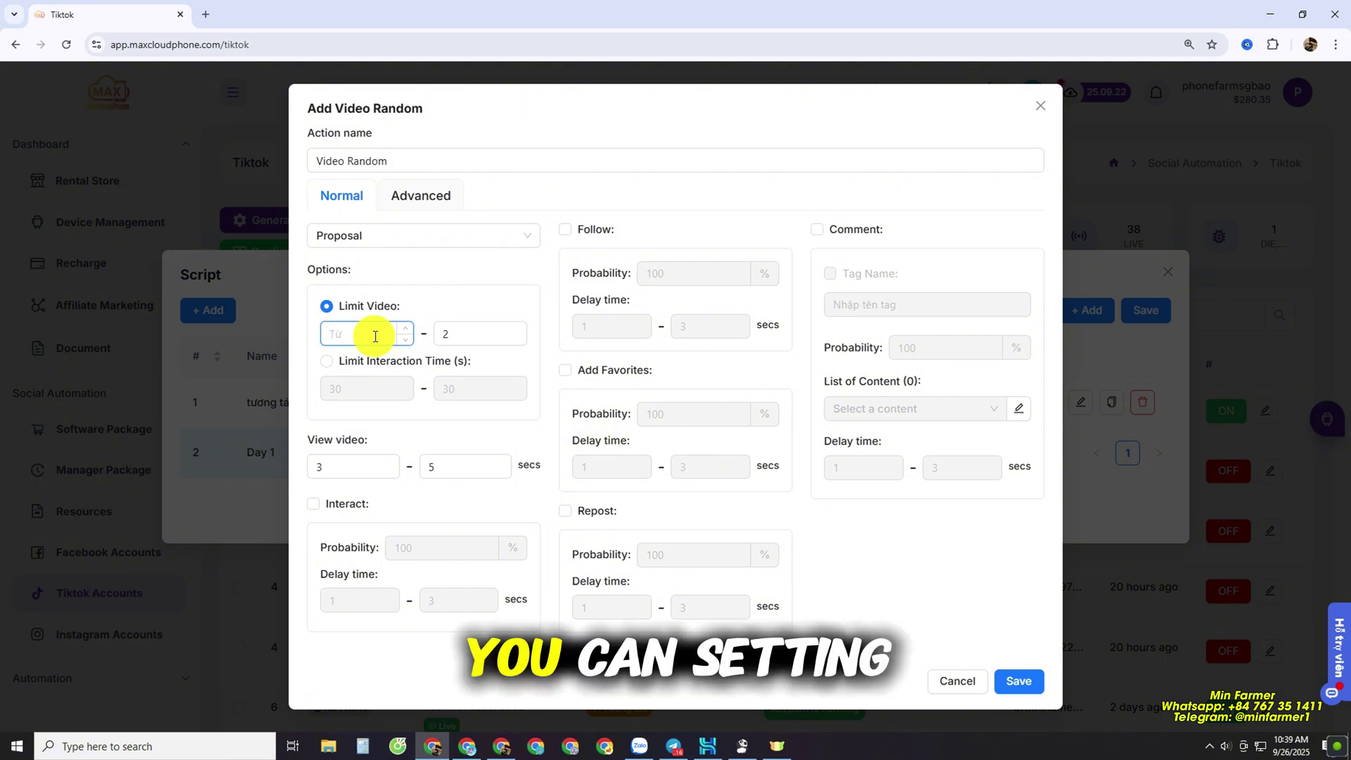
type("10")
left_click(461, 335)
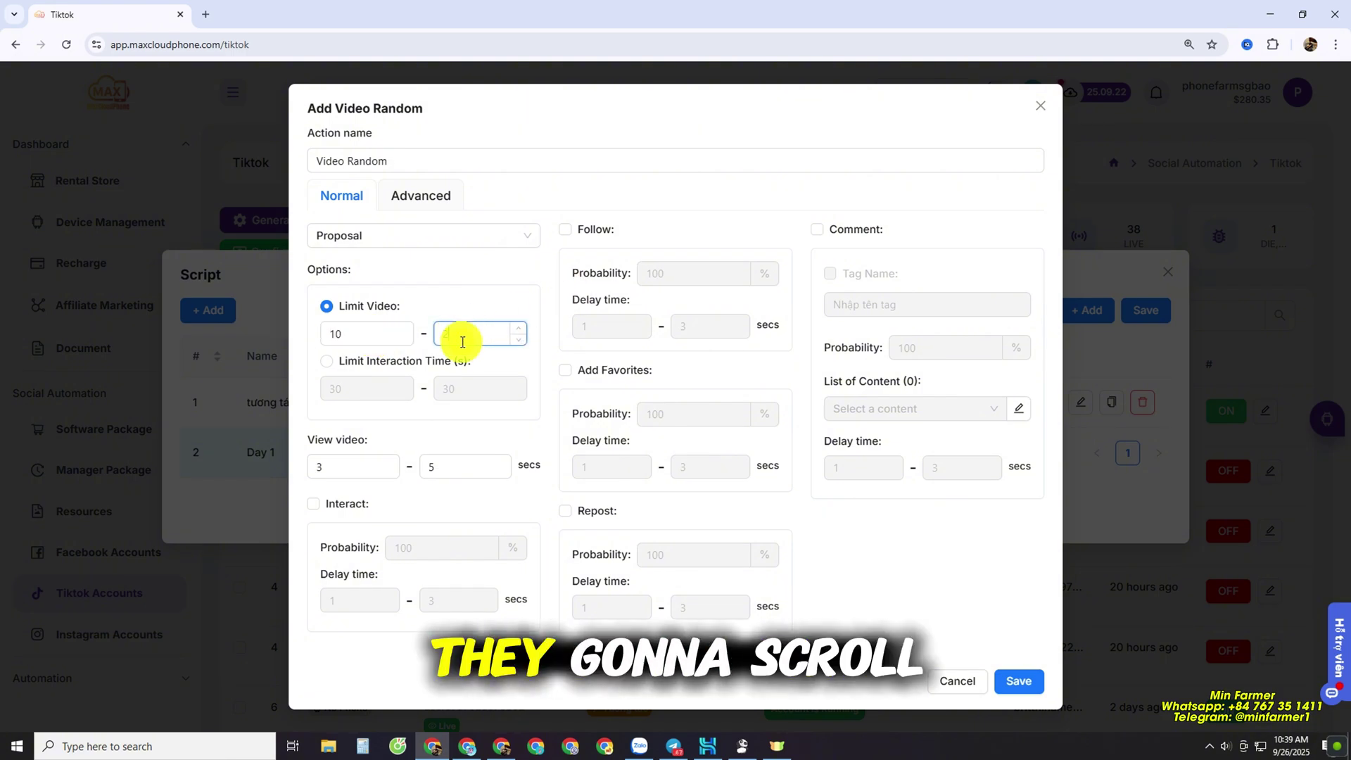
type("0")
Set the view time per video to 10 - 15 secs in the Video Random action
left_click(345, 473)
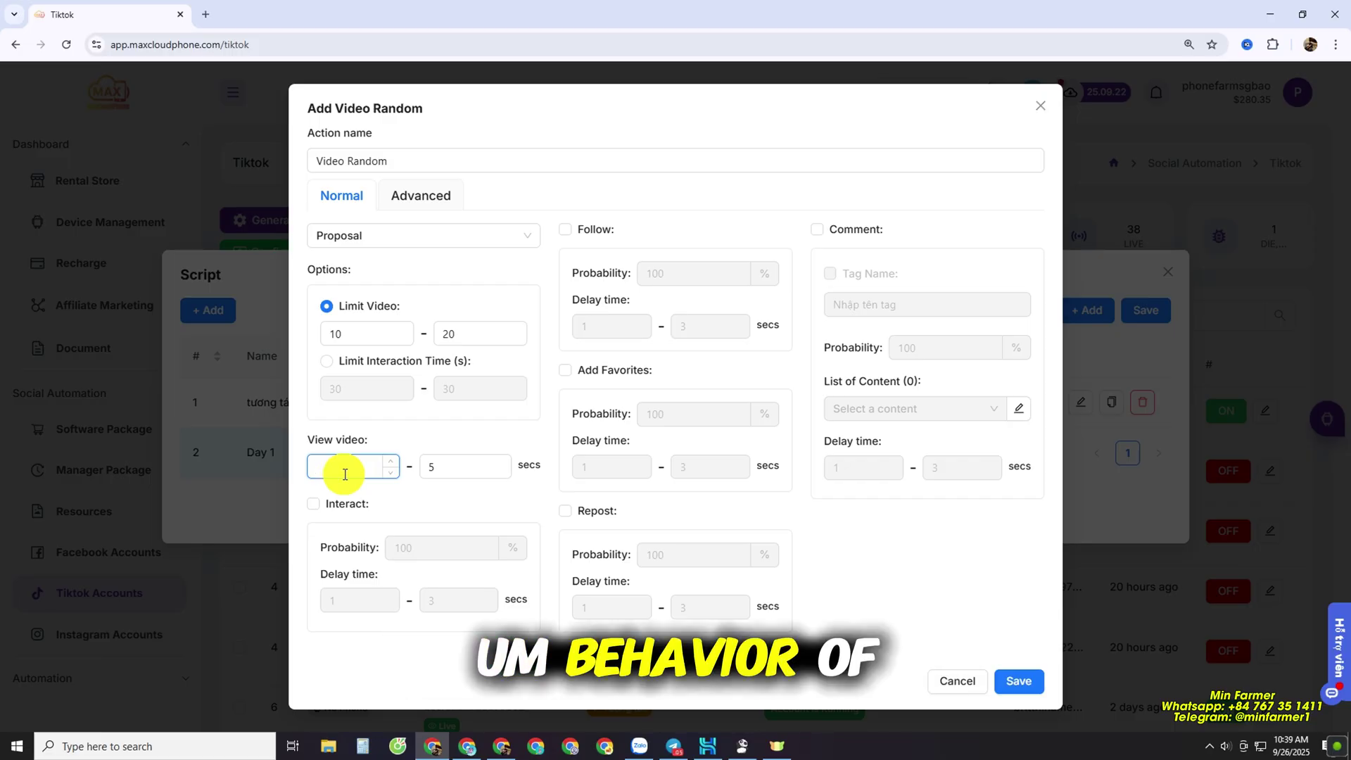
type("10")
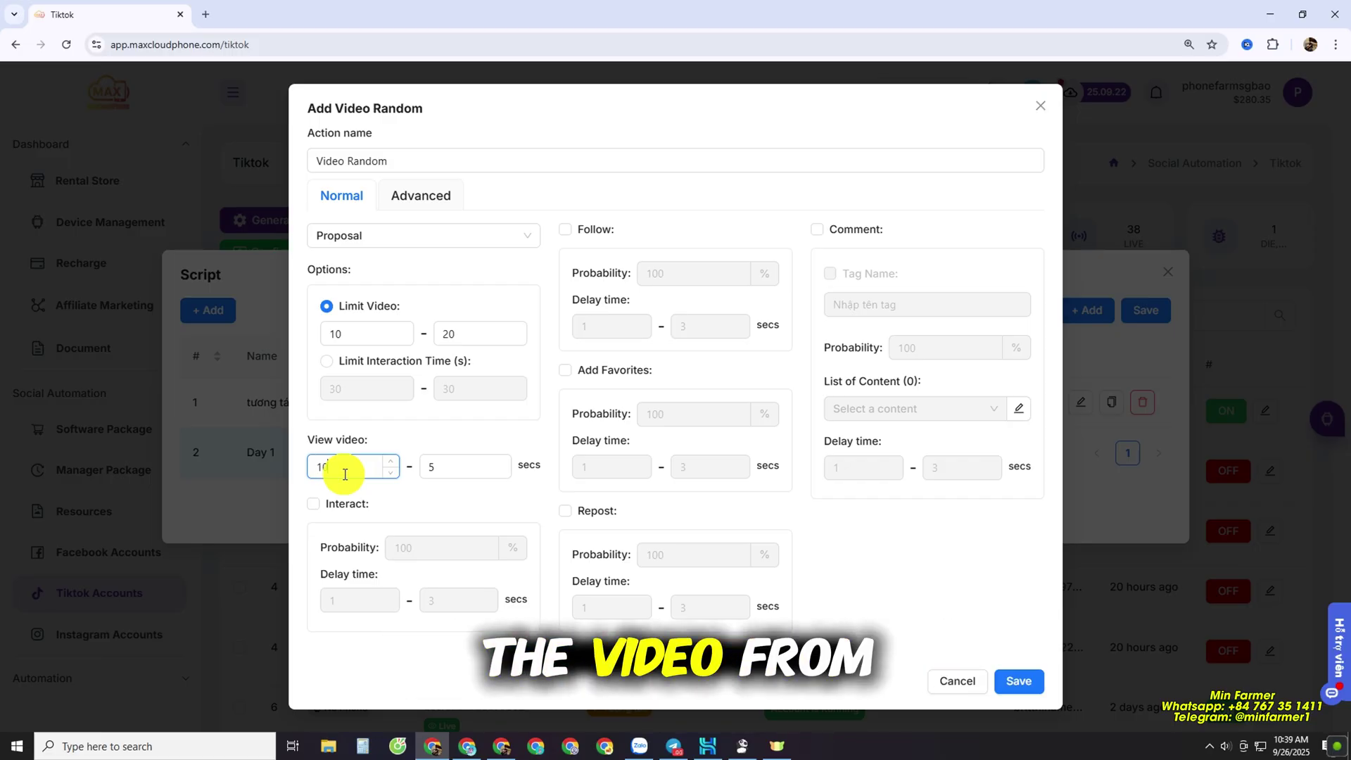
left_click(470, 475)
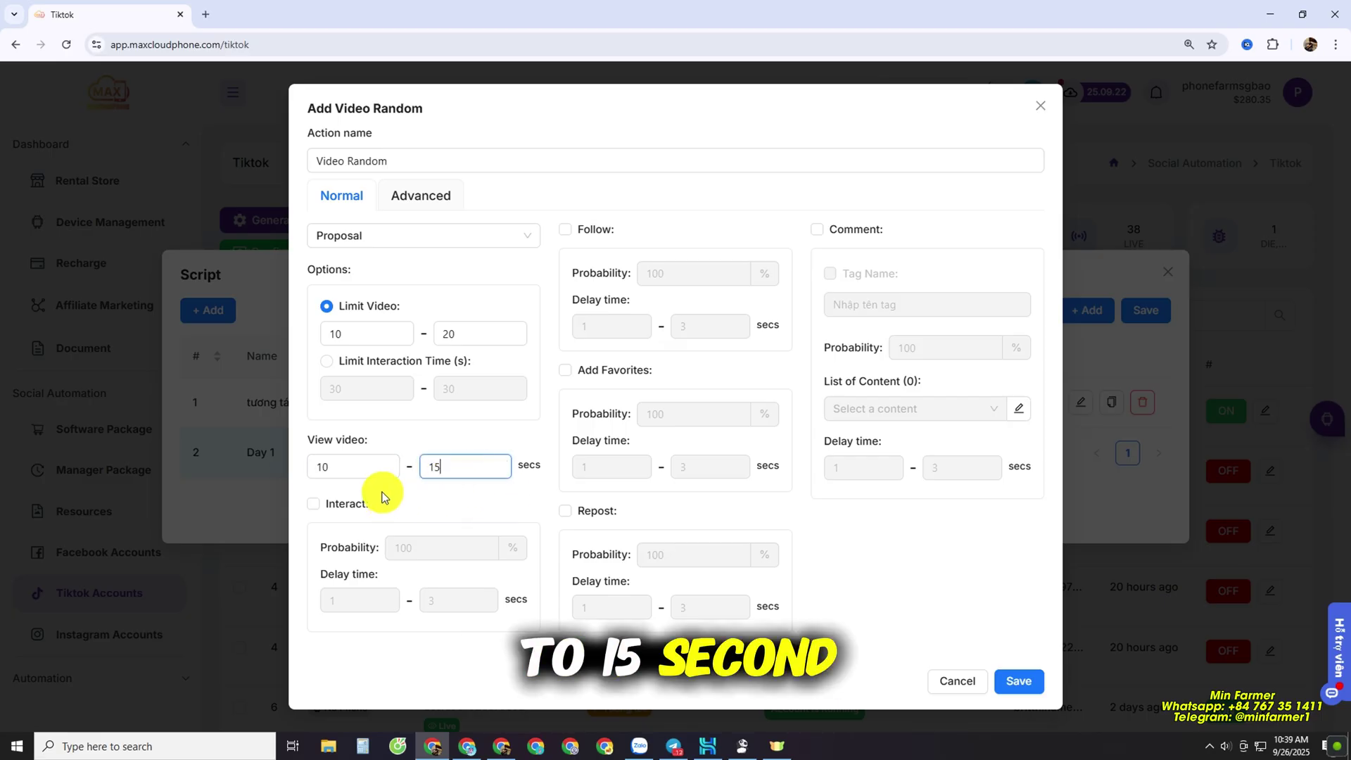
Enable Interact in the Video Random action and set its probability to 30%
left_click(343, 510)
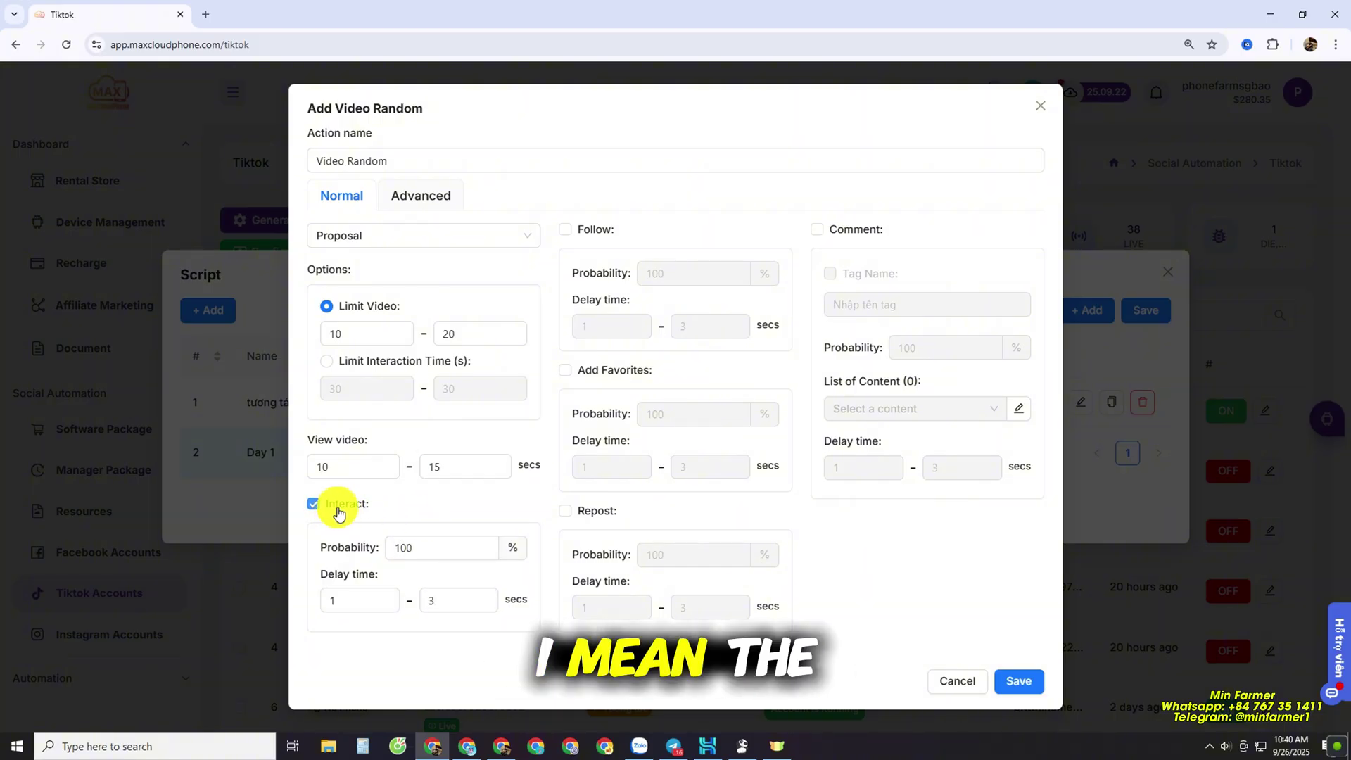
left_click(439, 547)
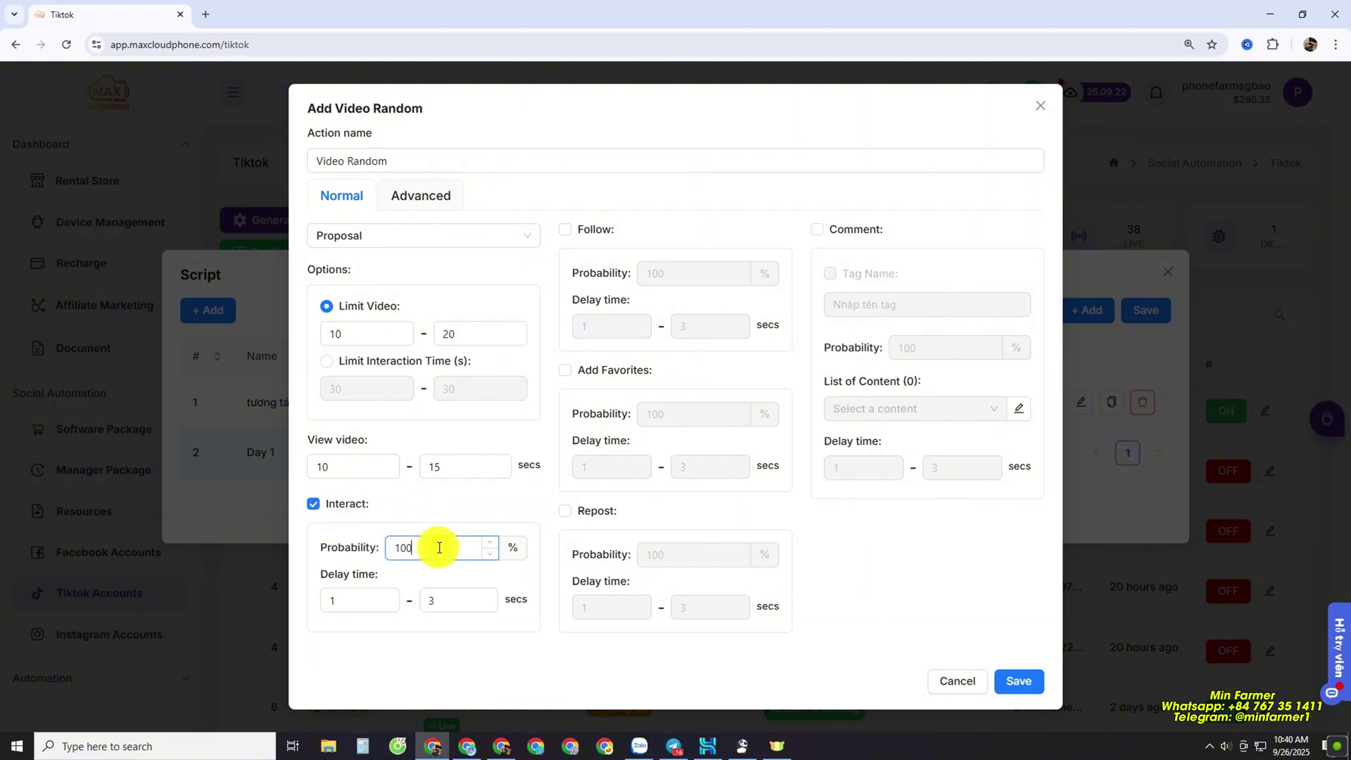
double_click(434, 550)
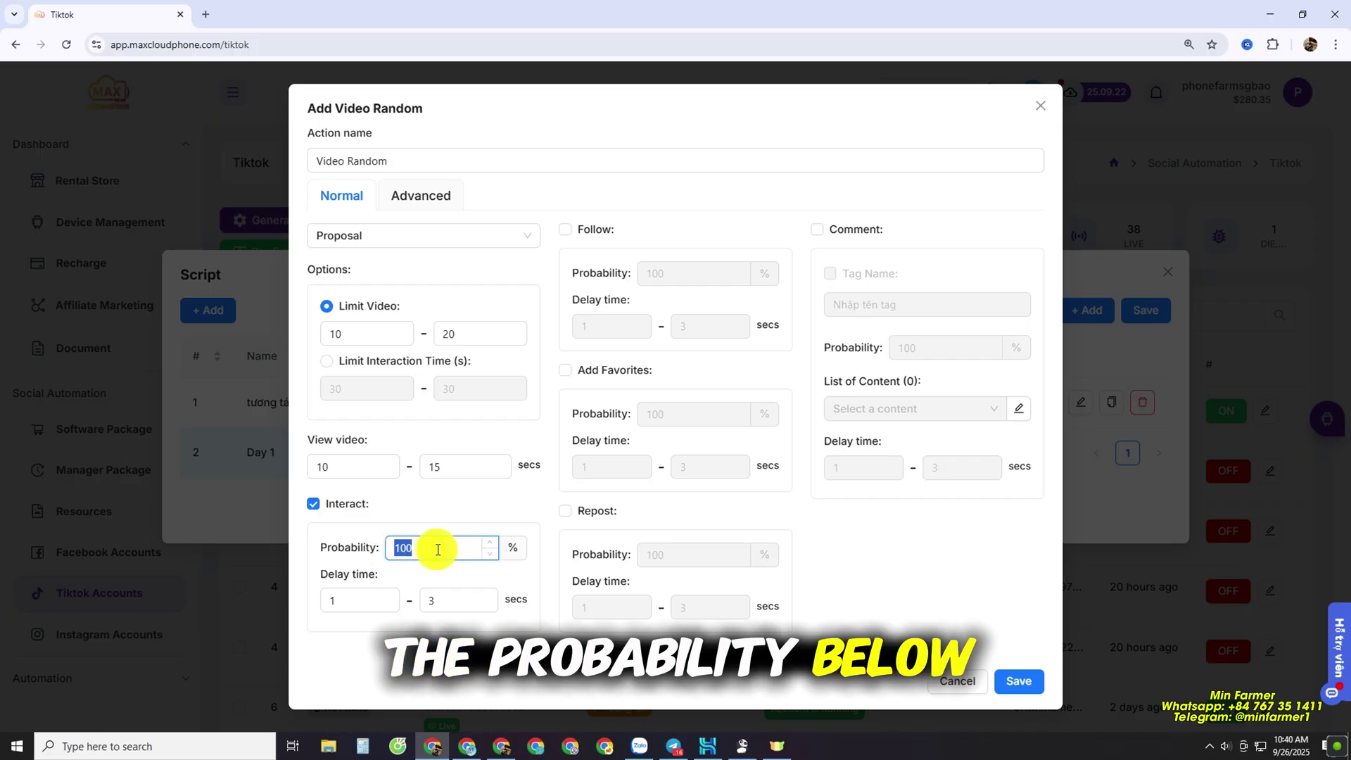
left_click(438, 549)
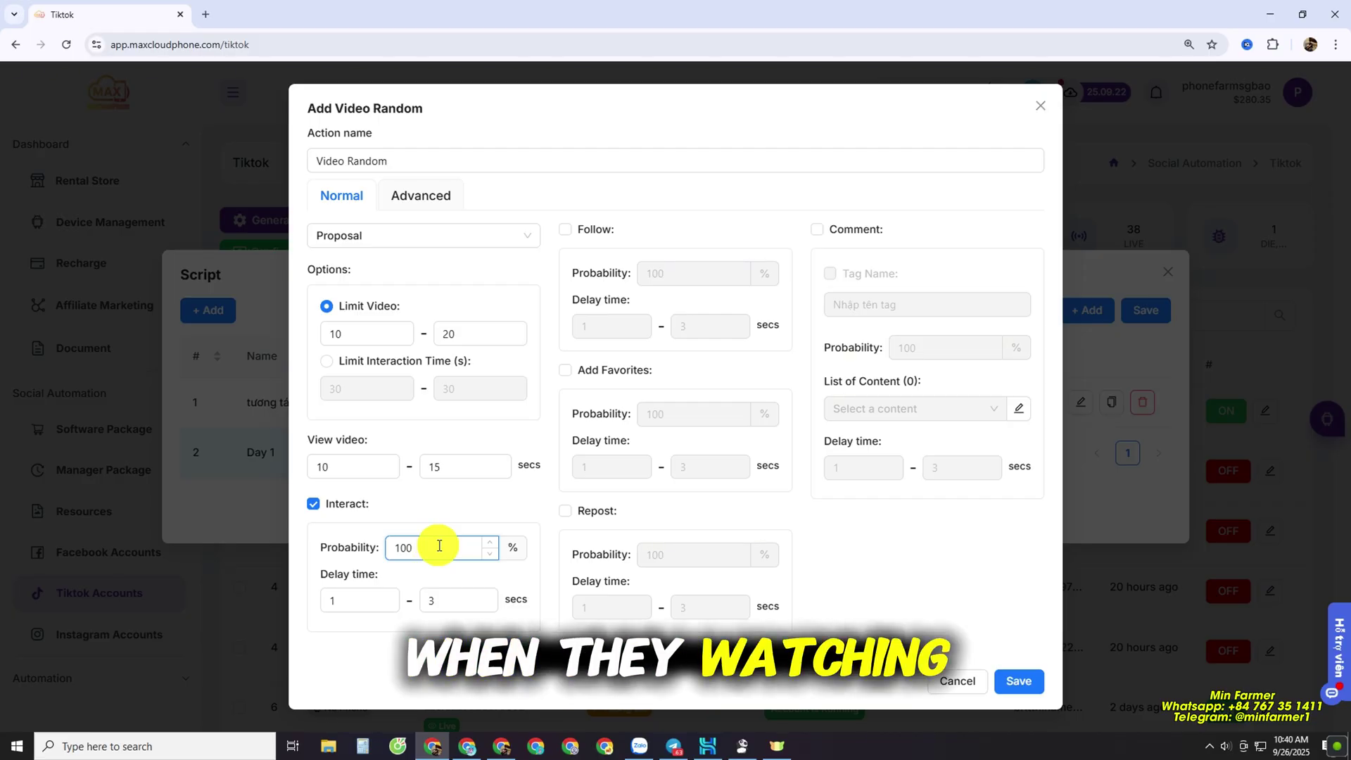
key("BackSpace")
key("BackSpace")
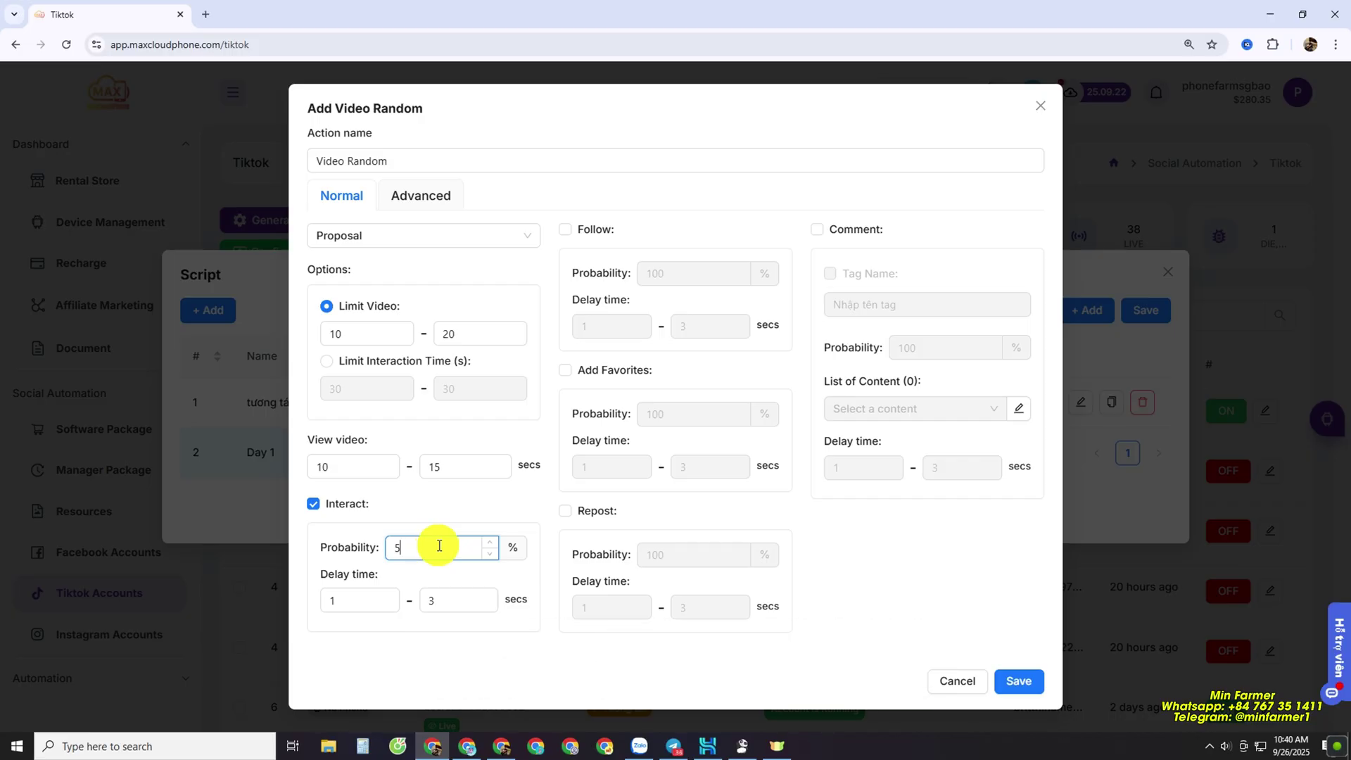
key("BackSpace")
key("BackSpace")
type("10")
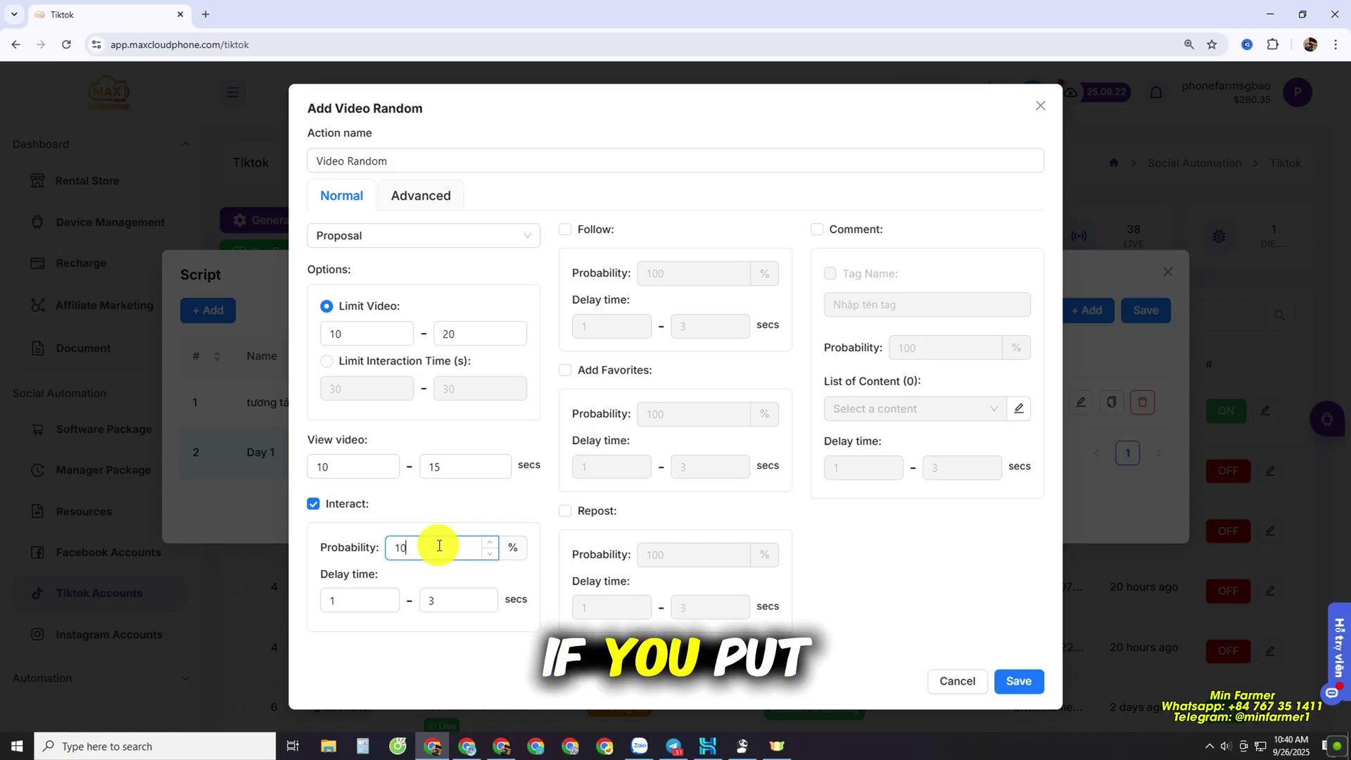
type("0")
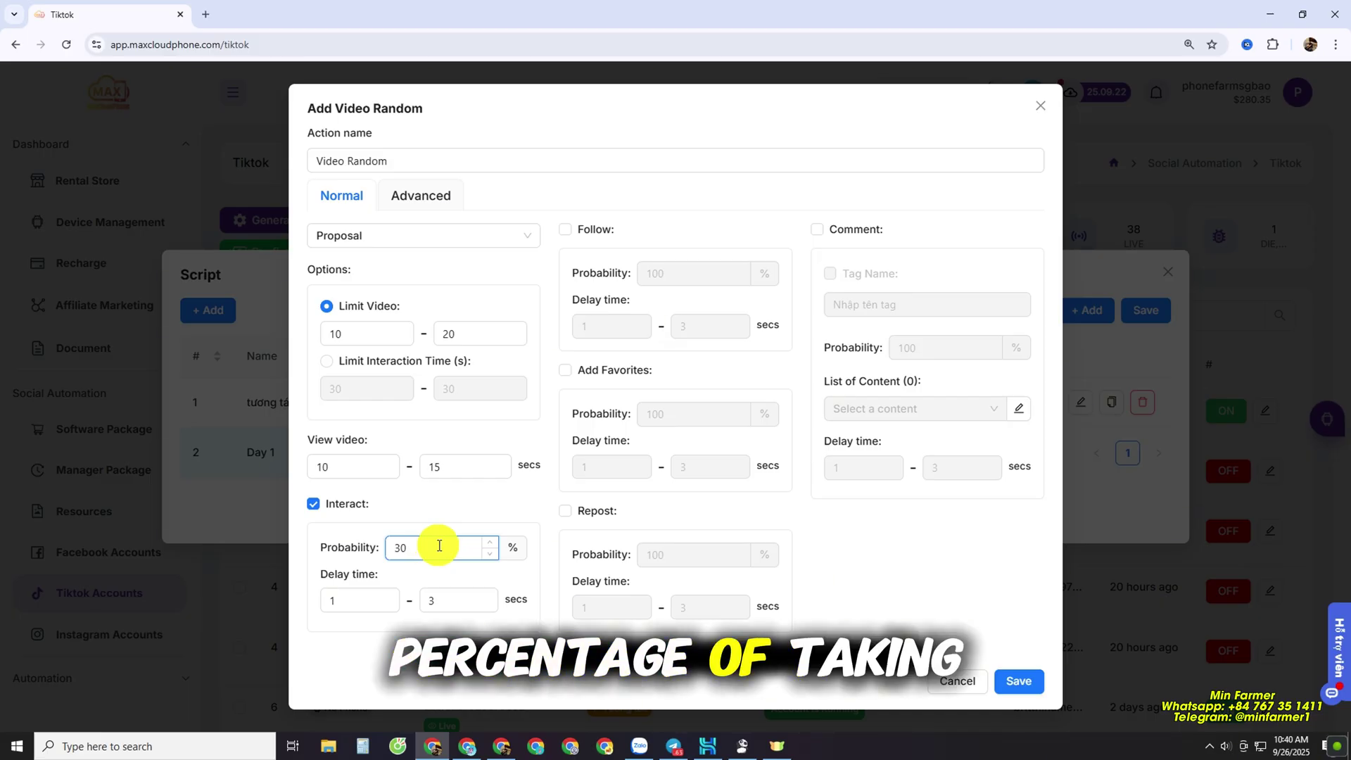
Enable the Follow, Add Favorites, Repost and Comment options in the Video Random action
left_click(583, 229)
left_click(682, 273)
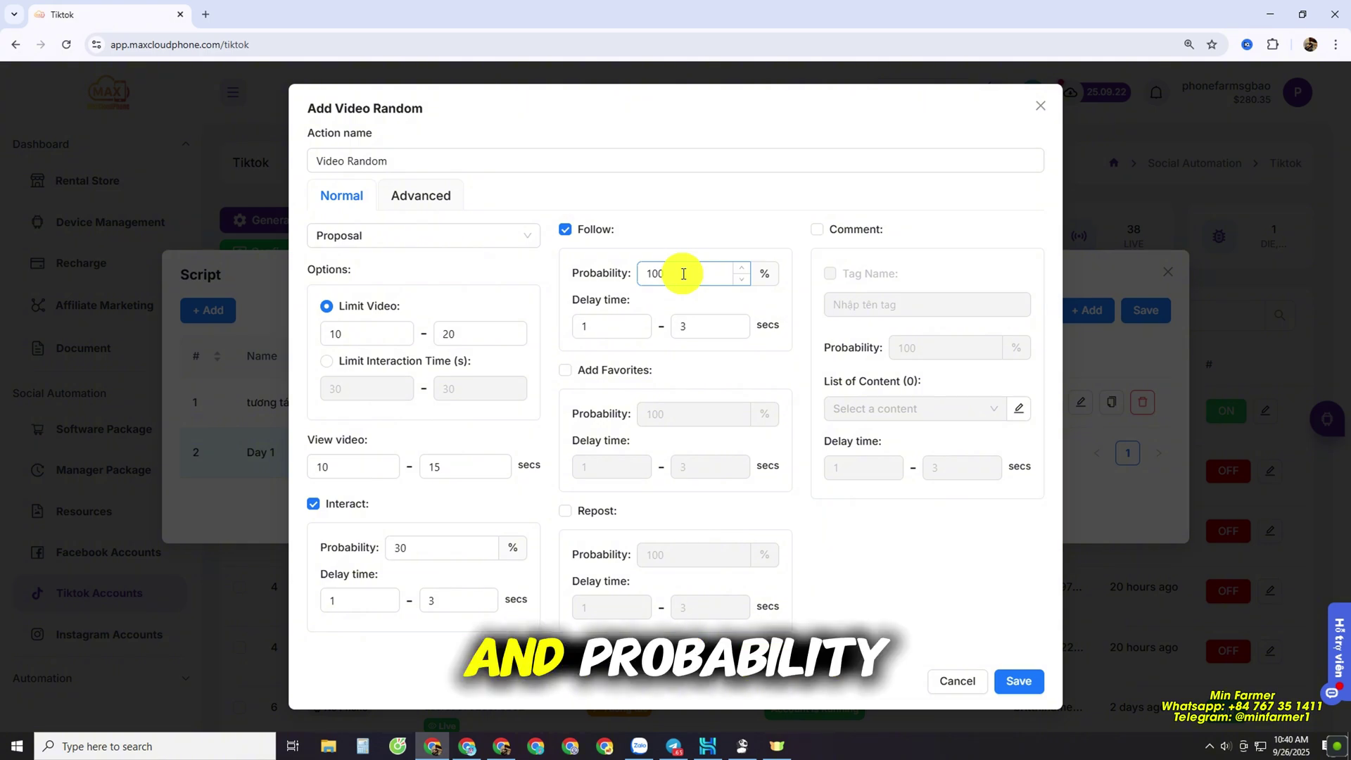
left_click(580, 376)
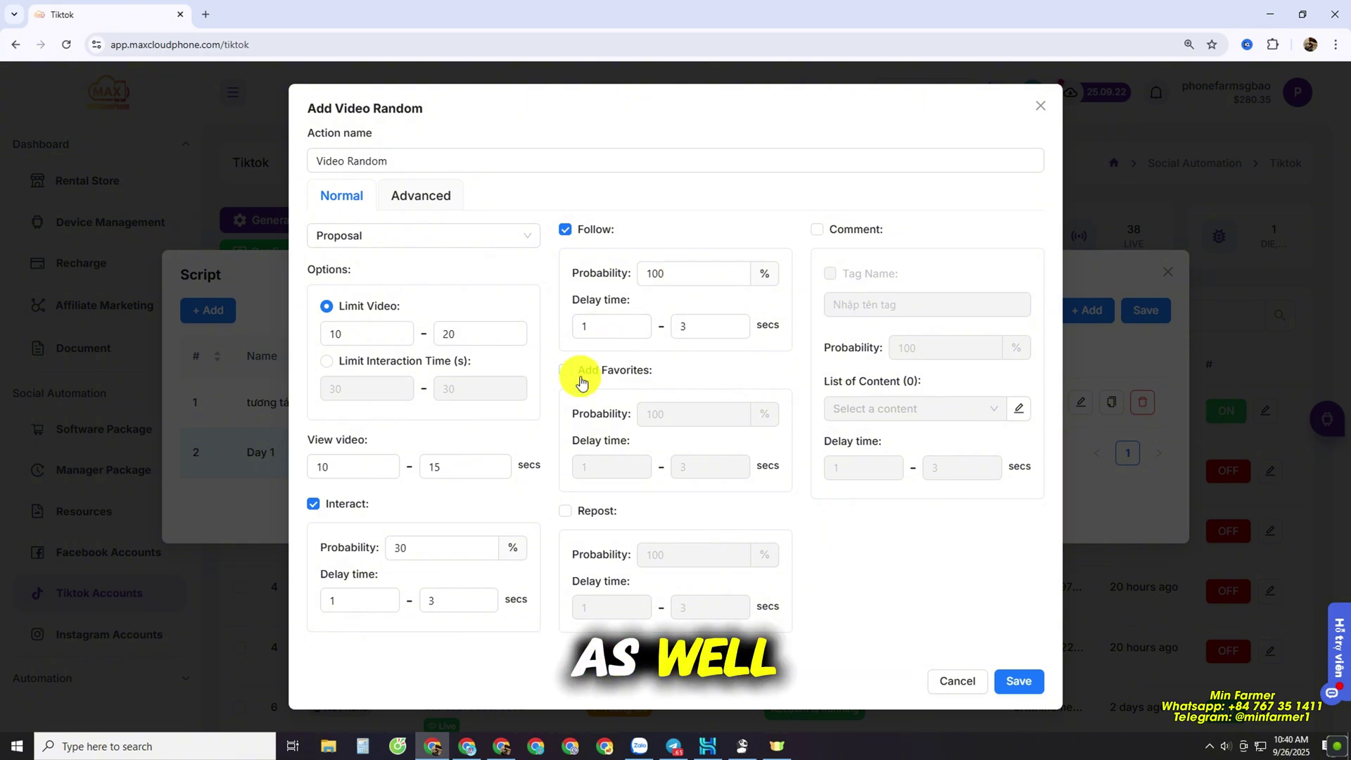
left_click(568, 513)
left_click(818, 226)
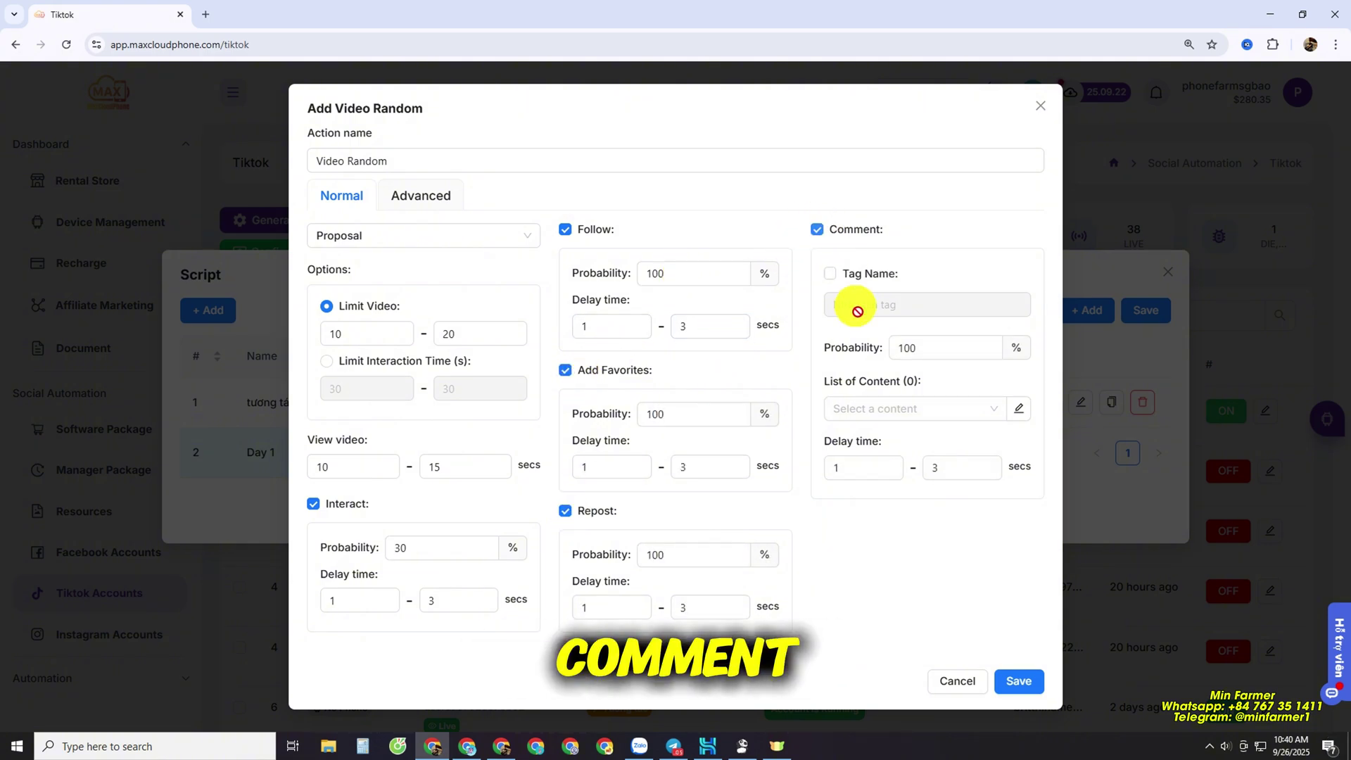
left_click(844, 276)
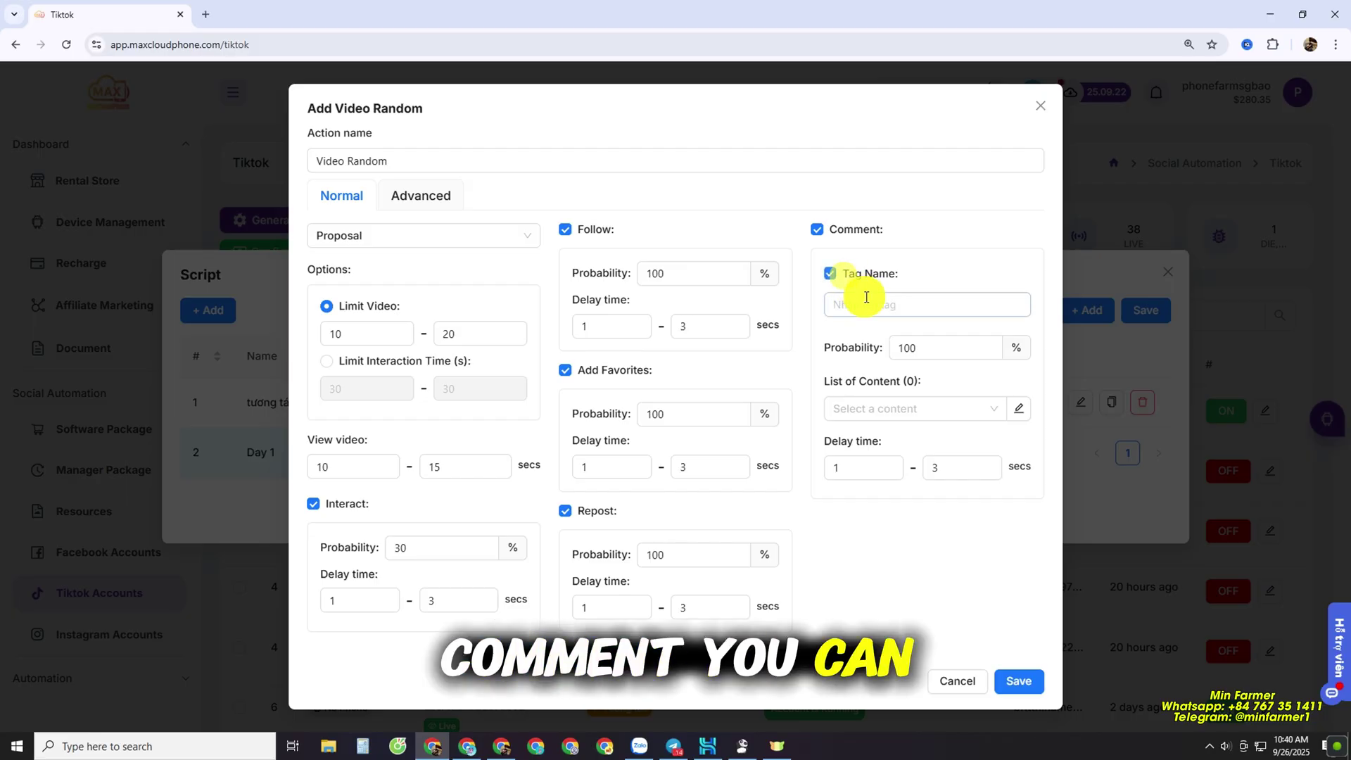
left_click(870, 305)
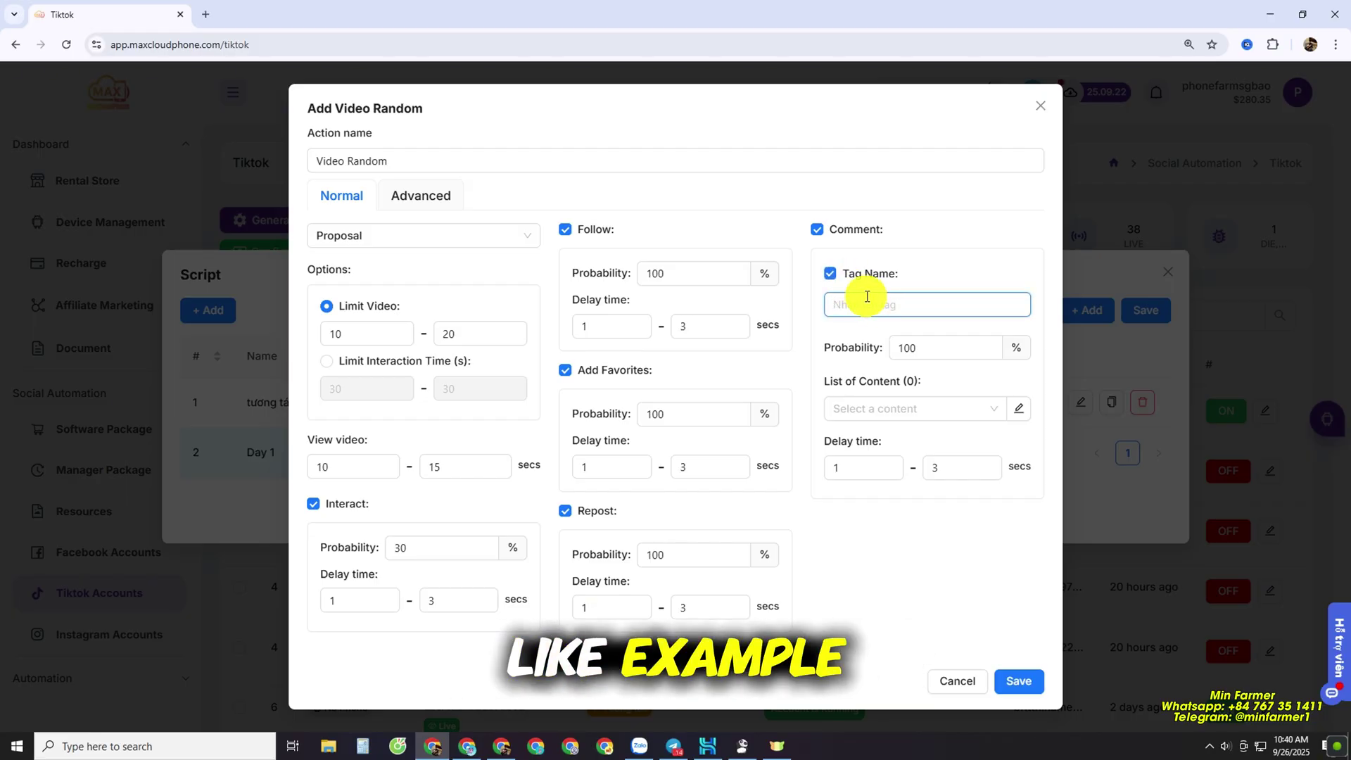
type("@cris")
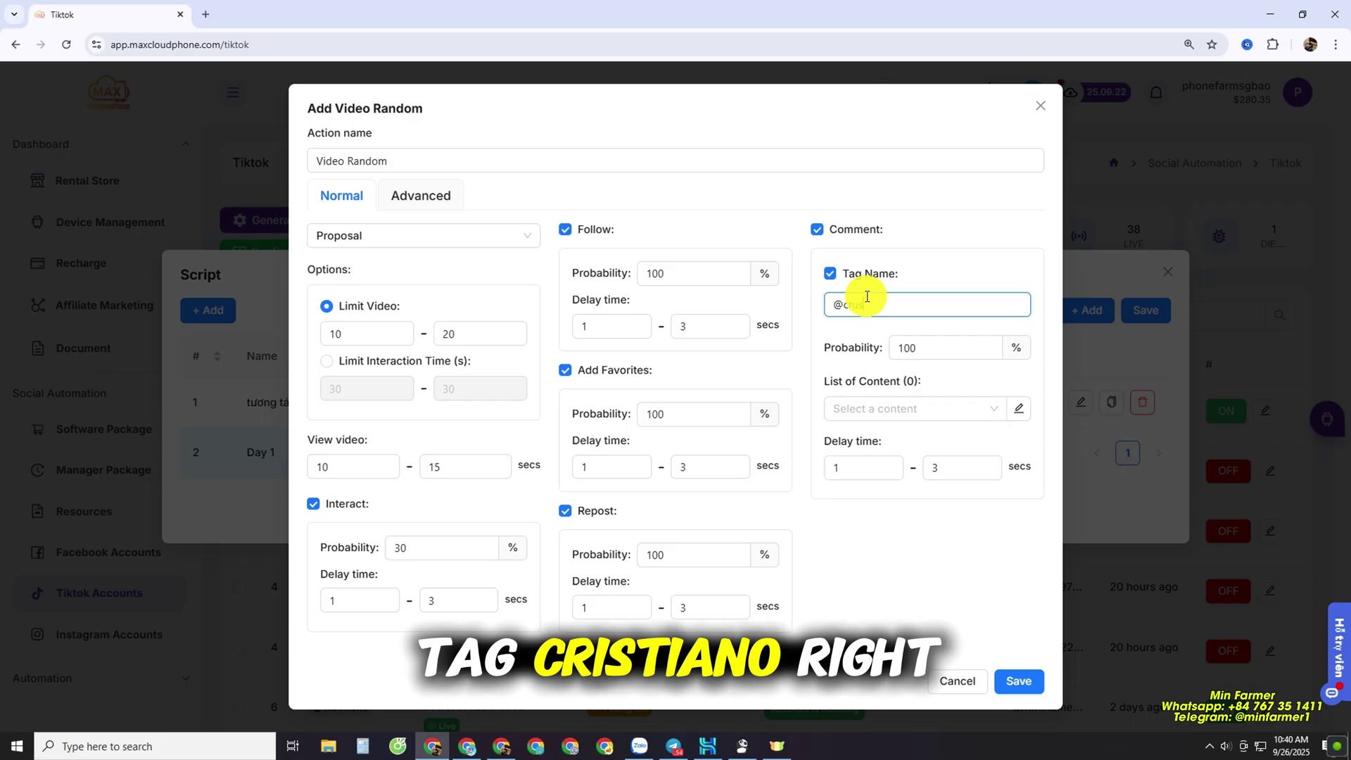
type("tiano")
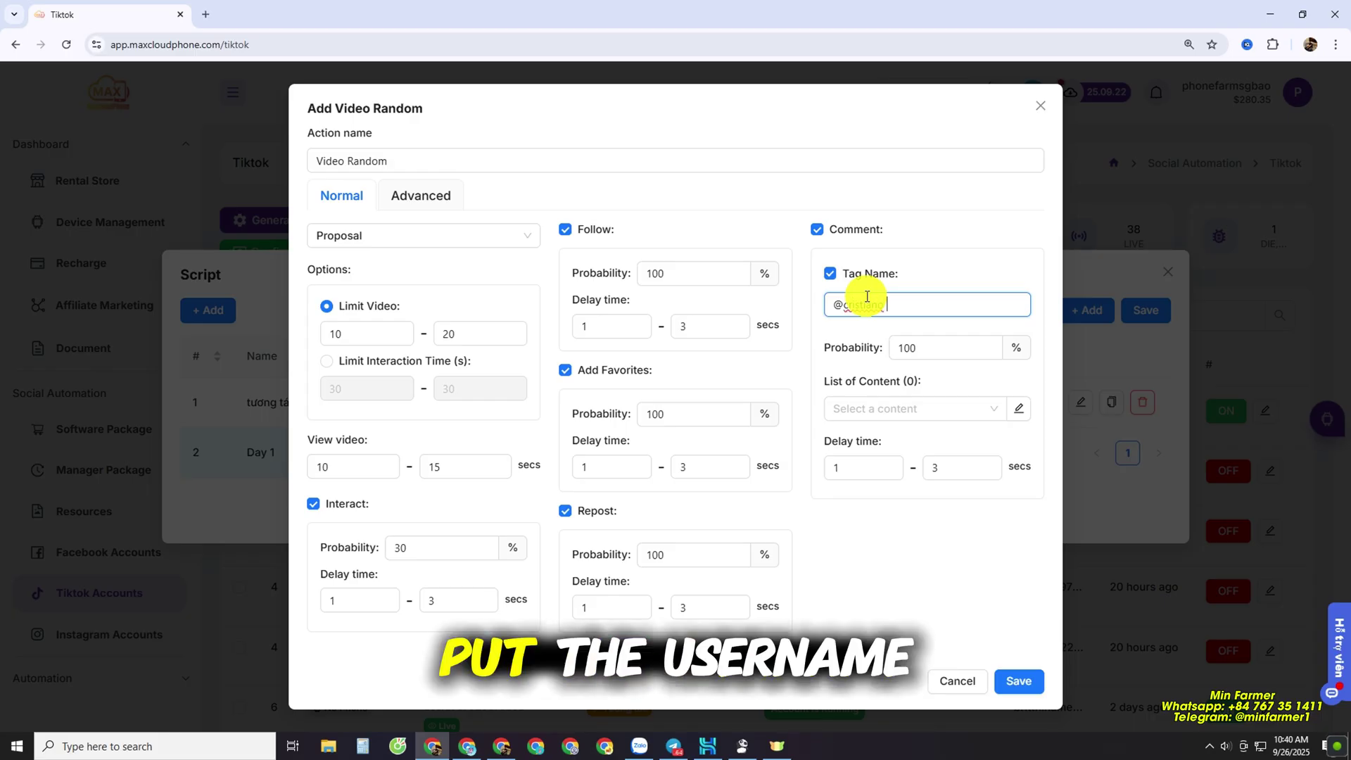
key("BackSpace")
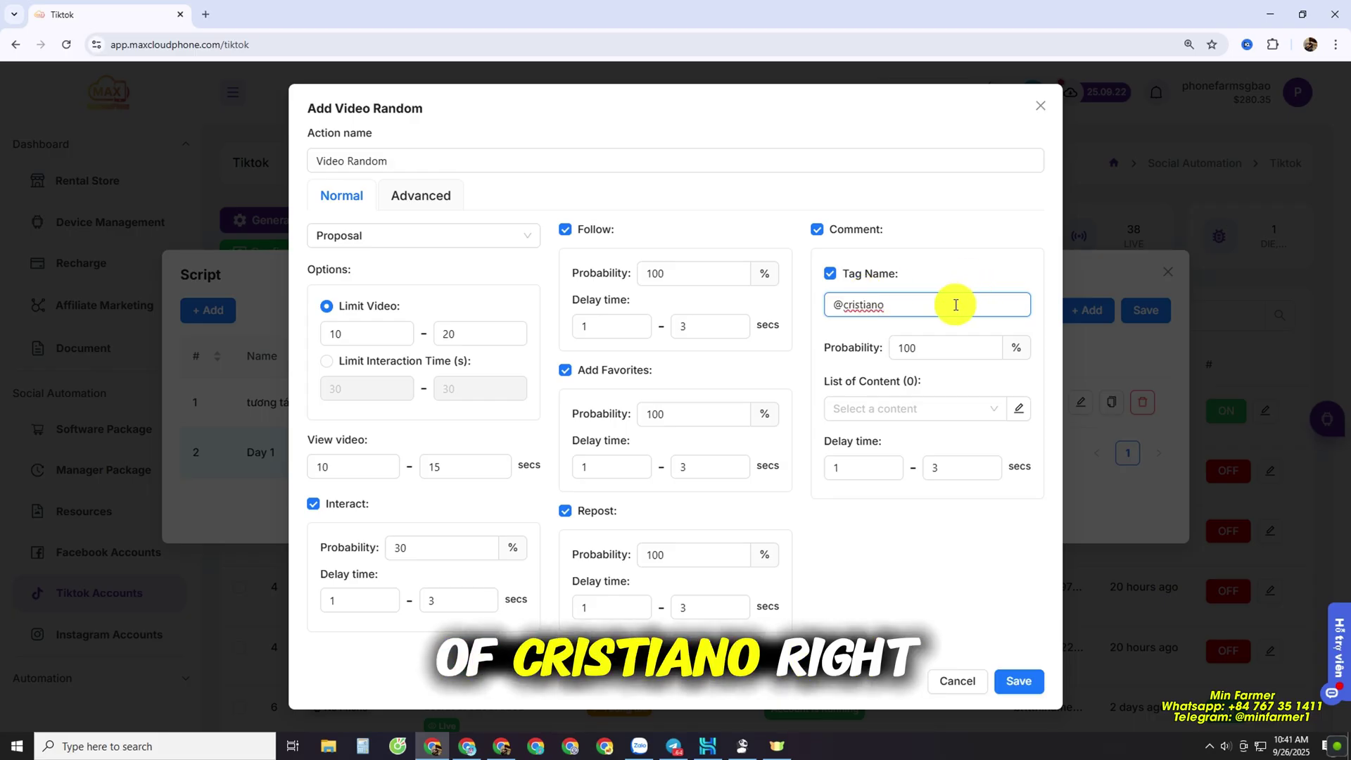
triple_click(944, 303)
left_click(920, 303)
triple_click(889, 299)
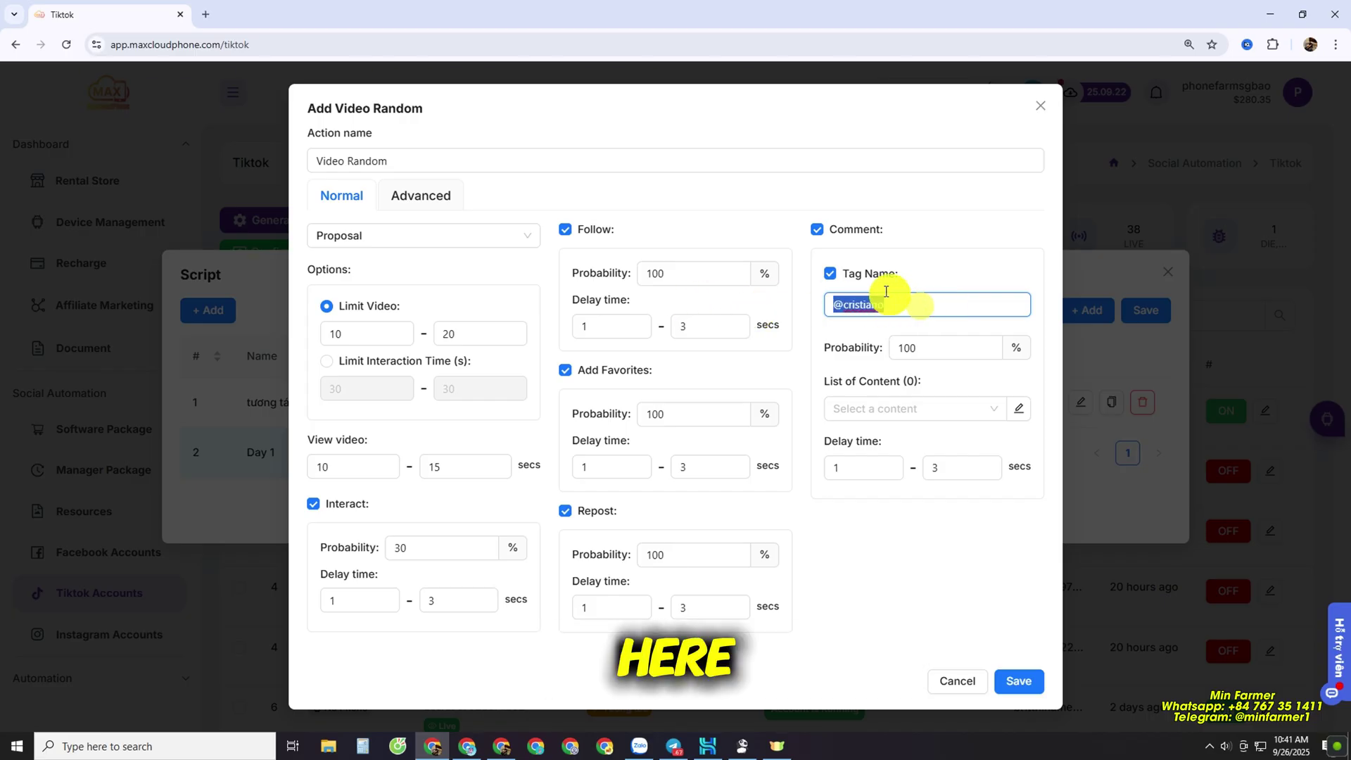
left_click(830, 273)
left_click(830, 273)
left_click_drag(957, 348, 836, 341)
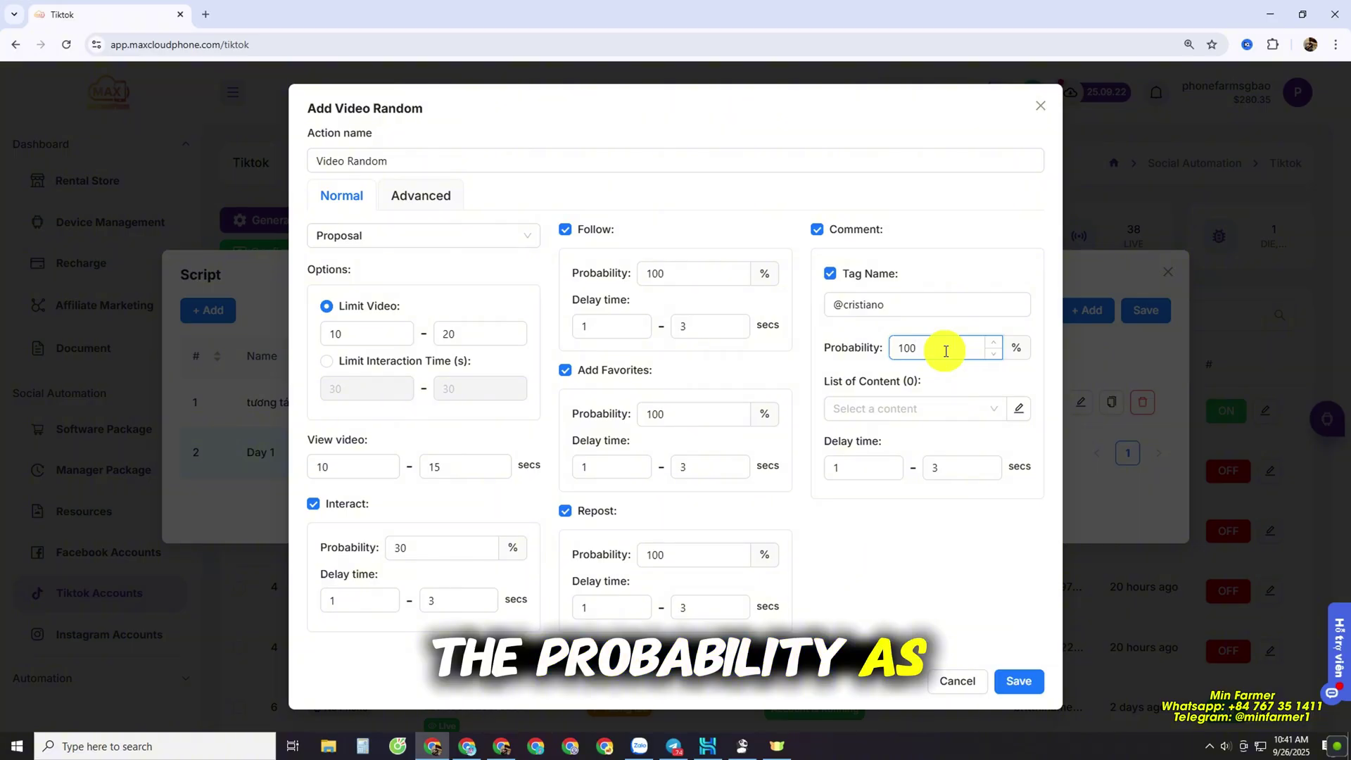
left_click(831, 273)
Open the comment content manager, add a content category named comment, and select it
left_click(903, 399)
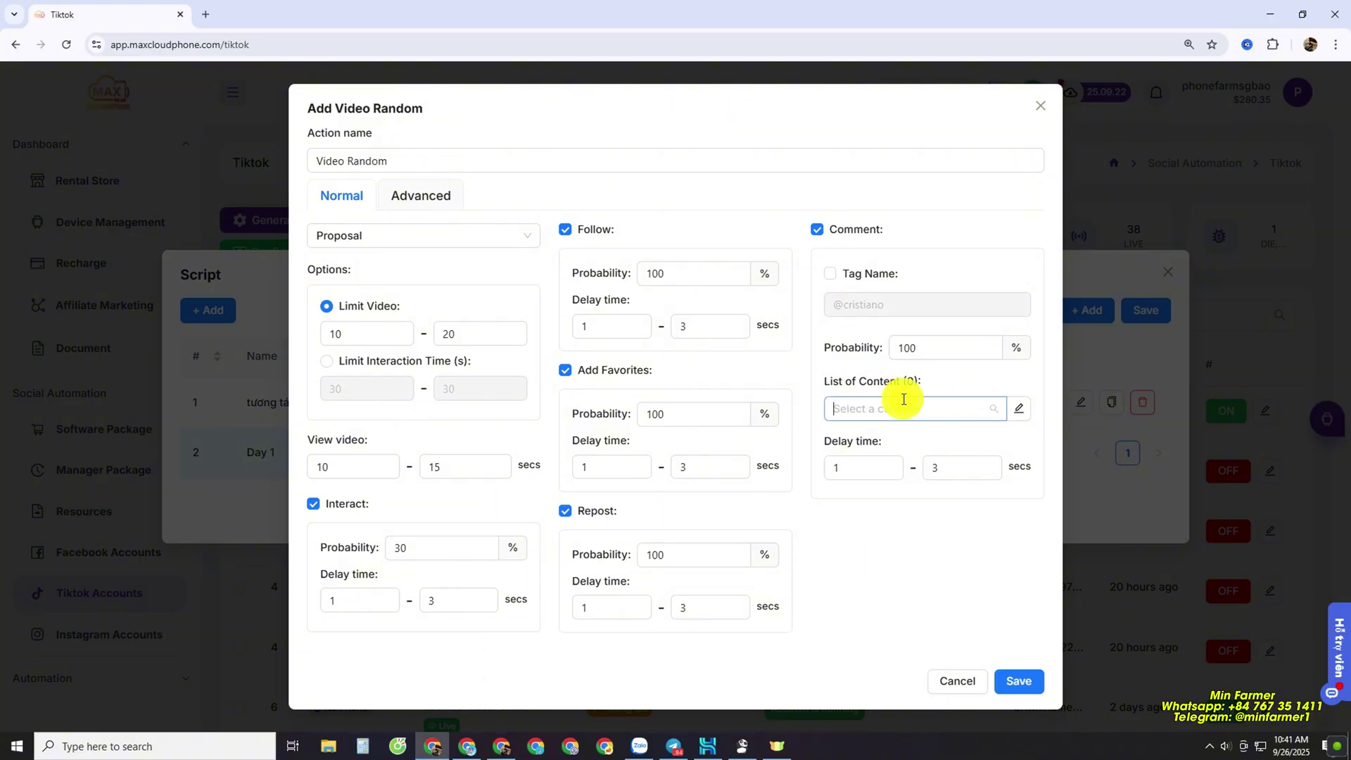
left_click(955, 380)
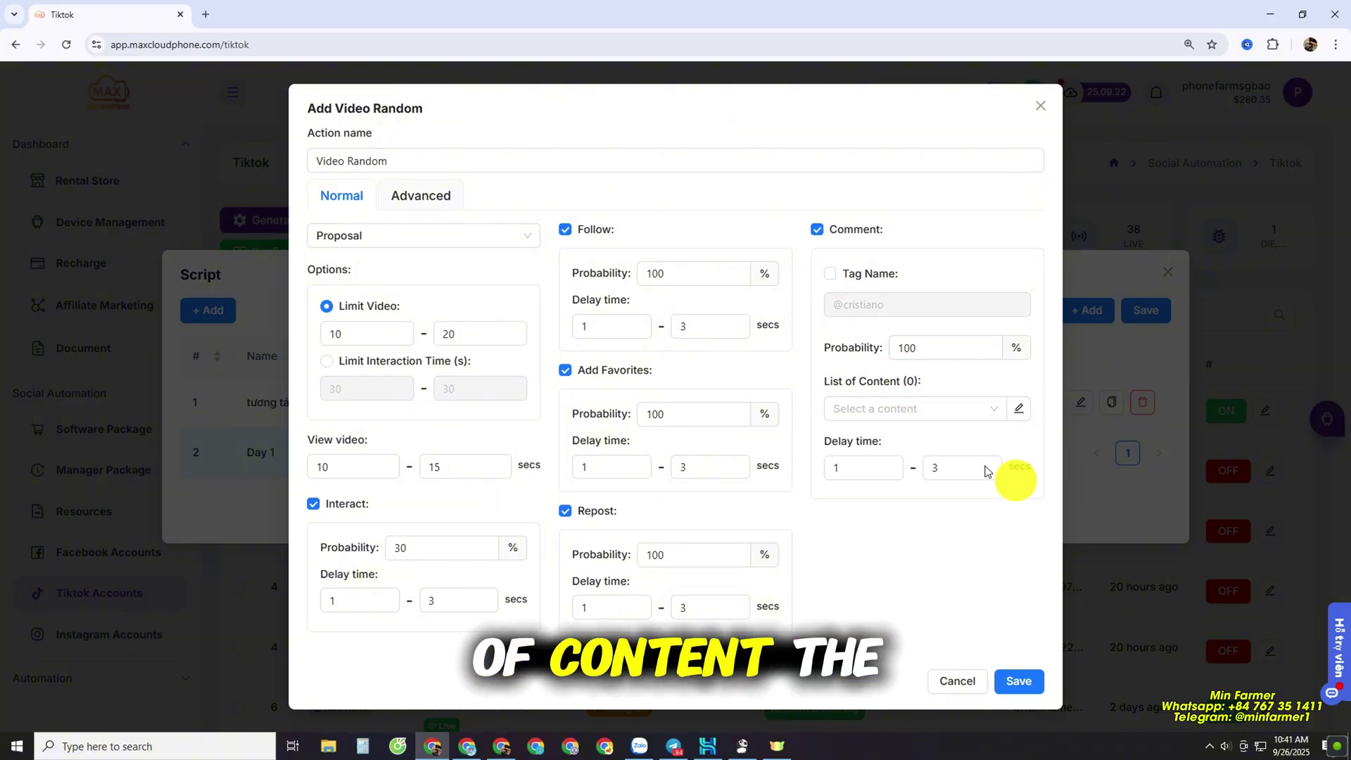
left_click(1021, 414)
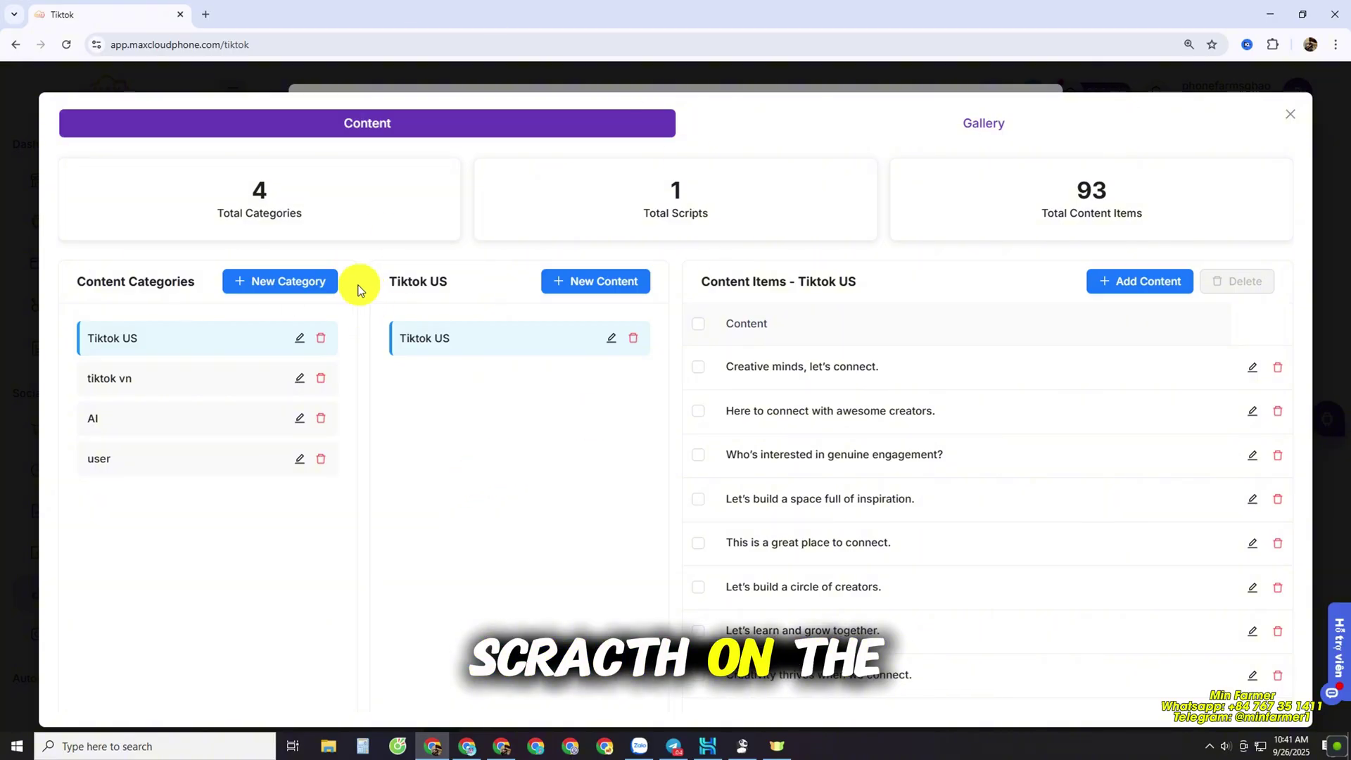
scroll(282, 306, "down", 1)
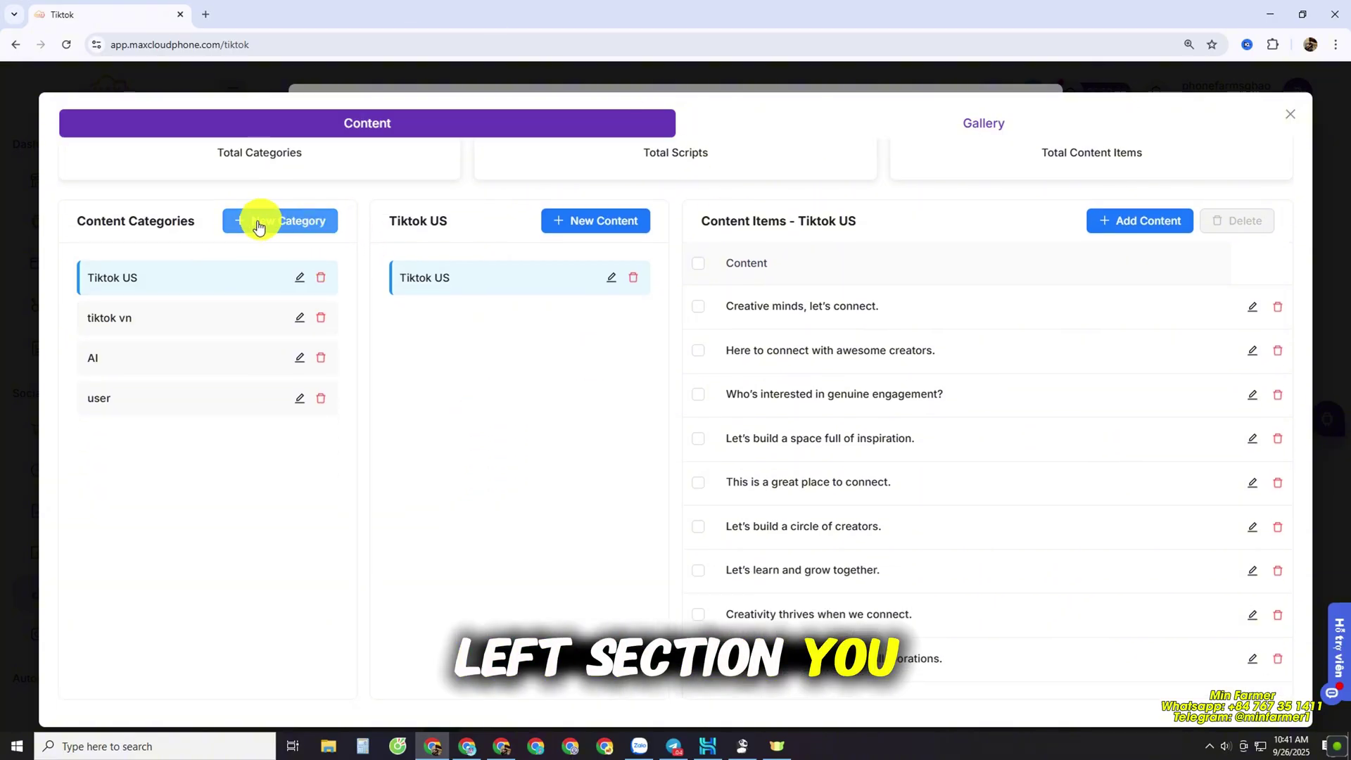
left_click(288, 227)
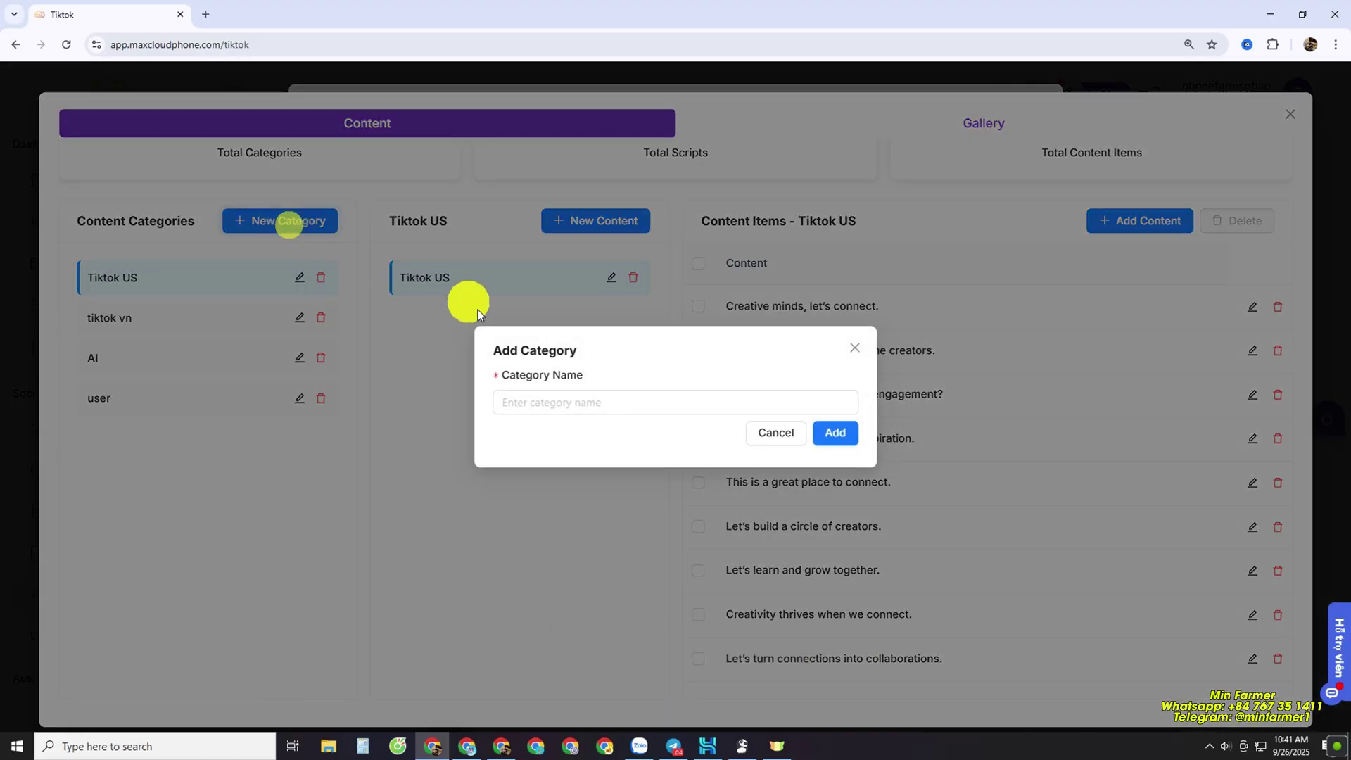
left_click(553, 399)
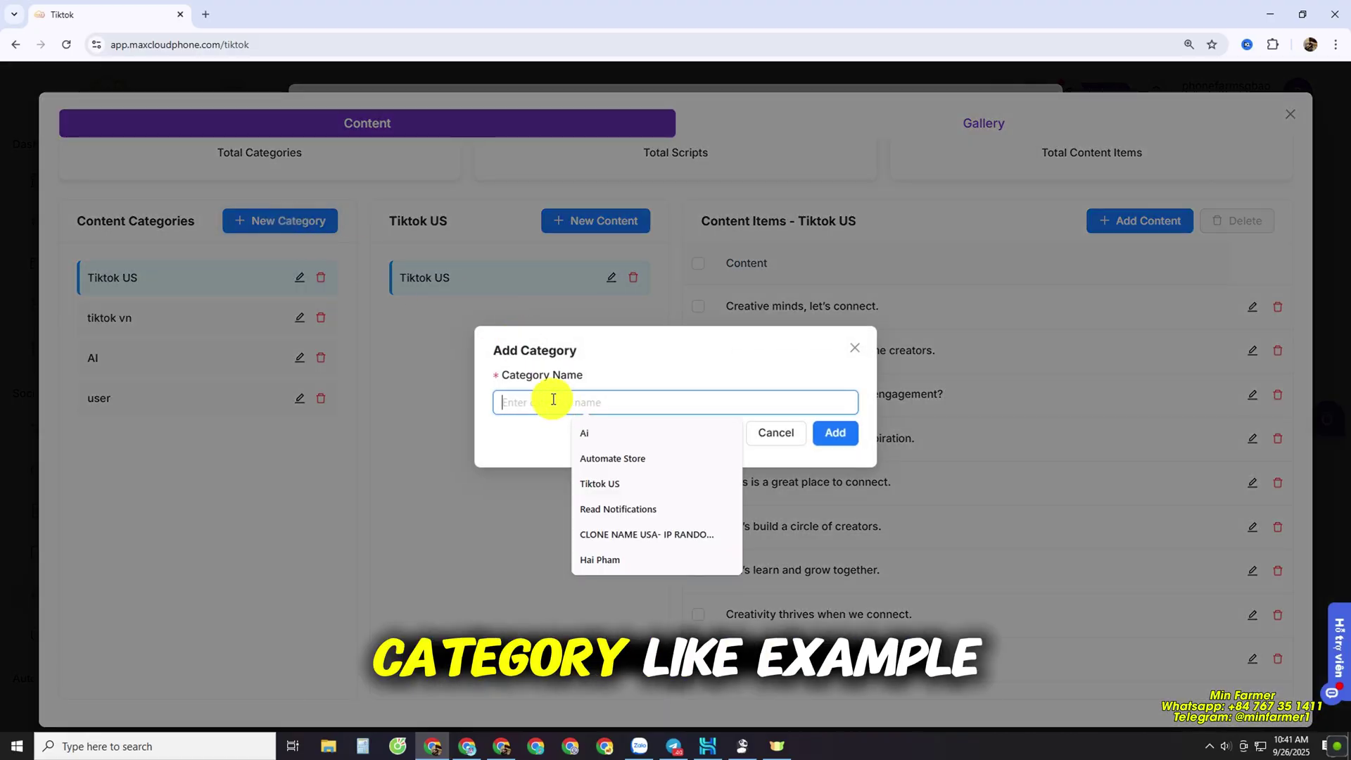
type("comment")
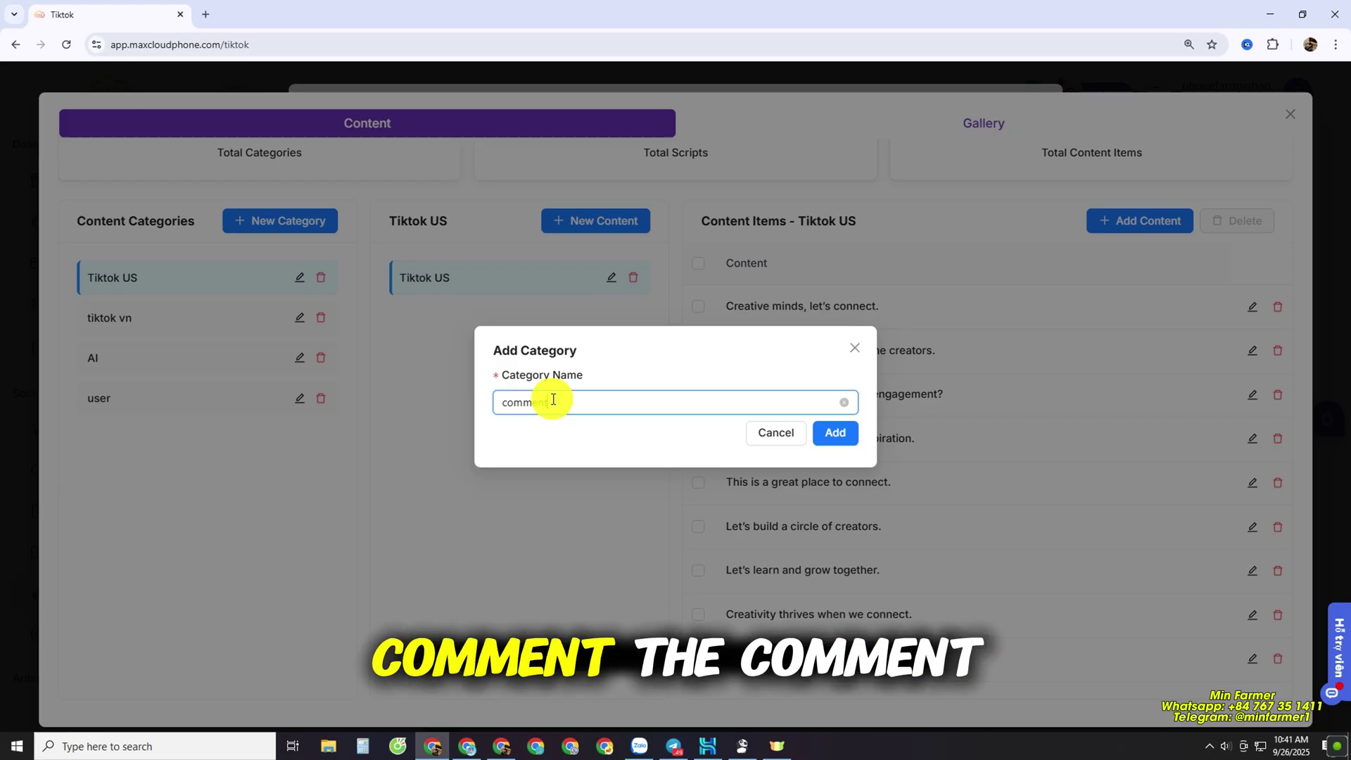
left_click(839, 432)
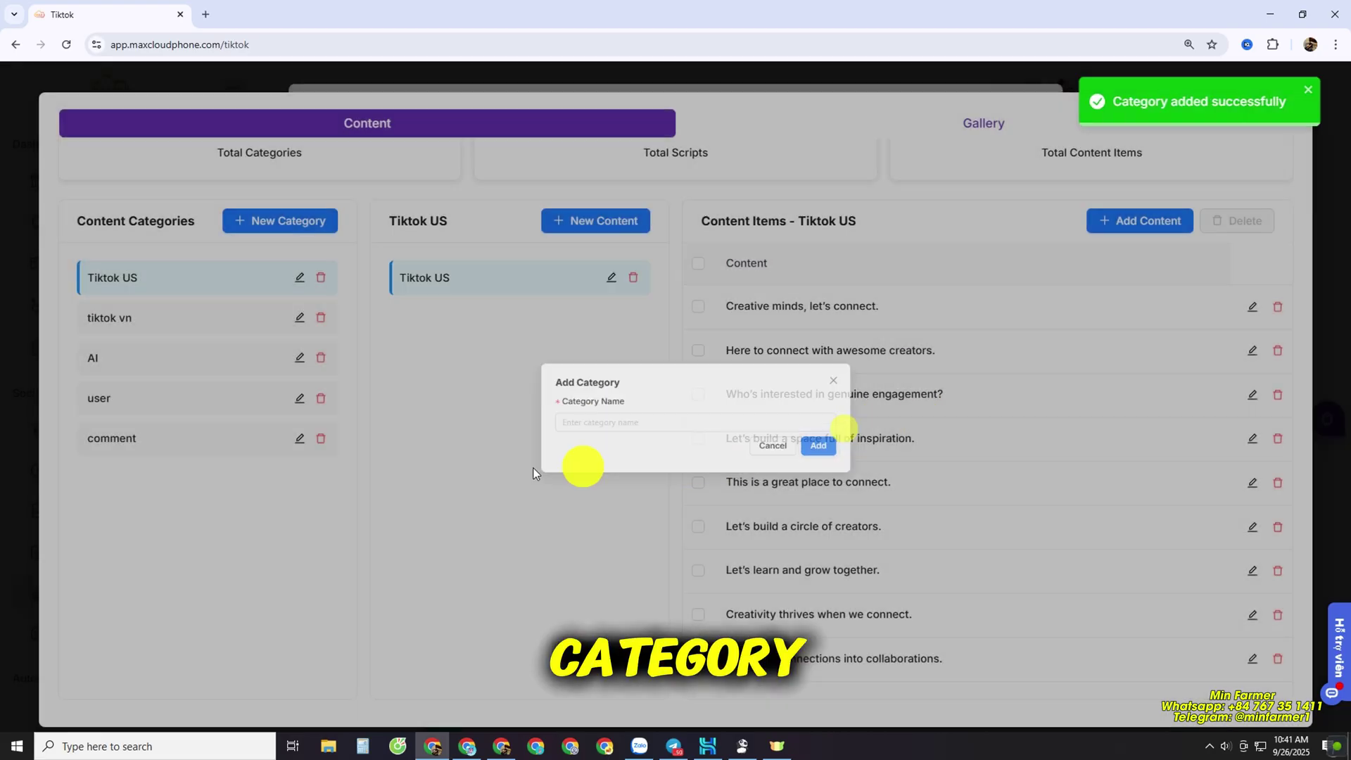
left_click(160, 450)
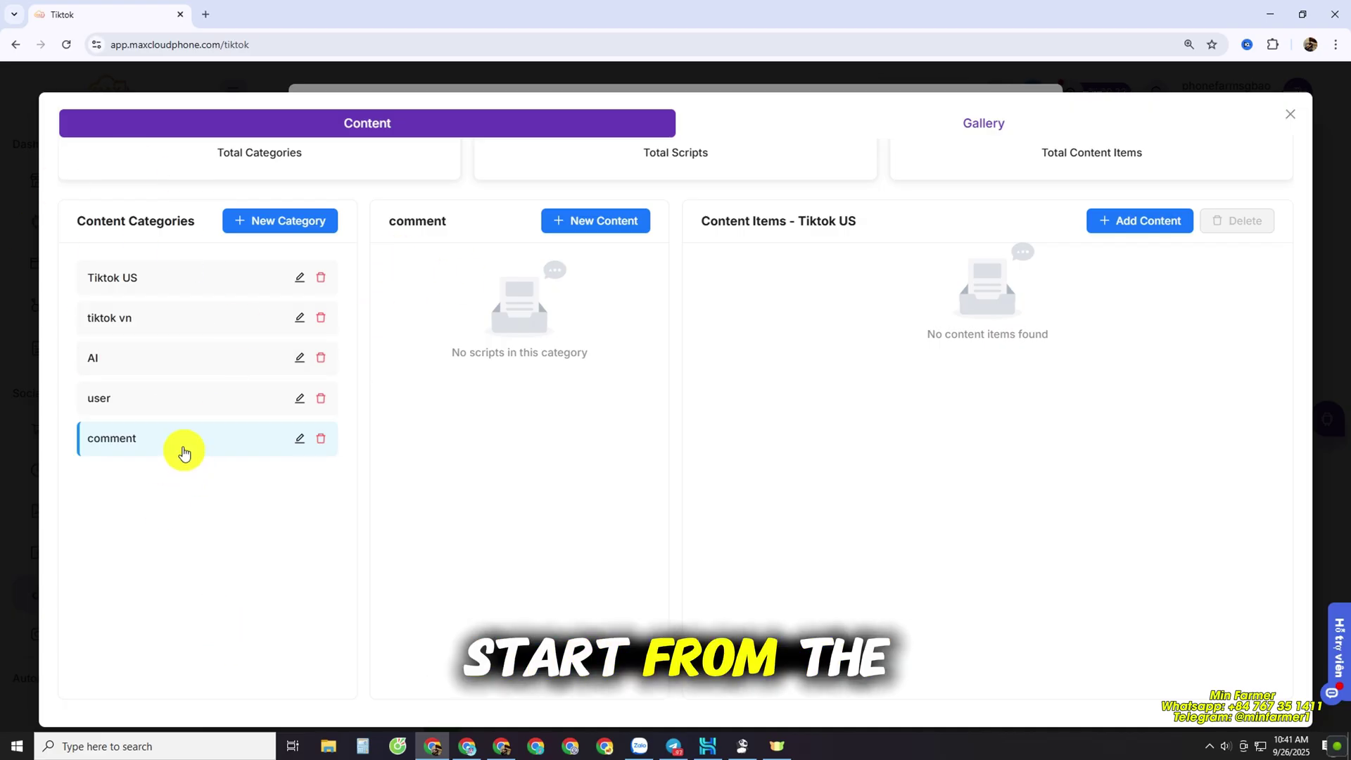
Add a content list named List comment to the comment category
left_click(582, 221)
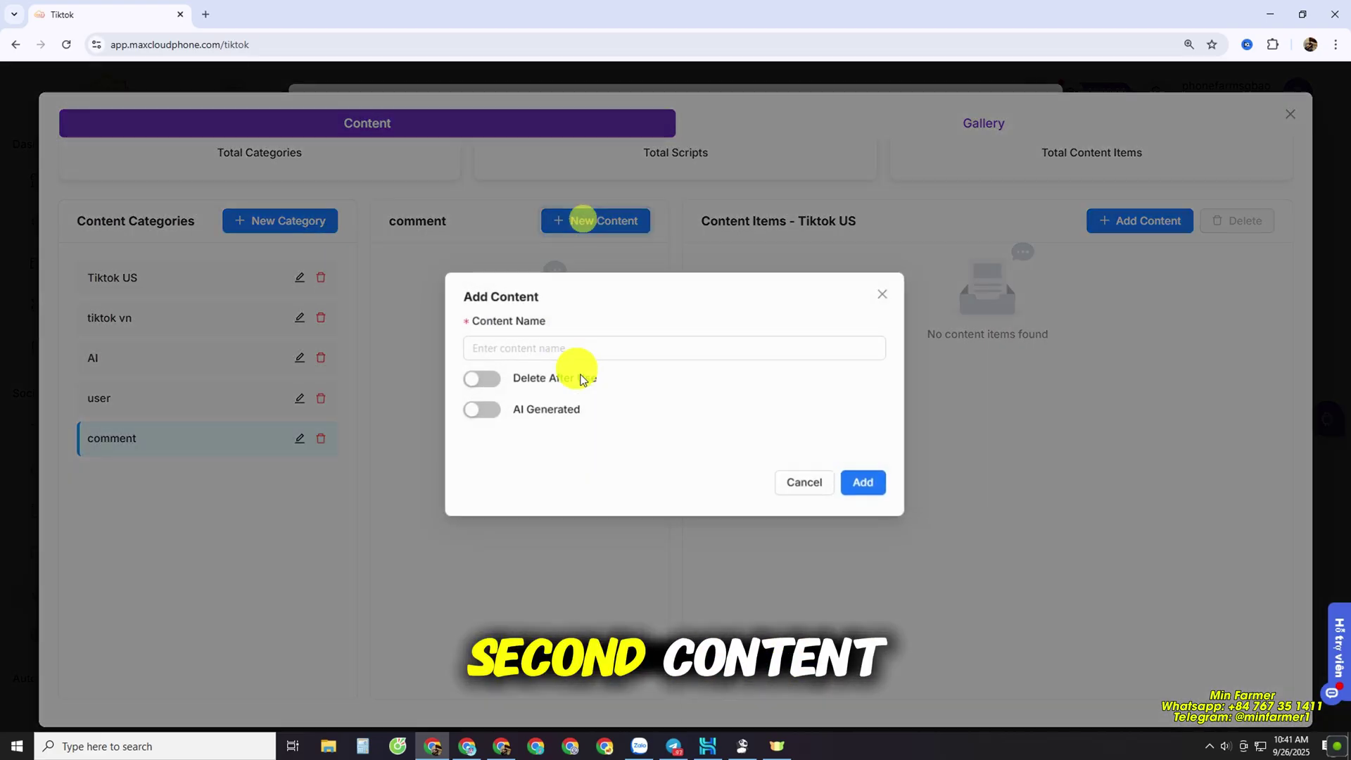
left_click(598, 346)
type("Lis")
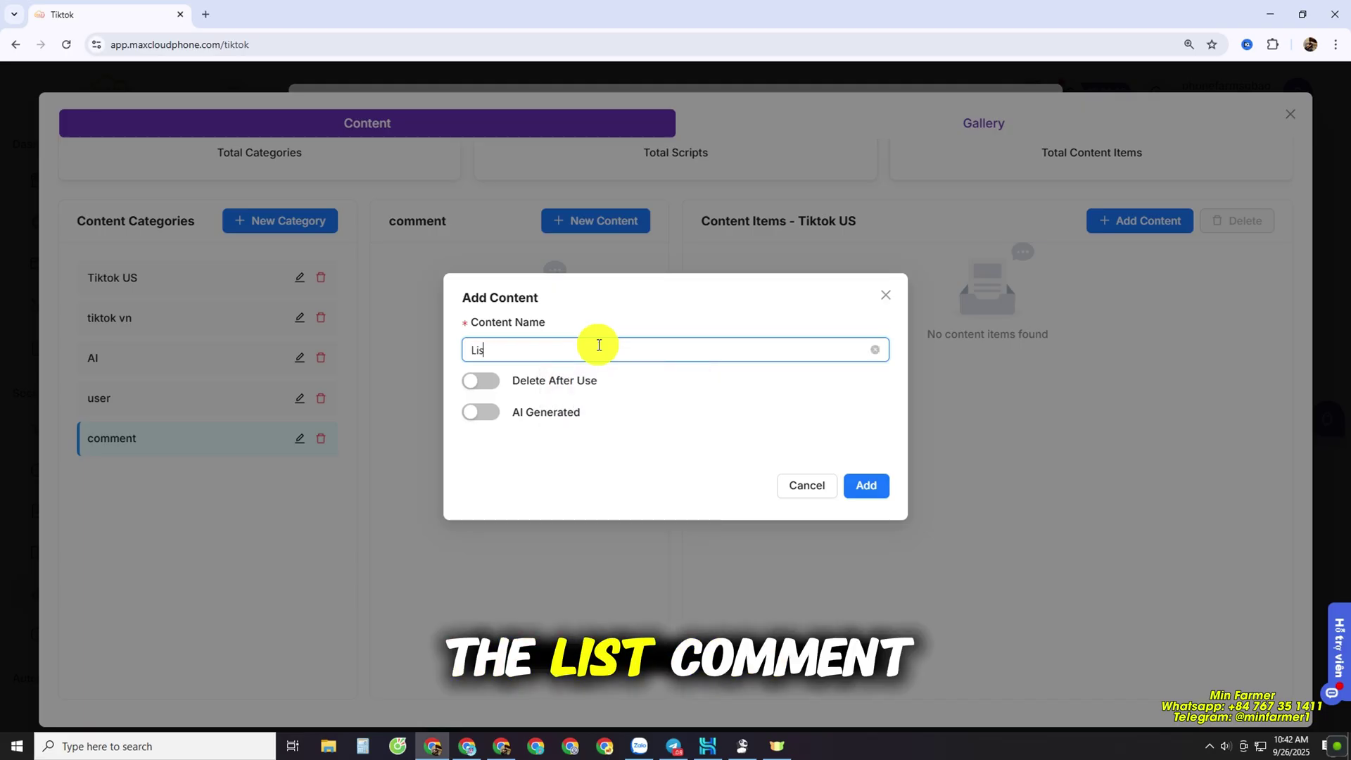
type("t comment")
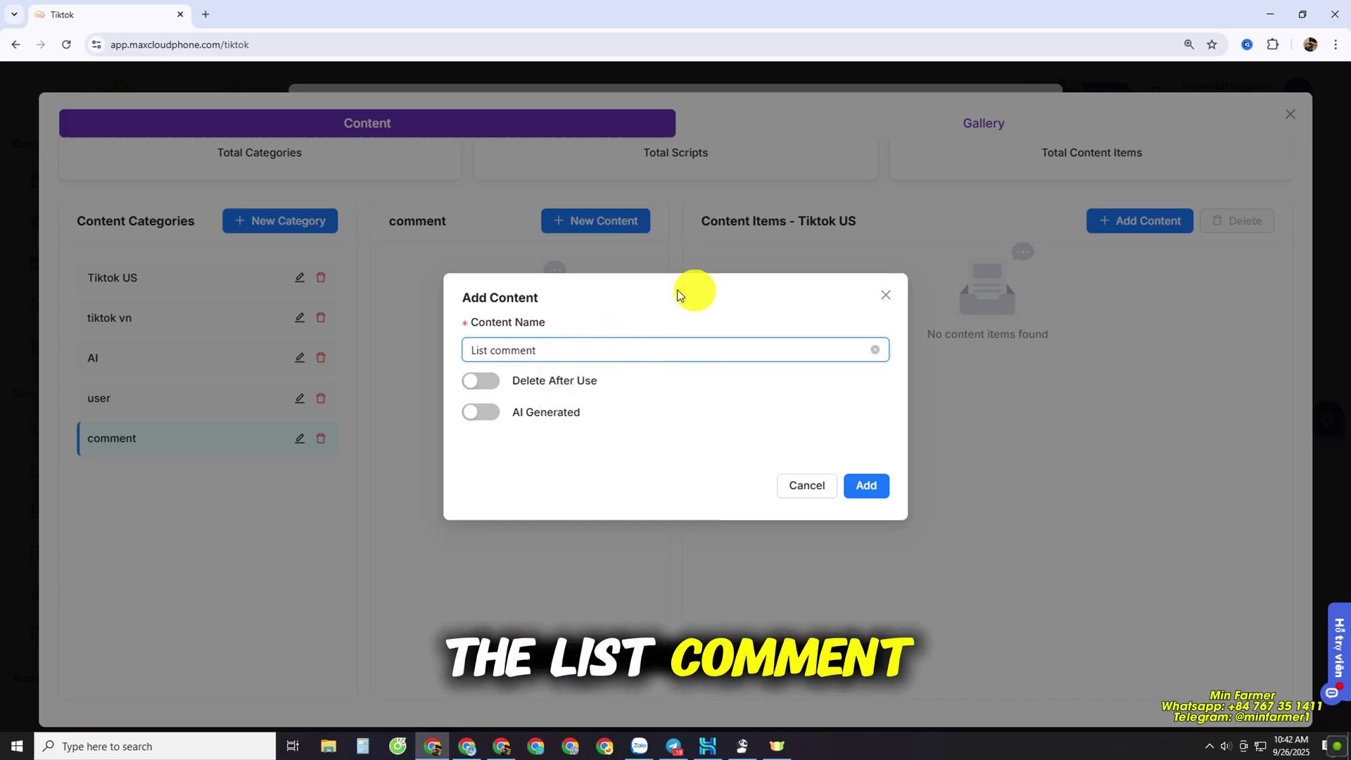
left_click(869, 487)
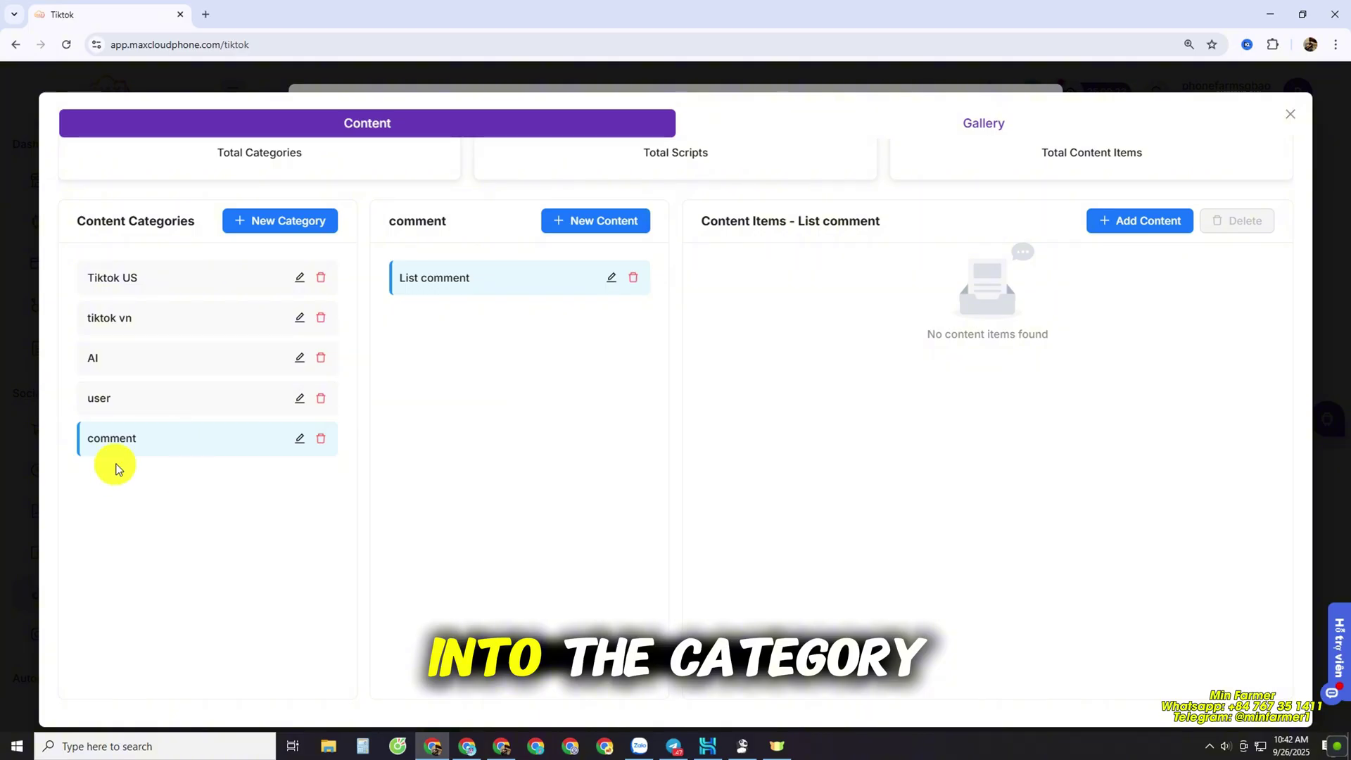
Add a second content list named many chat to the comment category
left_click(611, 229)
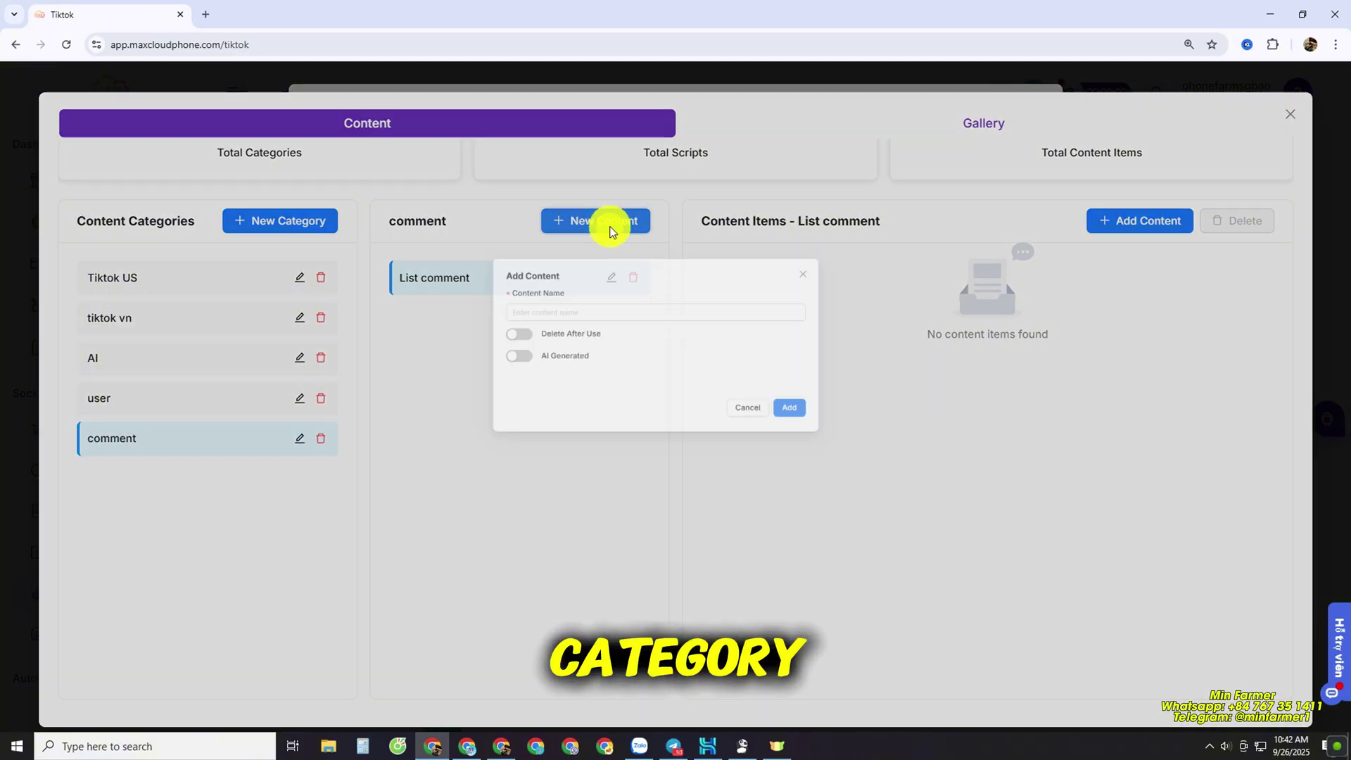
left_click(601, 352)
type("many")
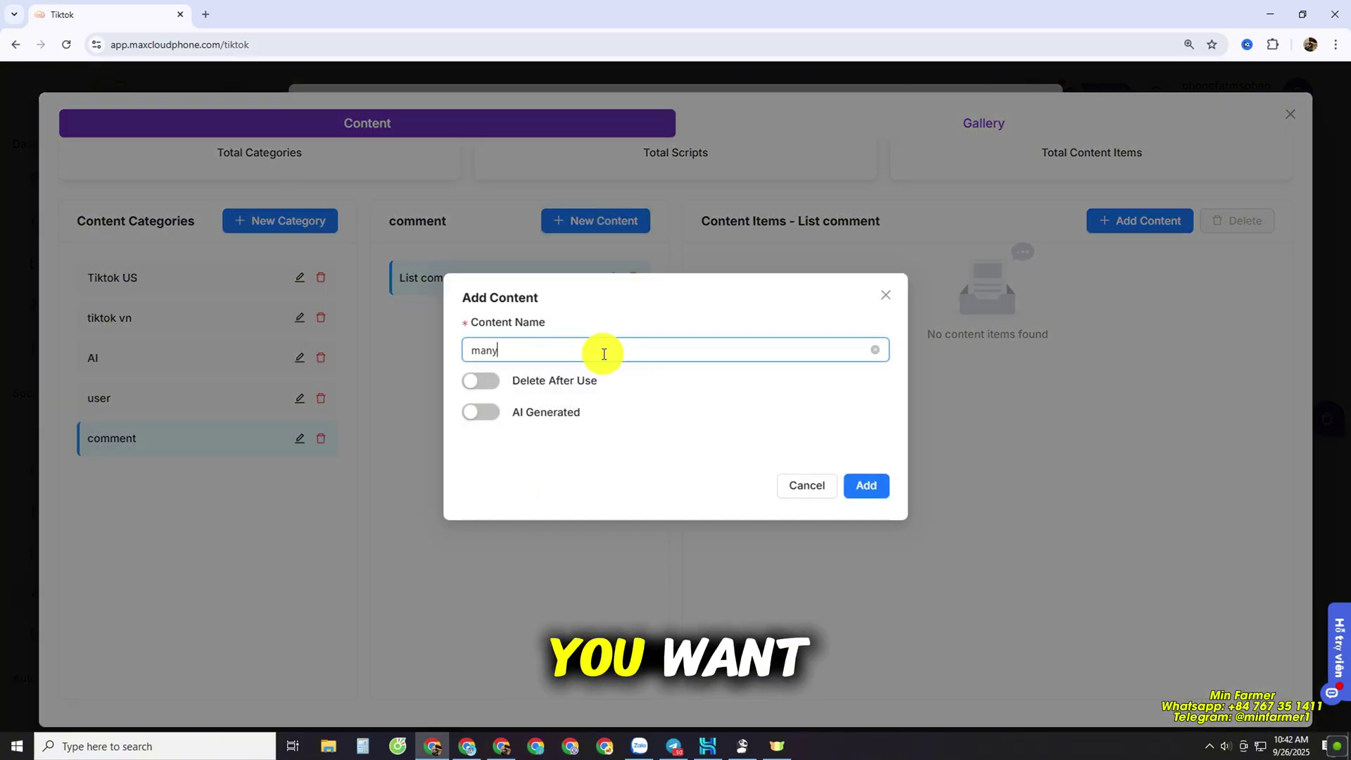
type(" cmt")
left_click(865, 485)
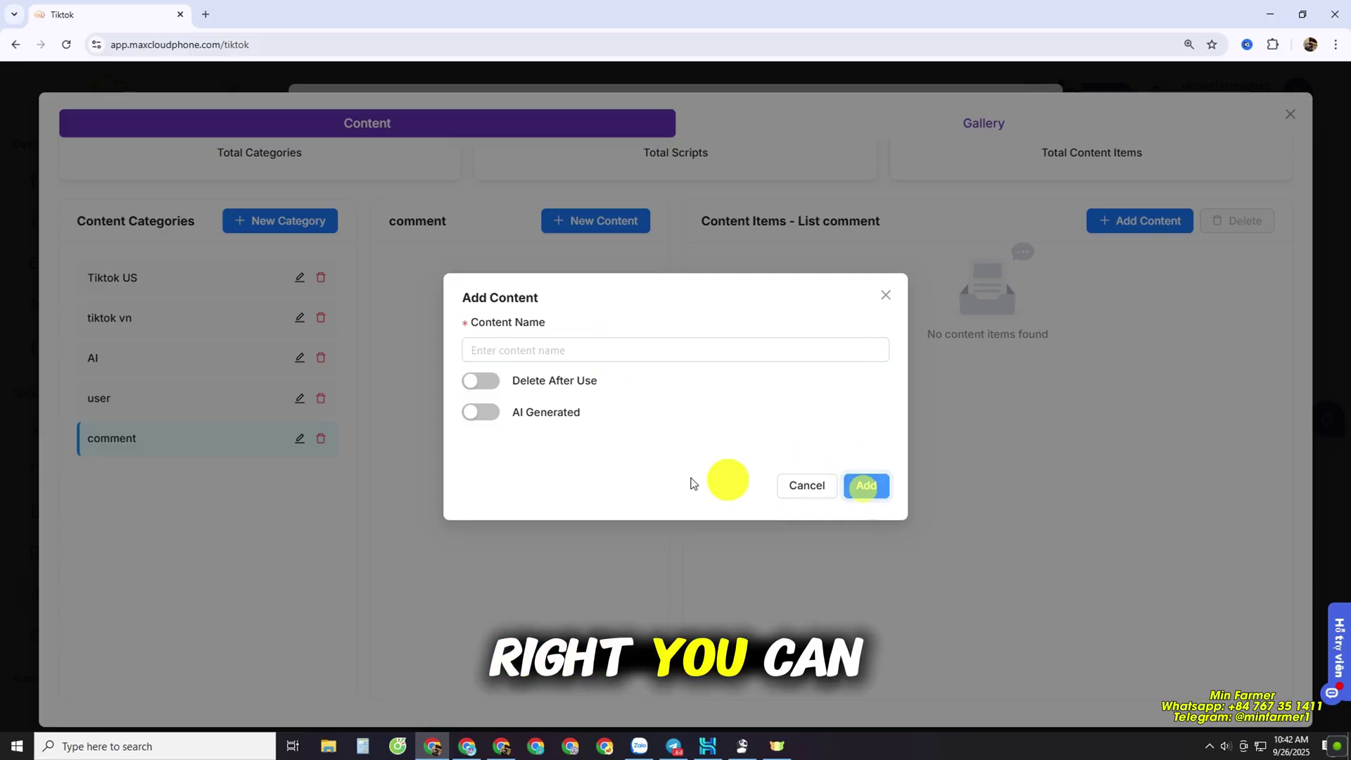
Start adding content items to List comment and enter Hello, Great video, Nice work and Good job on separate lines
left_click(537, 317)
left_click(521, 280)
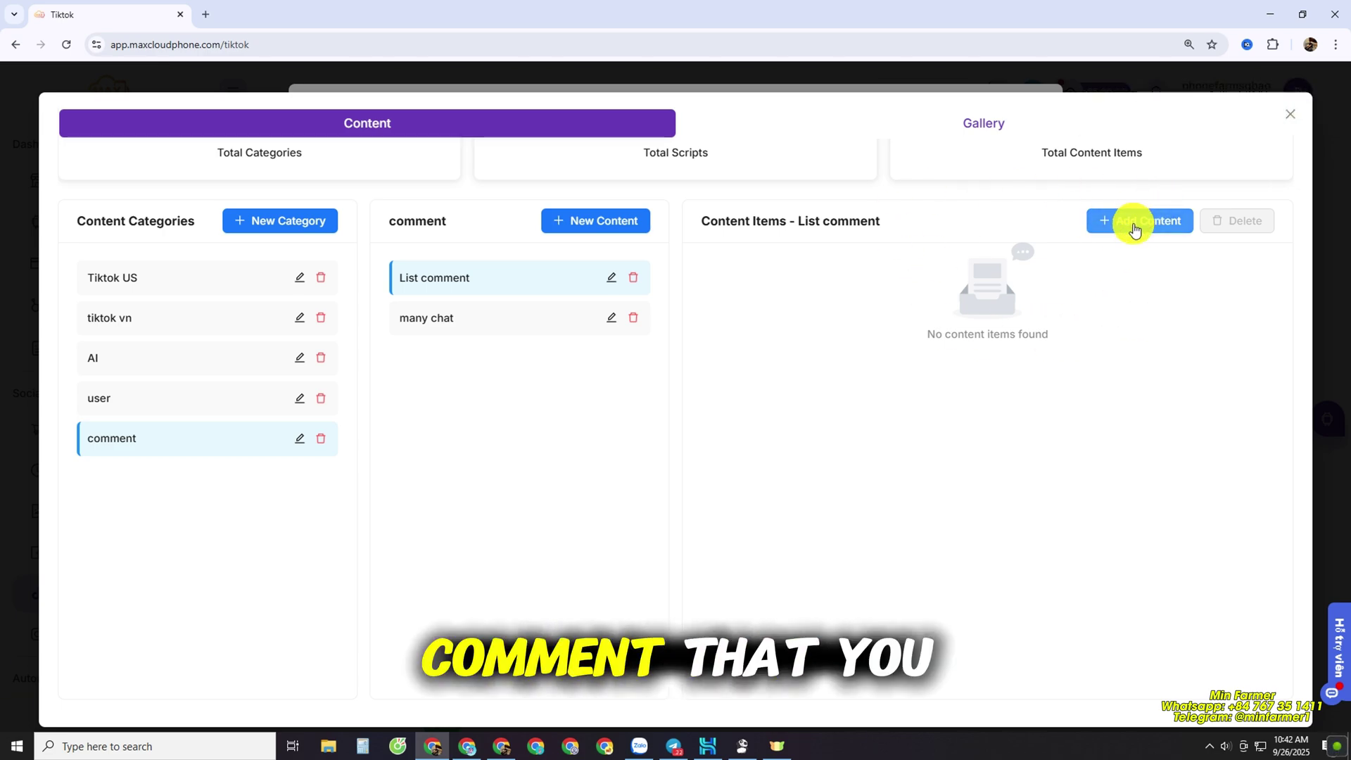
left_click(1141, 226)
left_click(598, 387)
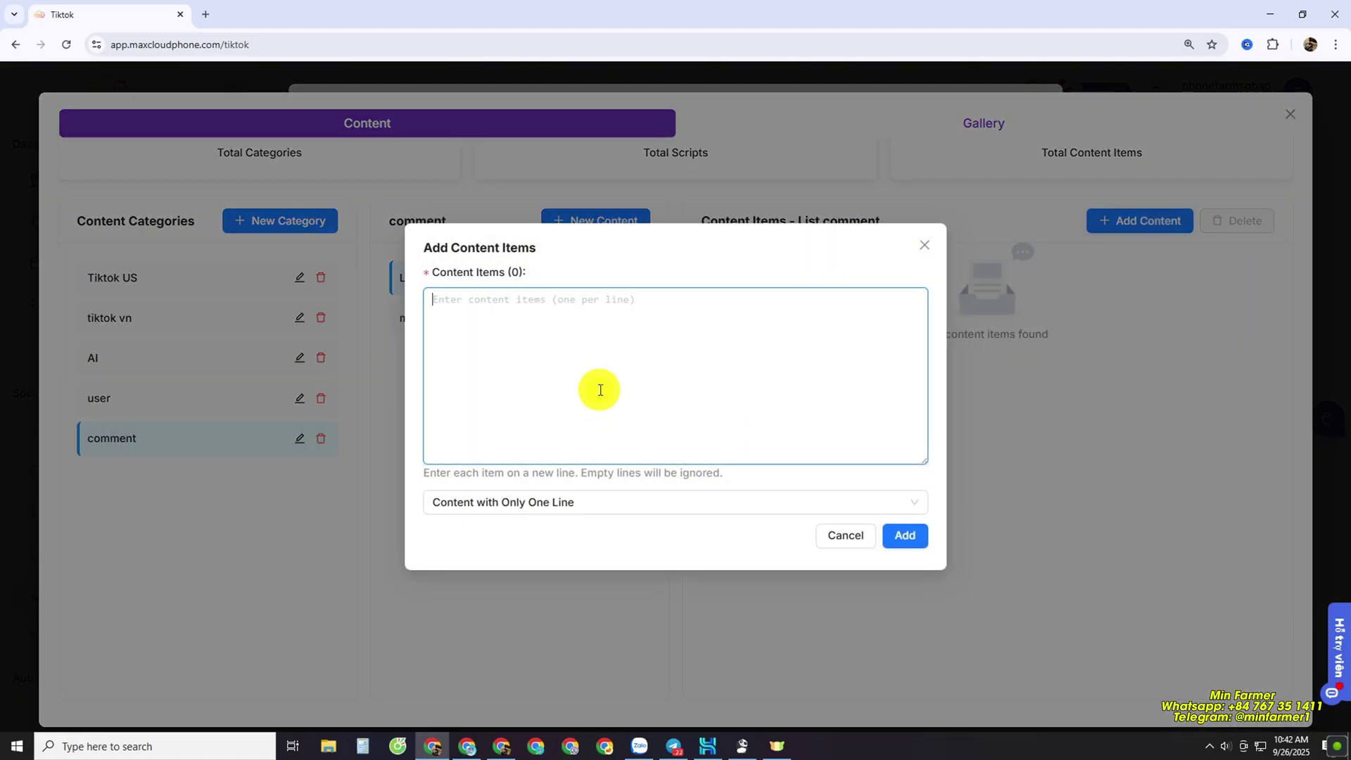
type("Hello")
key("Return")
type("Gr")
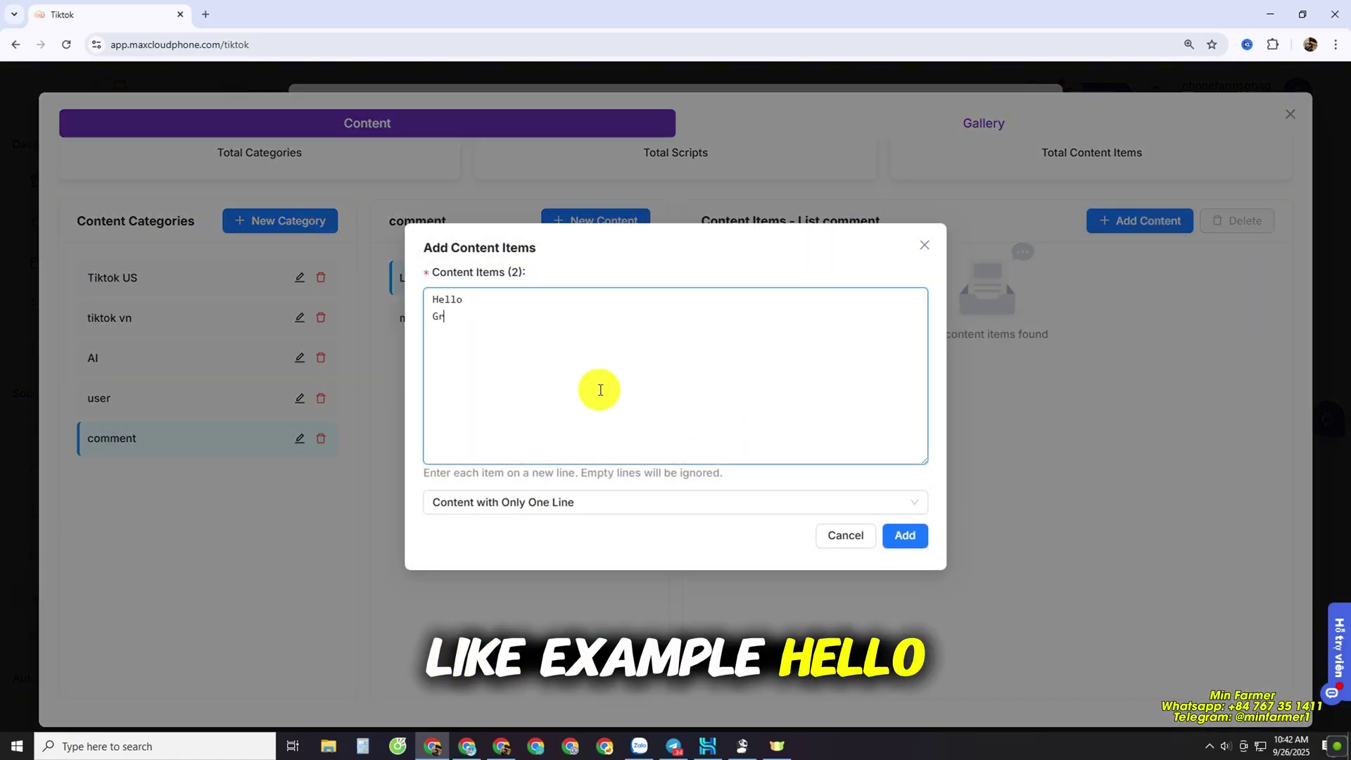
type("eat videwo")
key("Return")
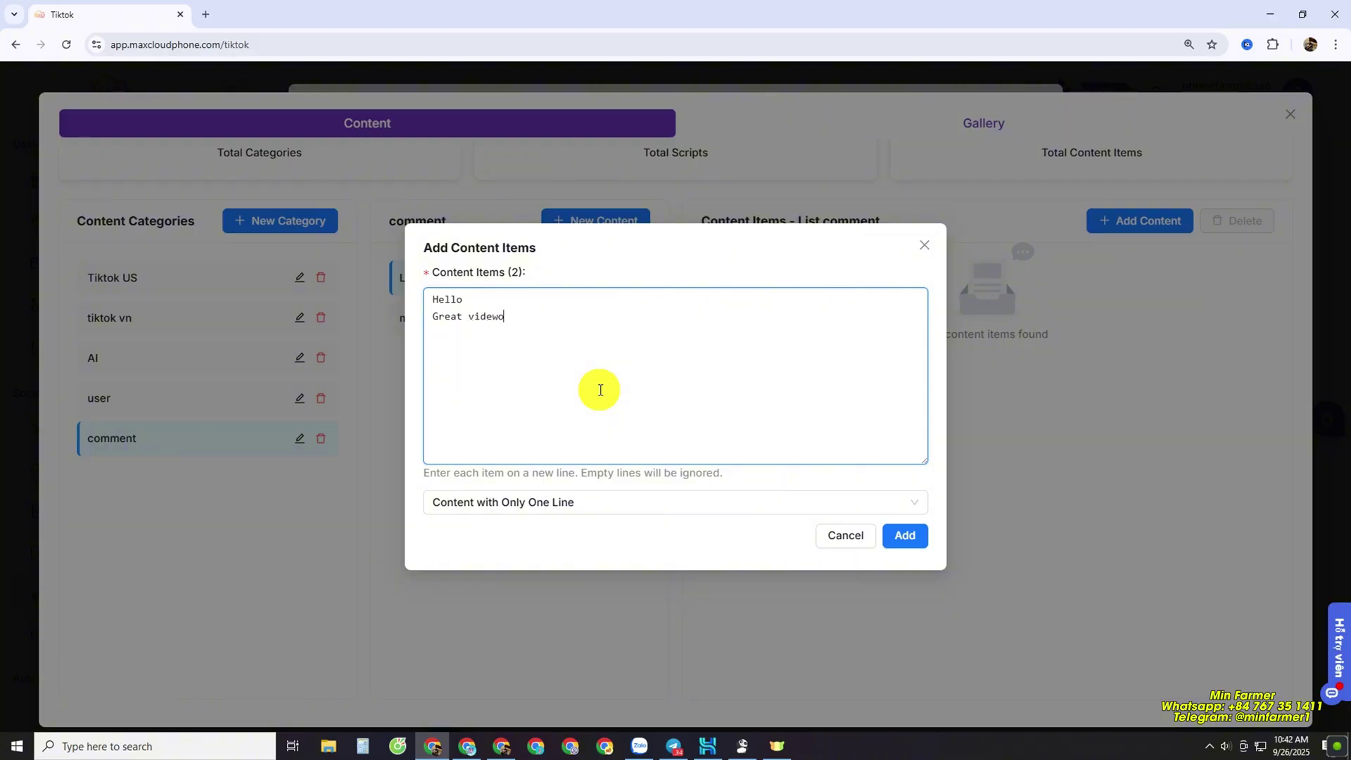
key("BackSpace")
key("BackSpace")
type("o ")
type("Nice work")
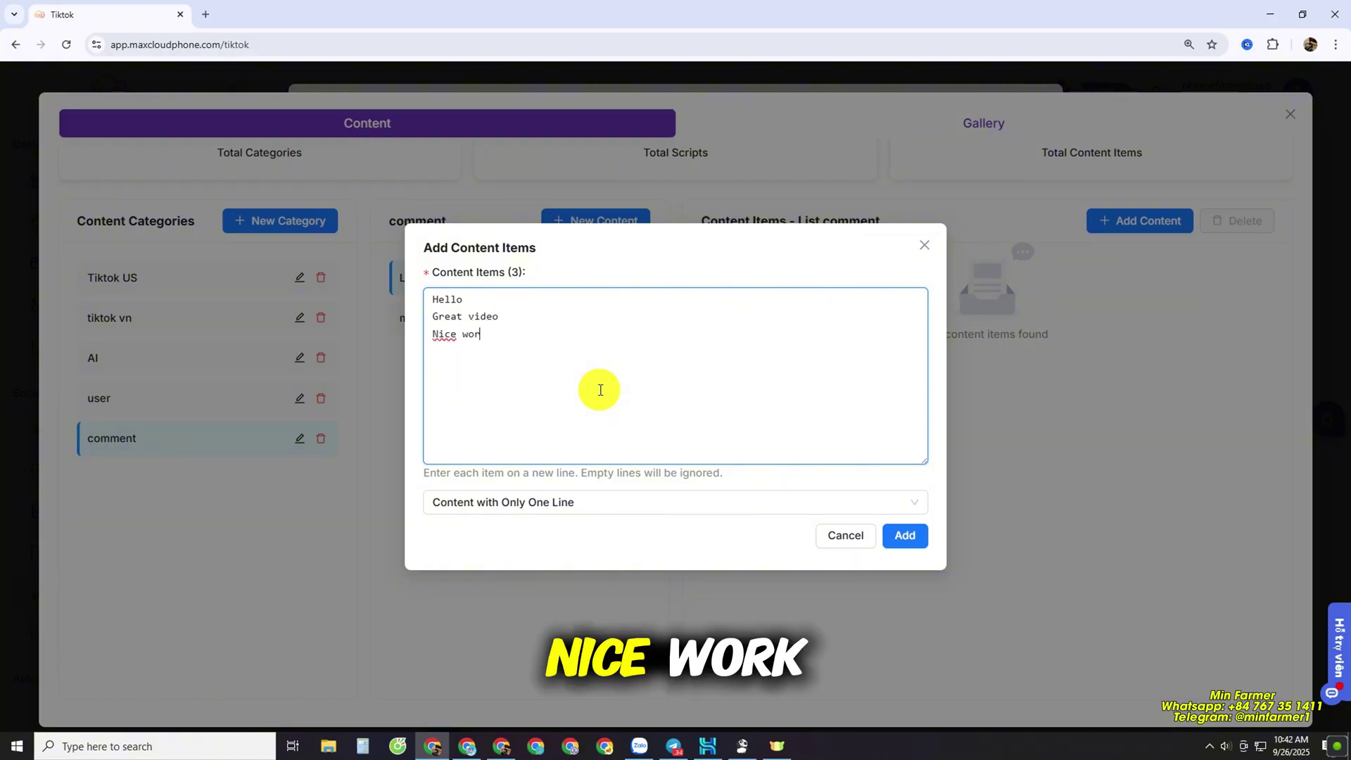
key("Return")
type("Good jo")
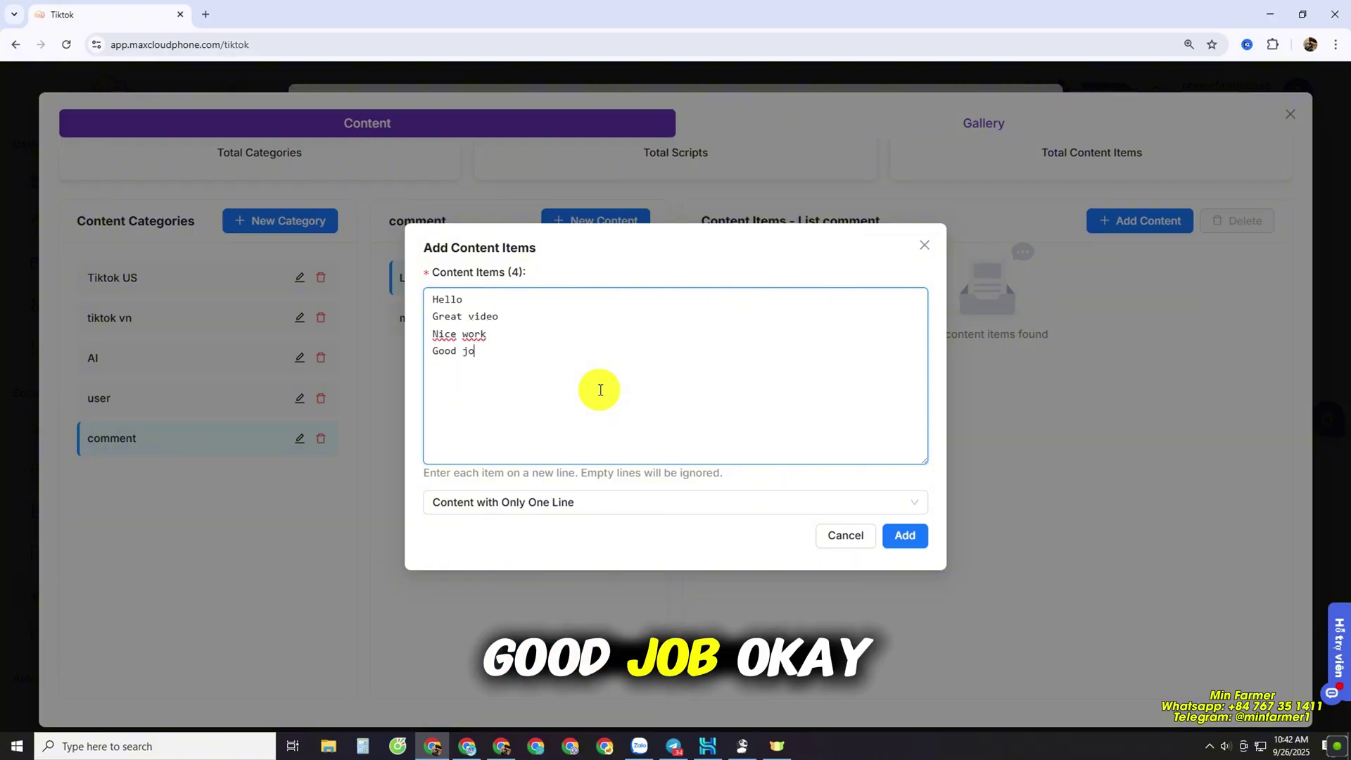
type("b")
left_click_drag(546, 368, 414, 304)
left_click(492, 353)
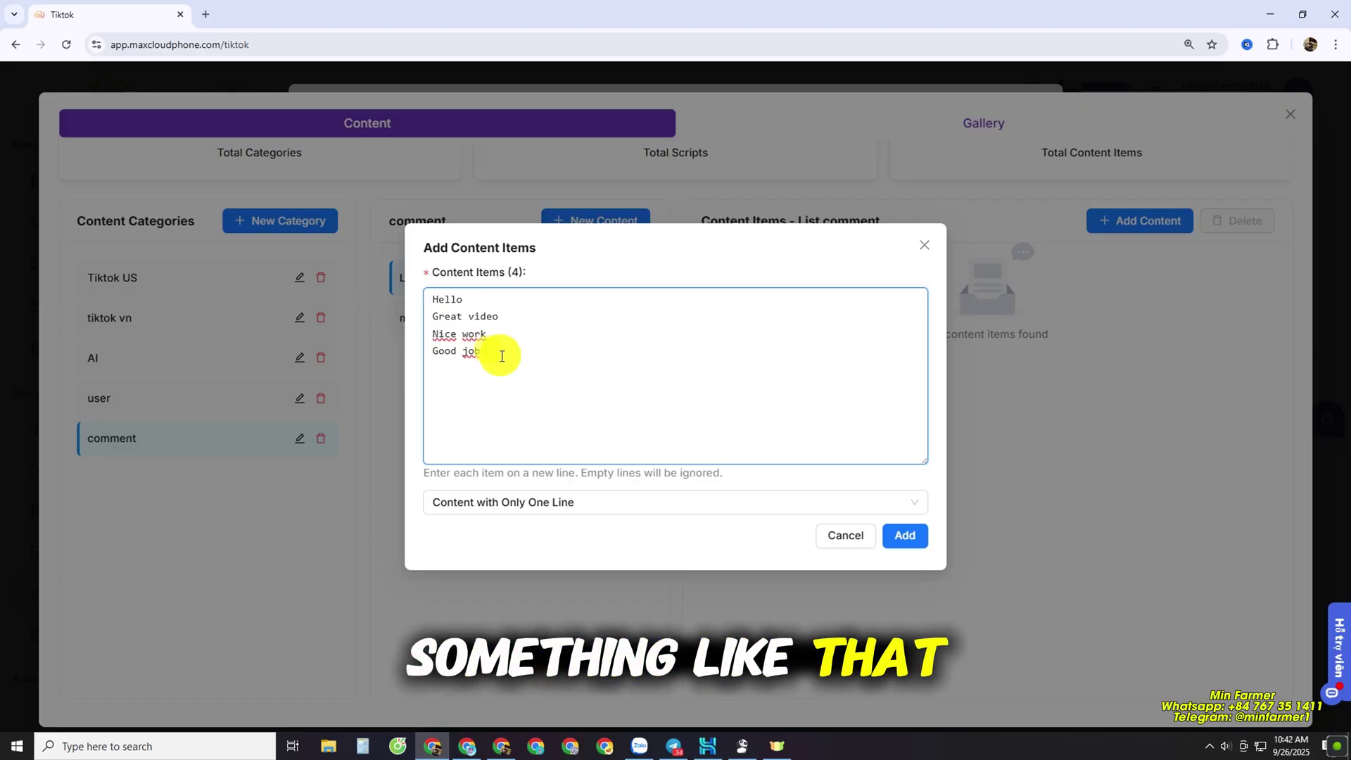
left_click_drag(492, 352, 415, 305)
left_click(487, 350)
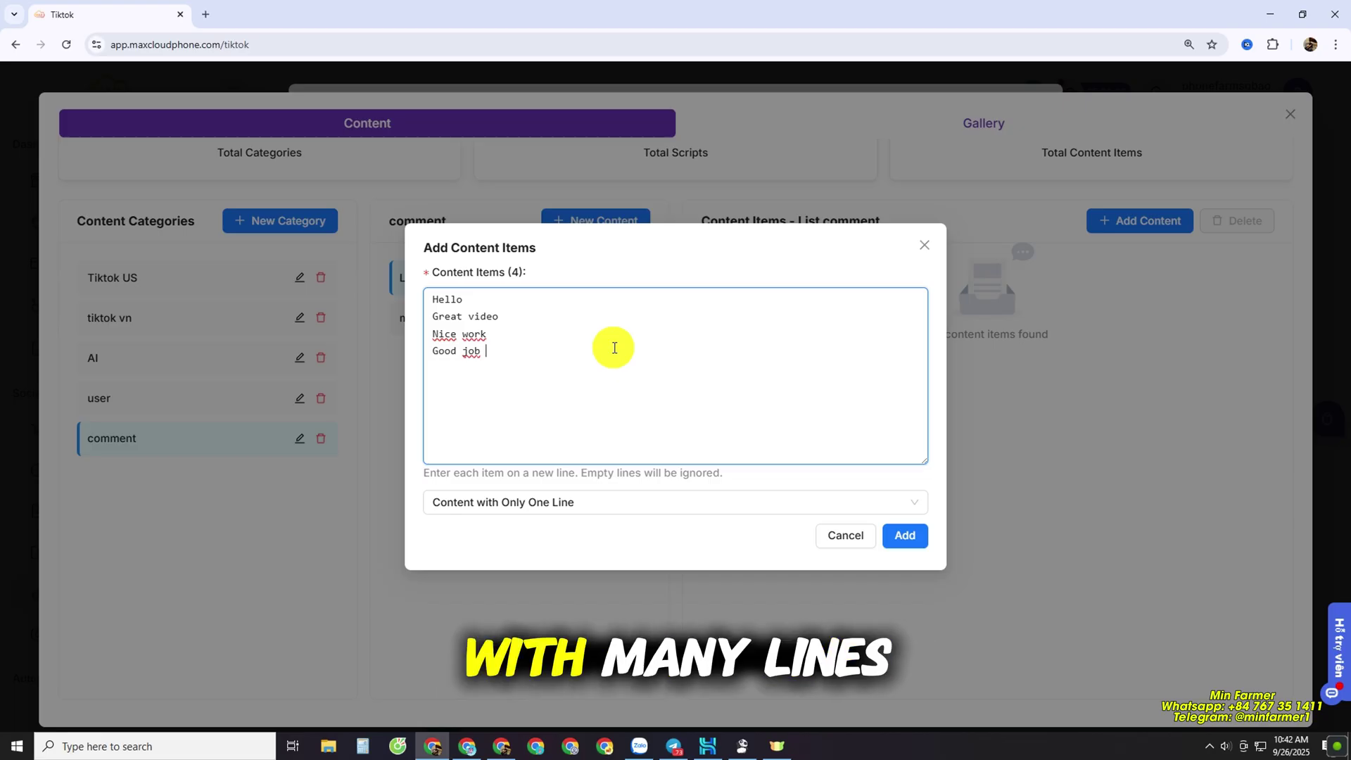
Try the Content with Multiple Lines option on the four entered comment lines
left_click(474, 503)
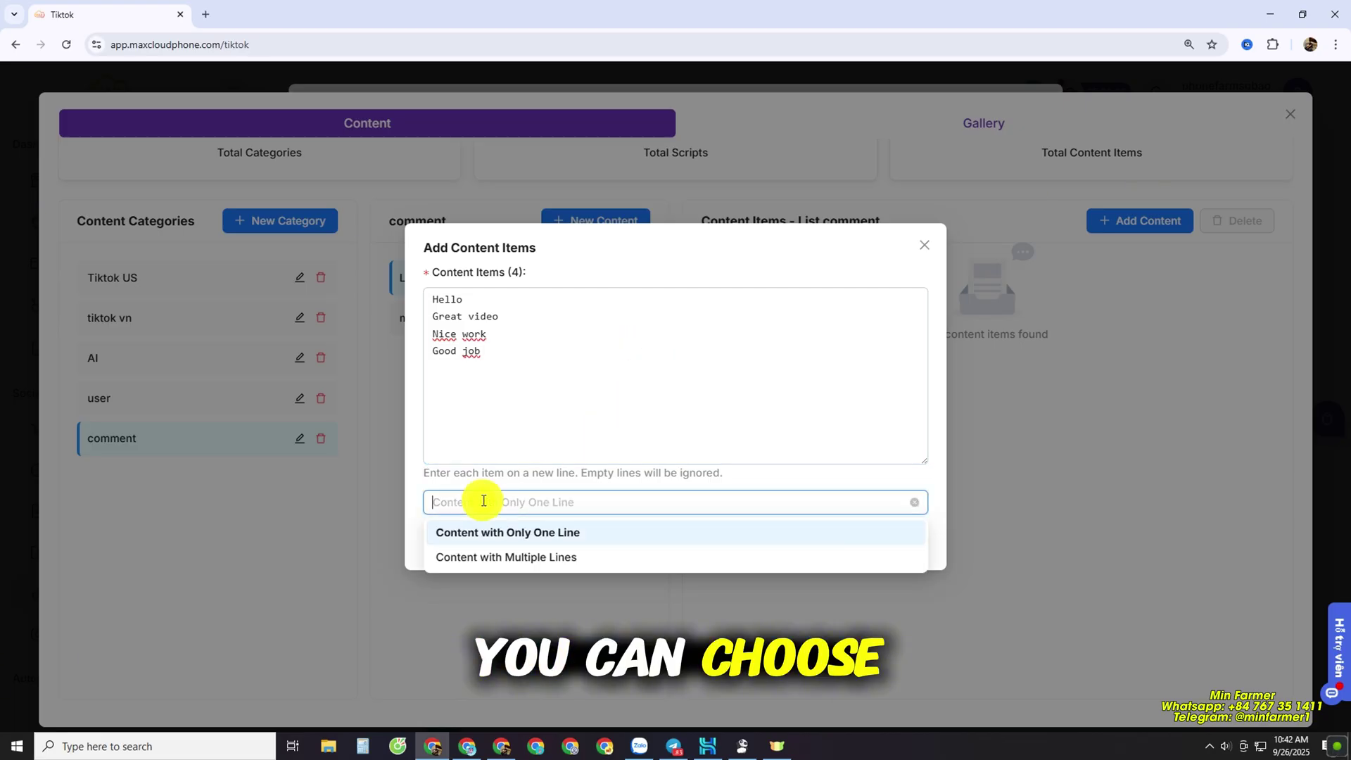
left_click(628, 563)
left_click_drag(519, 356, 431, 297)
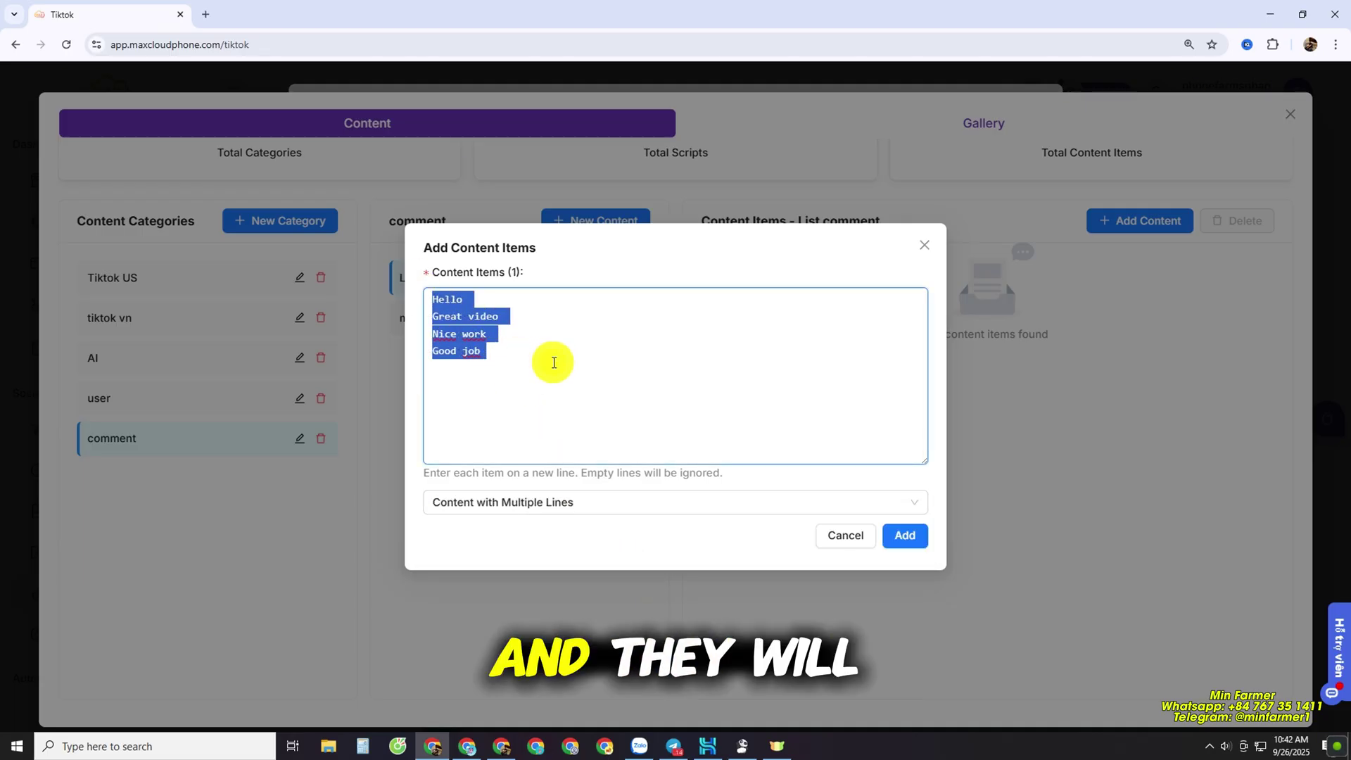
left_click(533, 364)
key("ctrl+a")
key("ctrl+a")
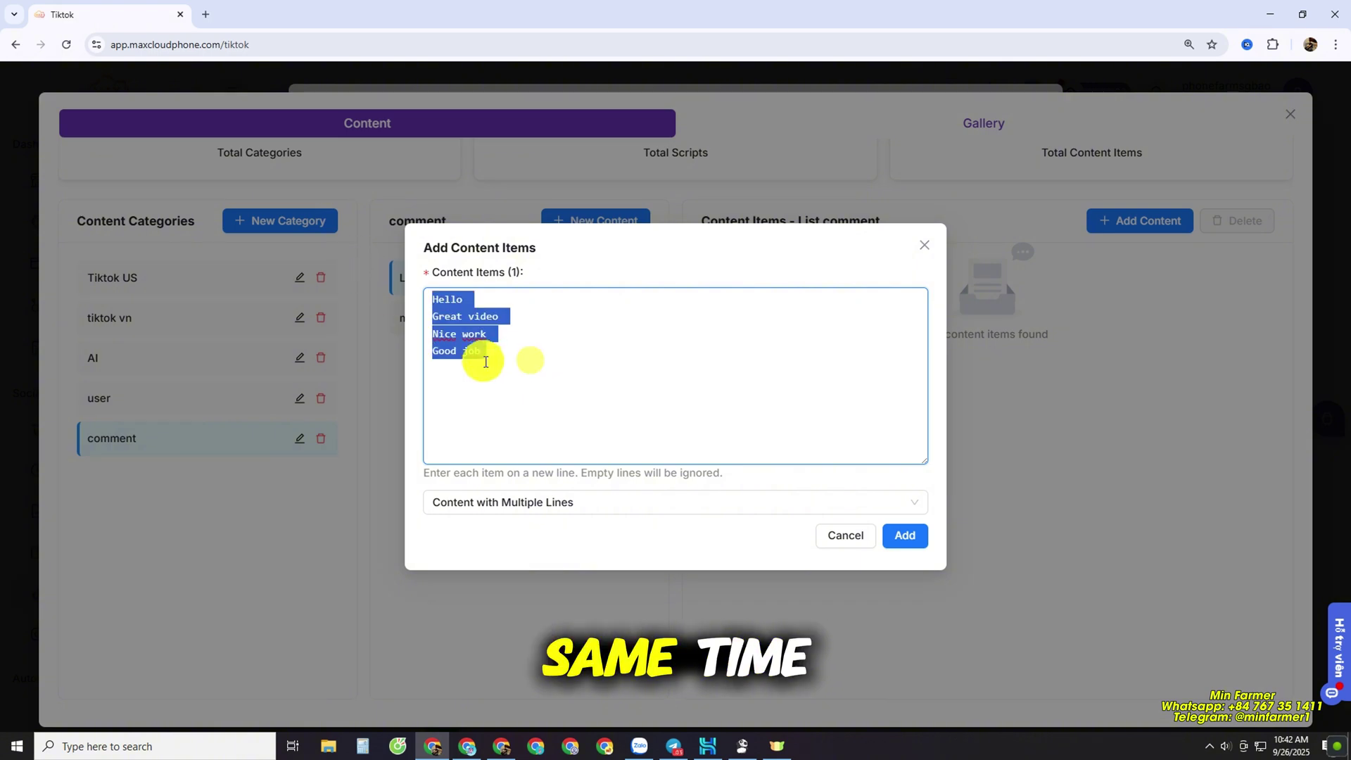
left_click(506, 355)
left_click(542, 502)
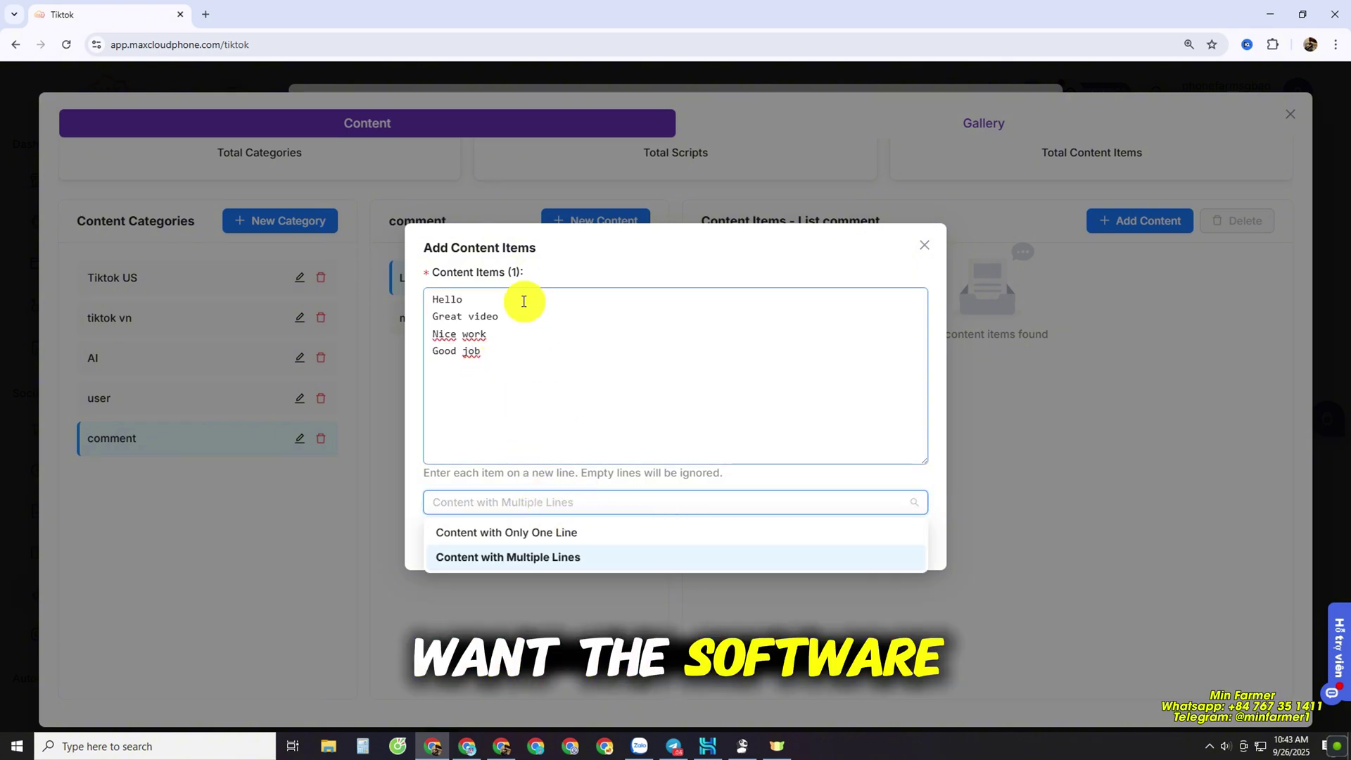
left_click_drag(521, 297, 401, 292)
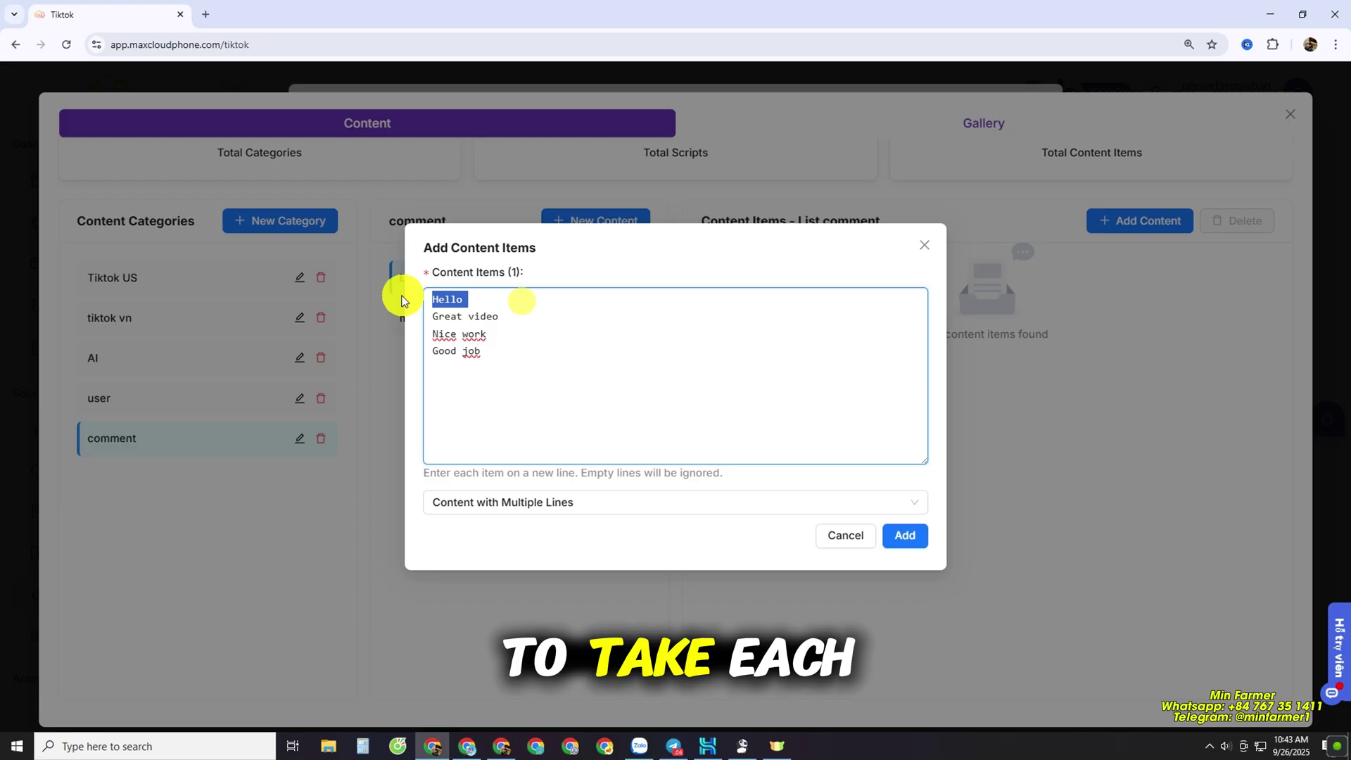
left_click(504, 339)
Set the content type to Content with Only One Line and add the entered comments to List comment
left_click(507, 502)
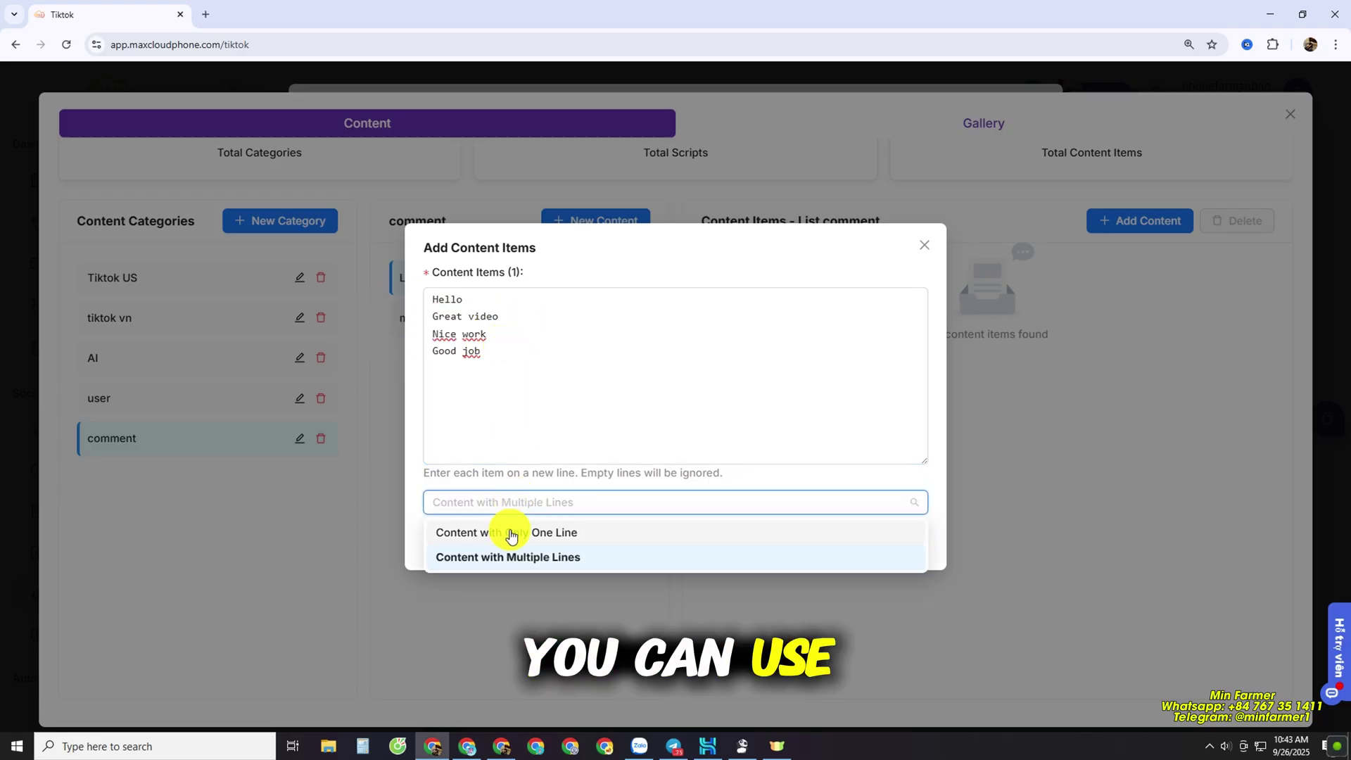
left_click(511, 535)
left_click(515, 358)
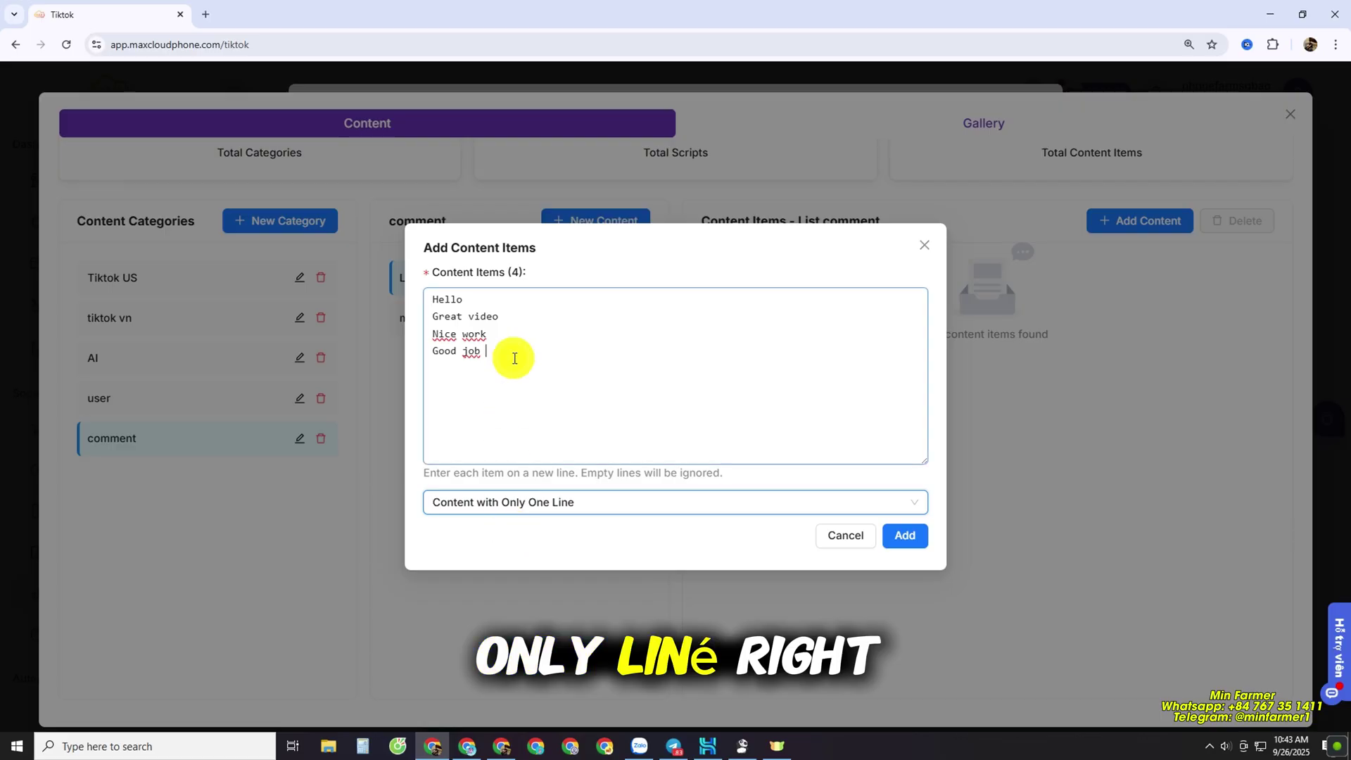
left_click(900, 543)
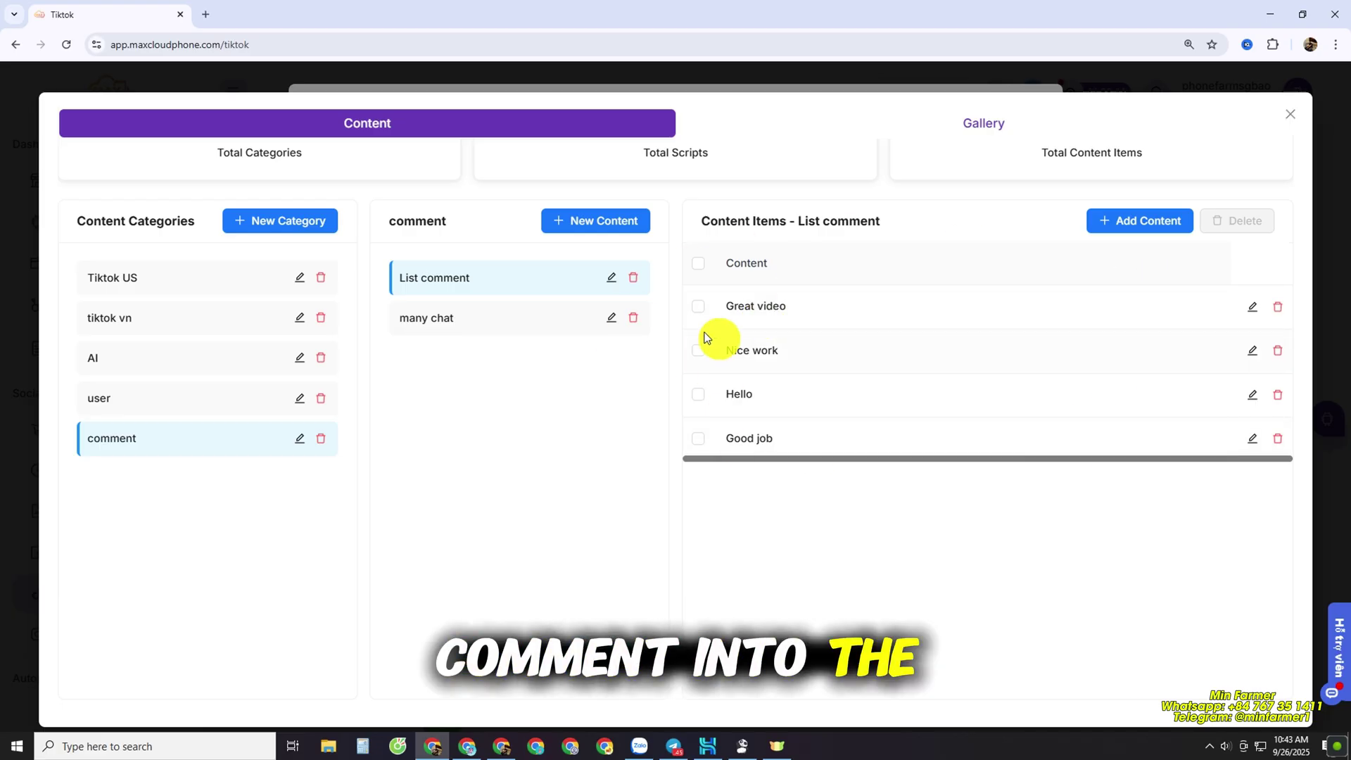
Add the items content 1, content 2, content 3 and content 4 to the many chat list, one per line
left_click(498, 331)
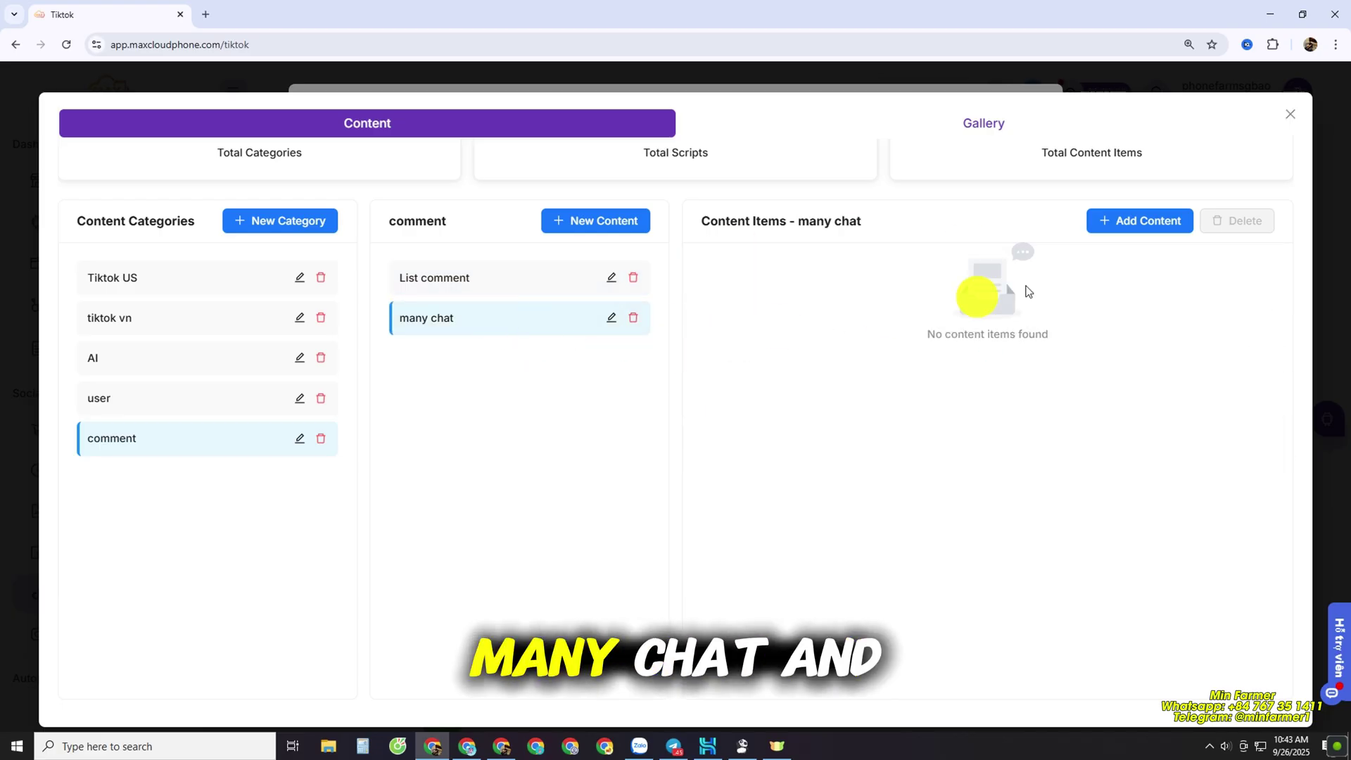
left_click(1117, 219)
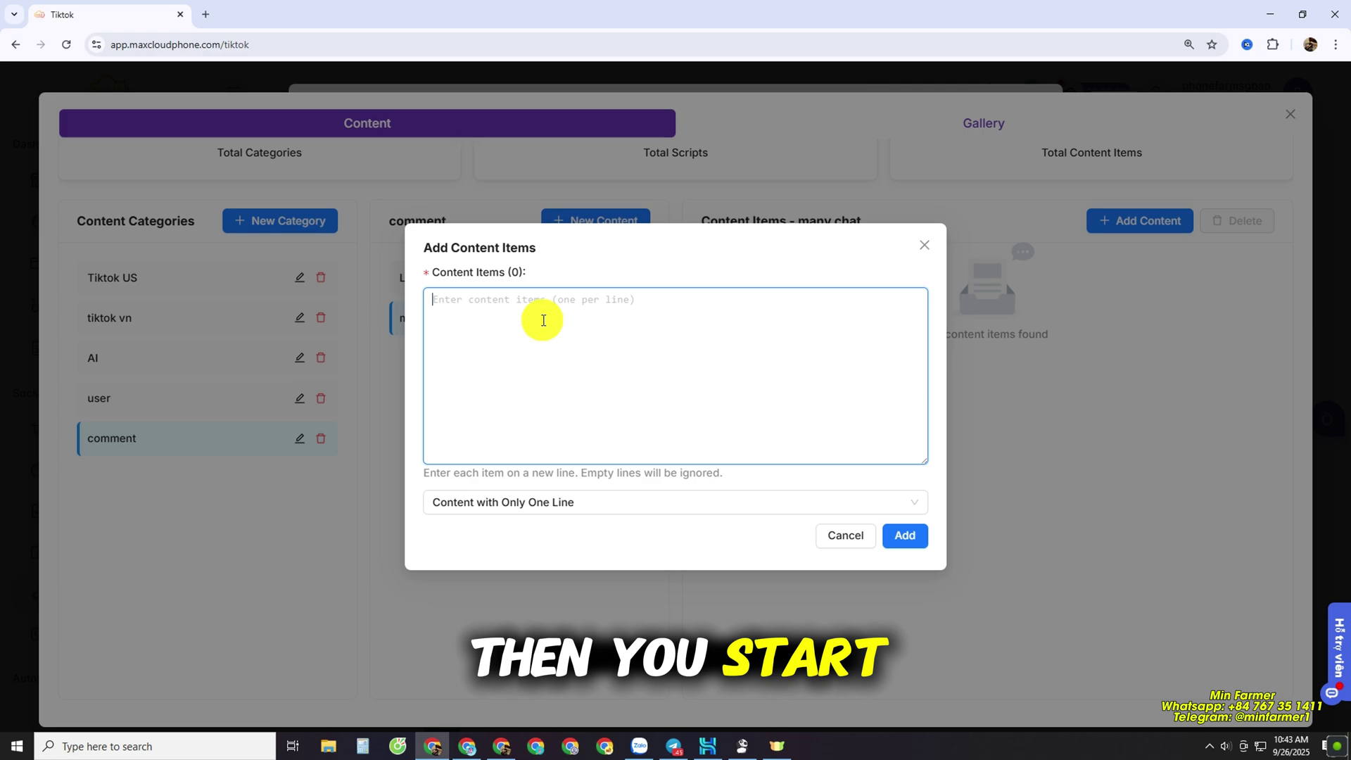
type("content 1")
key("Return")
type("content 2")
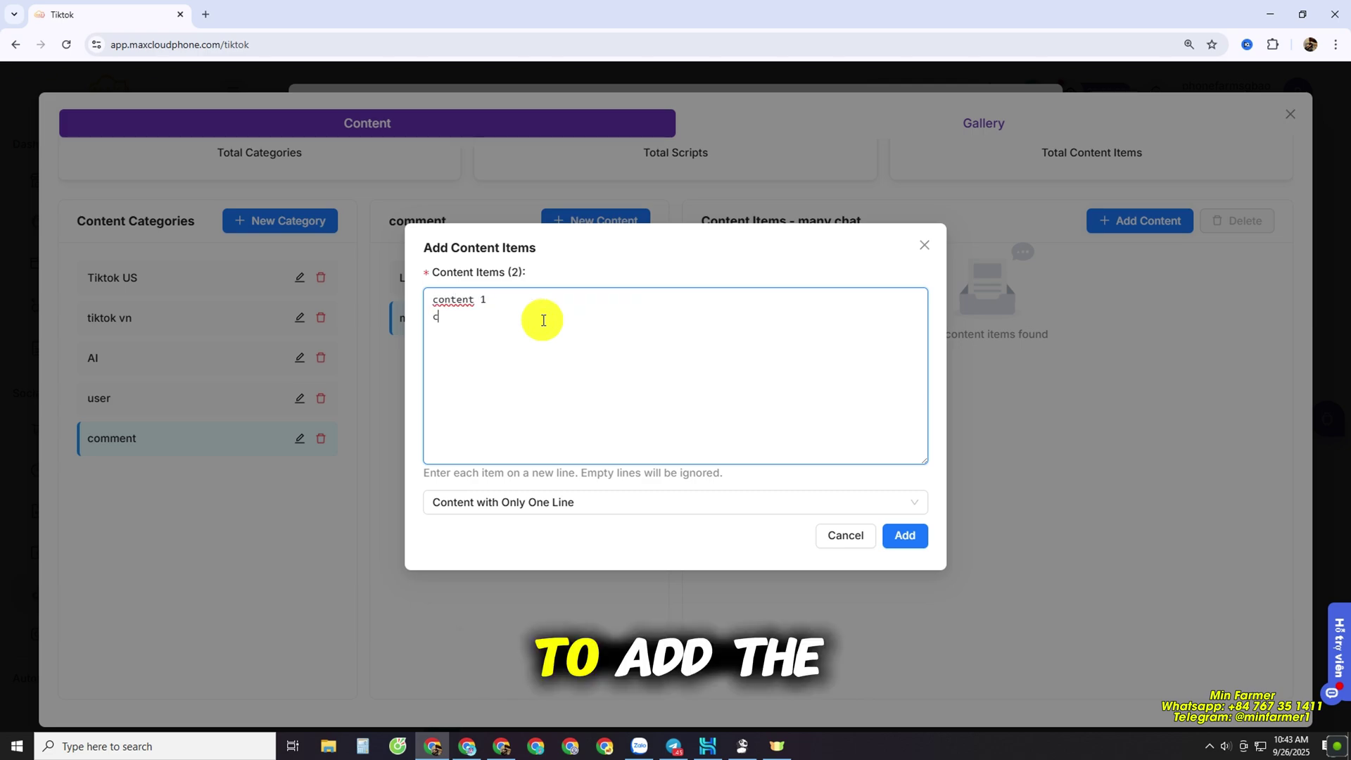
key("Return")
type("content 3")
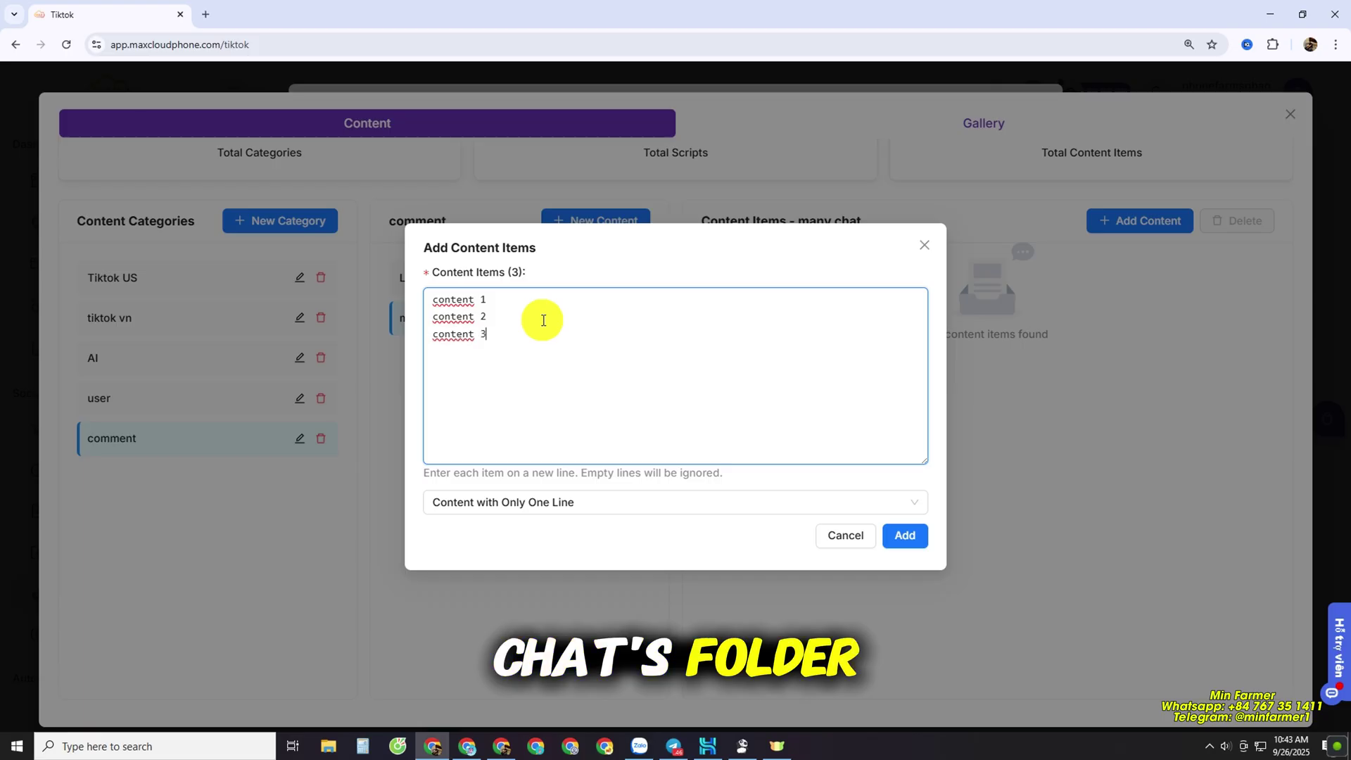
key("Return")
type("content 4")
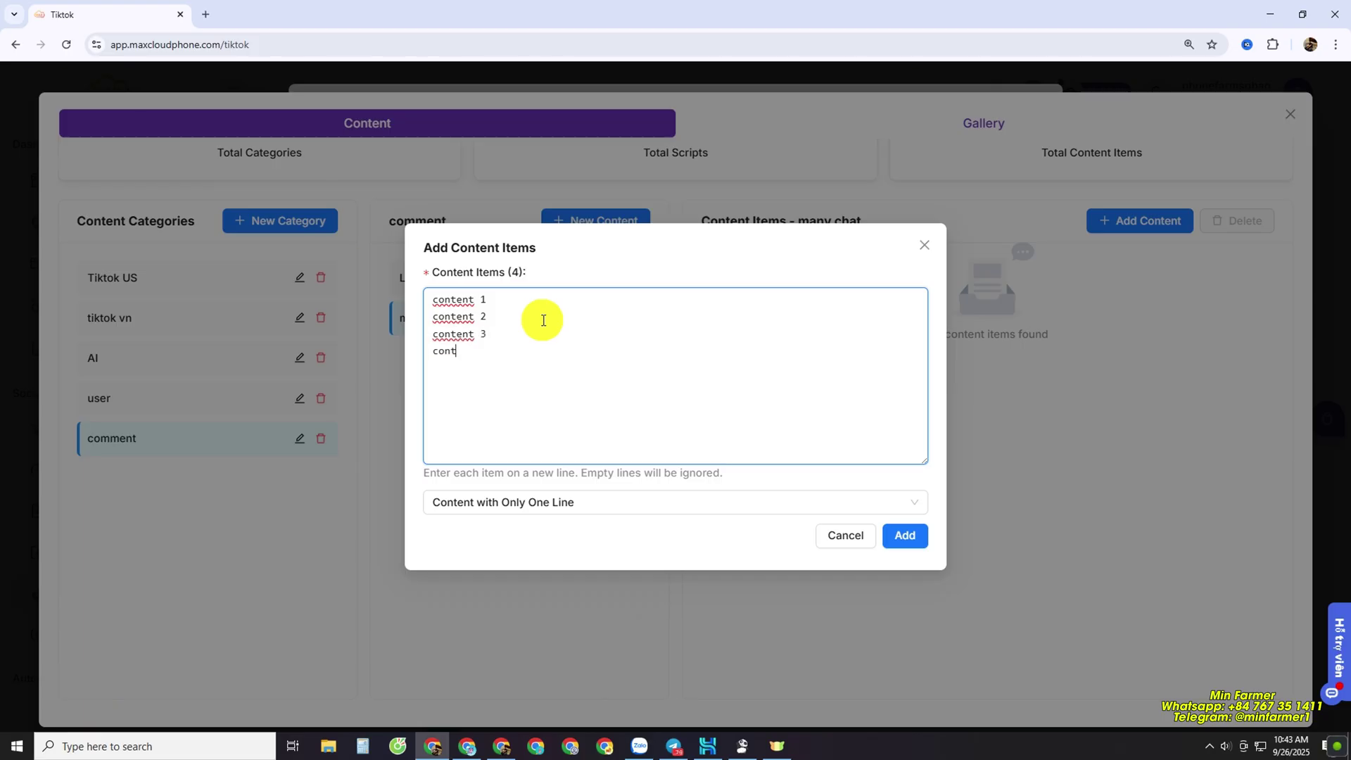
left_click(905, 536)
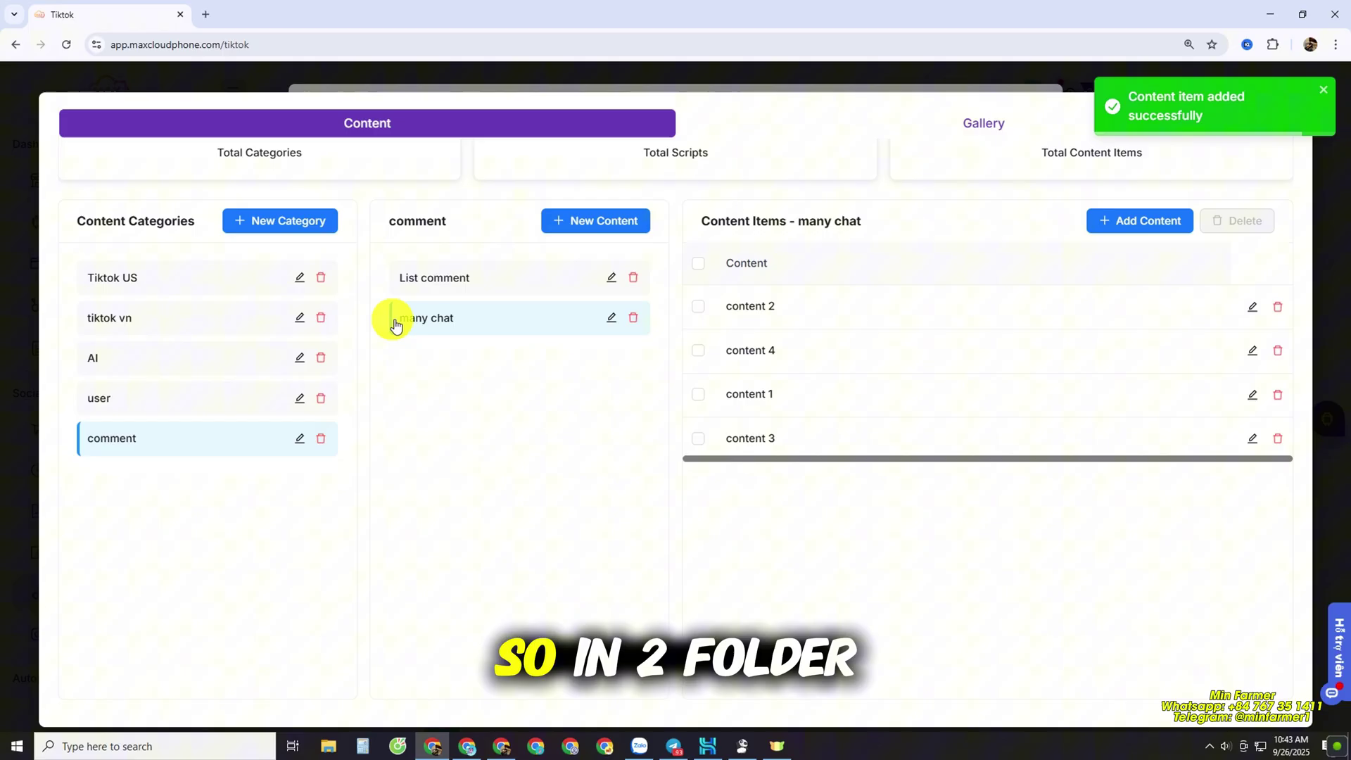
Compare the content items of List comment and many chat, and close the content manager
left_click(563, 284)
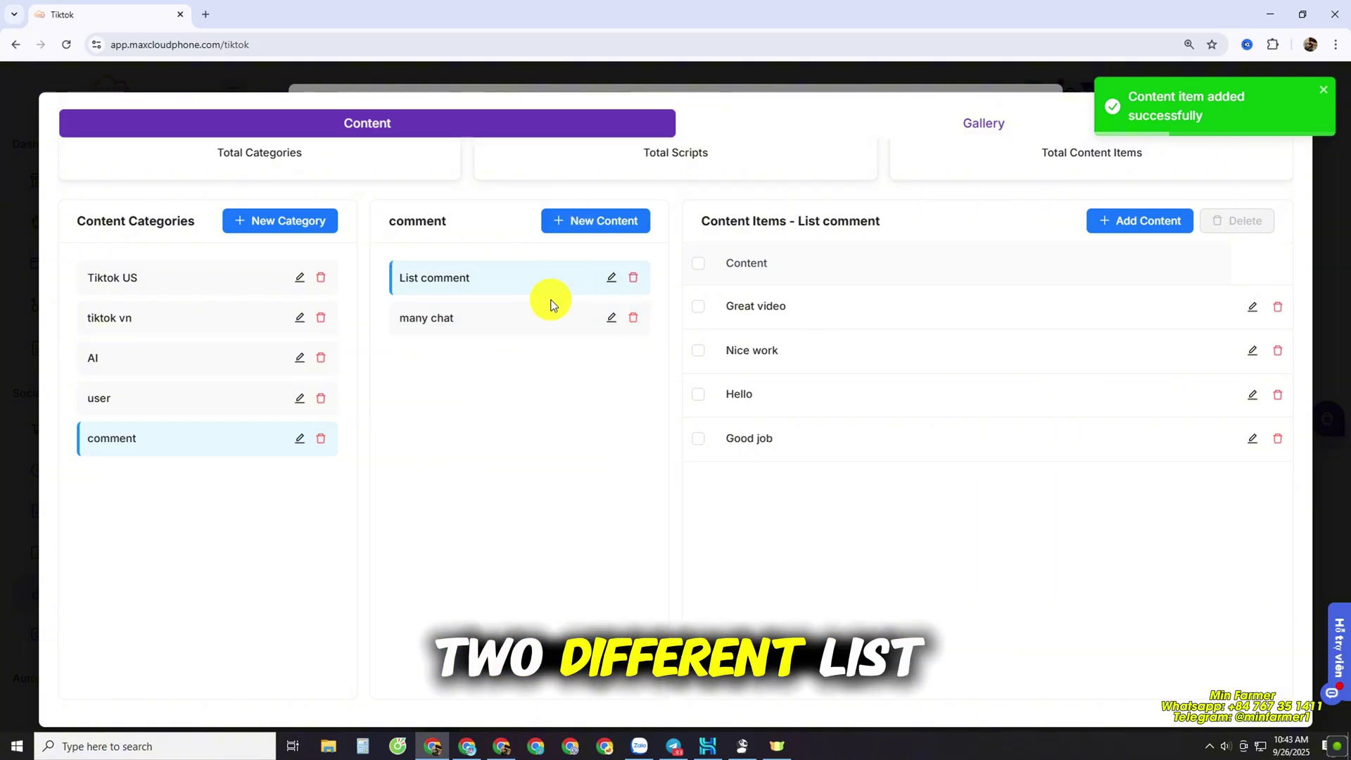
left_click(552, 310)
left_click(558, 282)
left_click(552, 315)
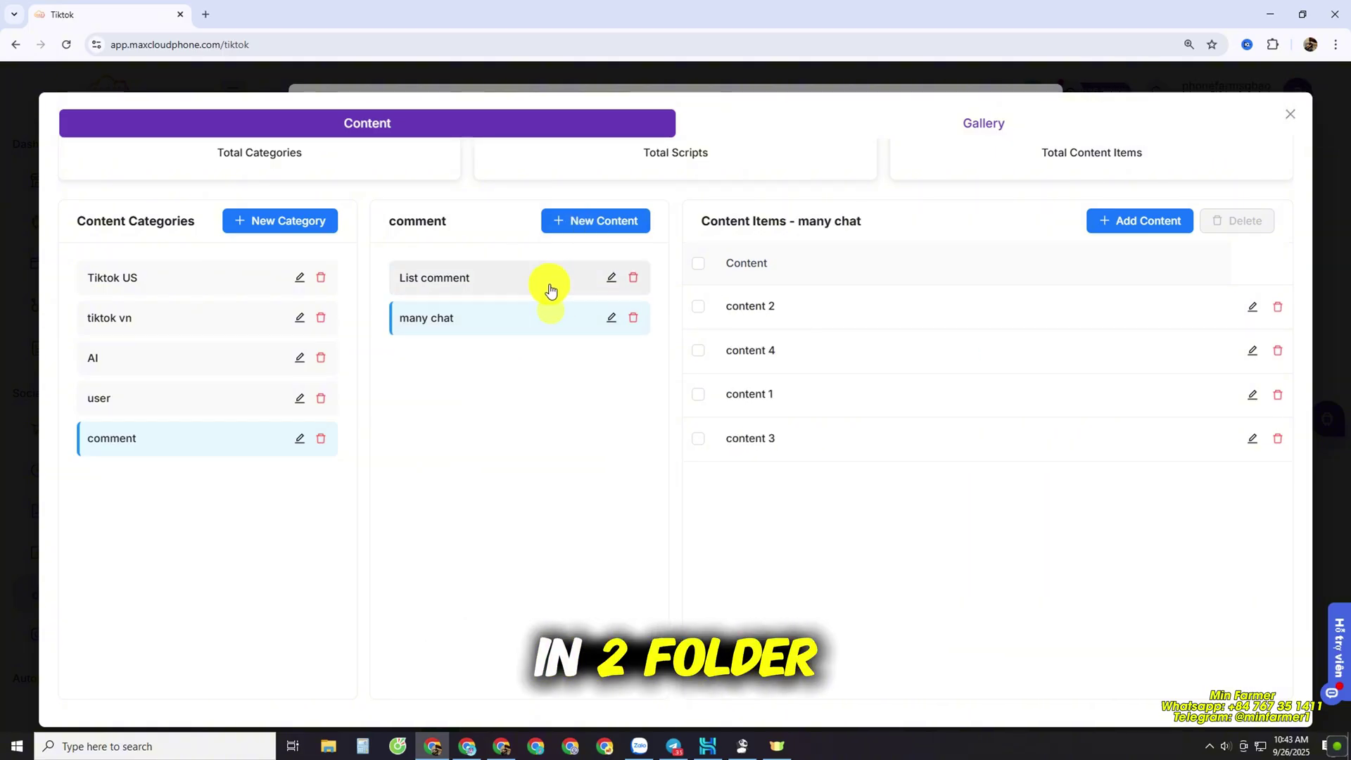
left_click(552, 281)
left_click(537, 314)
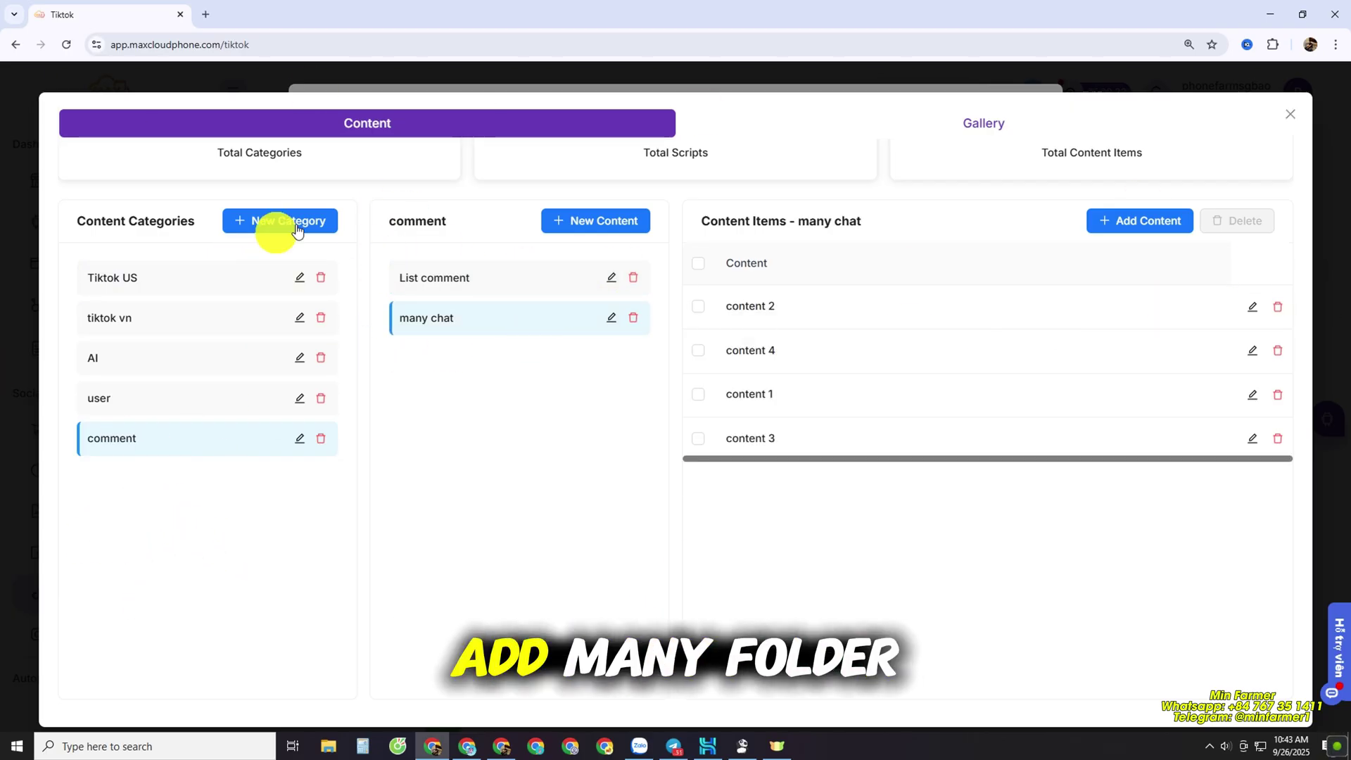
left_click(422, 321)
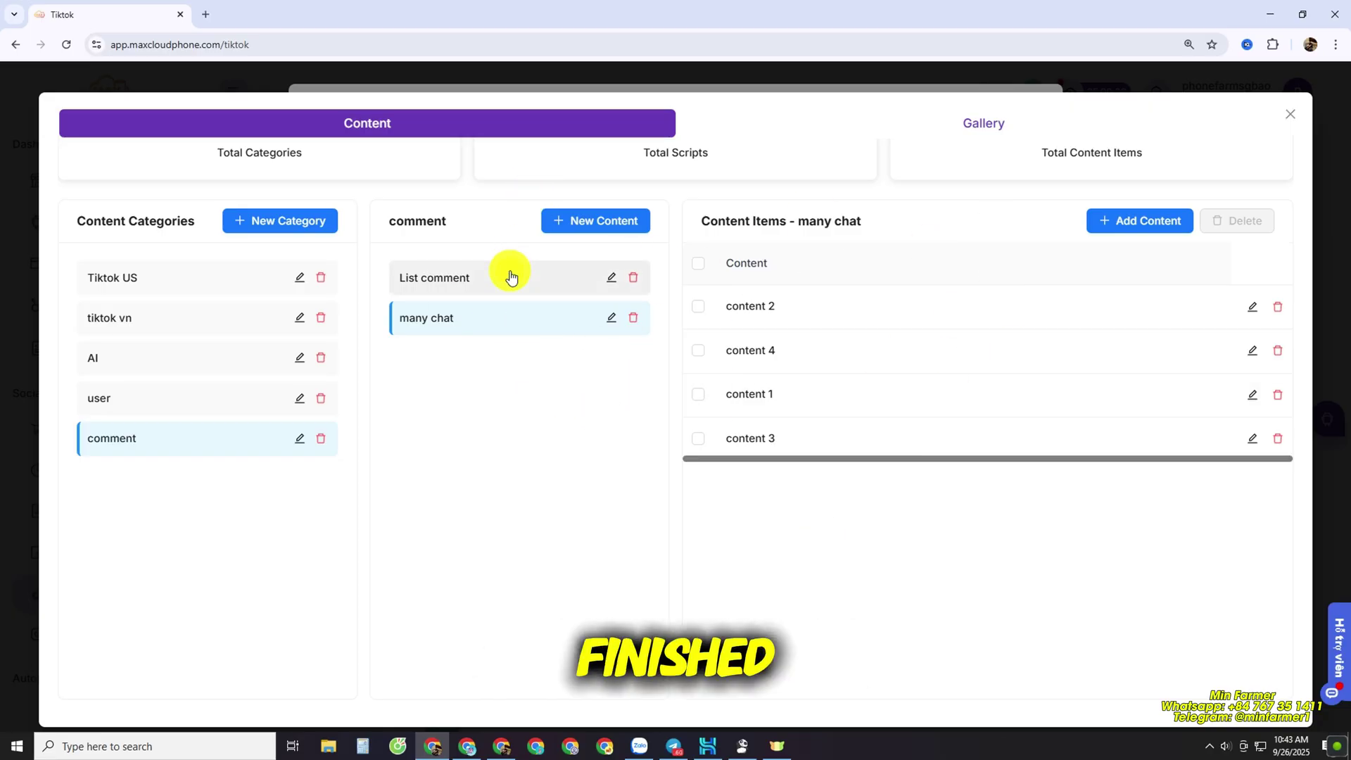
left_click(511, 276)
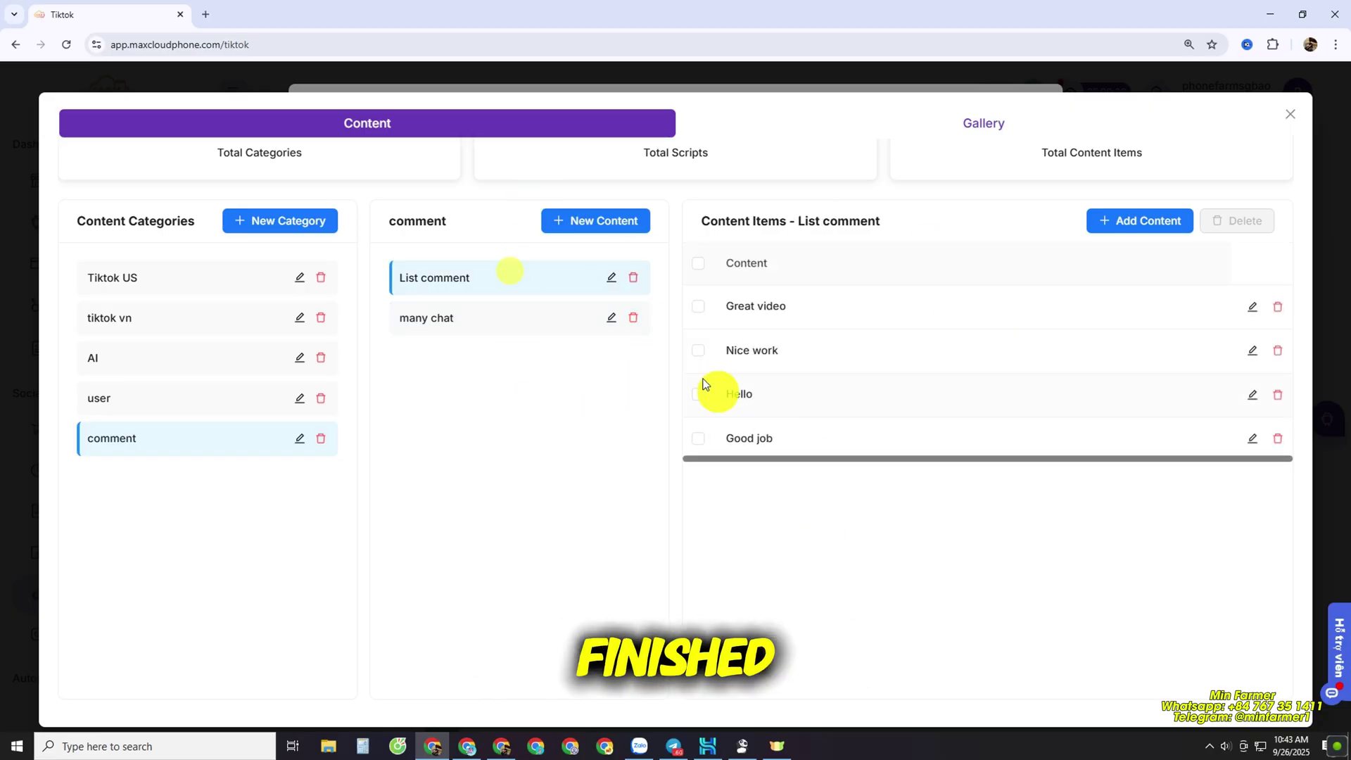
left_click(1285, 116)
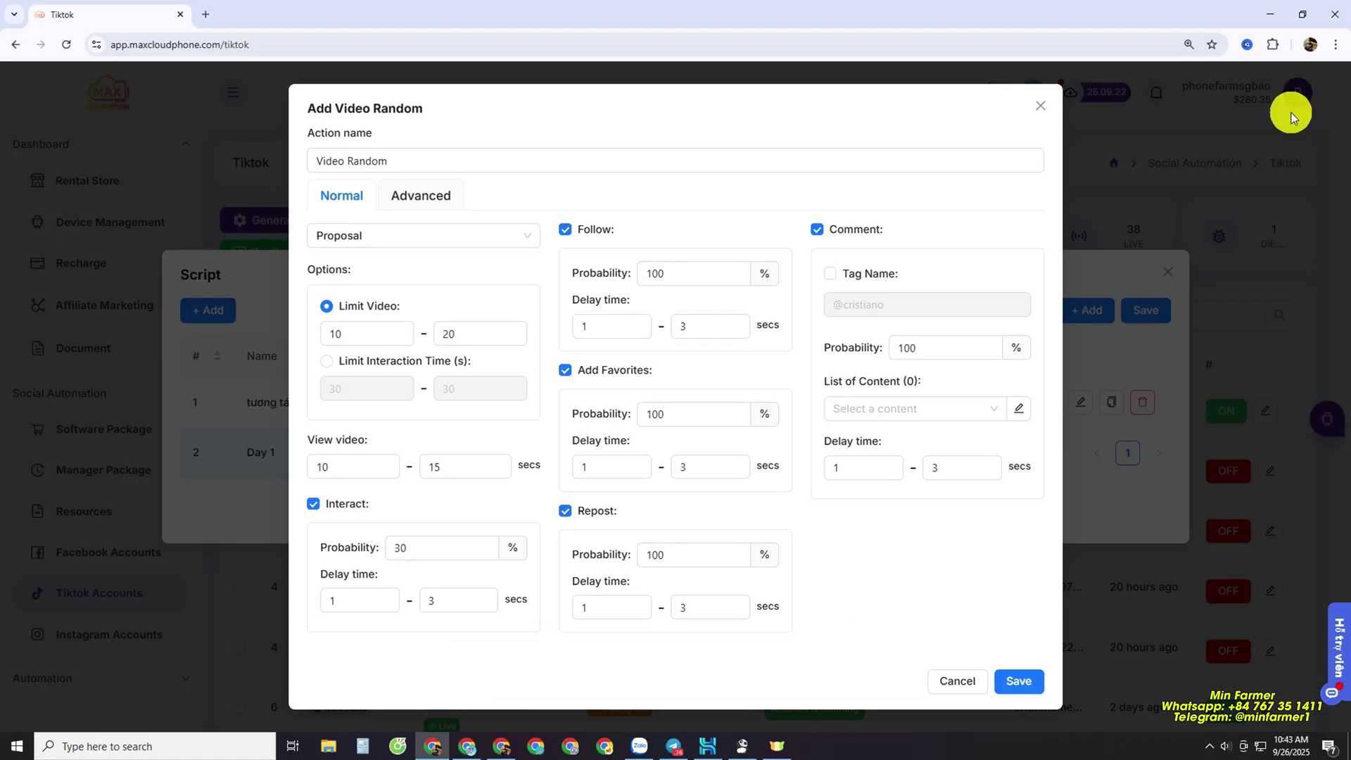
Check the available content lists for the comment setting, and close the Video Random form without saving
left_click(904, 408)
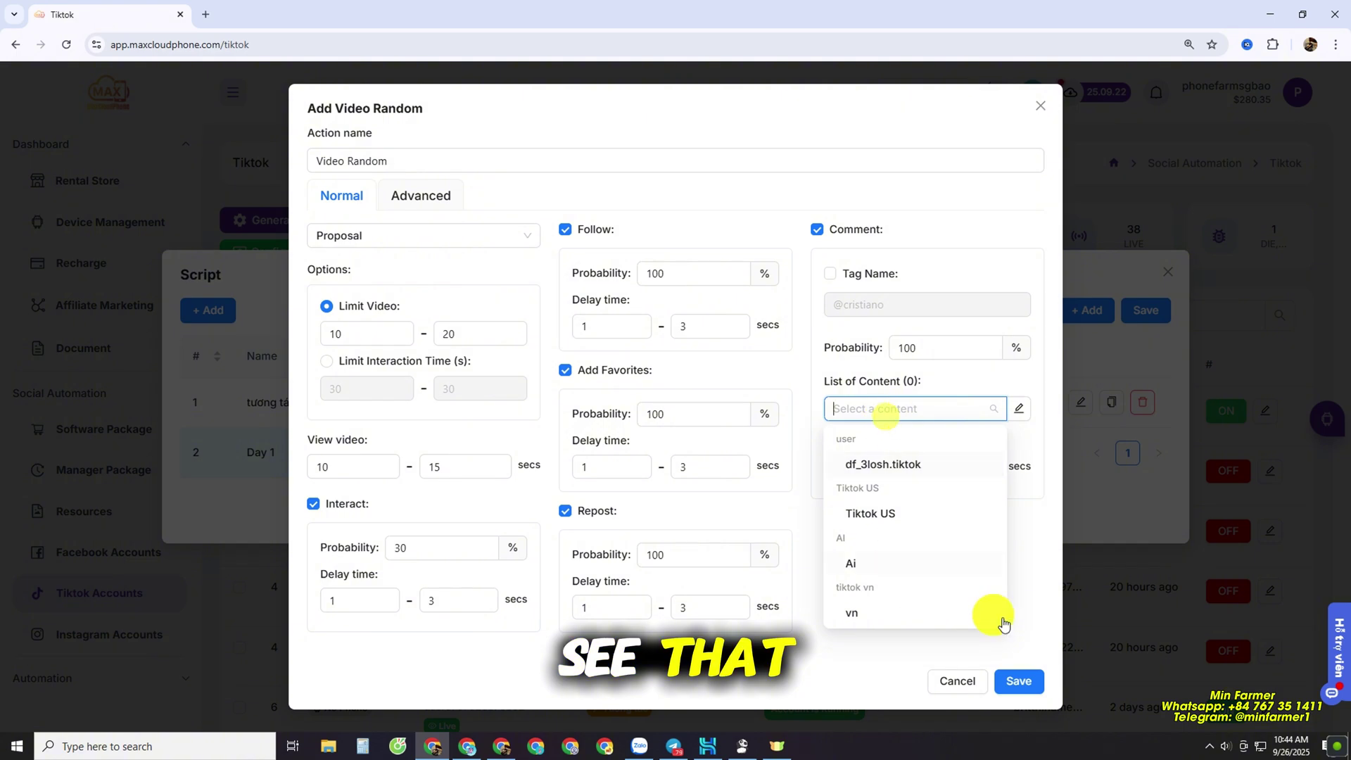
left_click(1024, 573)
left_click(899, 408)
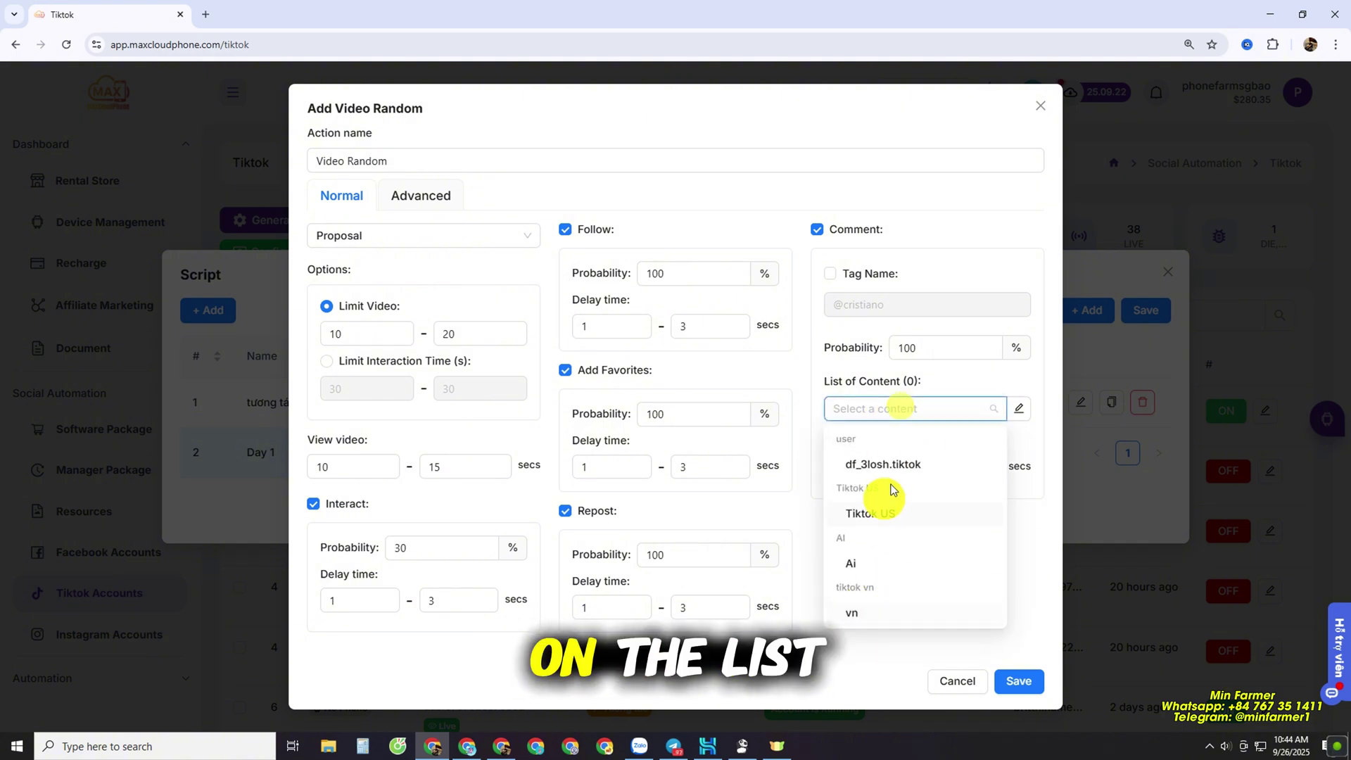
left_click(812, 471)
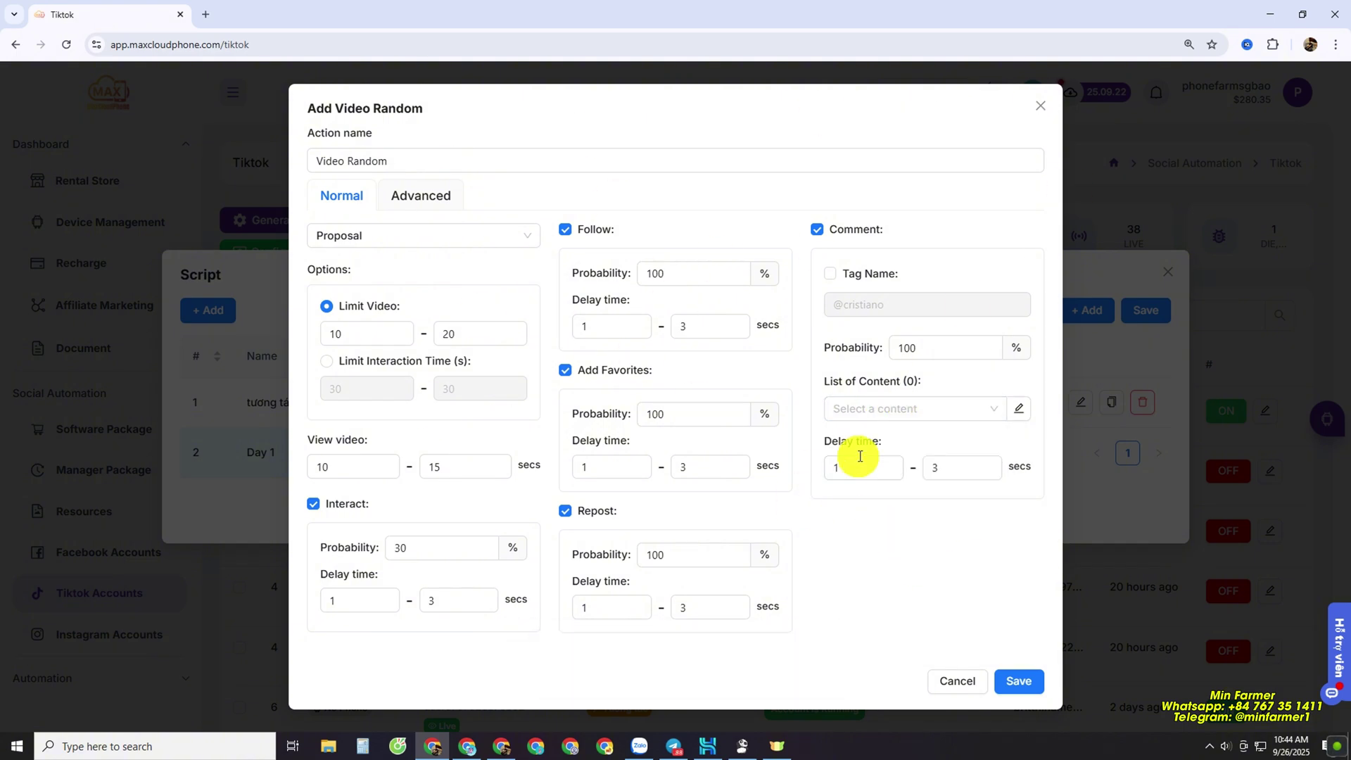
left_click(868, 406)
left_click(1038, 108)
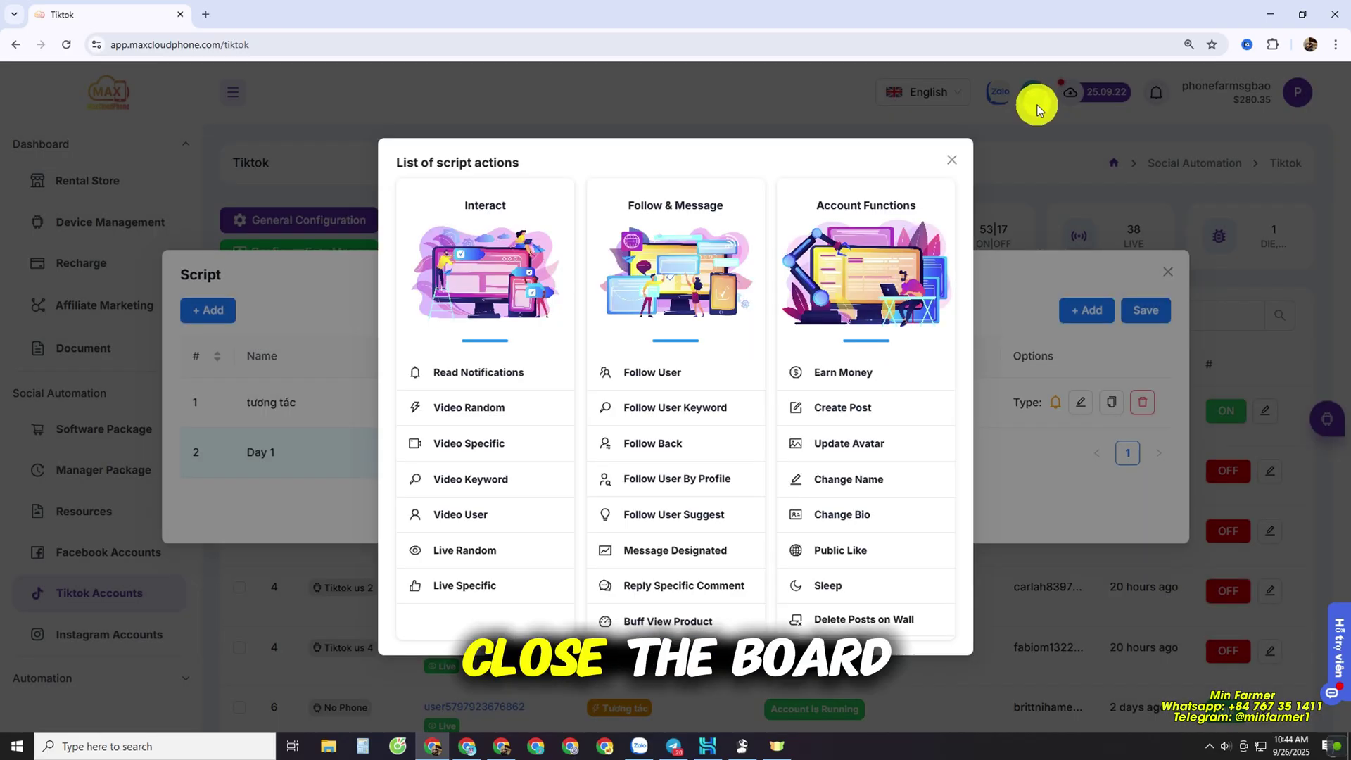
Start a new Video Random action, enable Comment and choose List comment as its content list
left_click(465, 412)
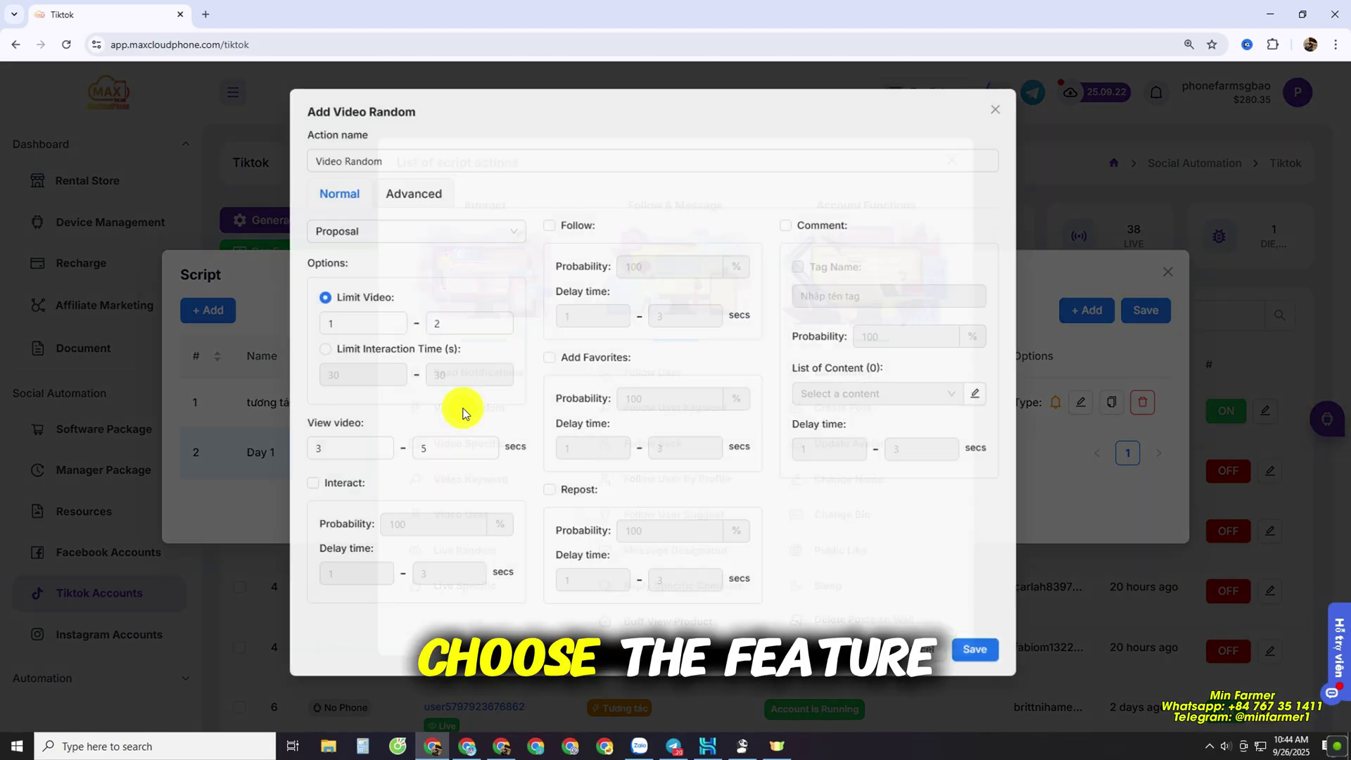
left_click(848, 230)
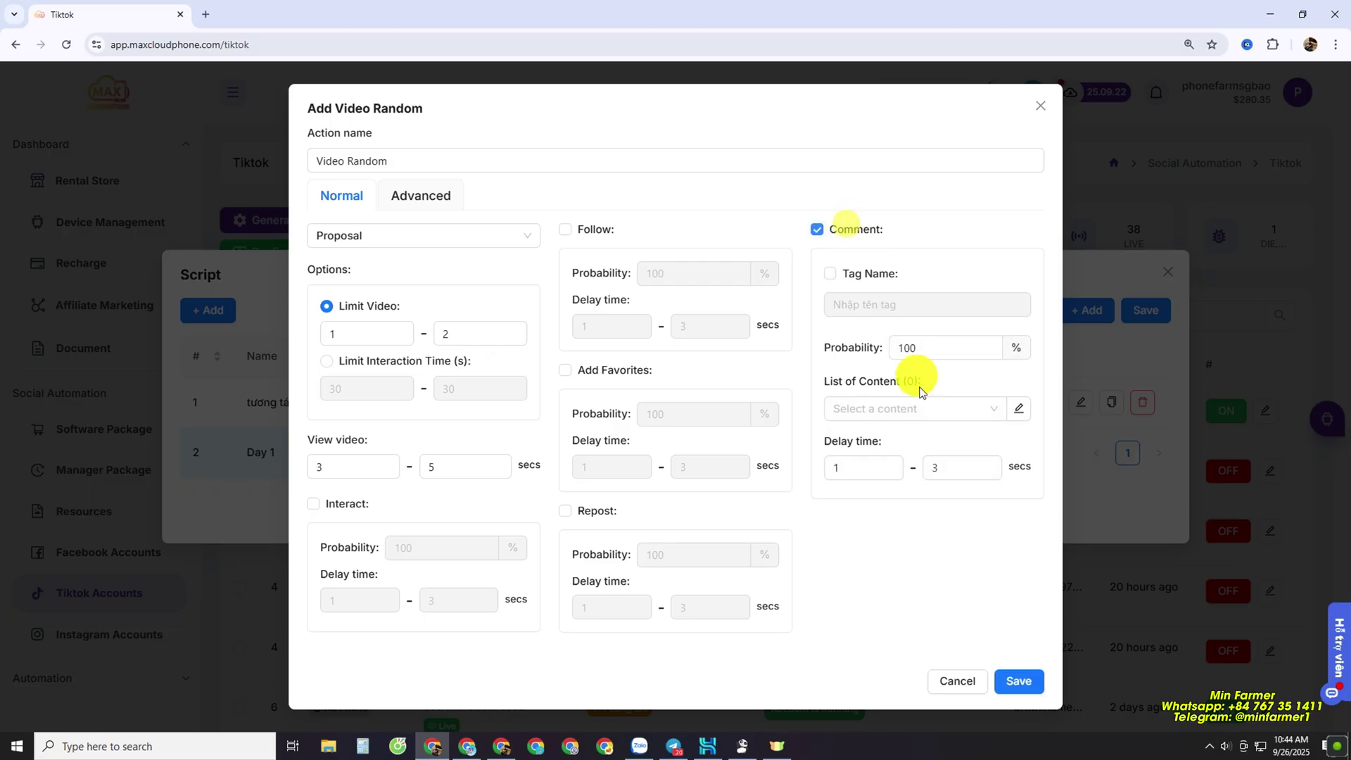
left_click(918, 409)
scroll(906, 521, "down", 1)
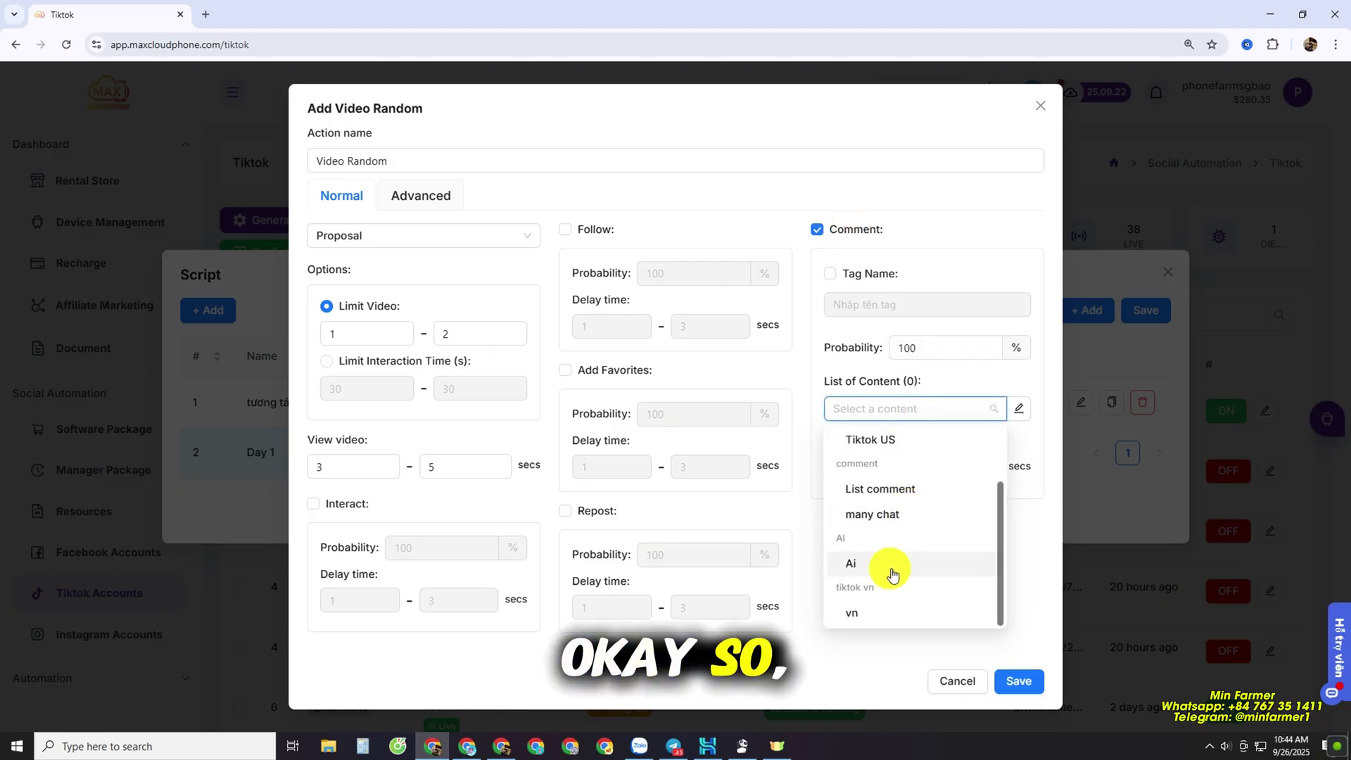
scroll(929, 577, "up", 1)
scroll(887, 542, "down", 1)
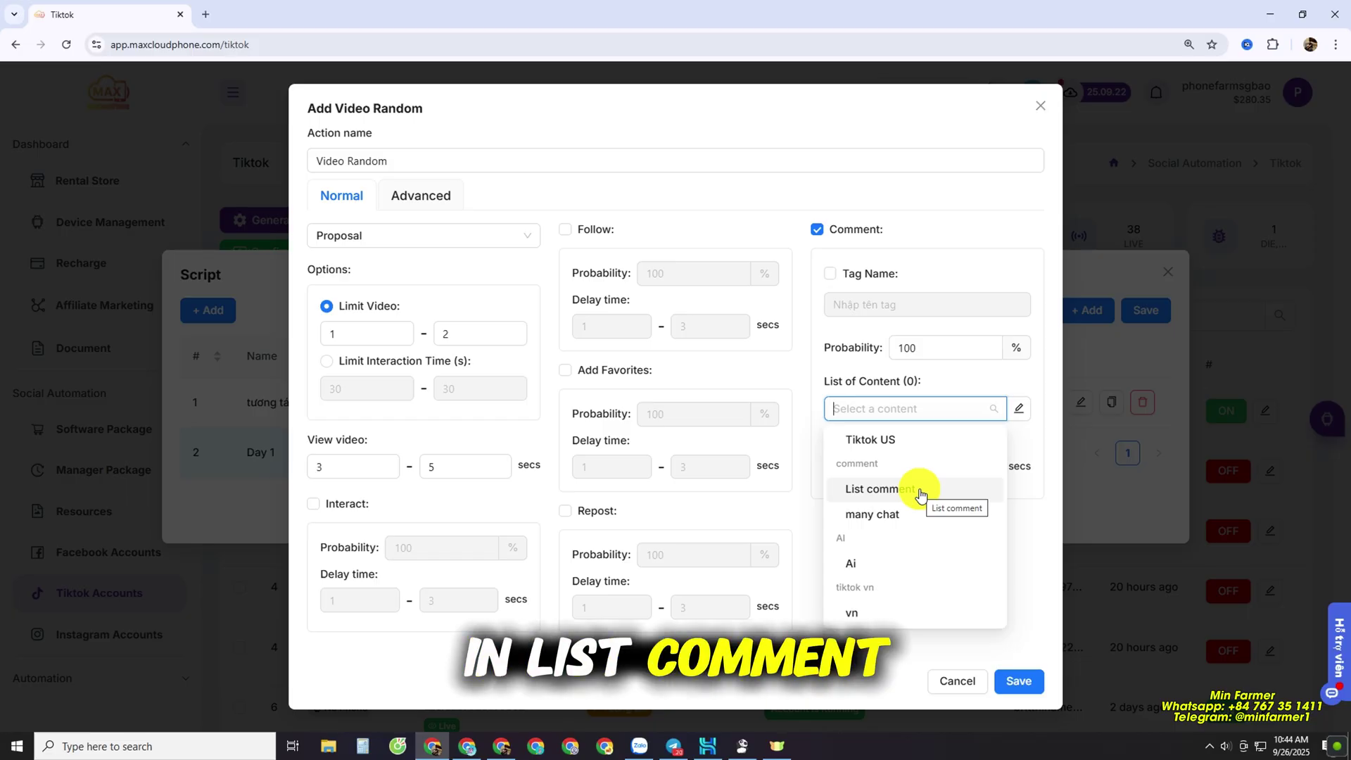
left_click(872, 489)
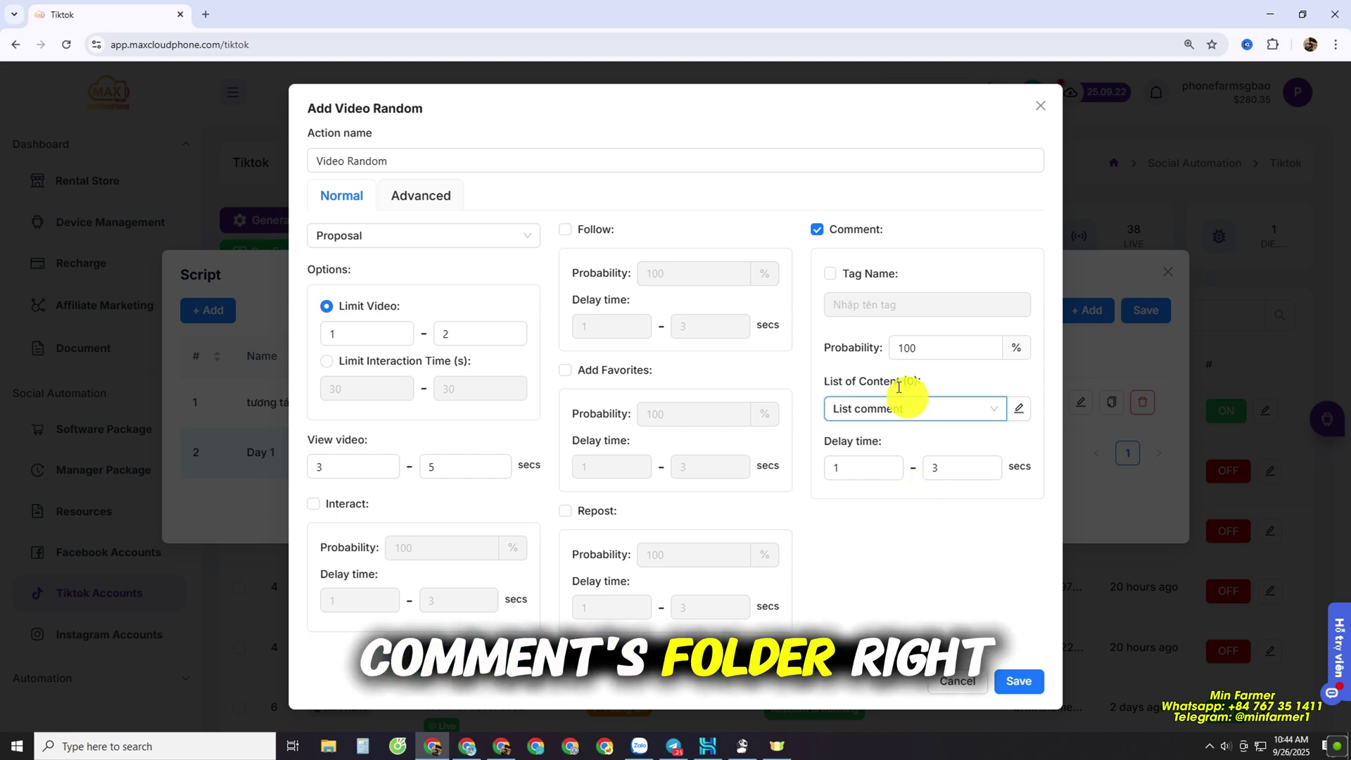
left_click(932, 408)
left_click(986, 624)
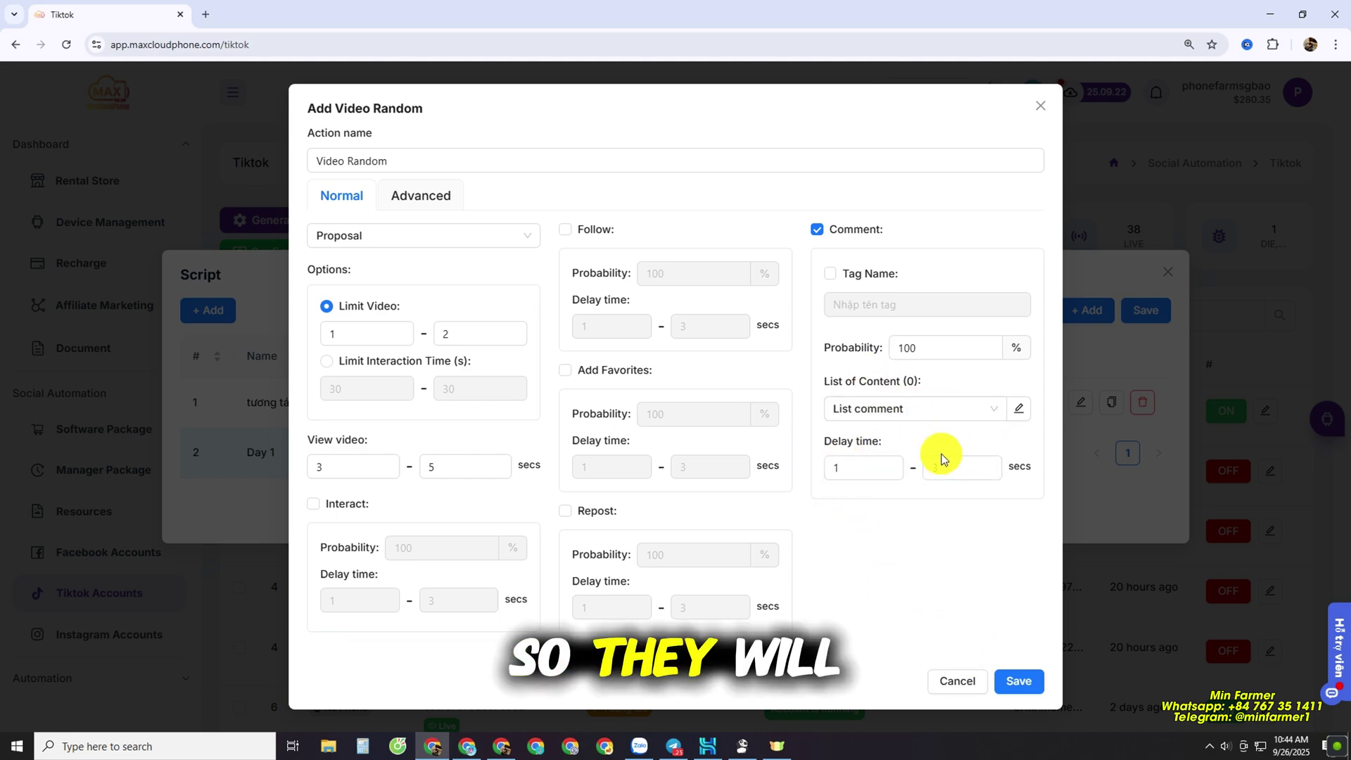
Review the content items of List comment in the comment category, and close the content manager
left_click(1018, 409)
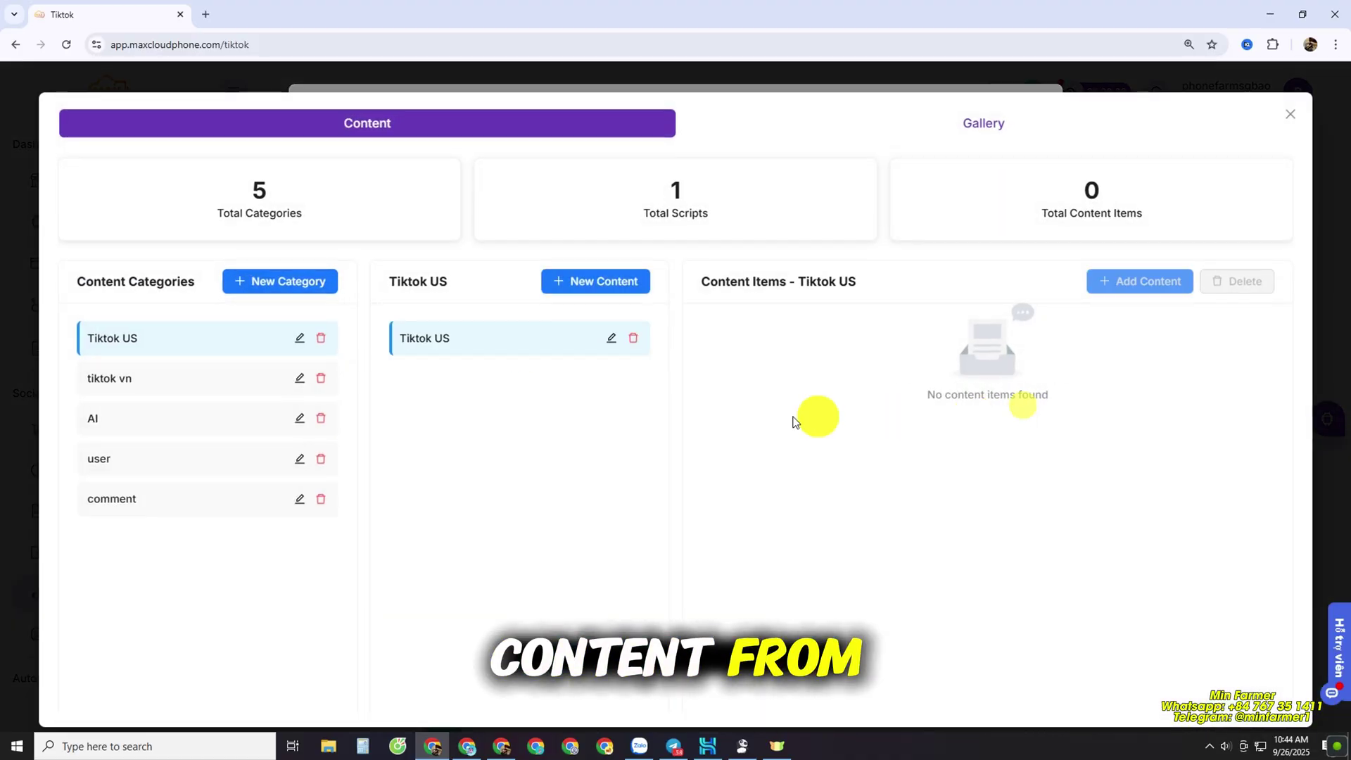
left_click(137, 497)
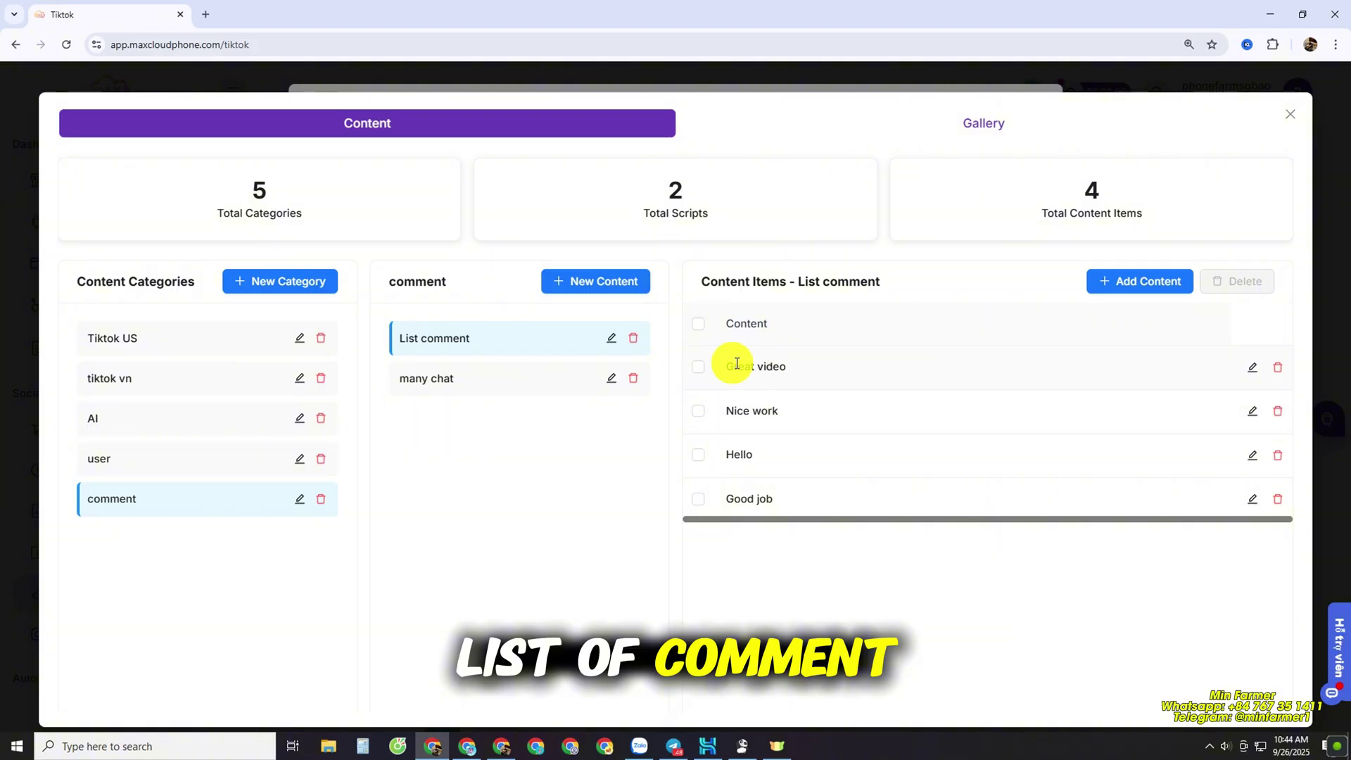
left_click(1310, 116)
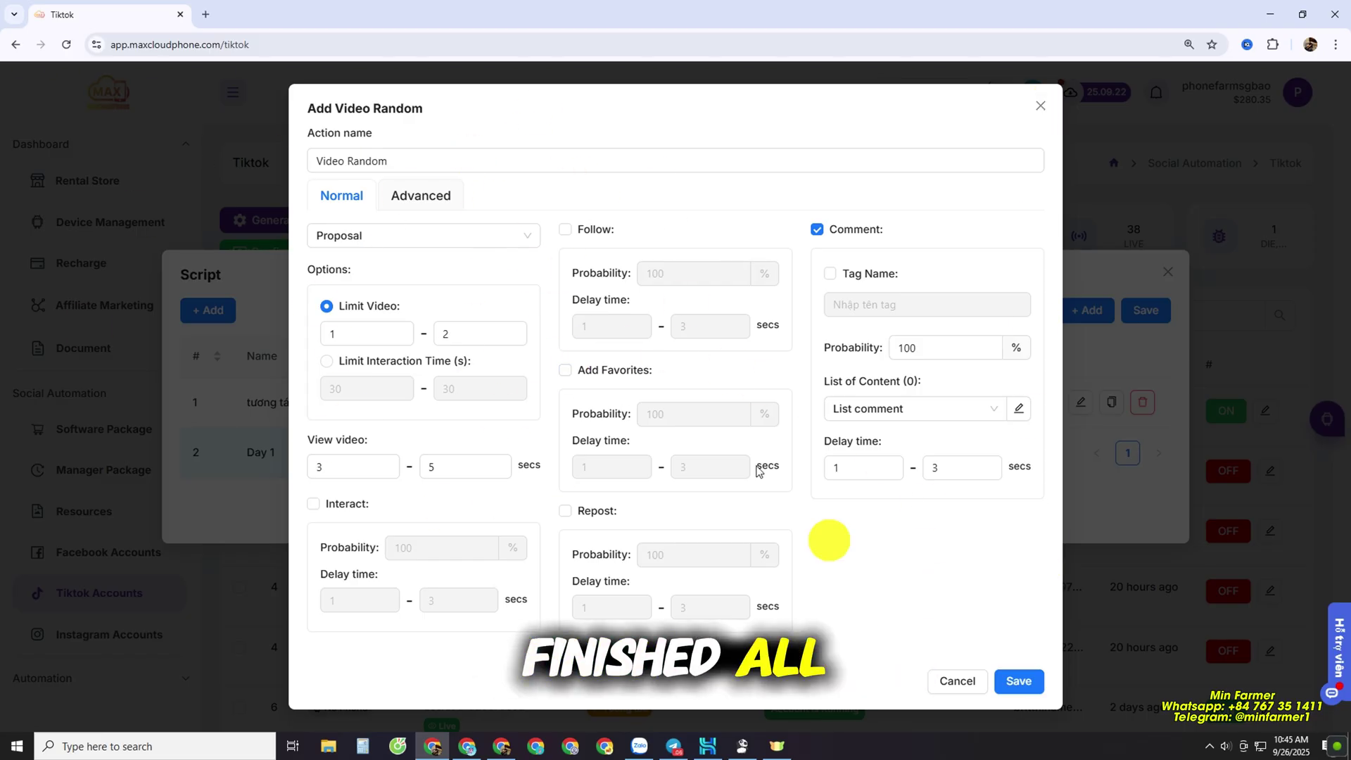
Set the Video Random action's video limit to 5–10 videos
double_click(364, 338)
type("5")
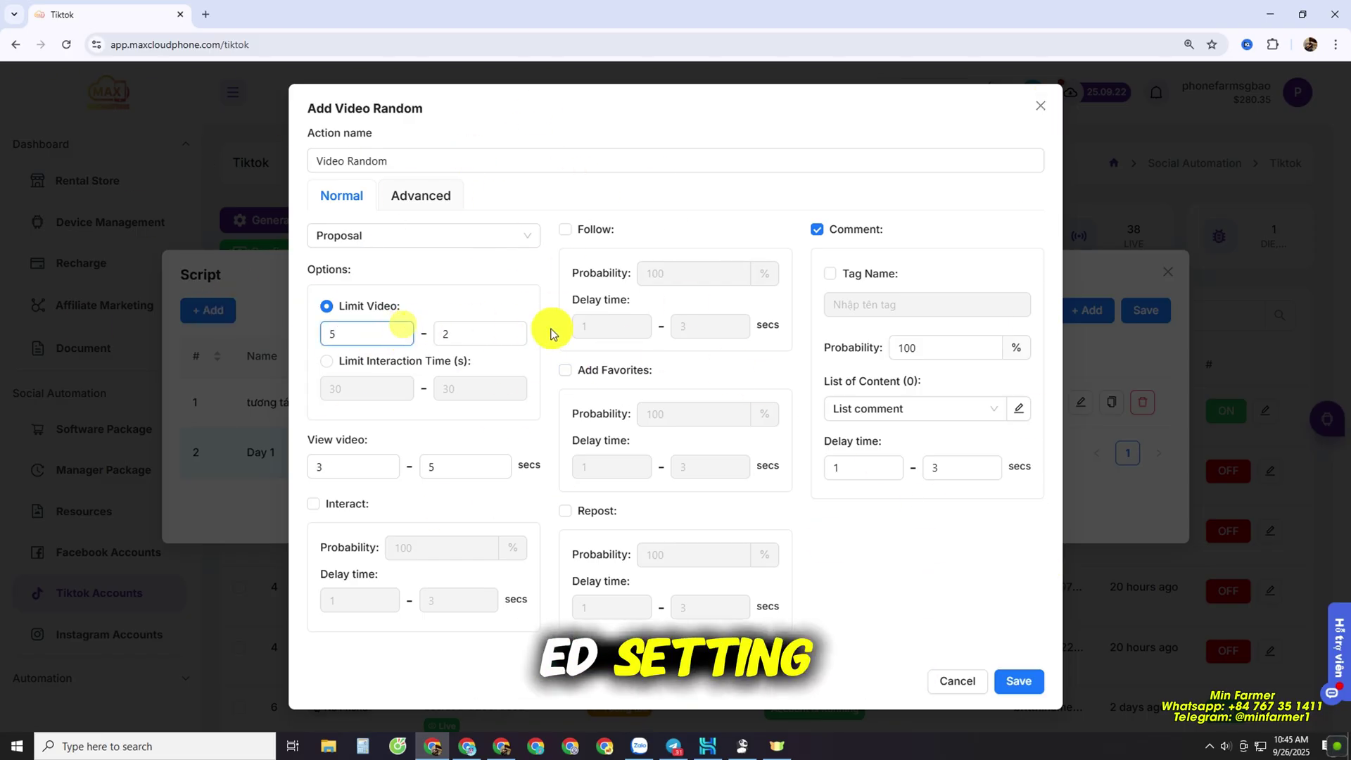
left_click(527, 333)
type("4")
key("BackSpace")
type("8")
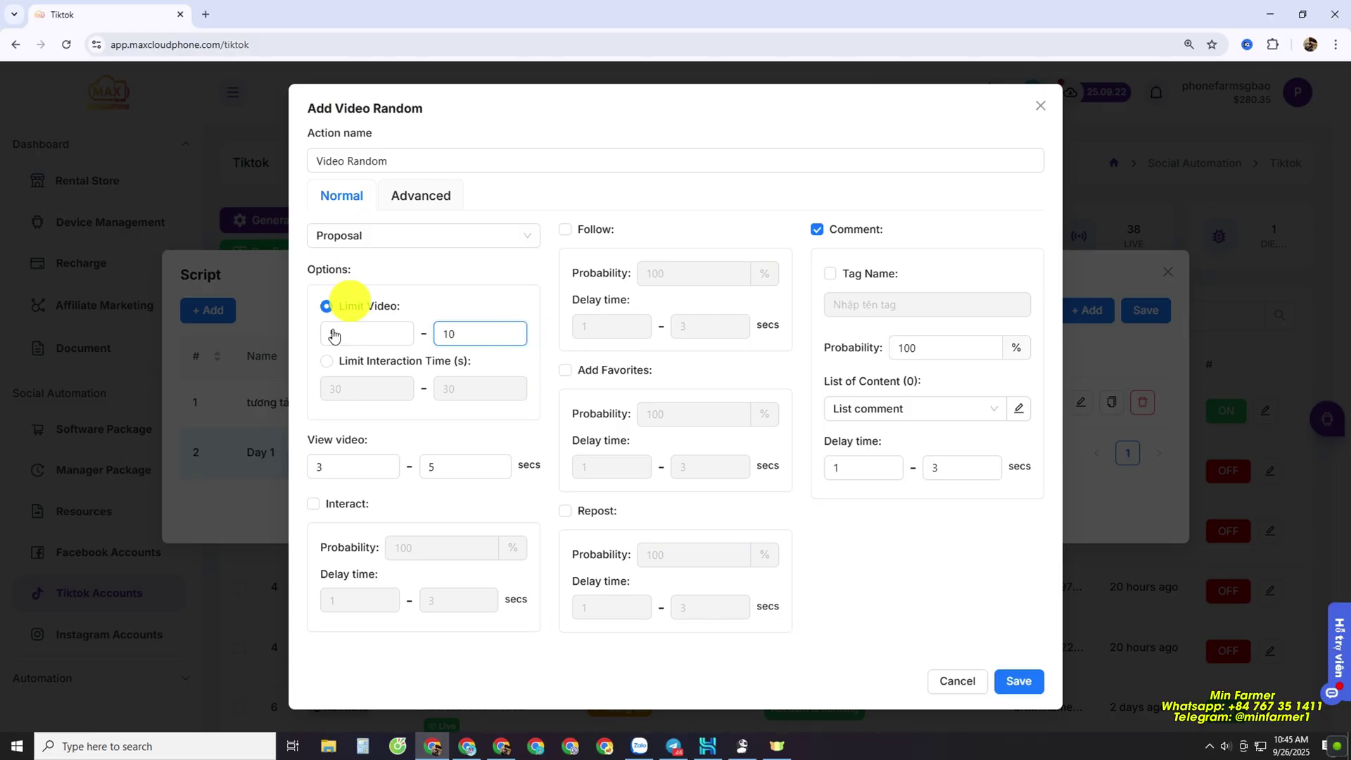
type("10")
Set the Video Random action's view time per video to 5–9 seconds
left_click(356, 466)
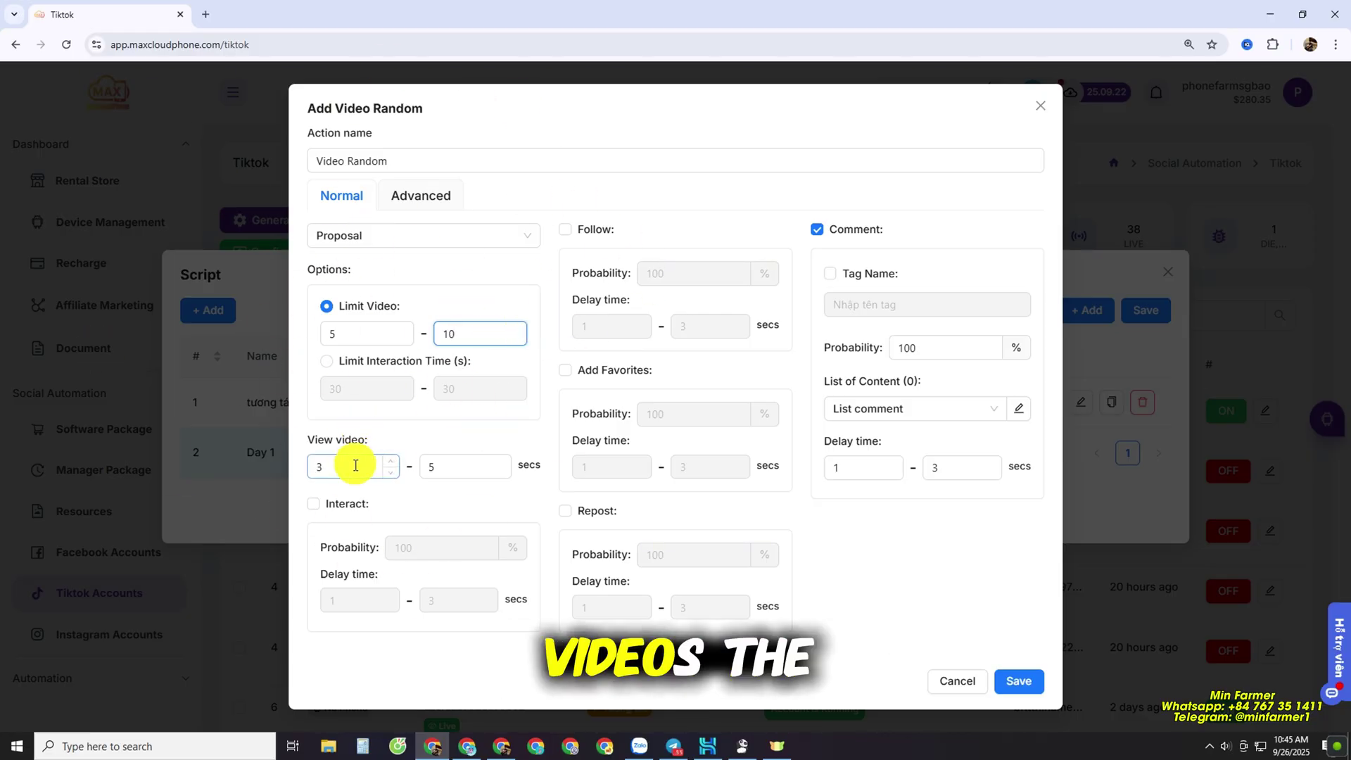
type("3")
key("BackSpace")
type("5")
left_click(493, 466)
type("7")
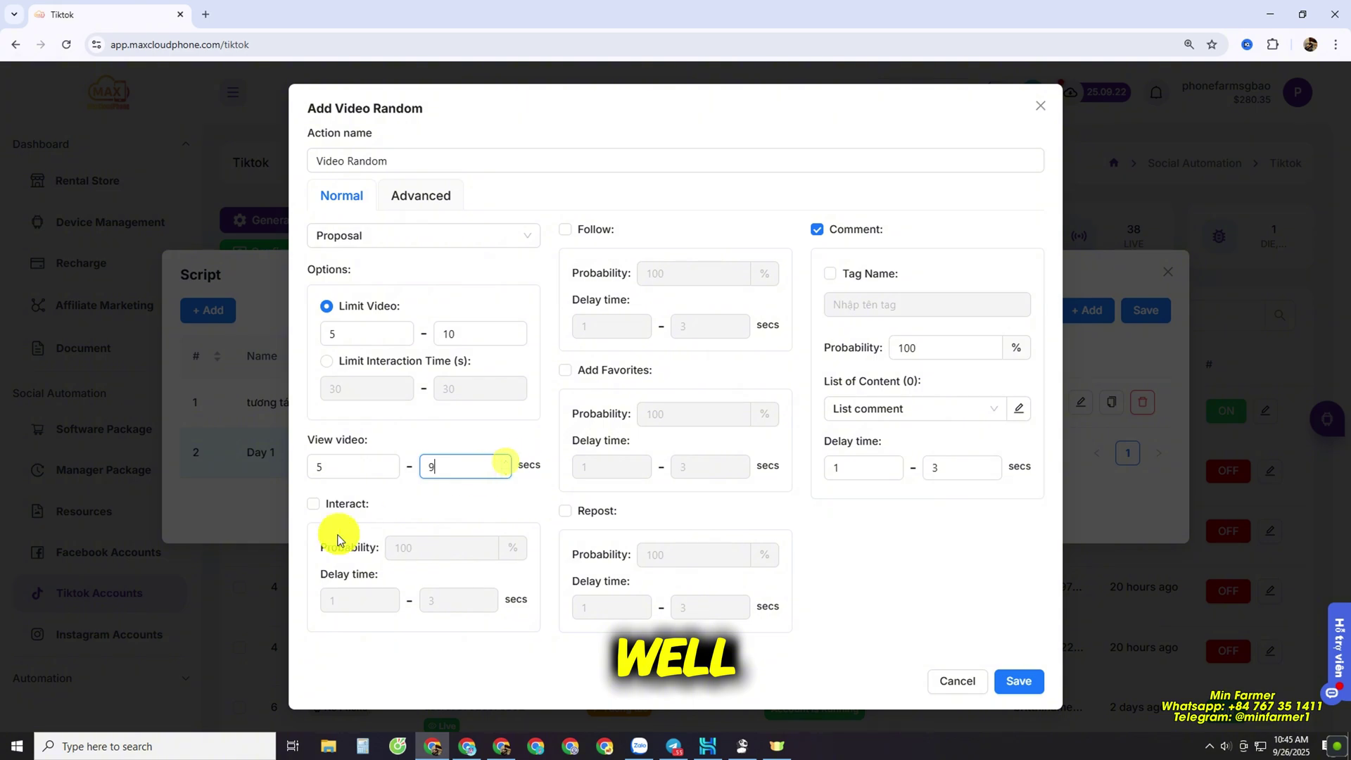
Enable Interact with a probability of 50%, and save the Video Random action to the Day 1 script
left_click(315, 503)
double_click(423, 546)
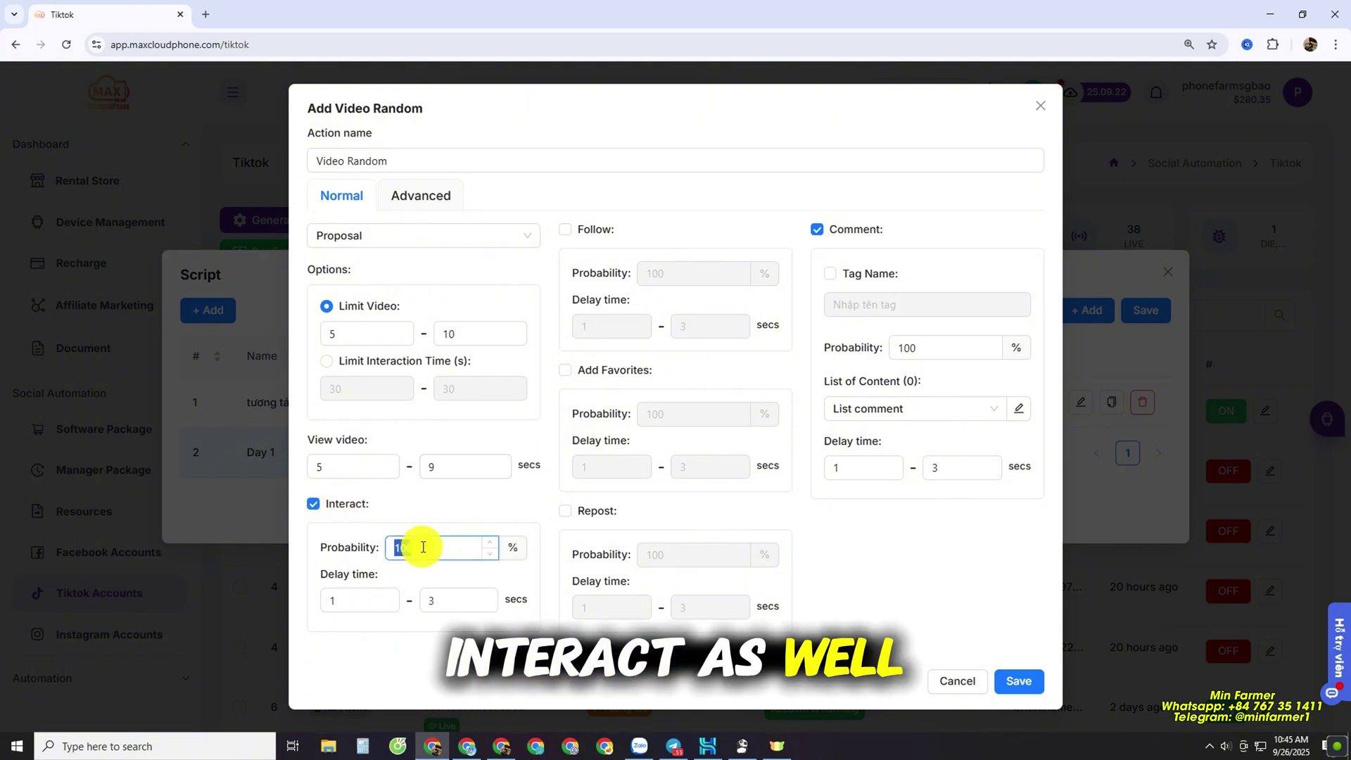
type("50")
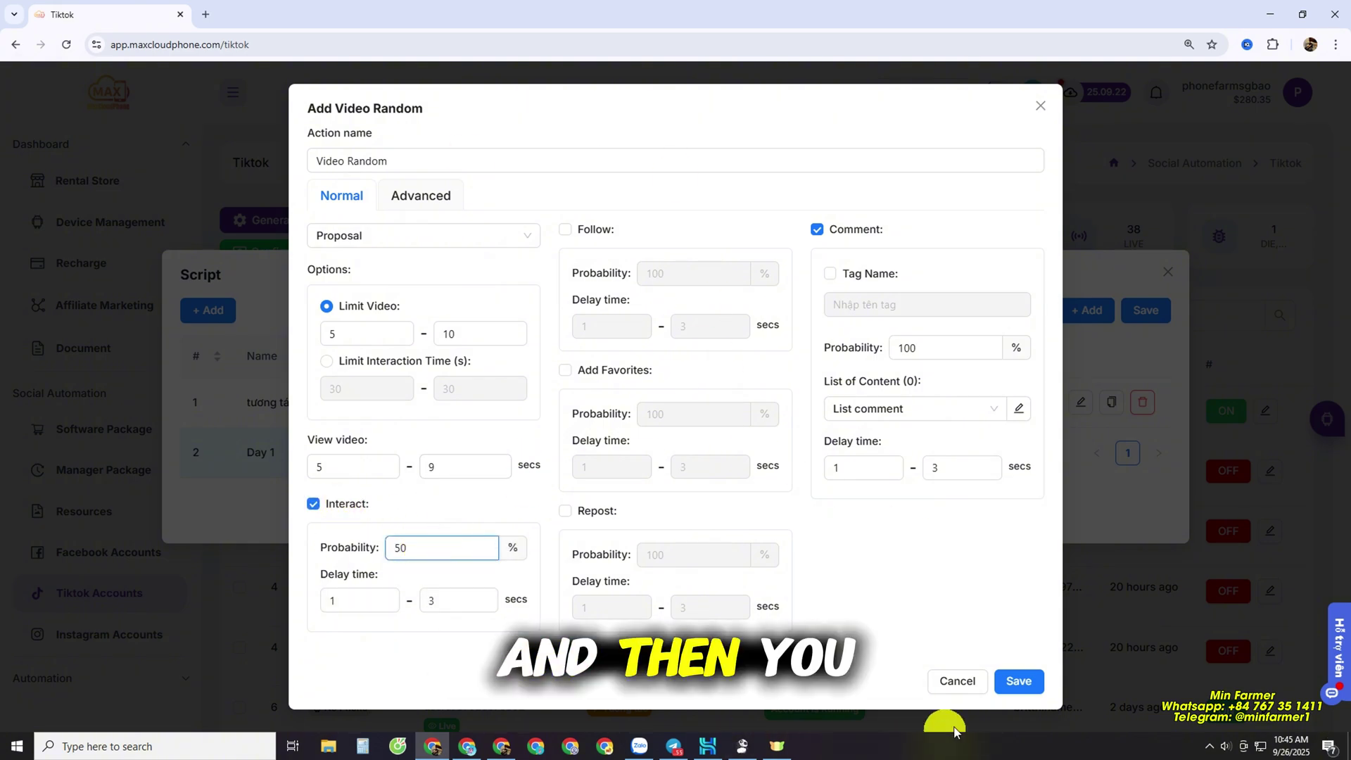
left_click(1017, 681)
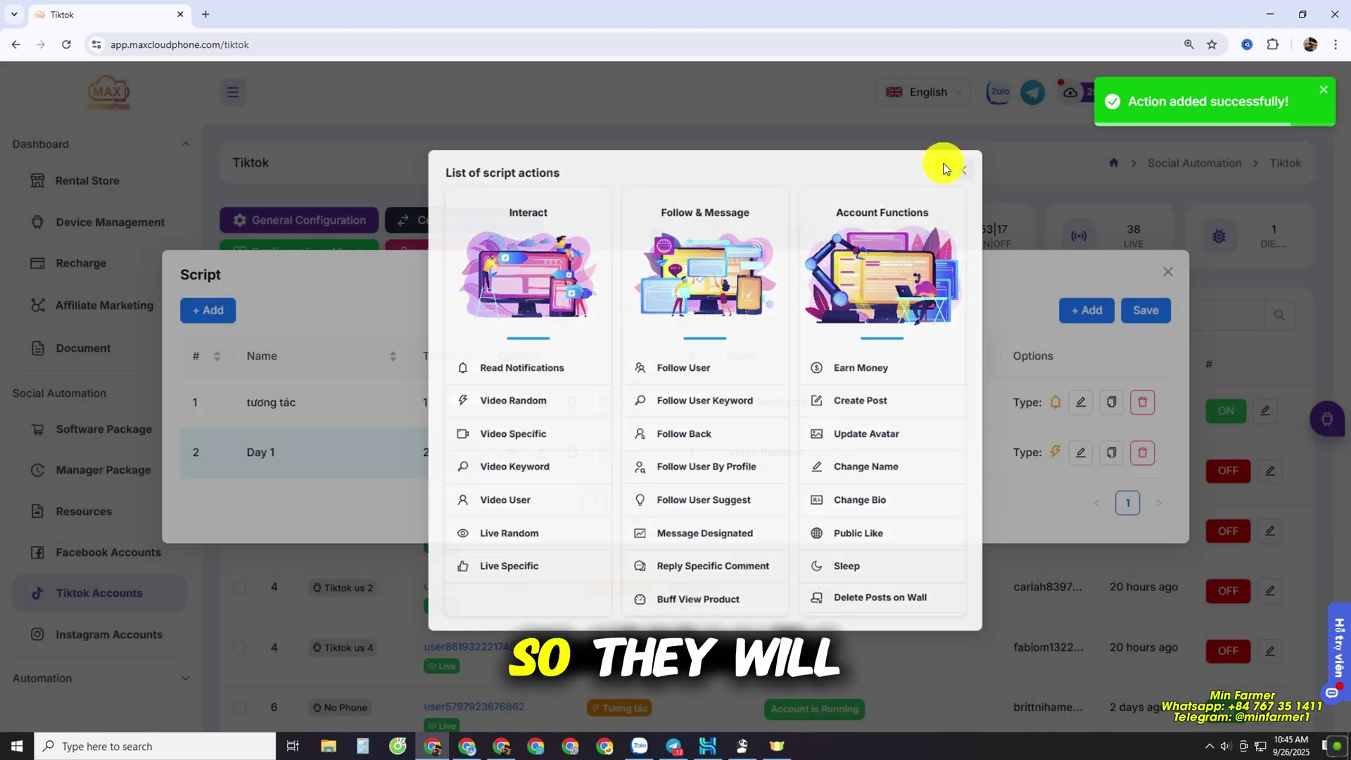
left_click(957, 168)
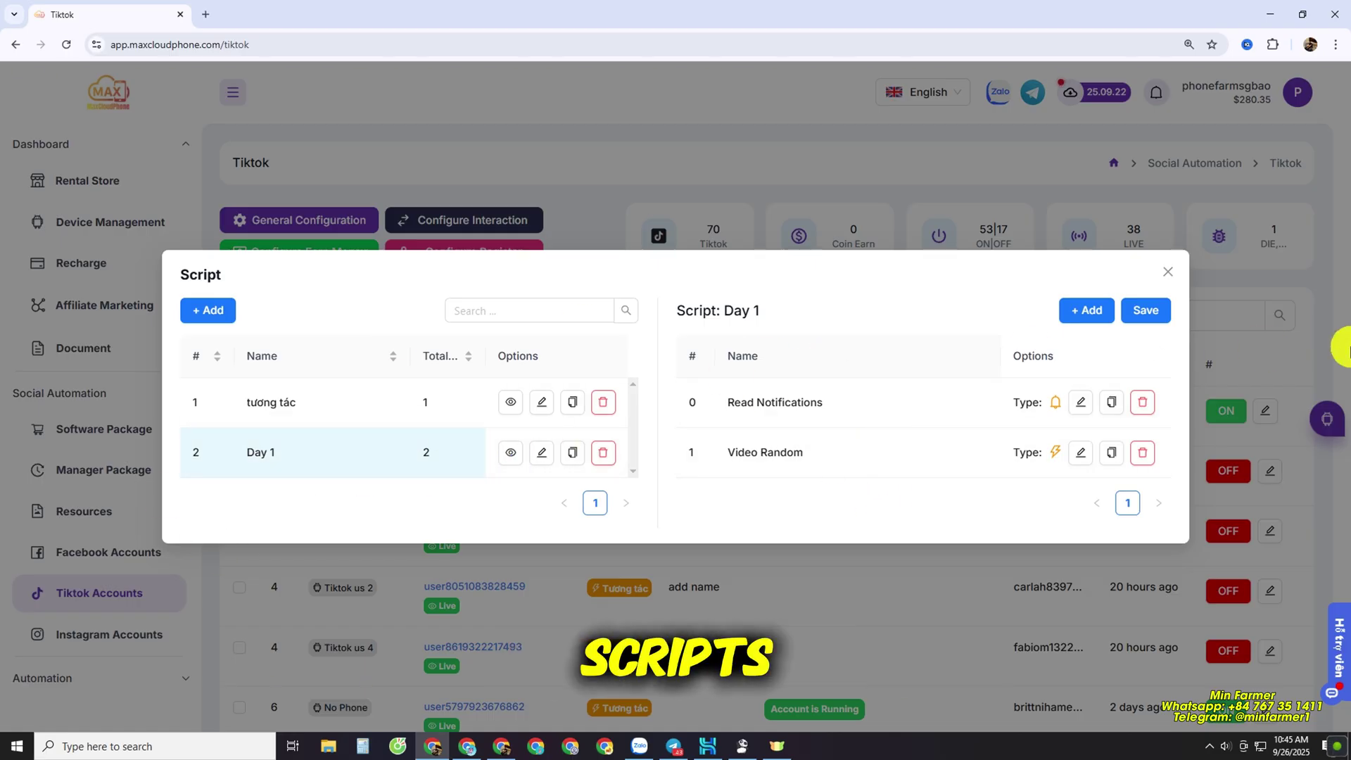
Start a Video Keyword action for the Day 1 script with marketing as its keyword
left_click(1087, 310)
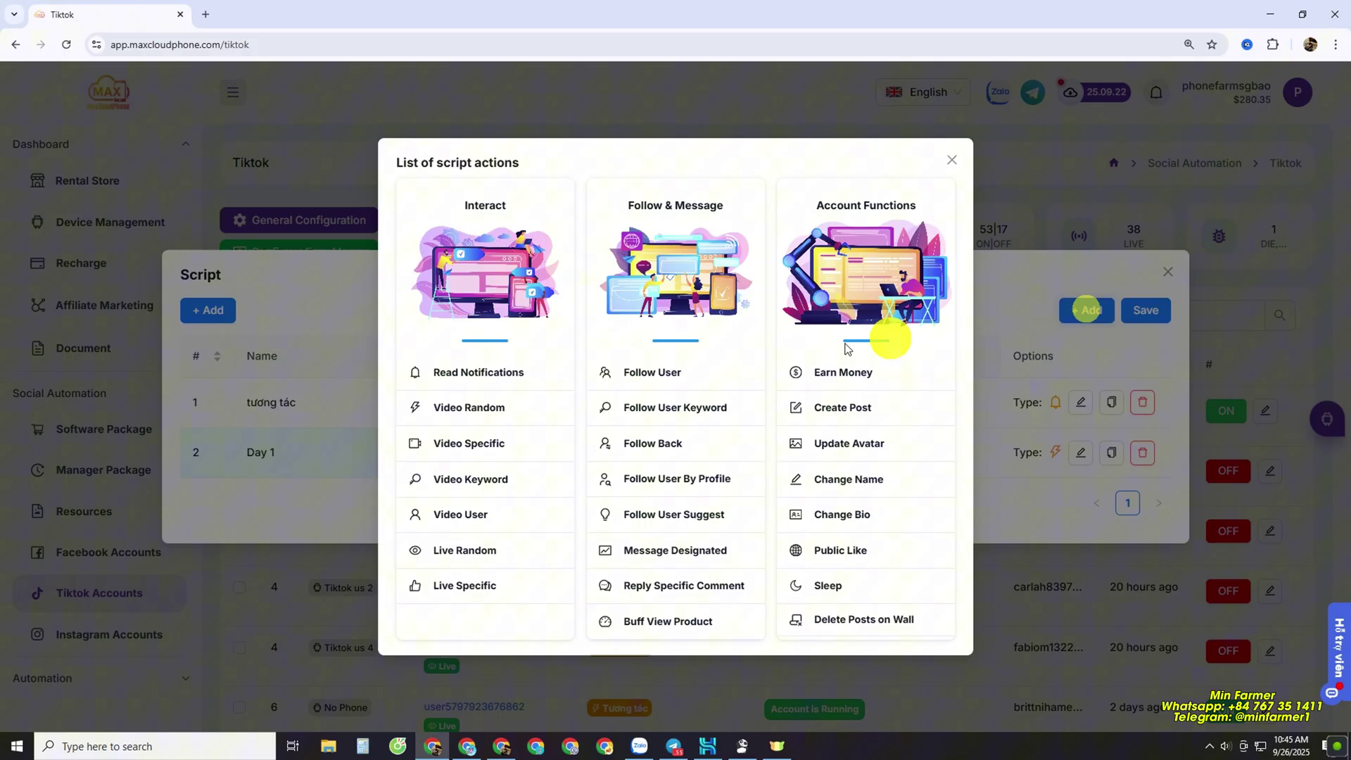
left_click(514, 478)
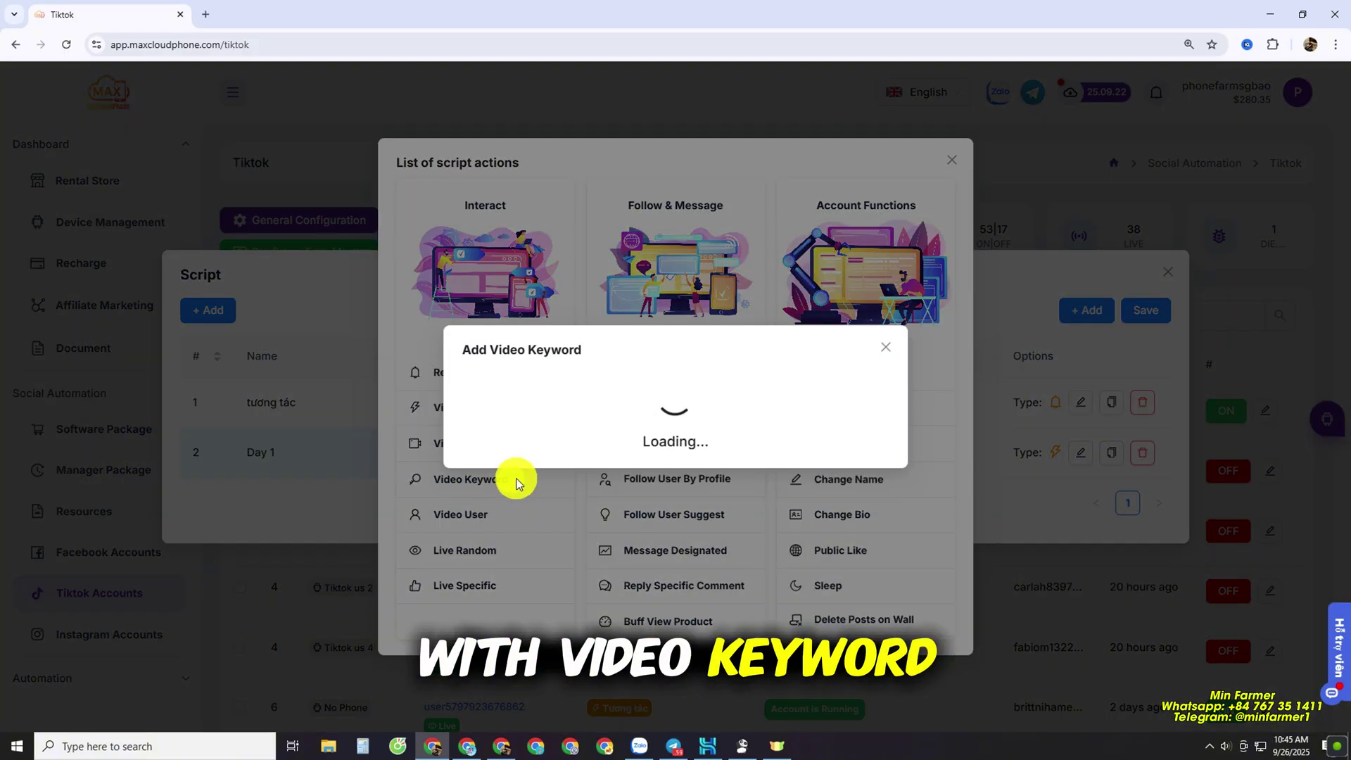
left_click(395, 230)
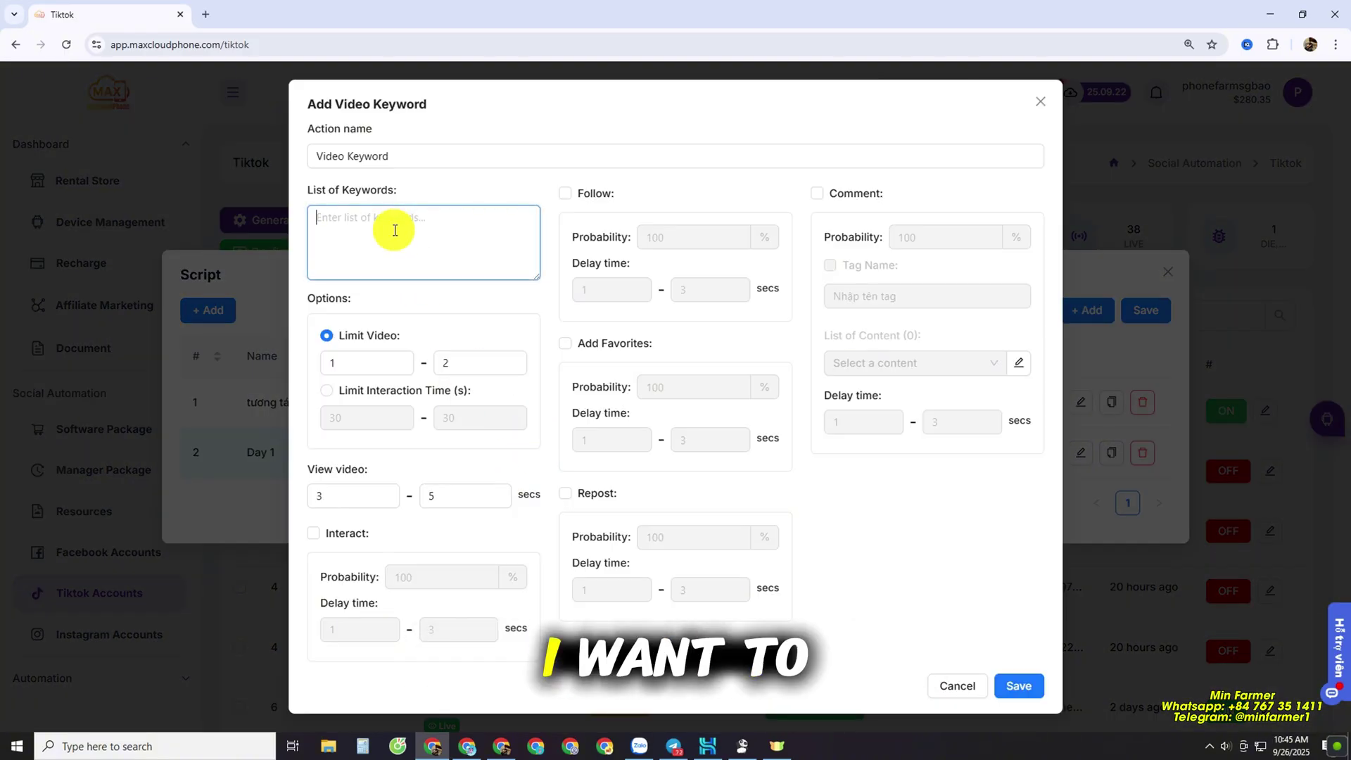
type("marketing")
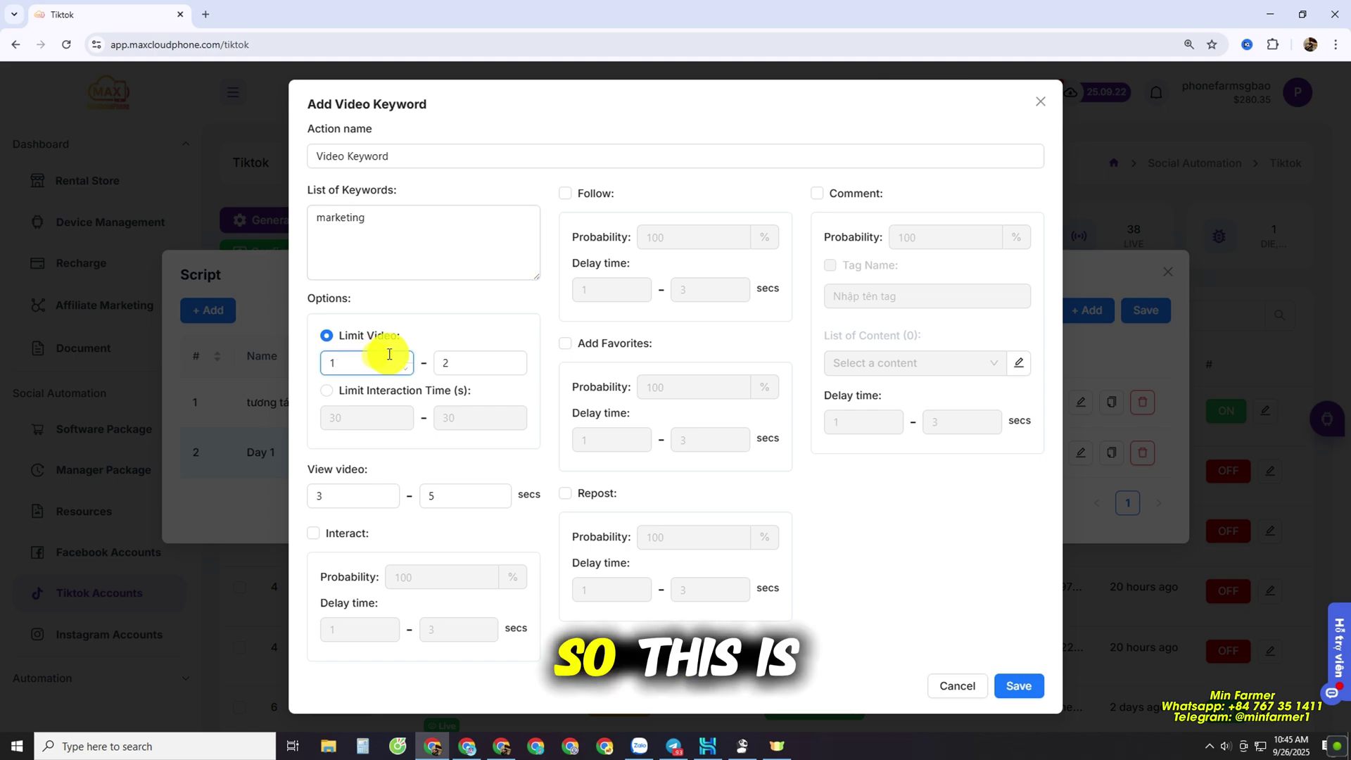
Set the Video Keyword action's video limit to 10–20 and its view time to 10–20 seconds
key("BackSpace")
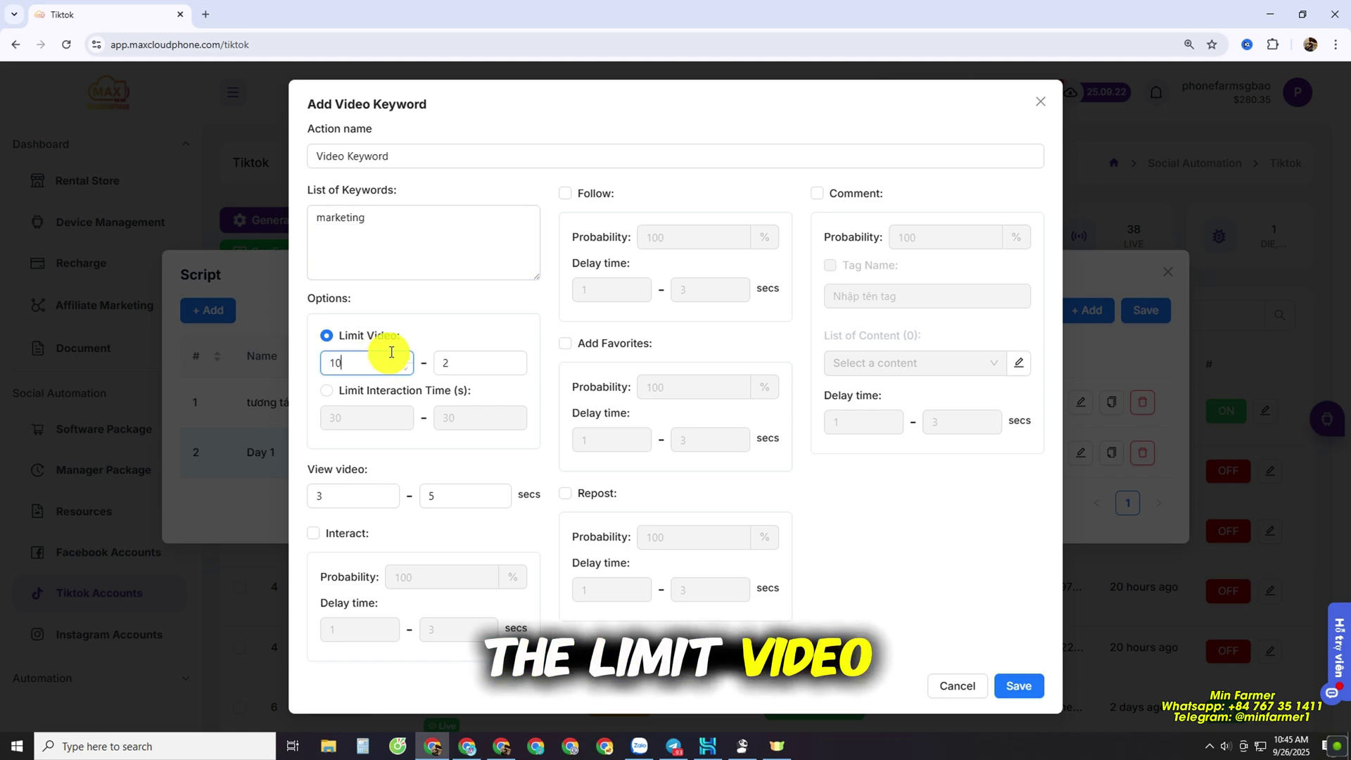
left_click(465, 368)
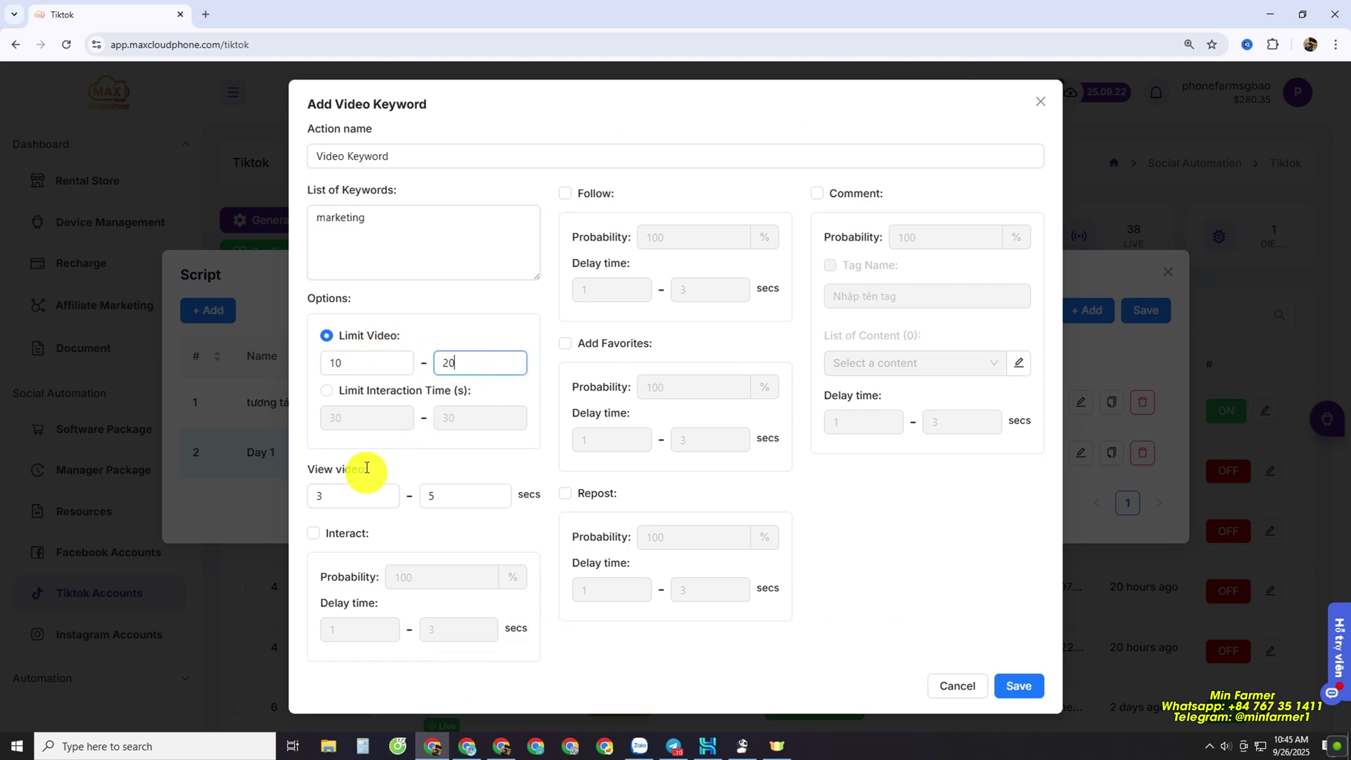
key("BackSpace")
type("10")
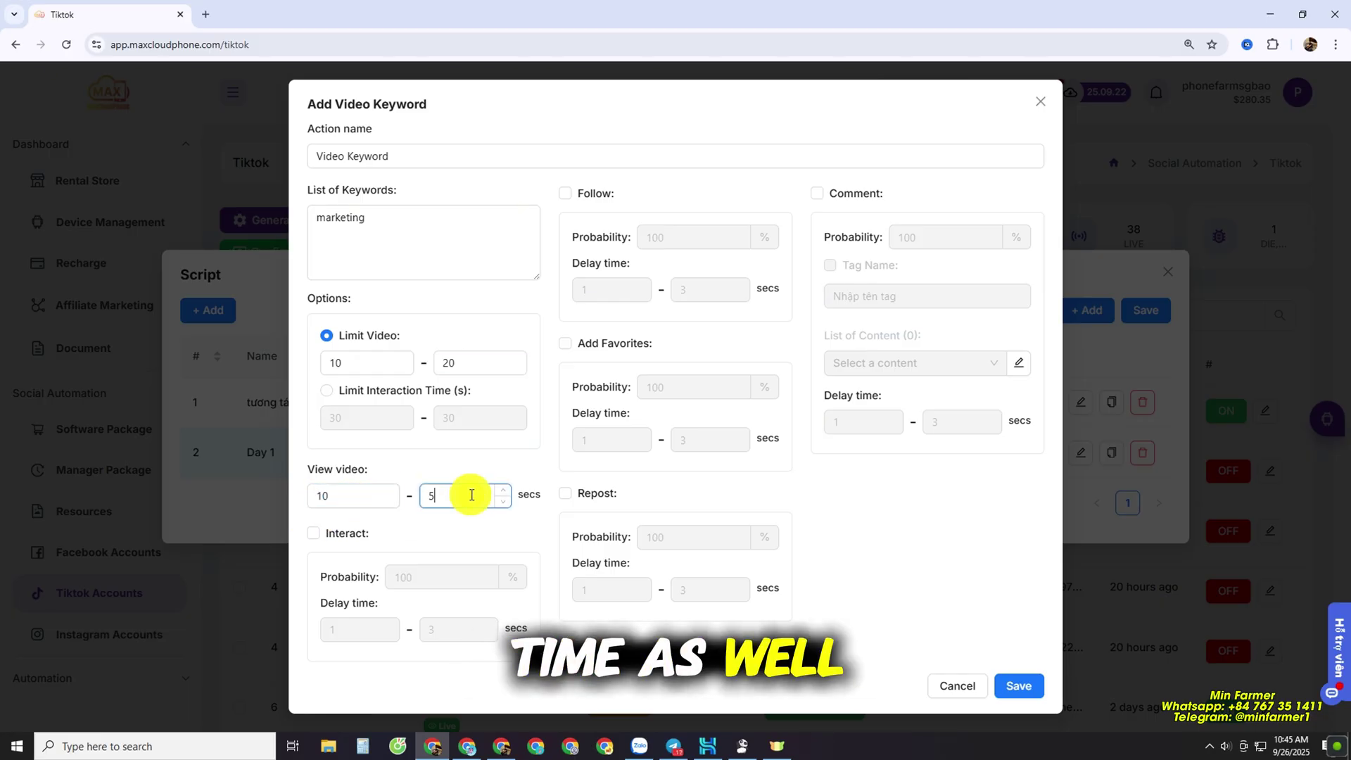
key("BackSpace")
type("12")
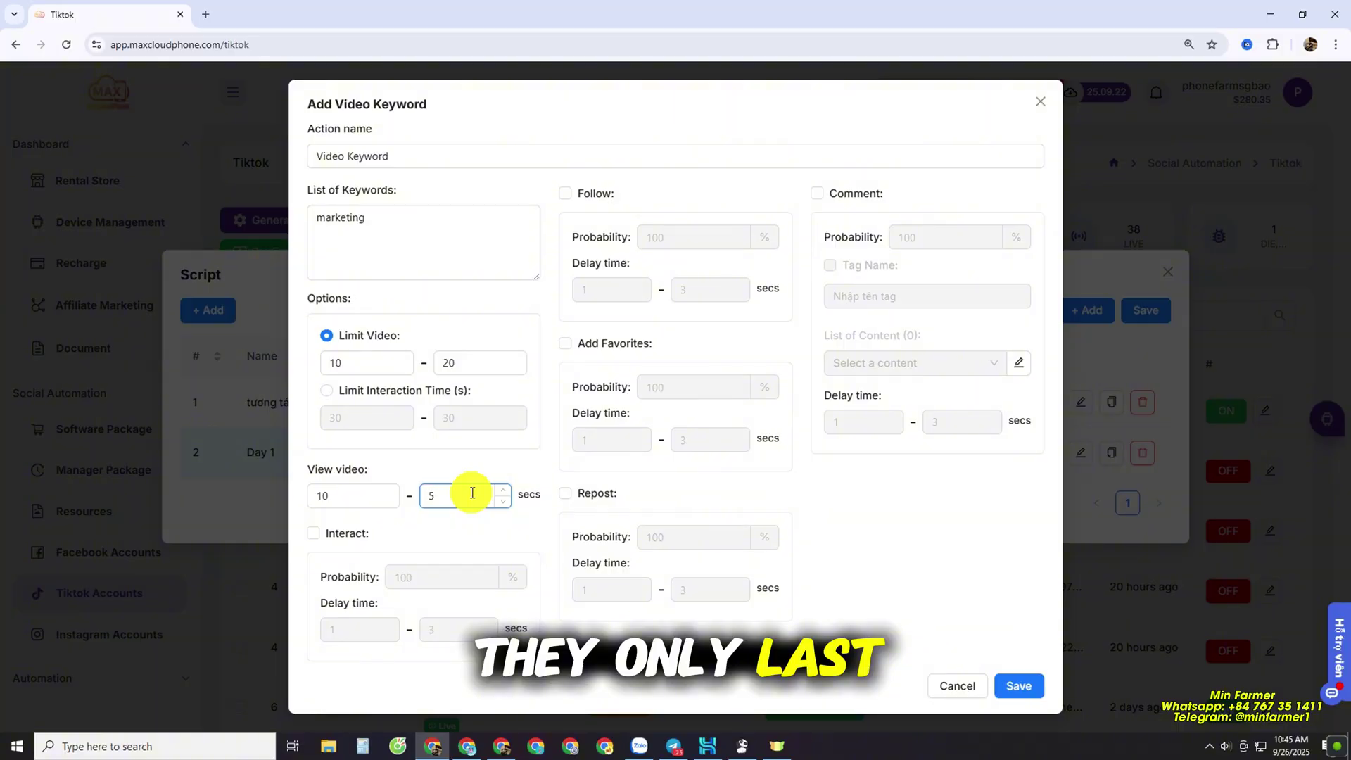
key("BackSpace")
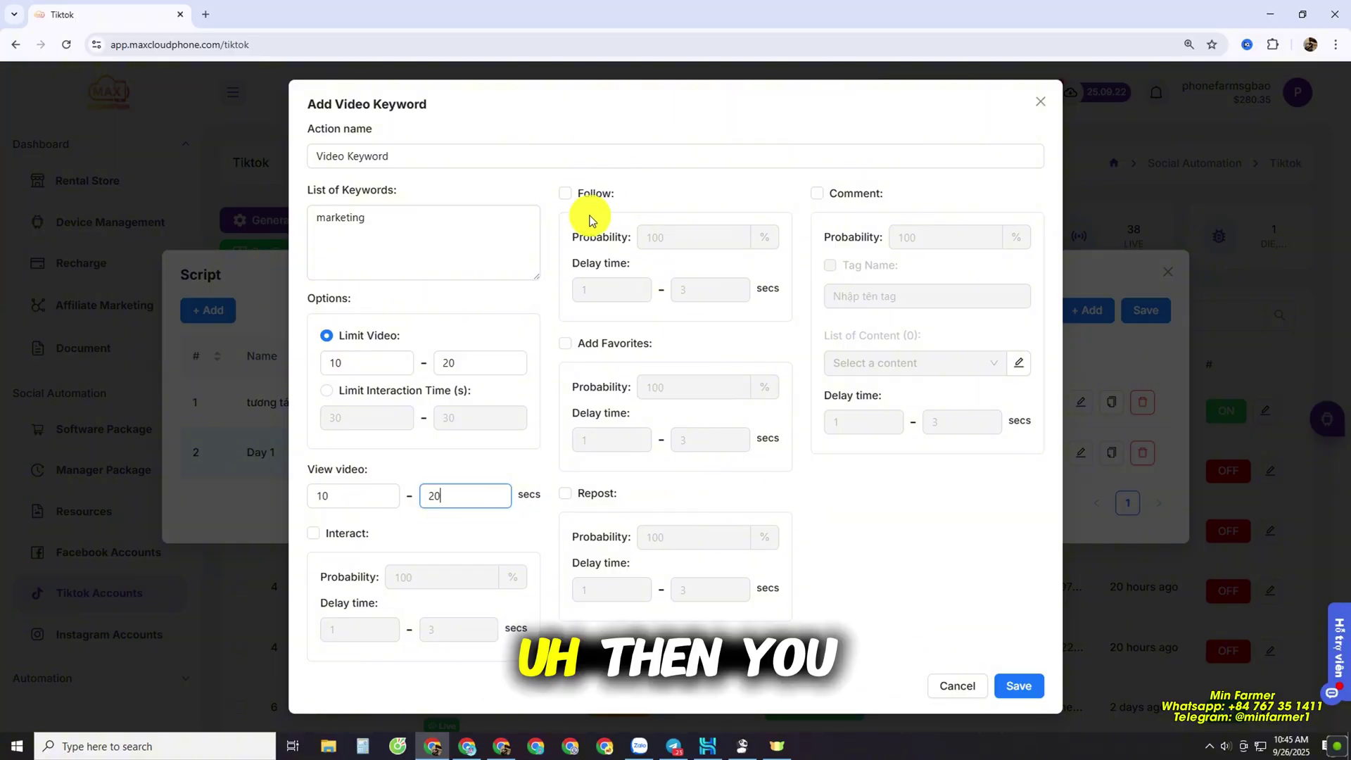
Enable Add Favorites for the Video Keyword action with a probability of 50%
left_click(585, 346)
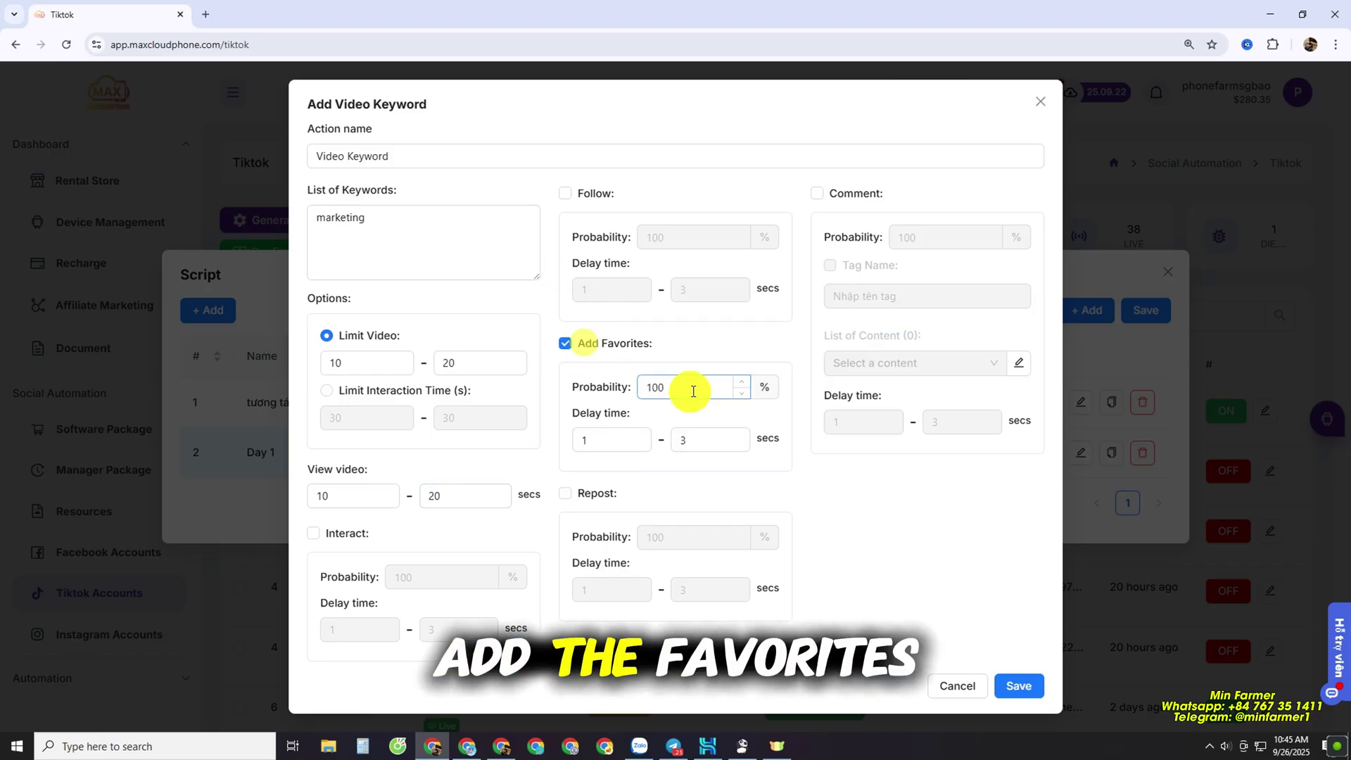
double_click(691, 388)
key("BackSpace")
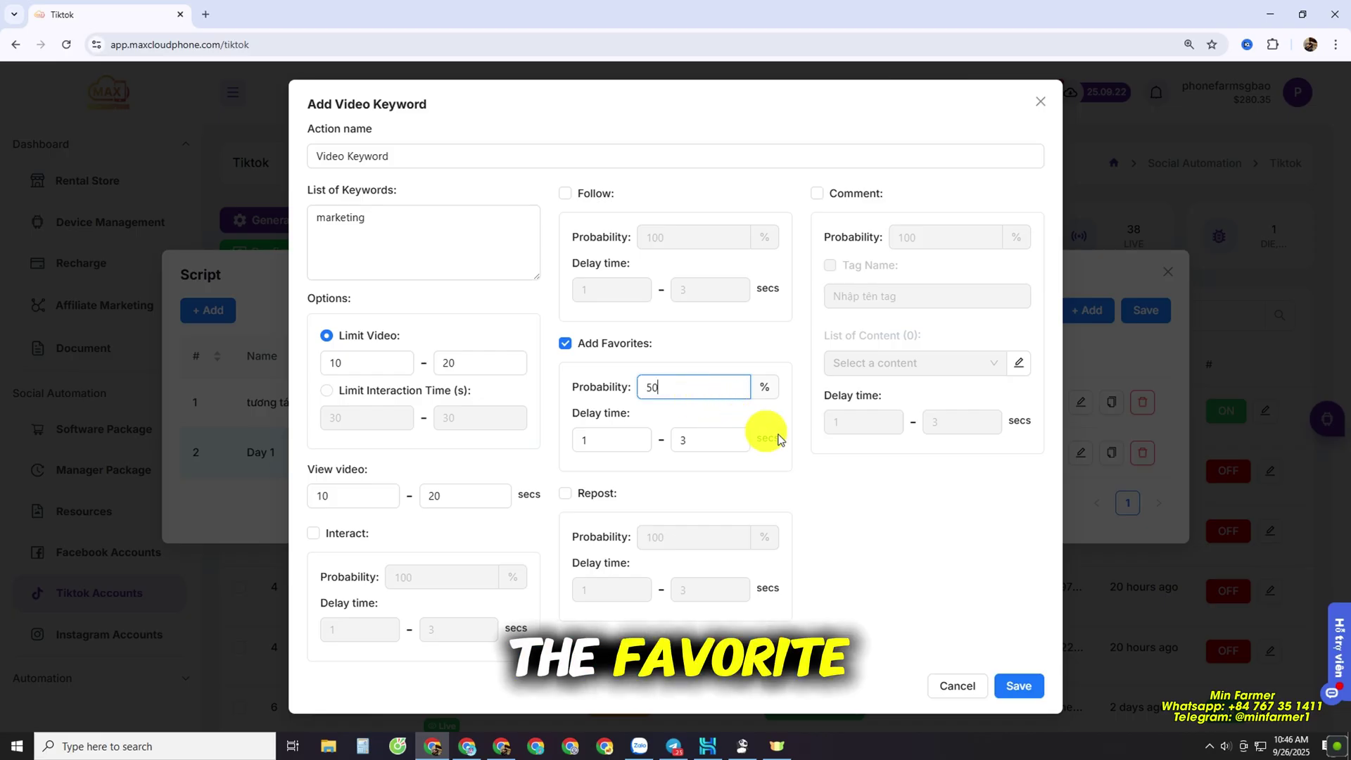
Save the Video Keyword action, and save the action order of the Day 1 script
left_click(1020, 687)
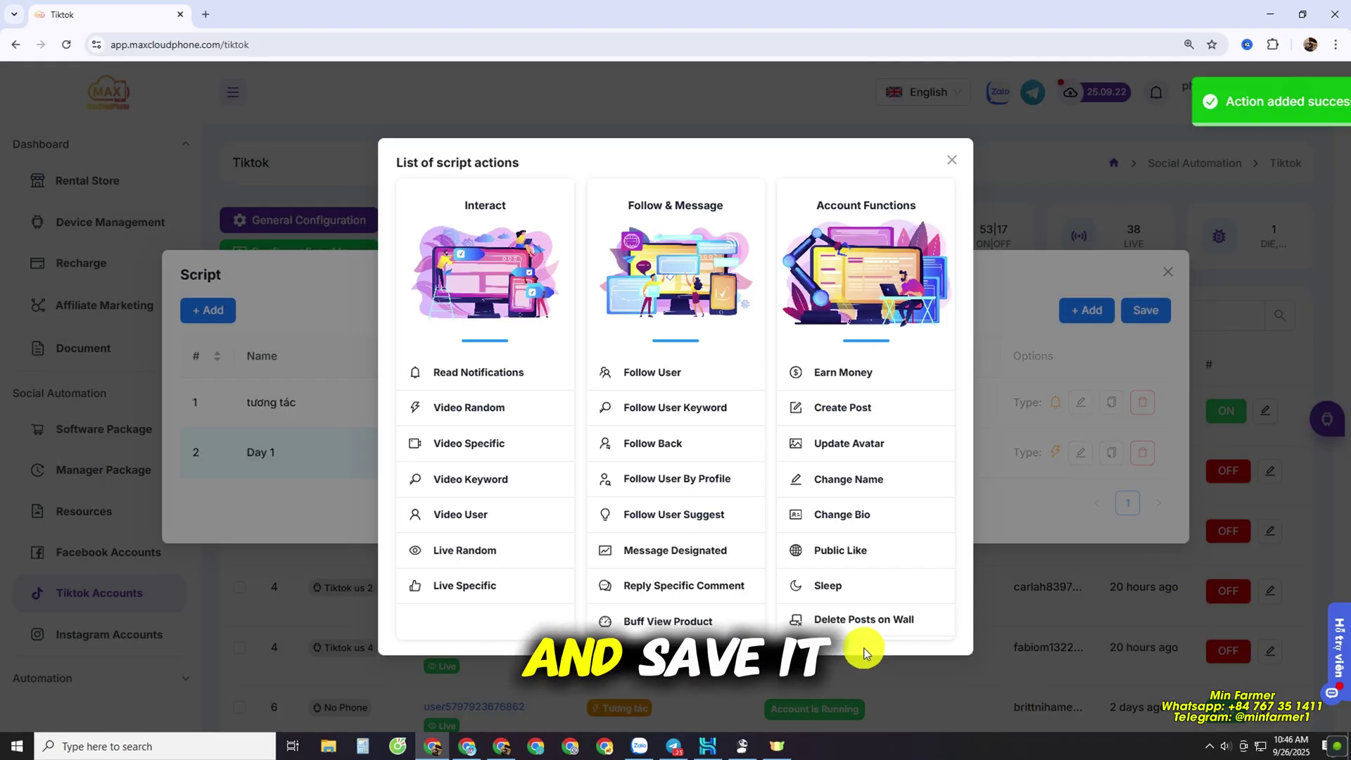
left_click(957, 156)
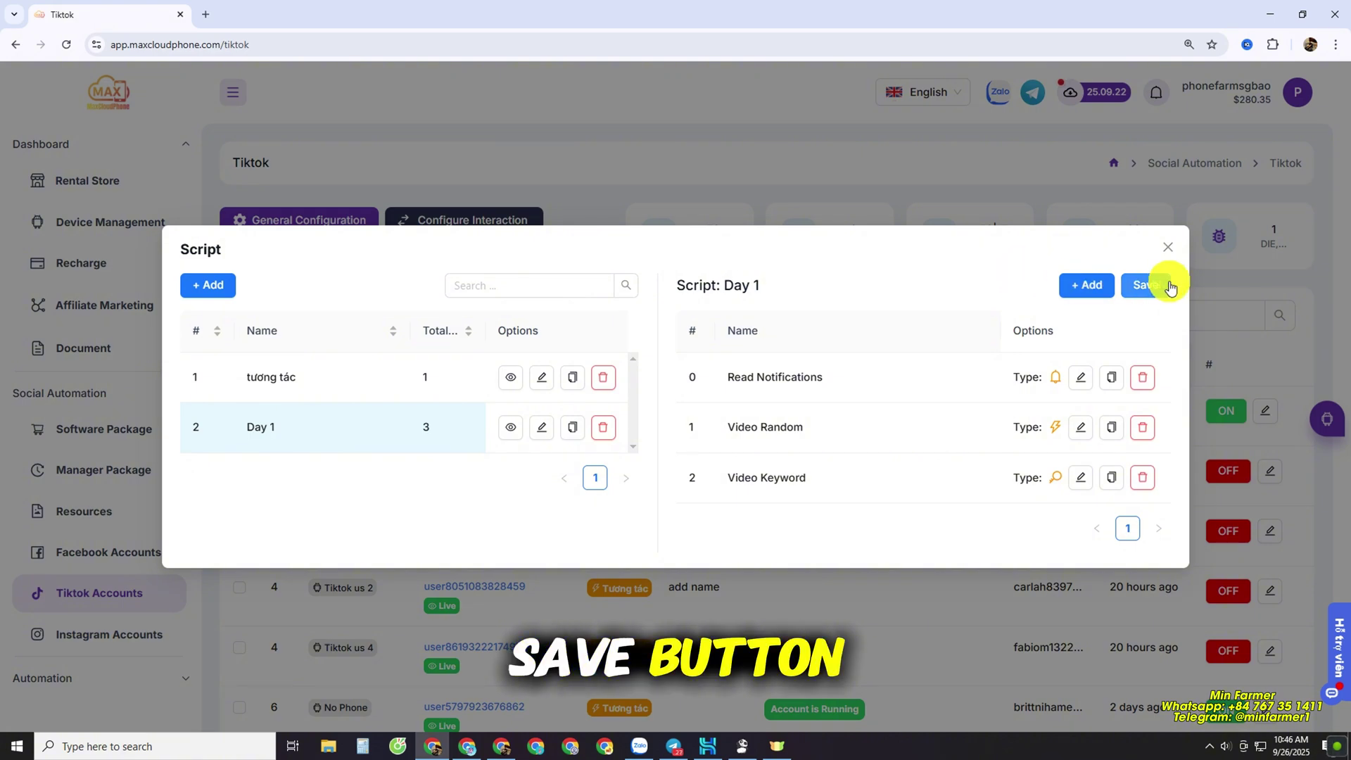
left_click(1147, 286)
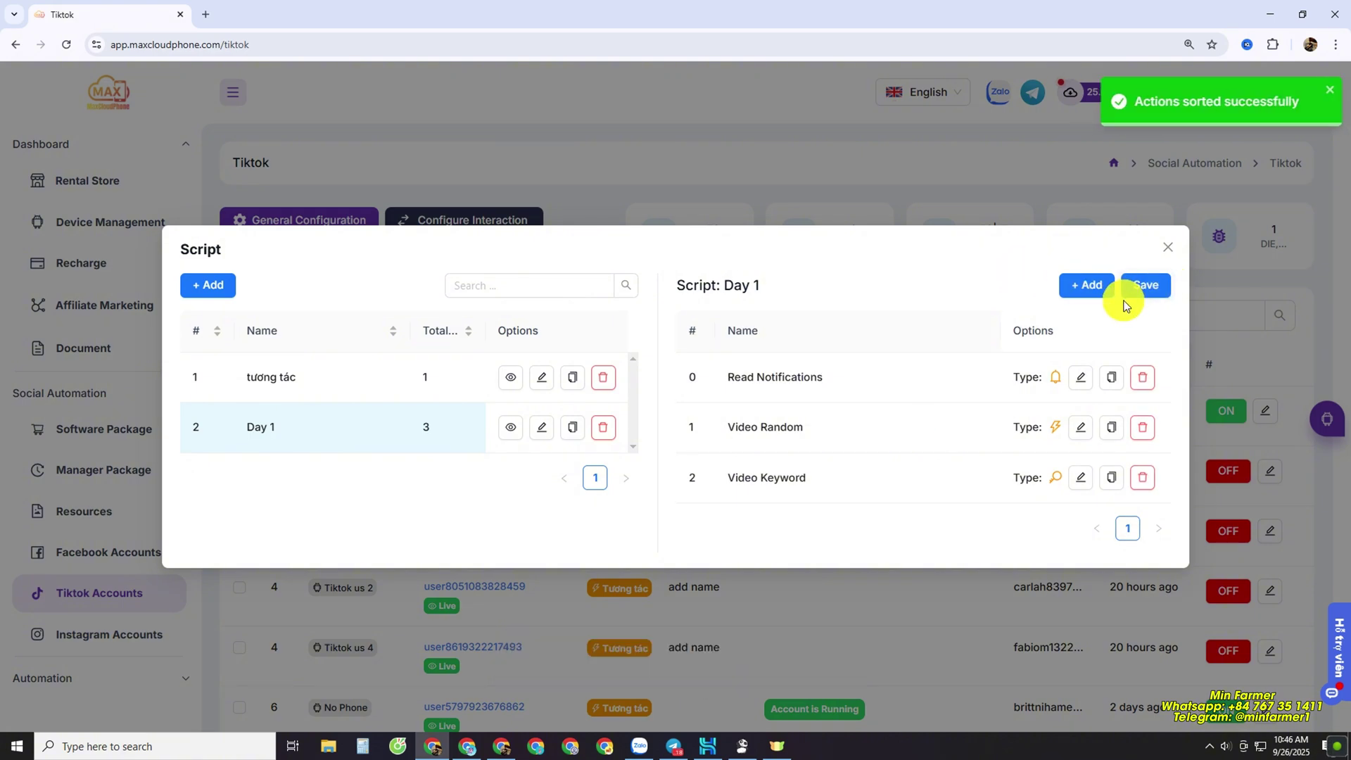
Close the script window and select the two live TikTok accounts assigned to phones Tiktok us 3 and Tiktok us 2
left_click(1168, 247)
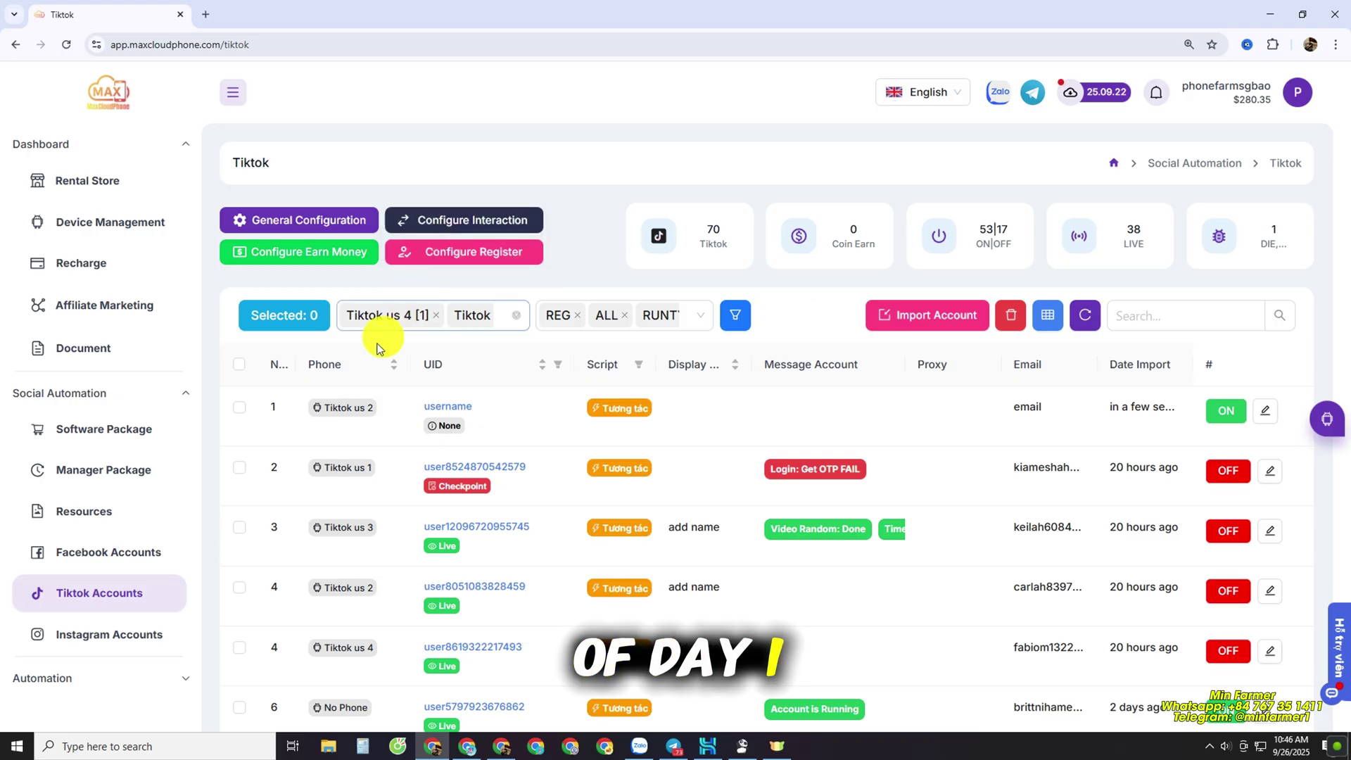
scroll(288, 450, "down", 1)
scroll(257, 478, "up", 1)
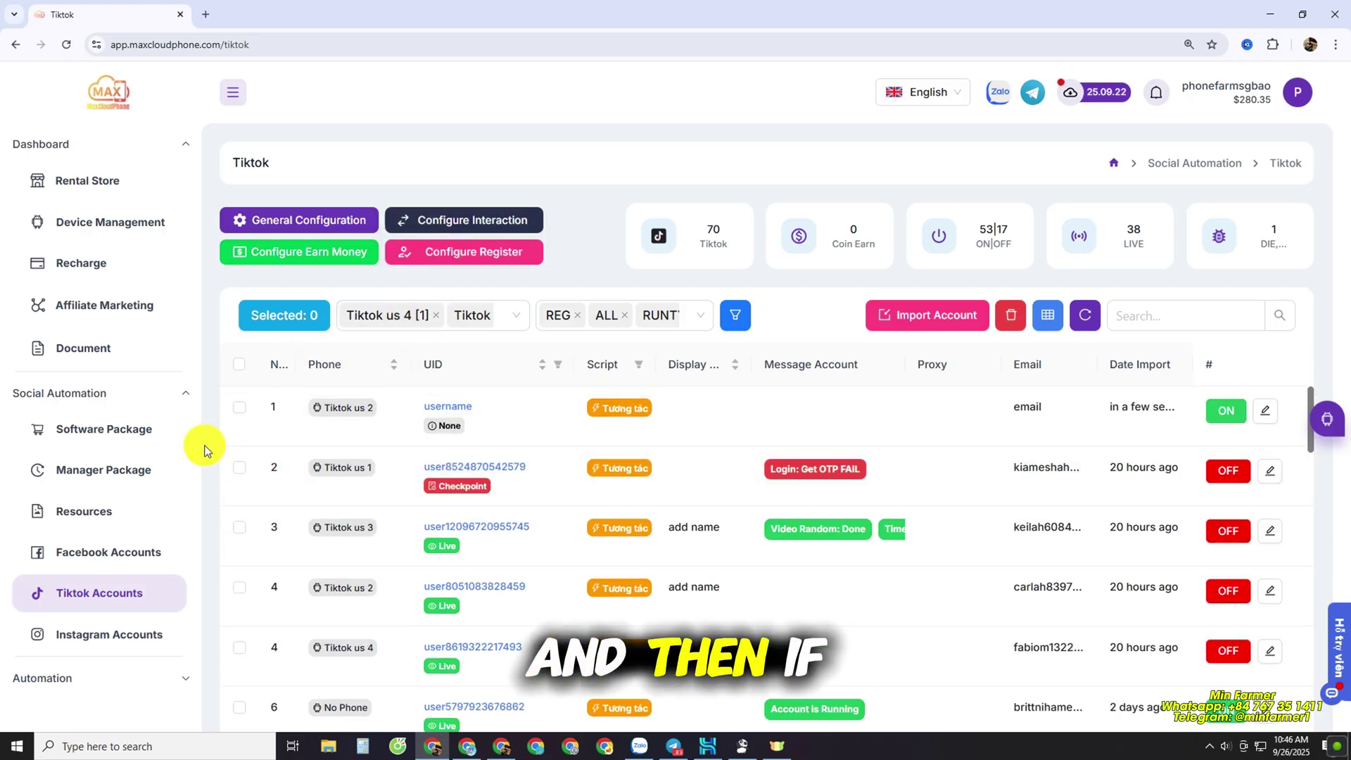
scroll(204, 448, "down", 2)
scroll(341, 395, "down", 2)
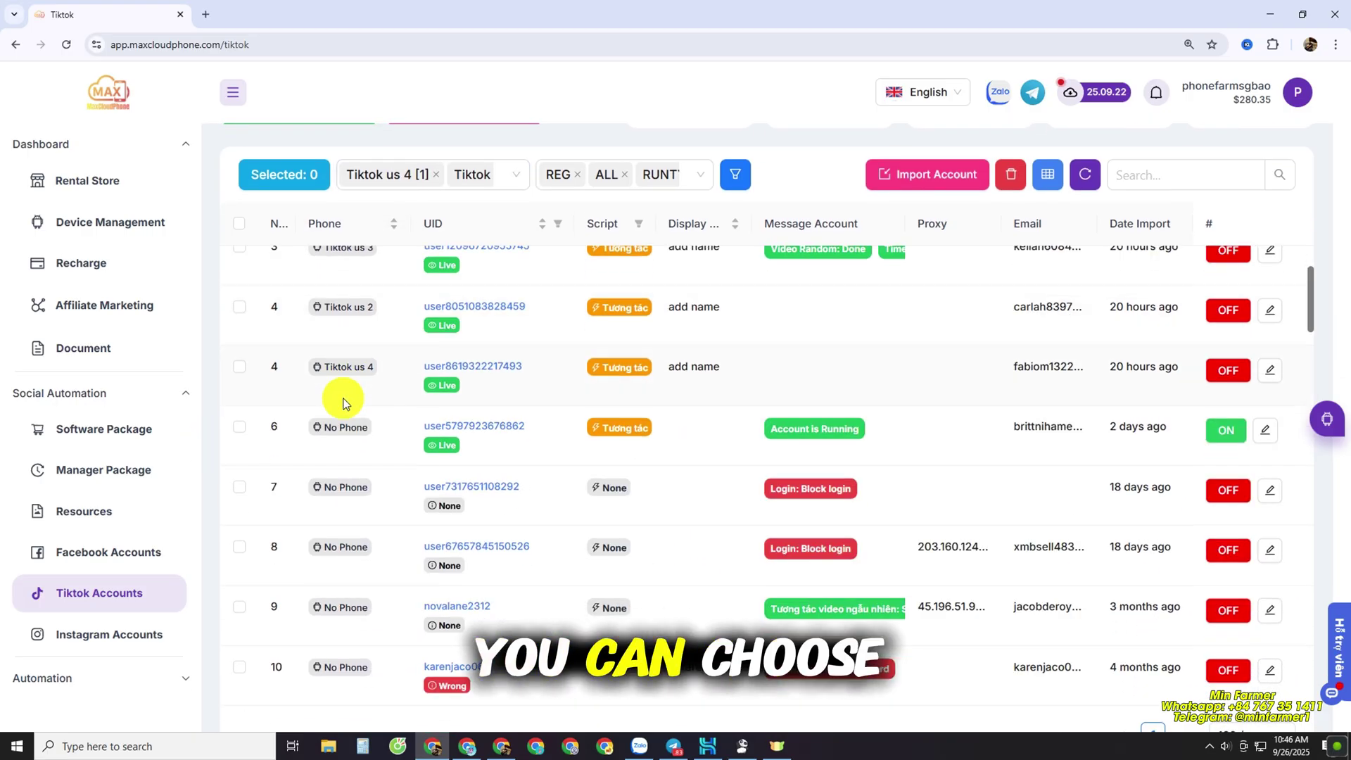
scroll(345, 401, "up", 1)
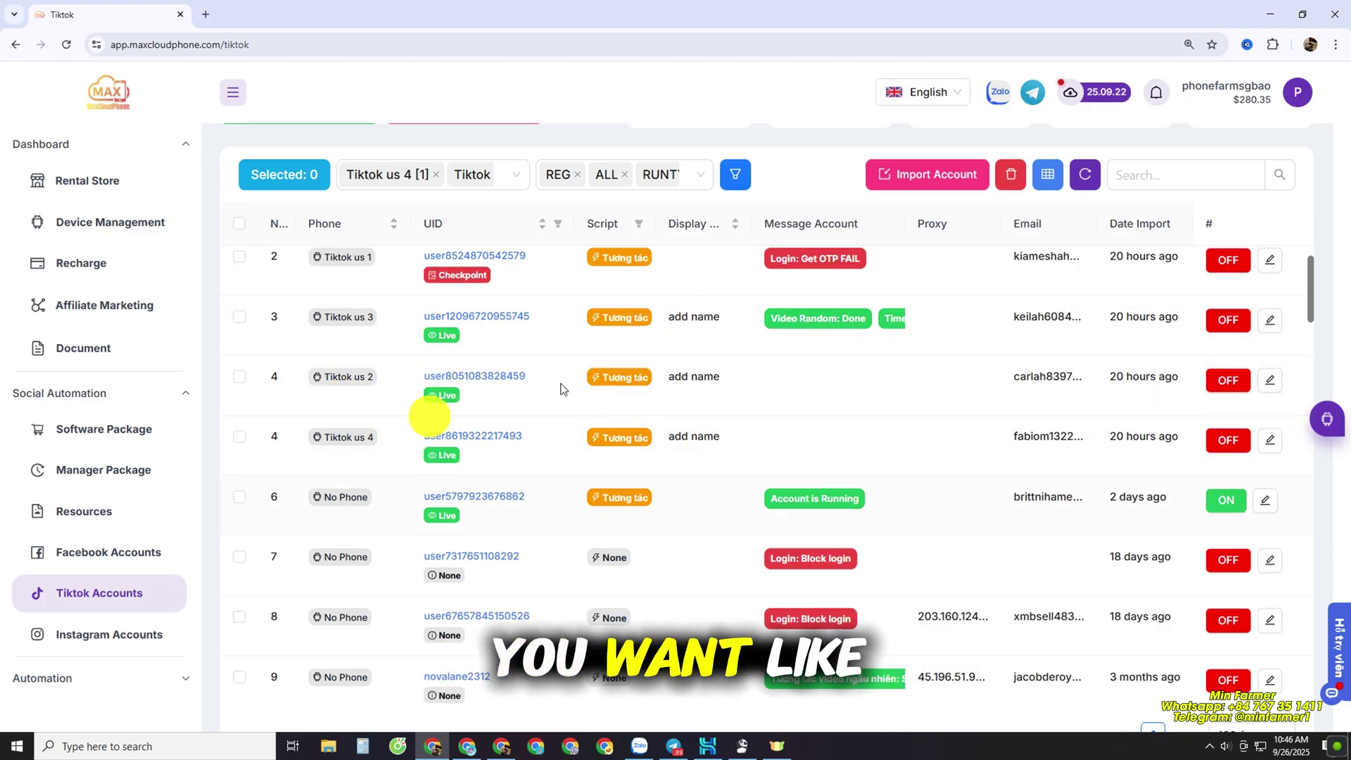
left_click(239, 318)
left_click(240, 380)
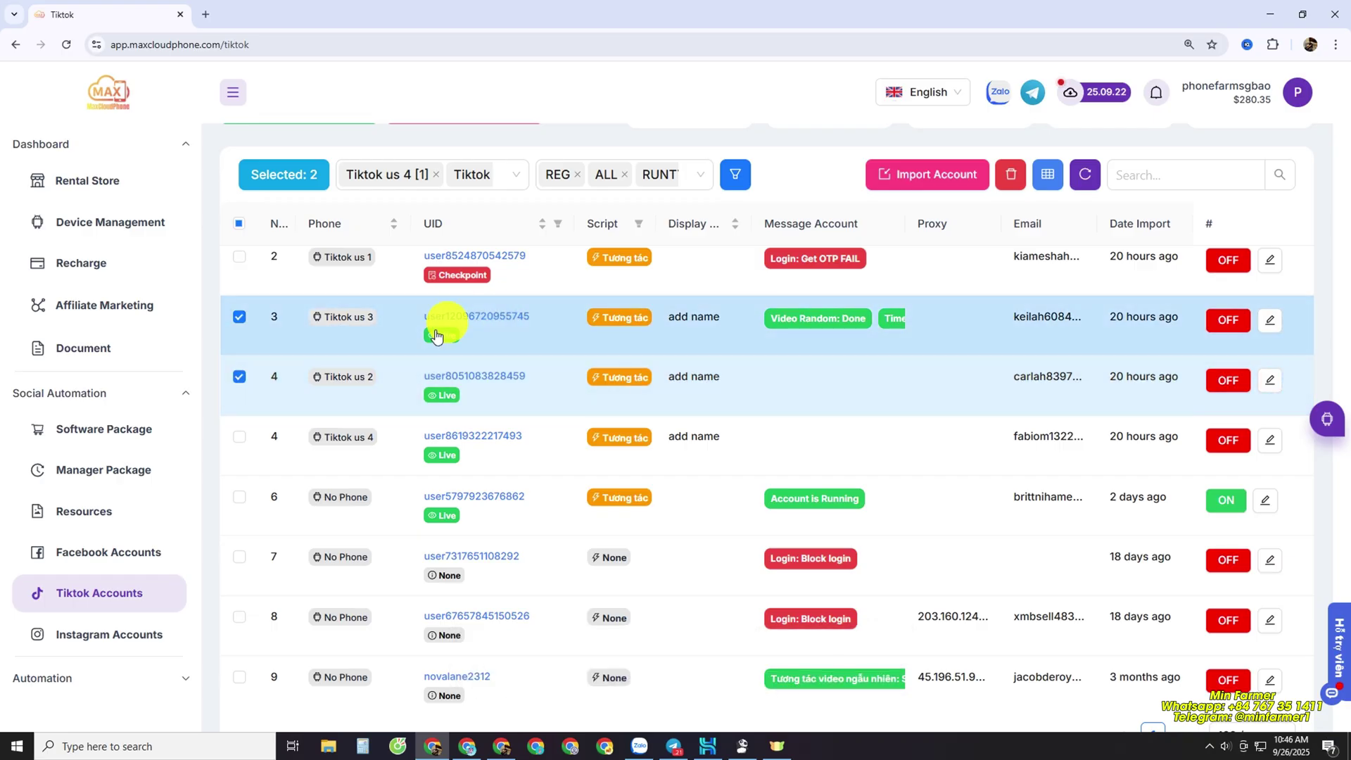
Set the status of both selected TikTok accounts to On
right_click(544, 322)
left_click(1068, 352)
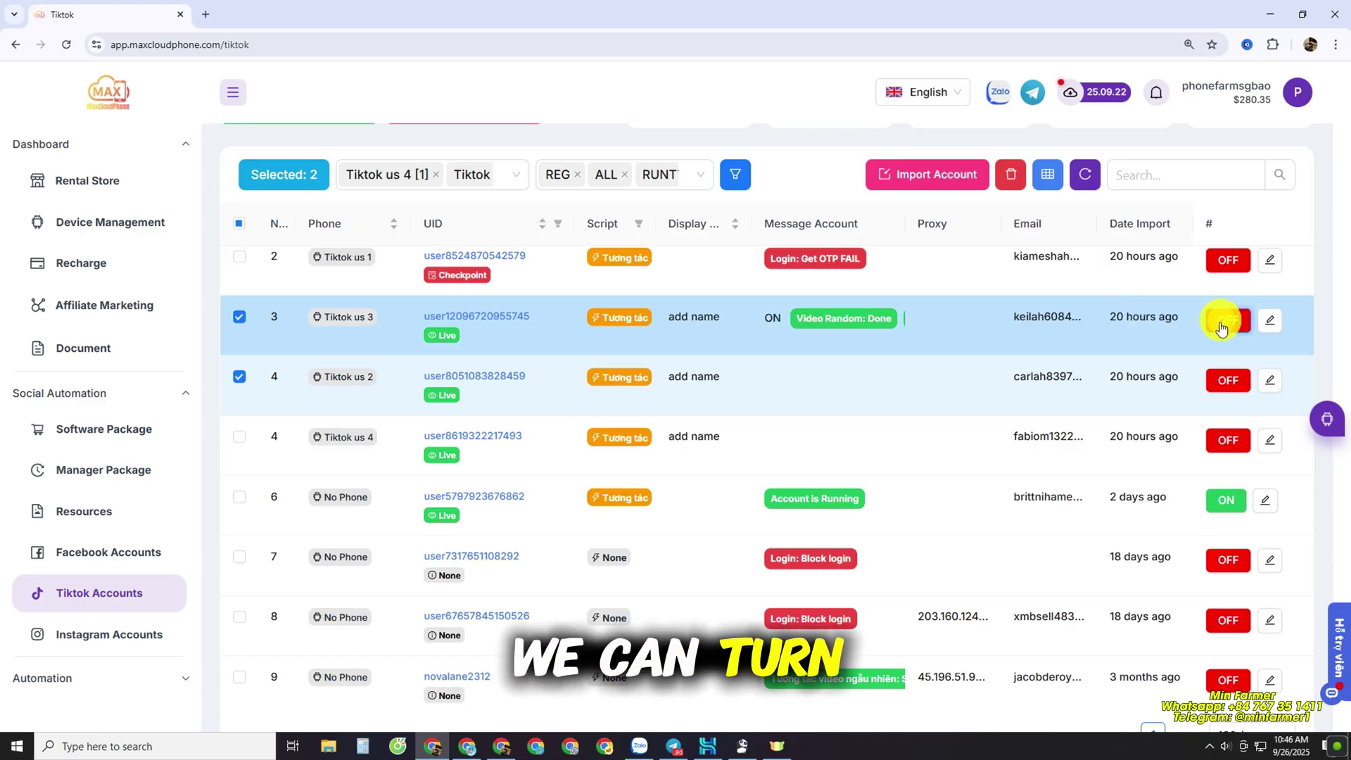
left_click(1222, 320)
left_click(1221, 380)
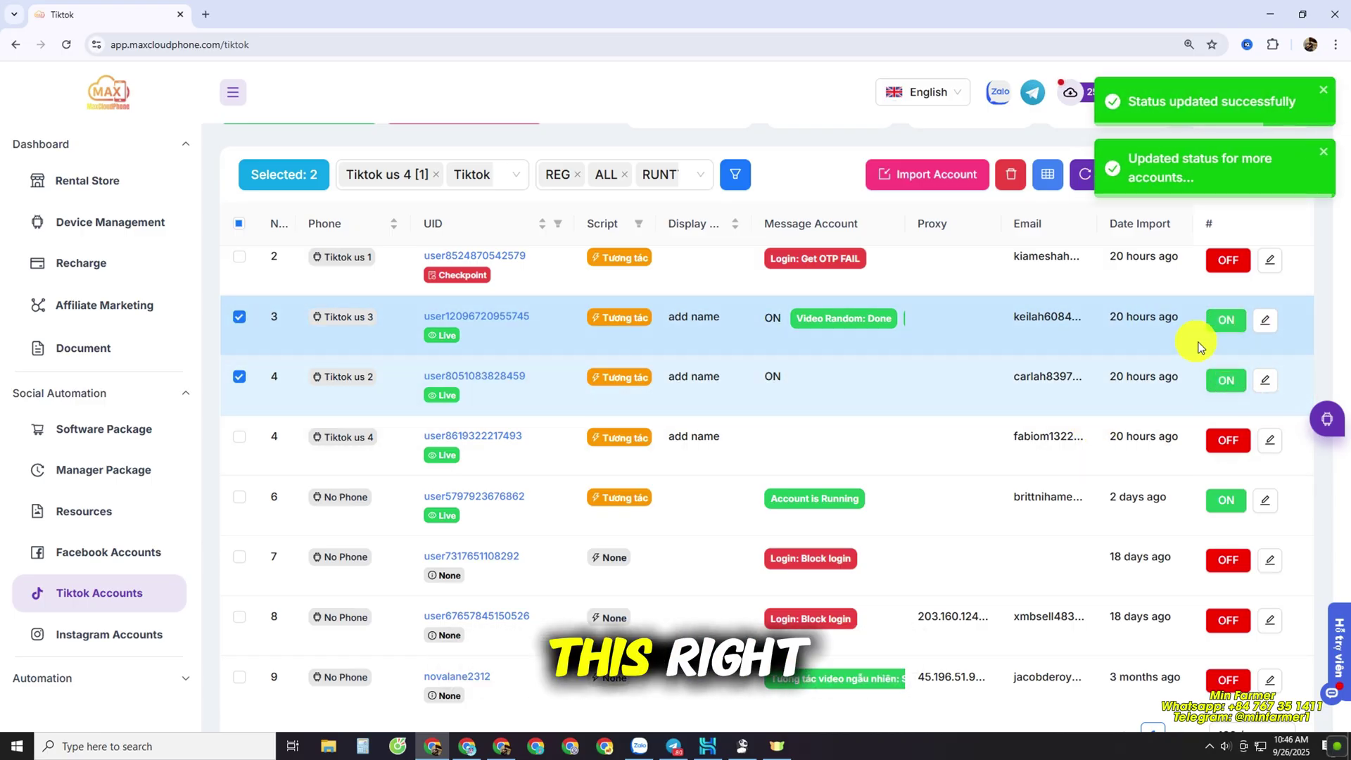
right_click(749, 321)
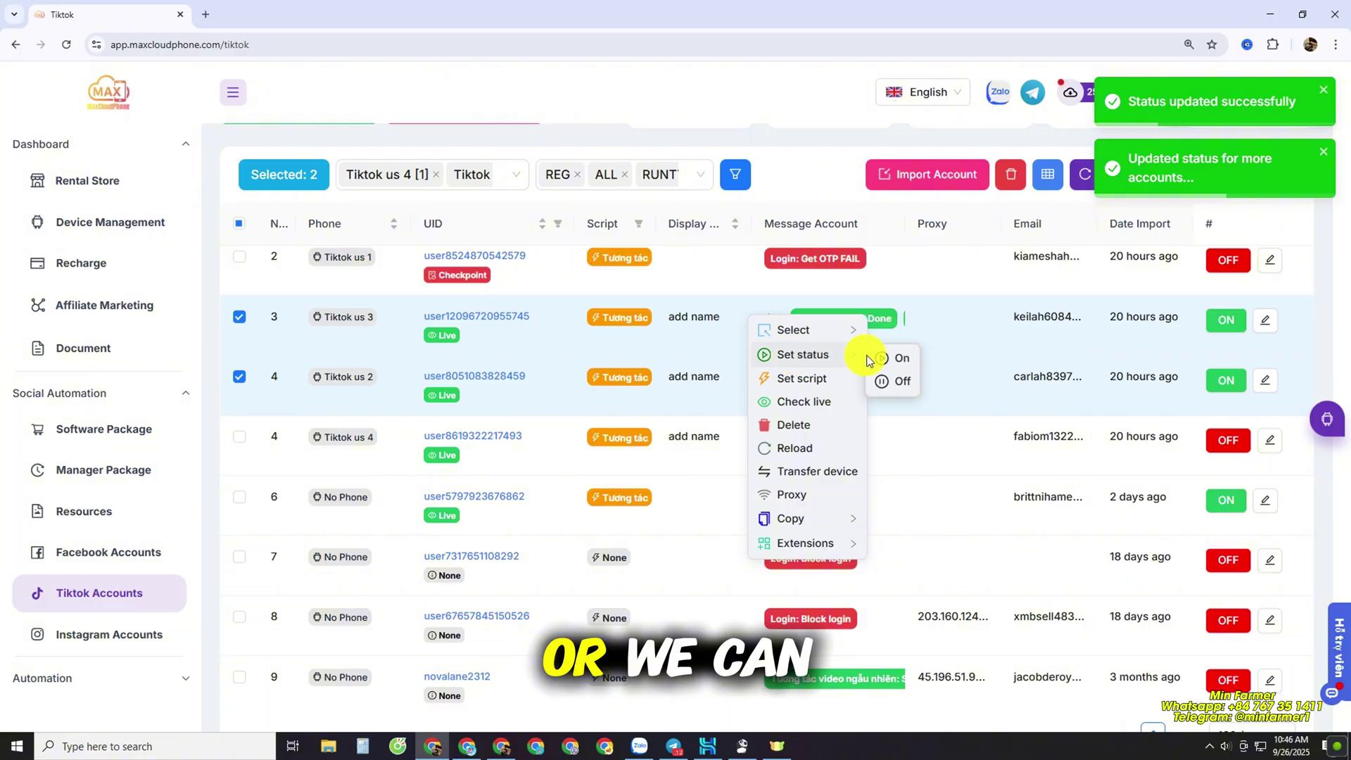
left_click(892, 358)
Set the status of the two selected accounts to Off together, and switch them back to On
right_click(737, 320)
mouse_move(792, 356)
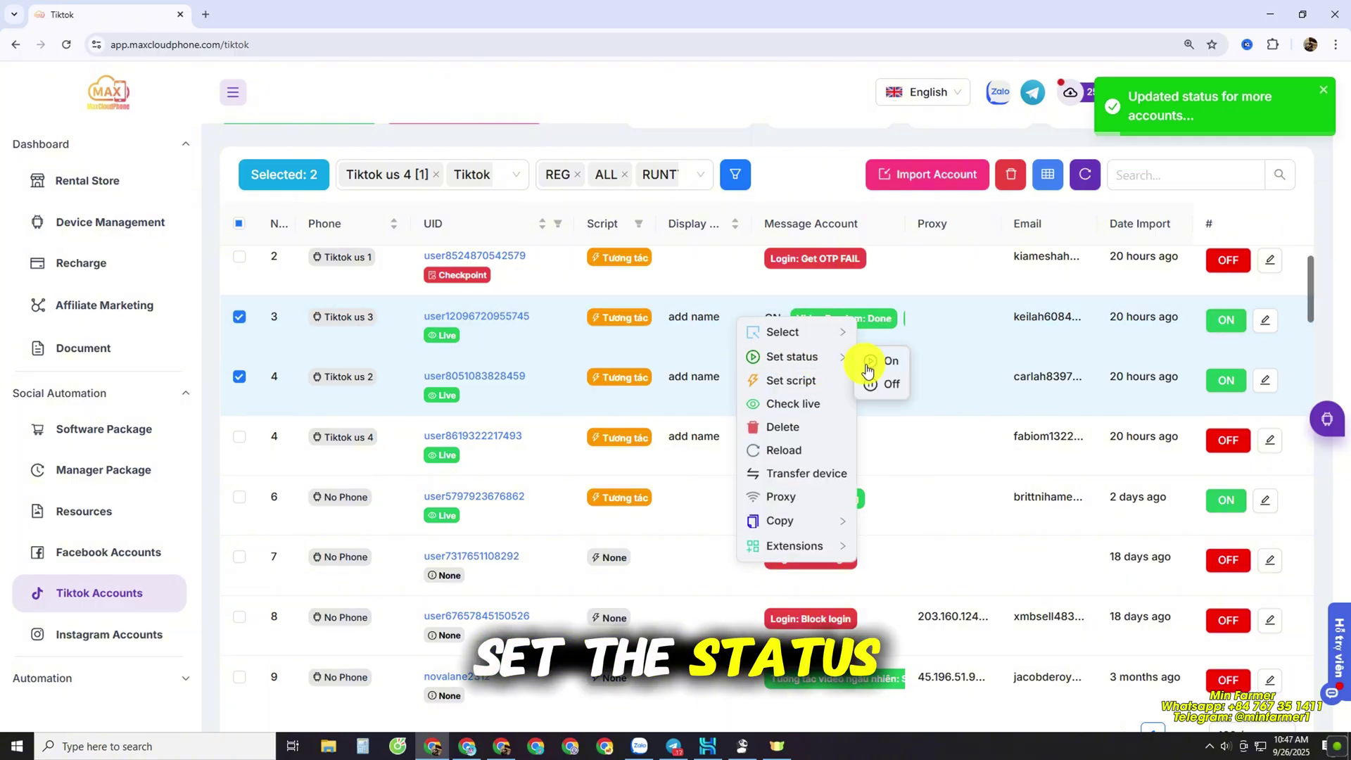
left_click(878, 385)
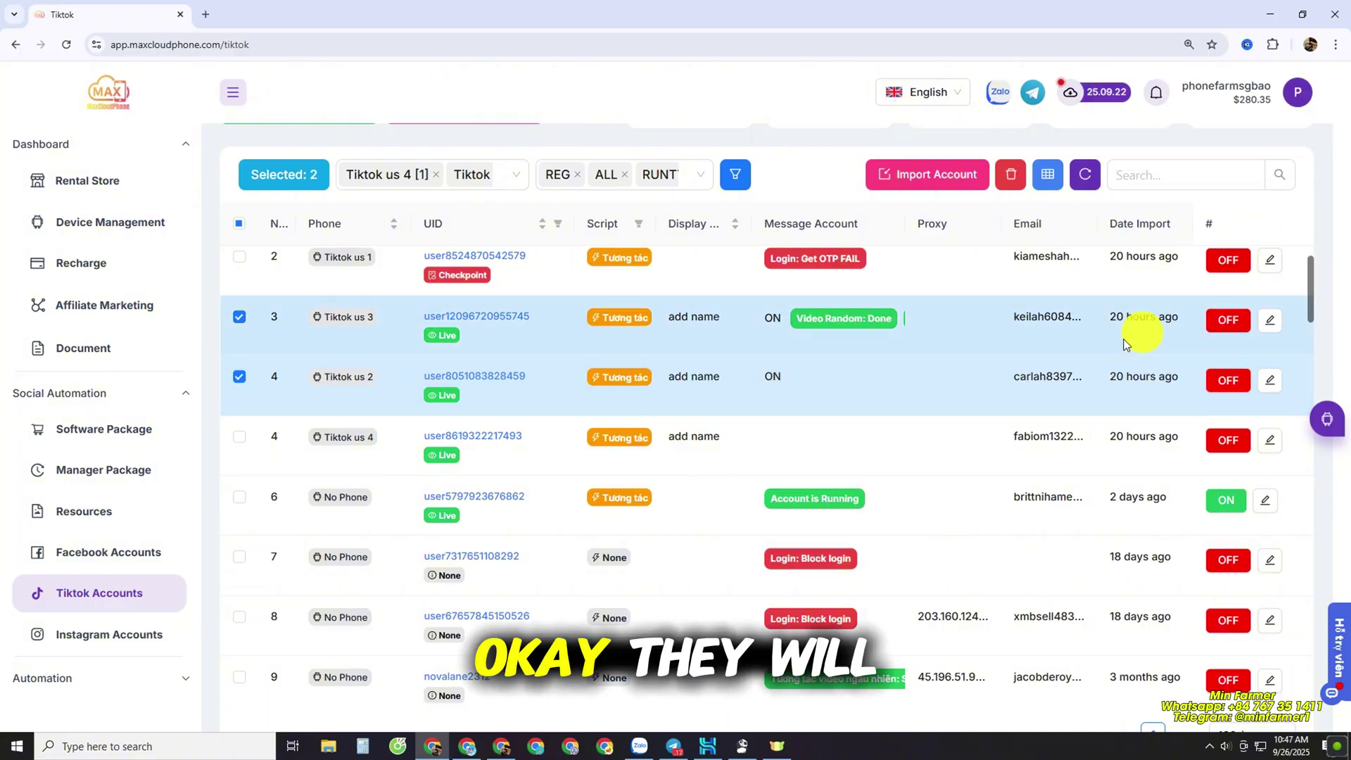
right_click(751, 328)
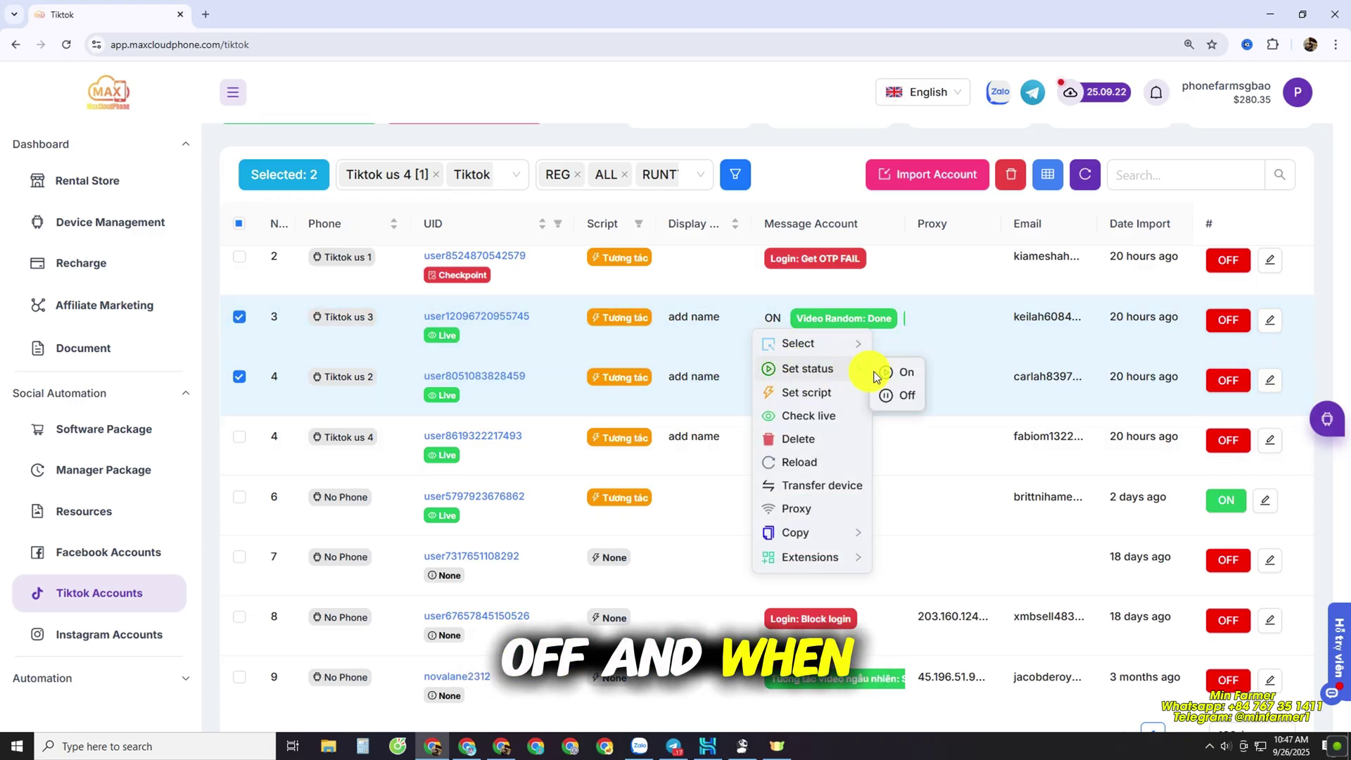
left_click(899, 372)
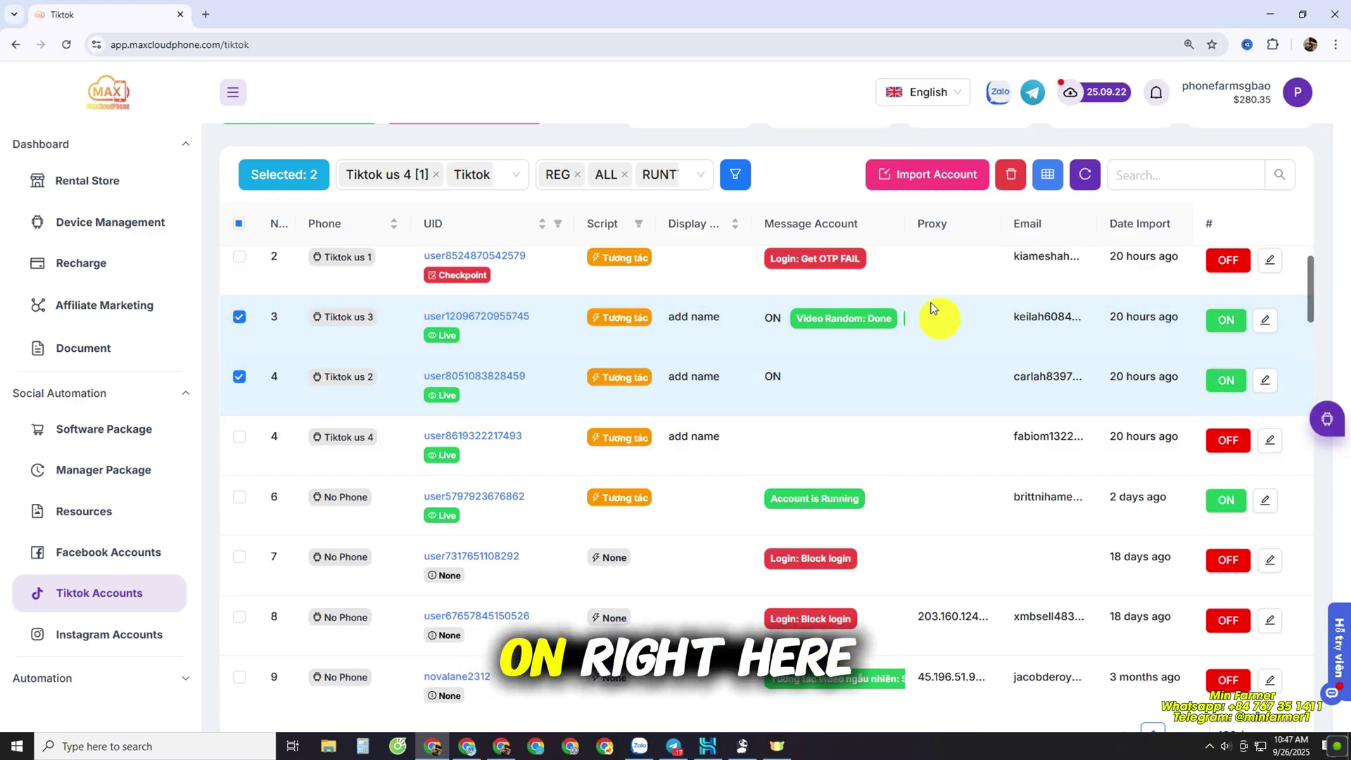
Assign the Day 1 script to both selected TikTok accounts and save the change
right_click(751, 310)
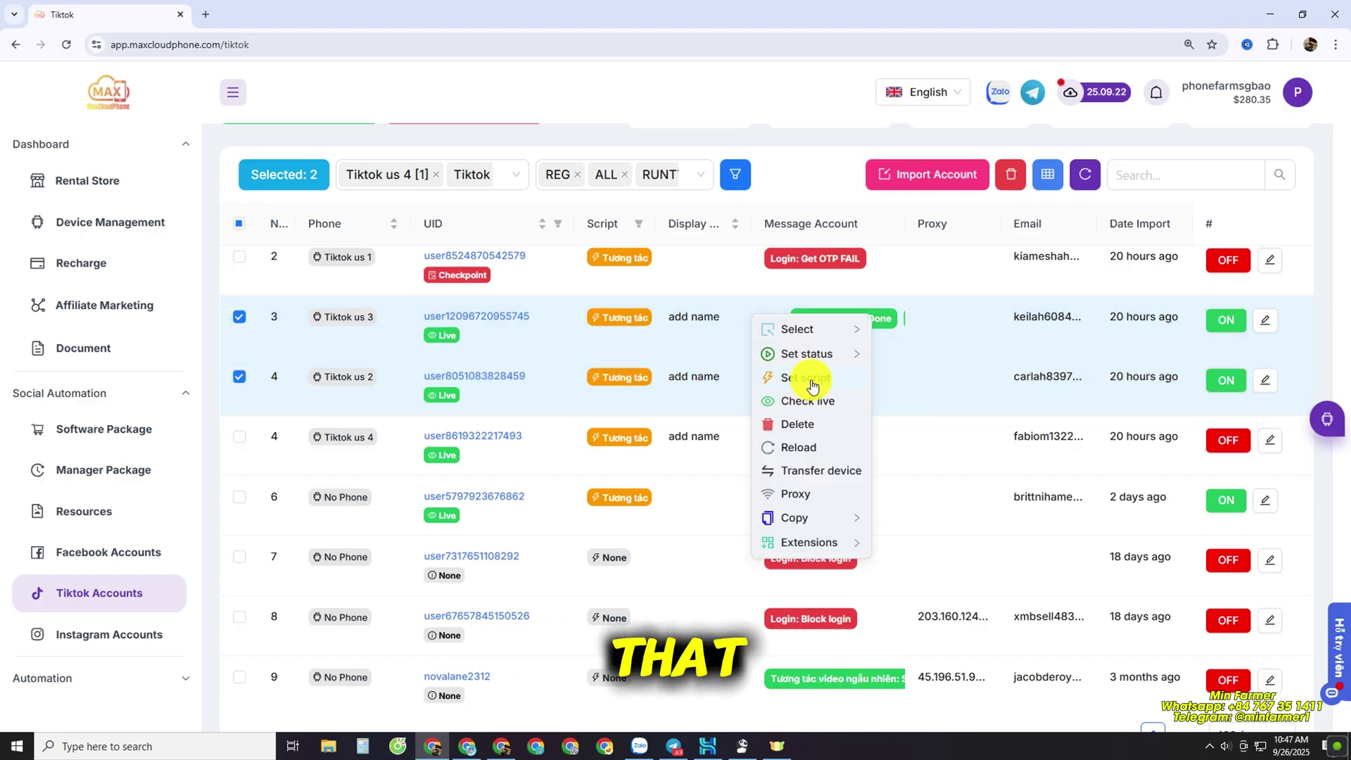
left_click(834, 381)
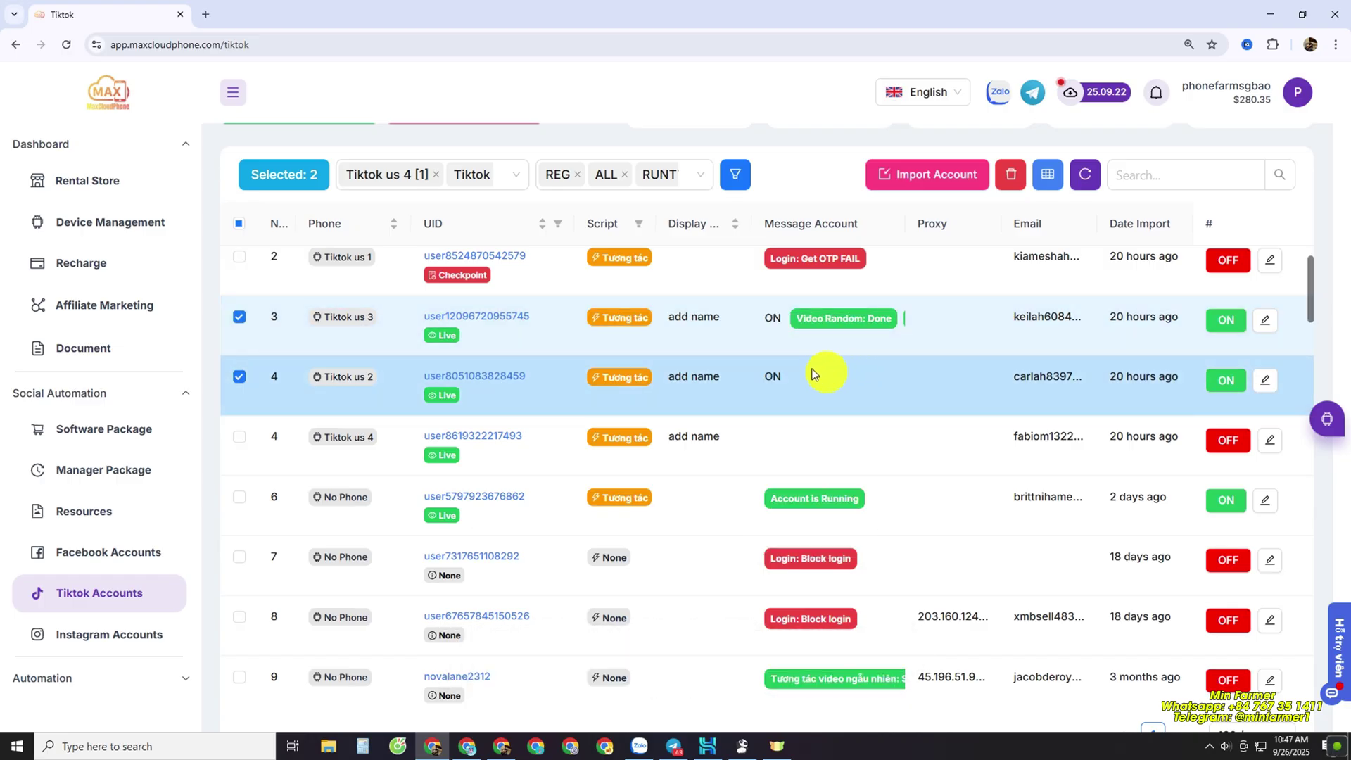
right_click(742, 320)
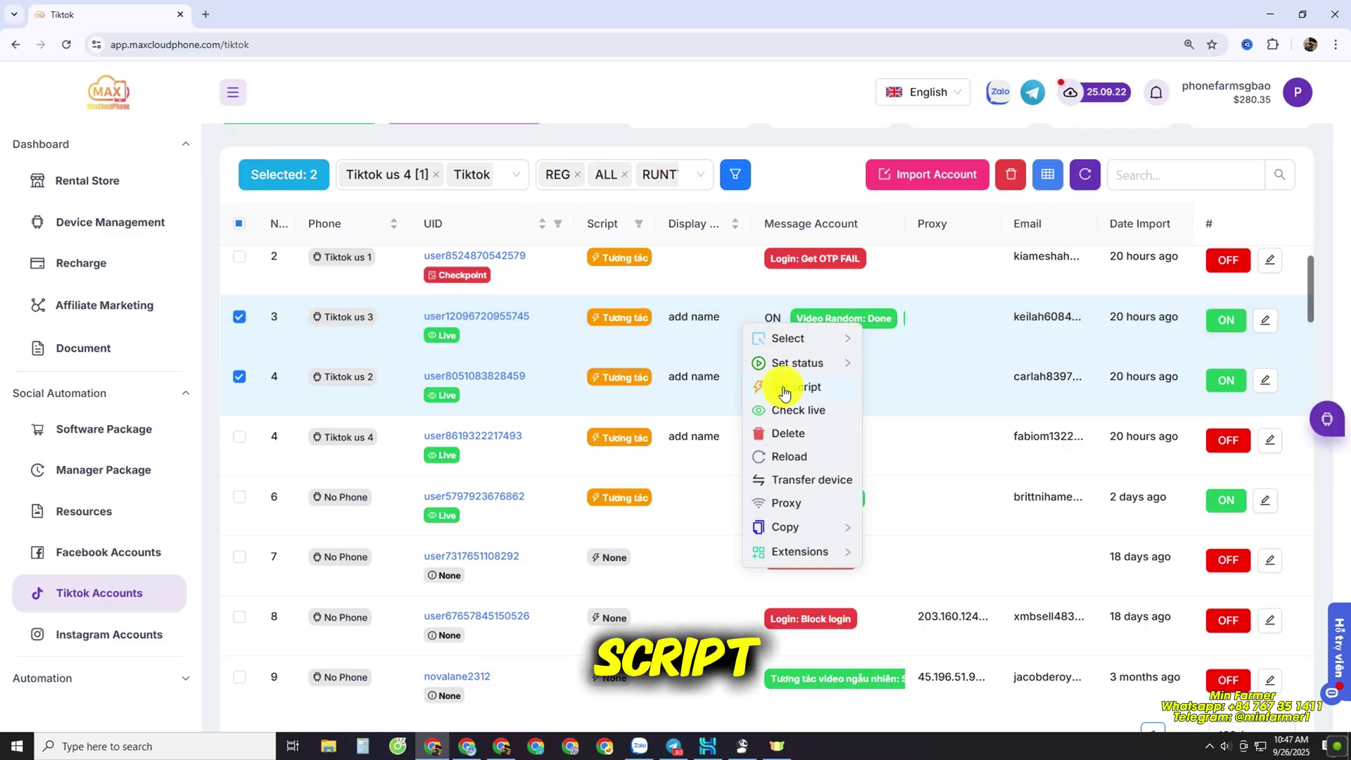
left_click(784, 392)
left_click(594, 403)
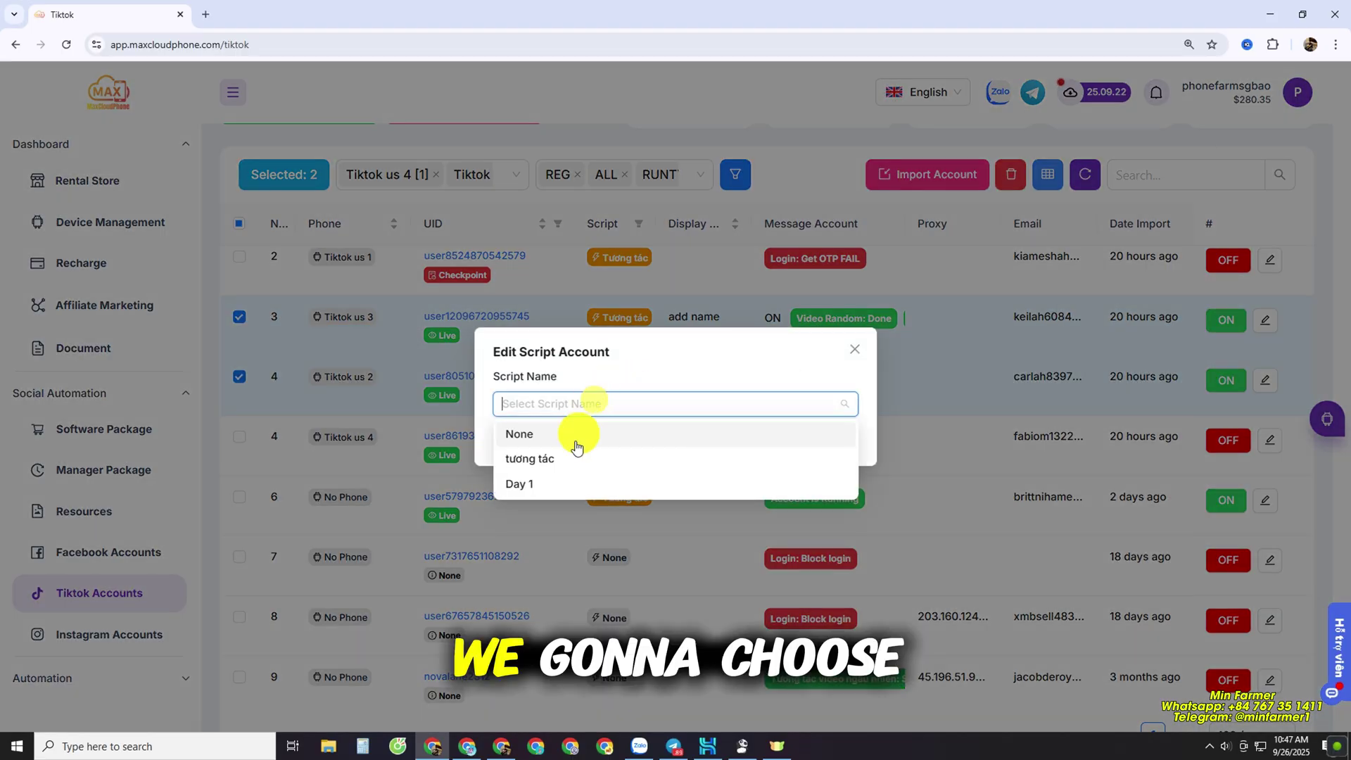
left_click(533, 485)
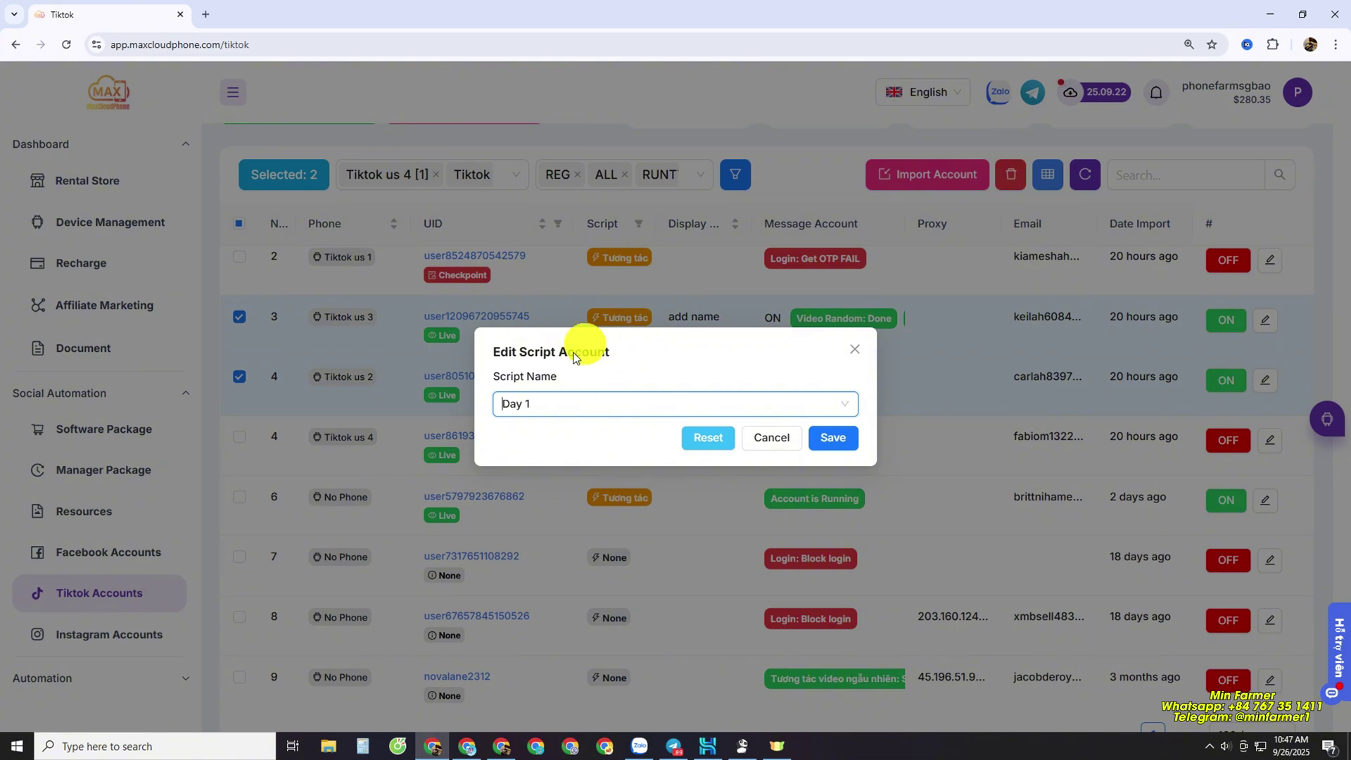
left_click(841, 440)
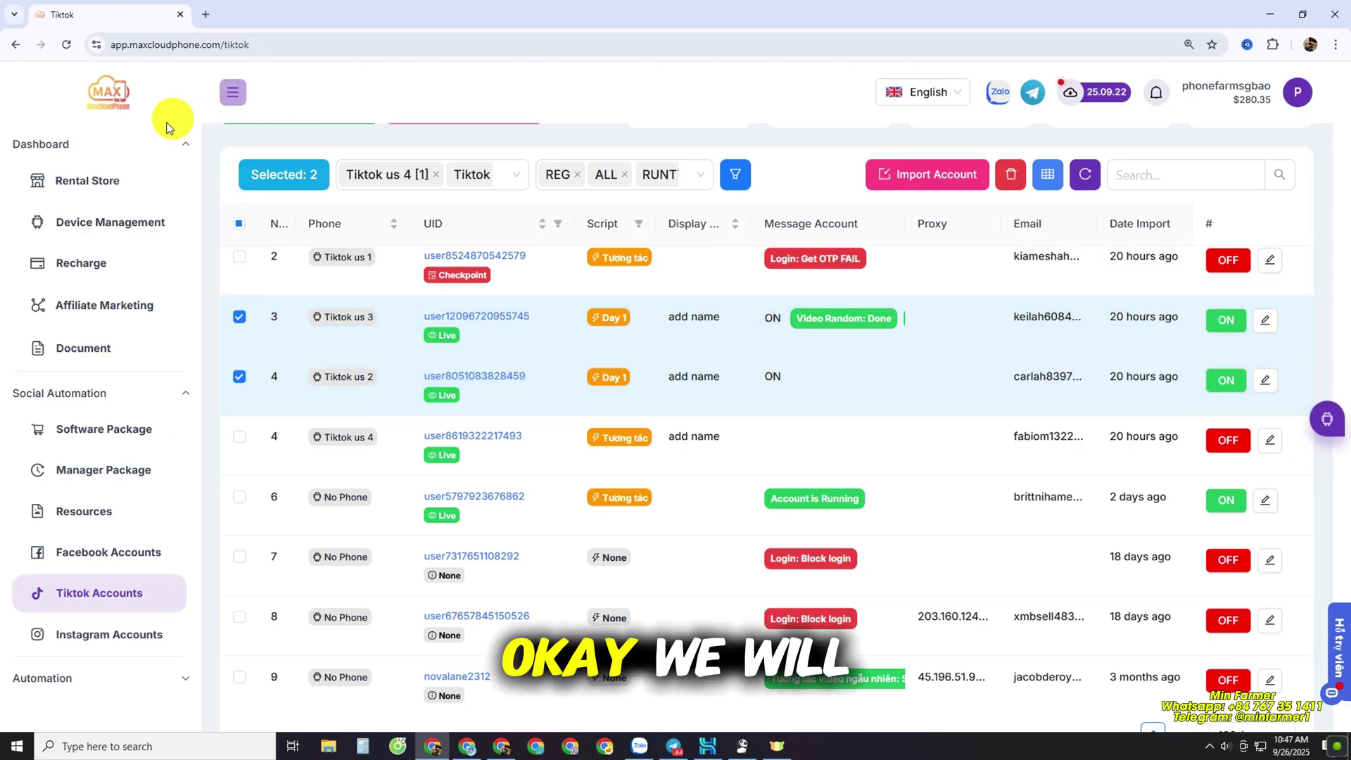
Compare the phones in Device Management with the phones assigned to the Day 1 accounts in the TikTok account list
left_click(109, 224)
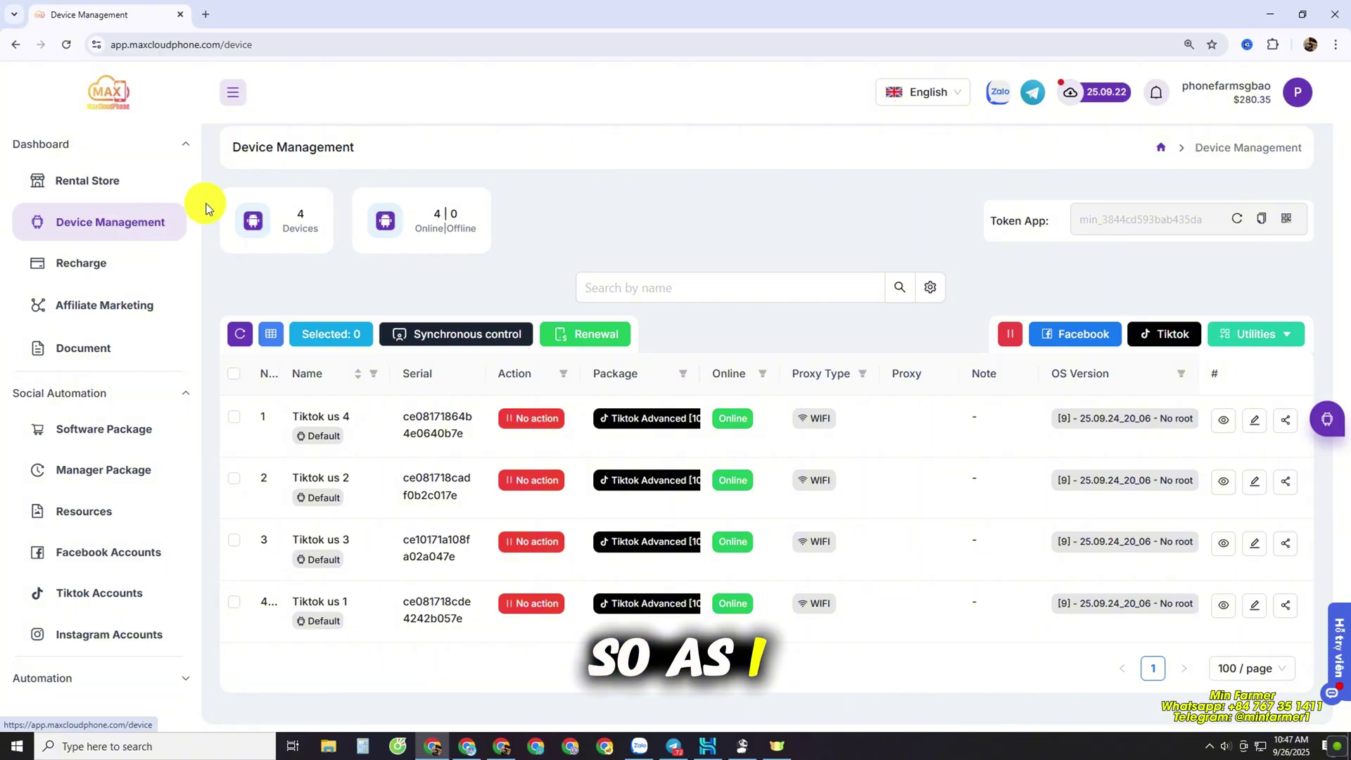
left_click(75, 595)
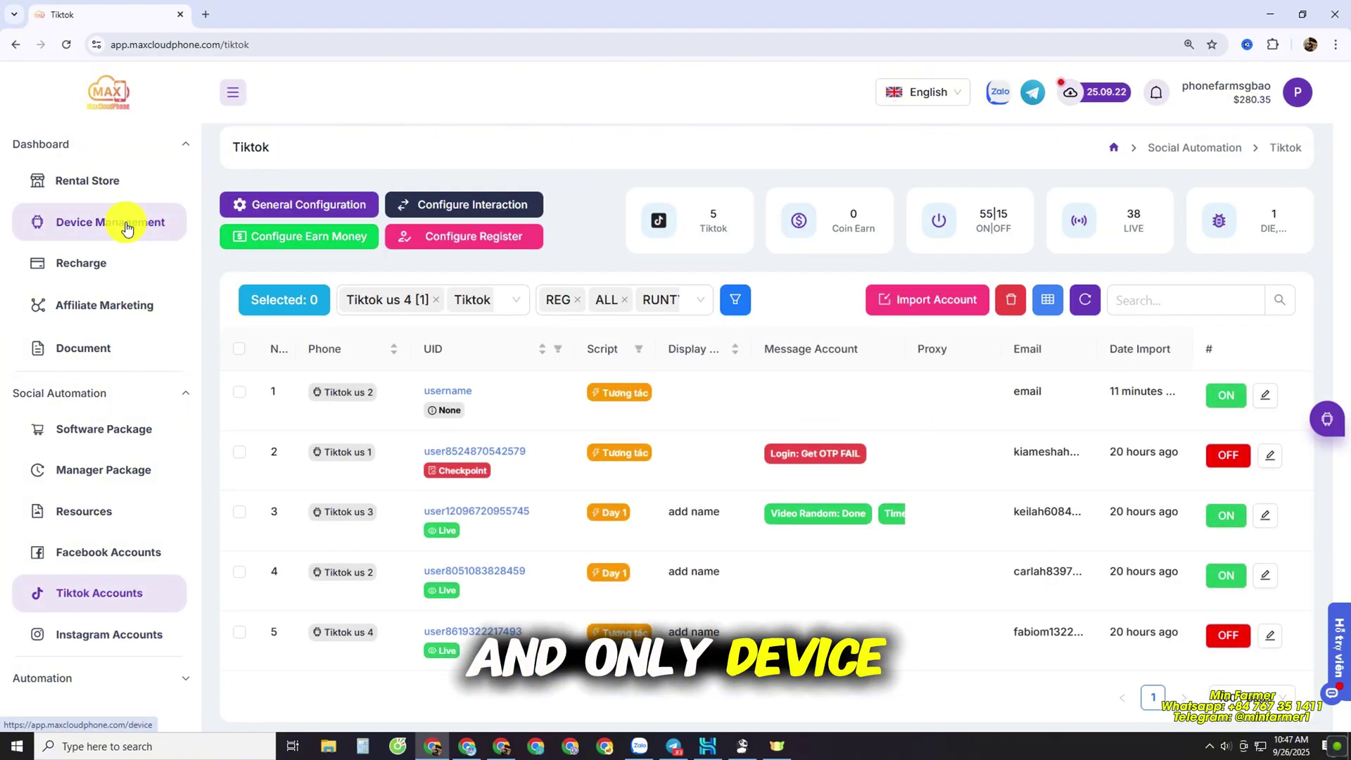
left_click(125, 225)
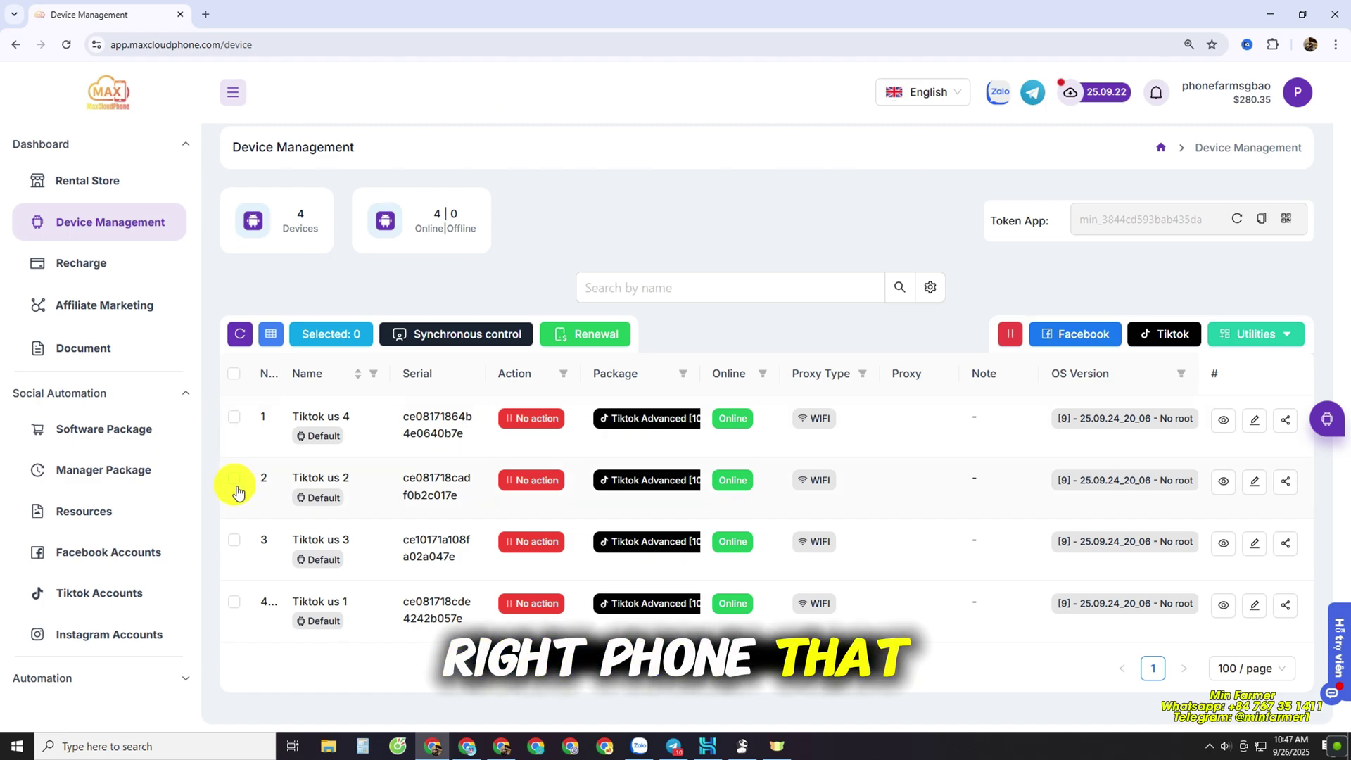
left_click(150, 595)
scroll(221, 519, "down", 1)
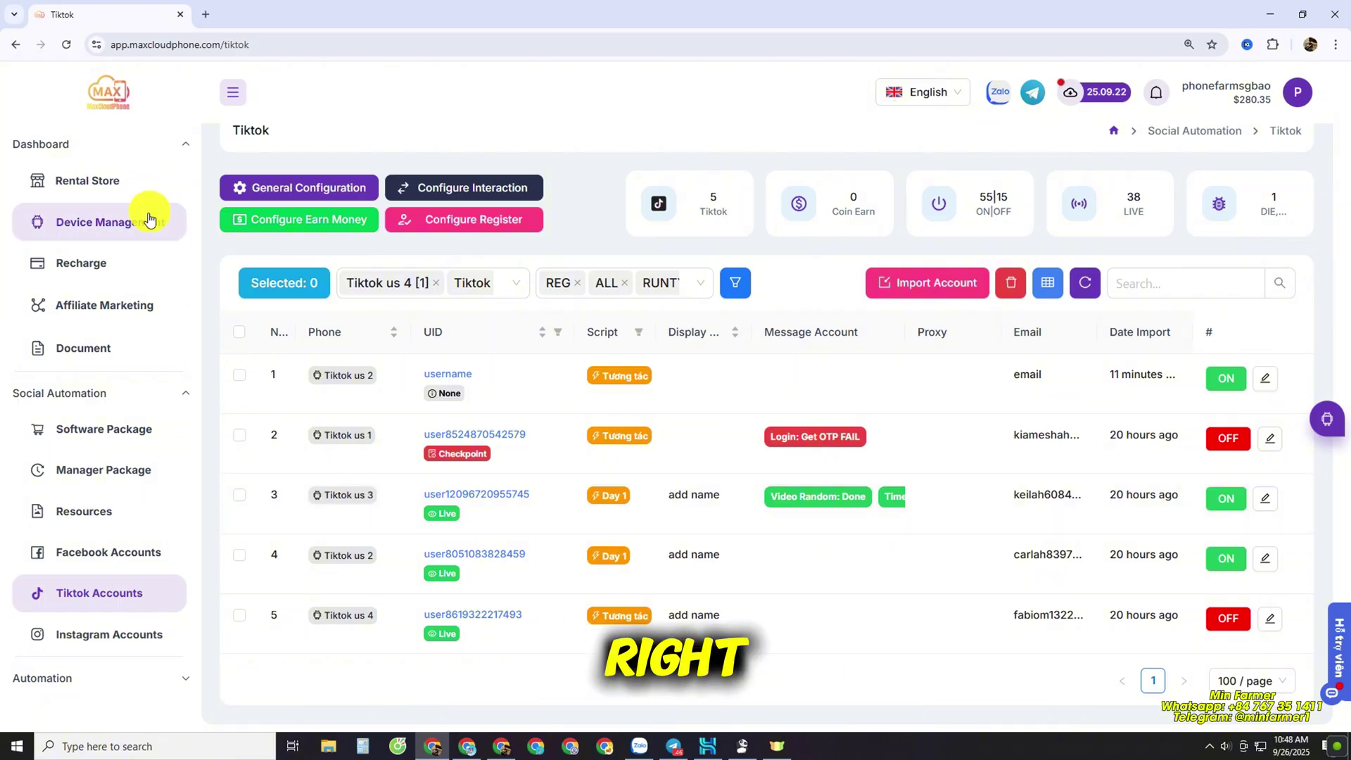
Start the TikTok Interact action on the devices Tiktok us 2 and Tiktok us 3 in Device Management
left_click(111, 224)
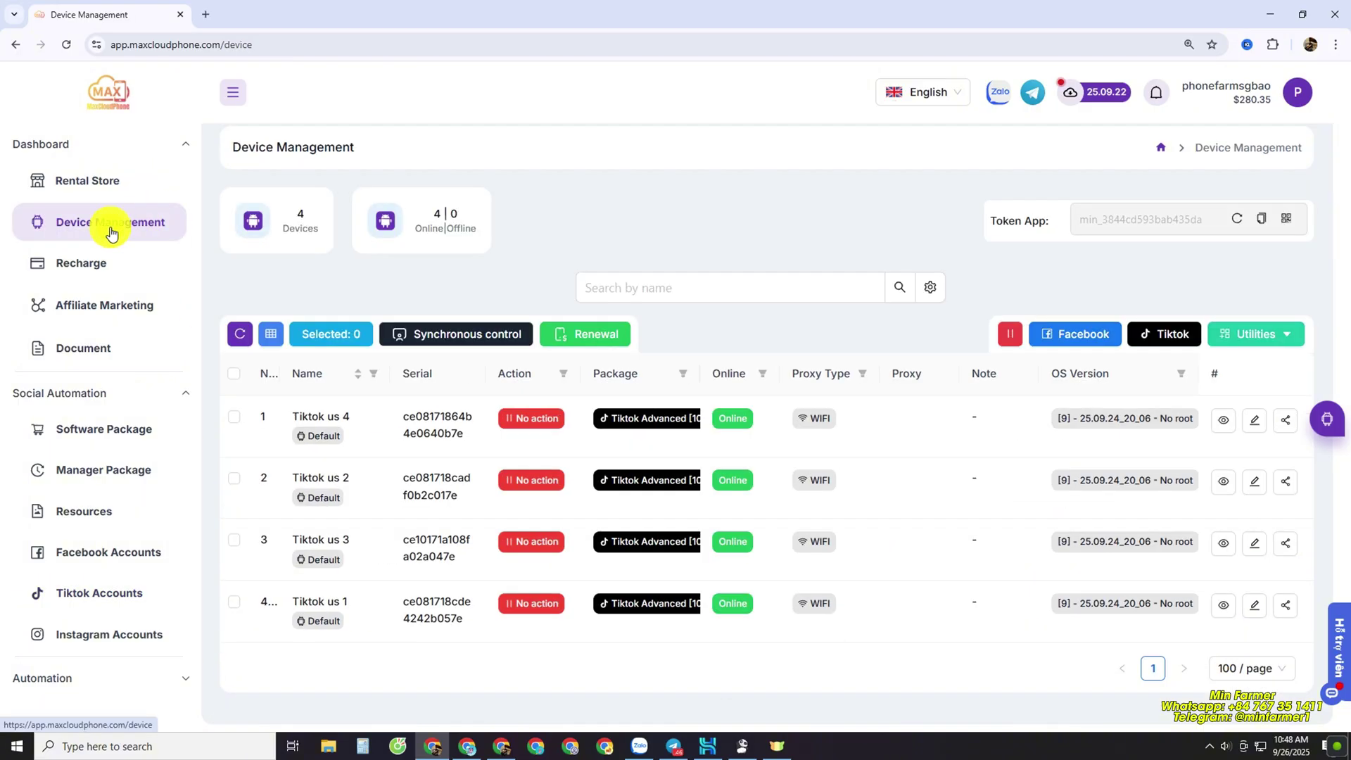
left_click(233, 478)
left_click(234, 542)
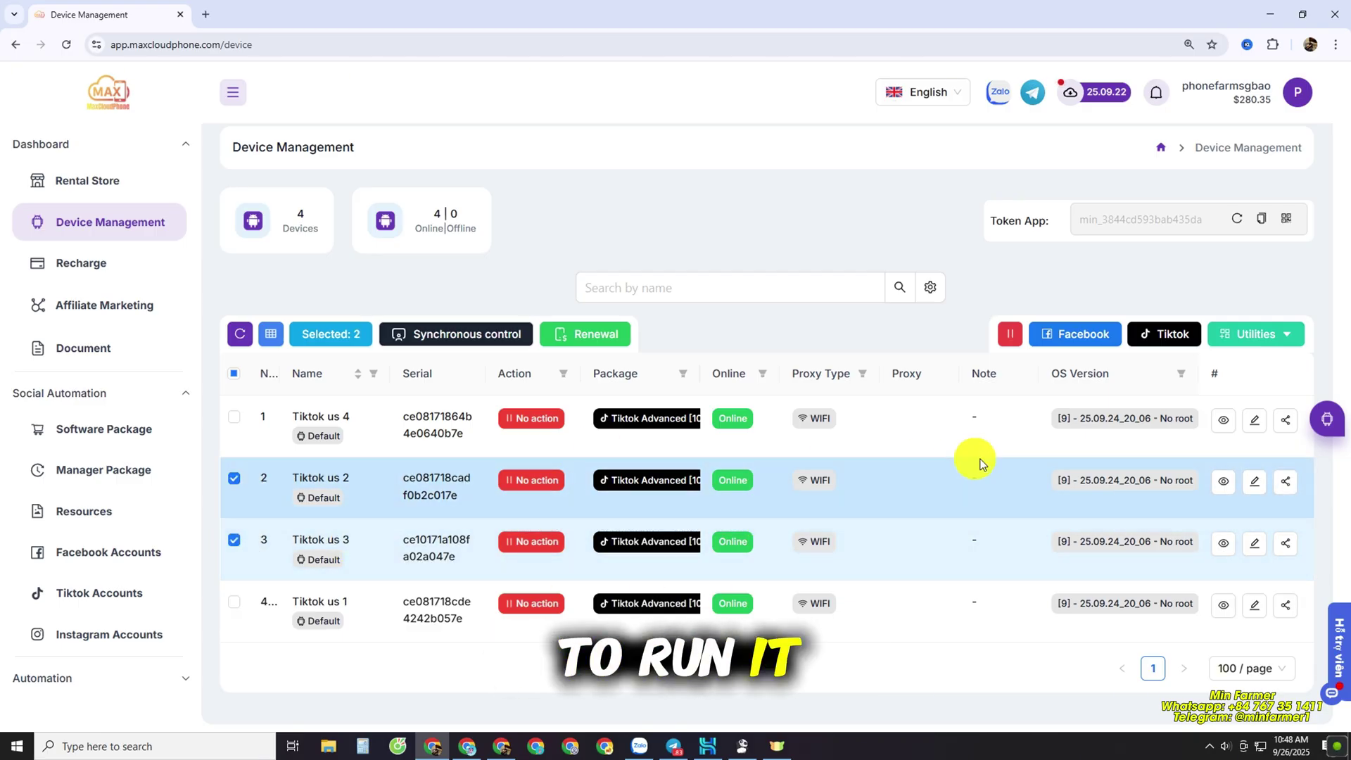
left_click(1154, 337)
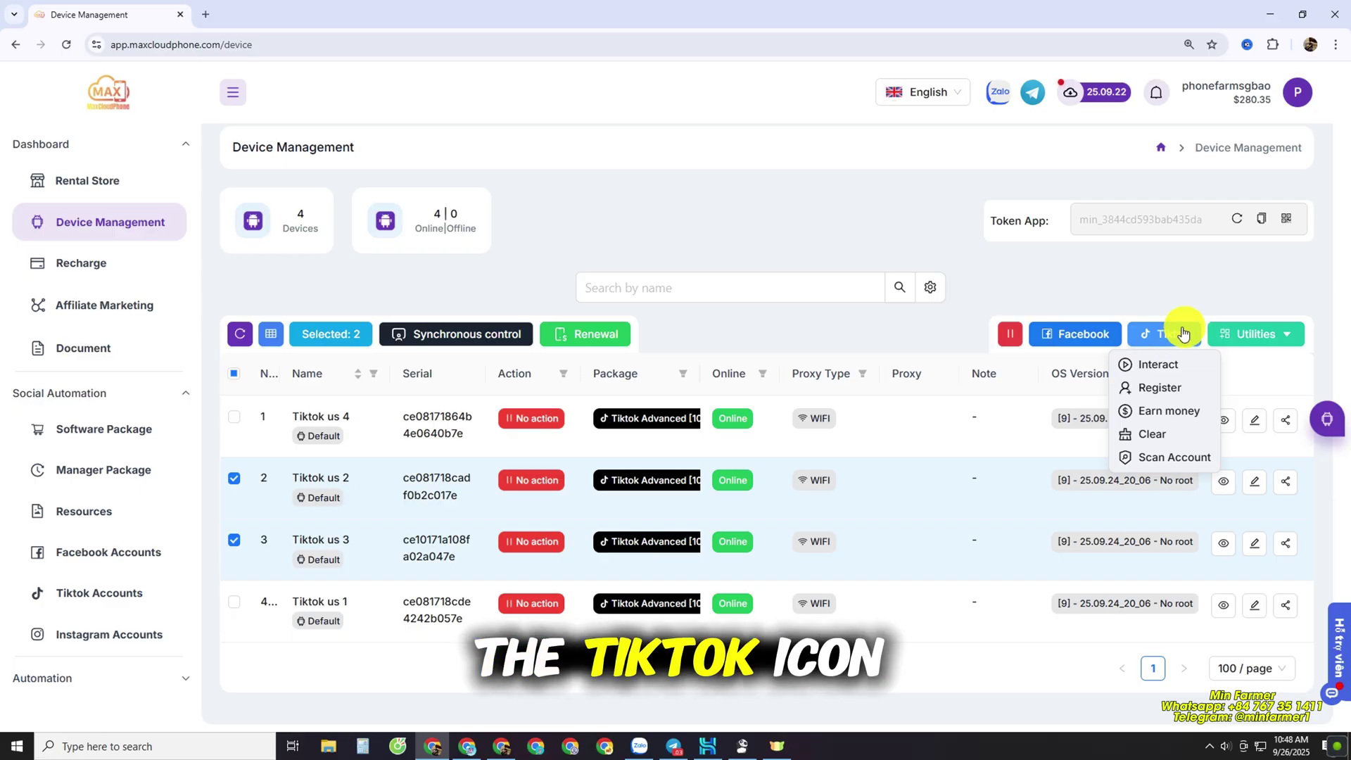
left_click(1154, 365)
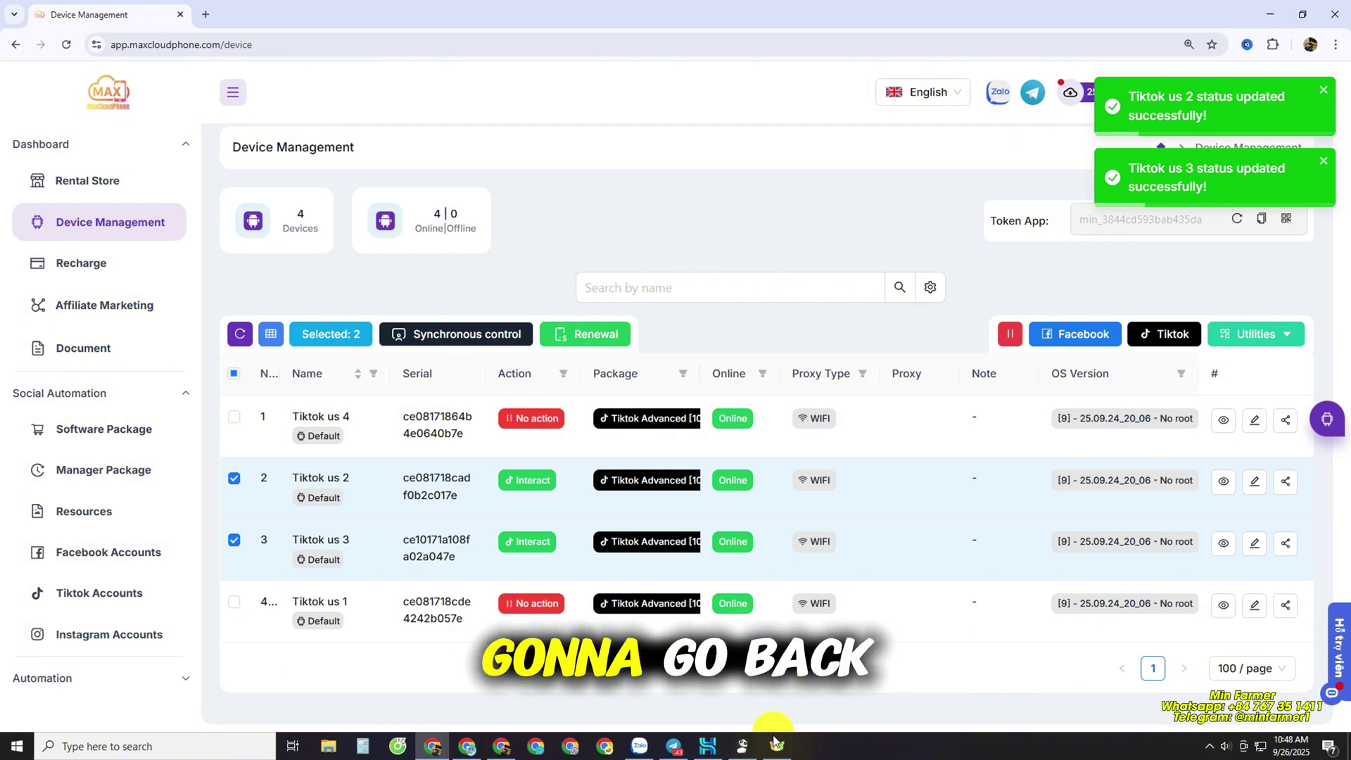
Switch to the 效卫投屏 phone mirroring window and enlarge phone 129 to watch its TikTok automation
left_click(739, 746)
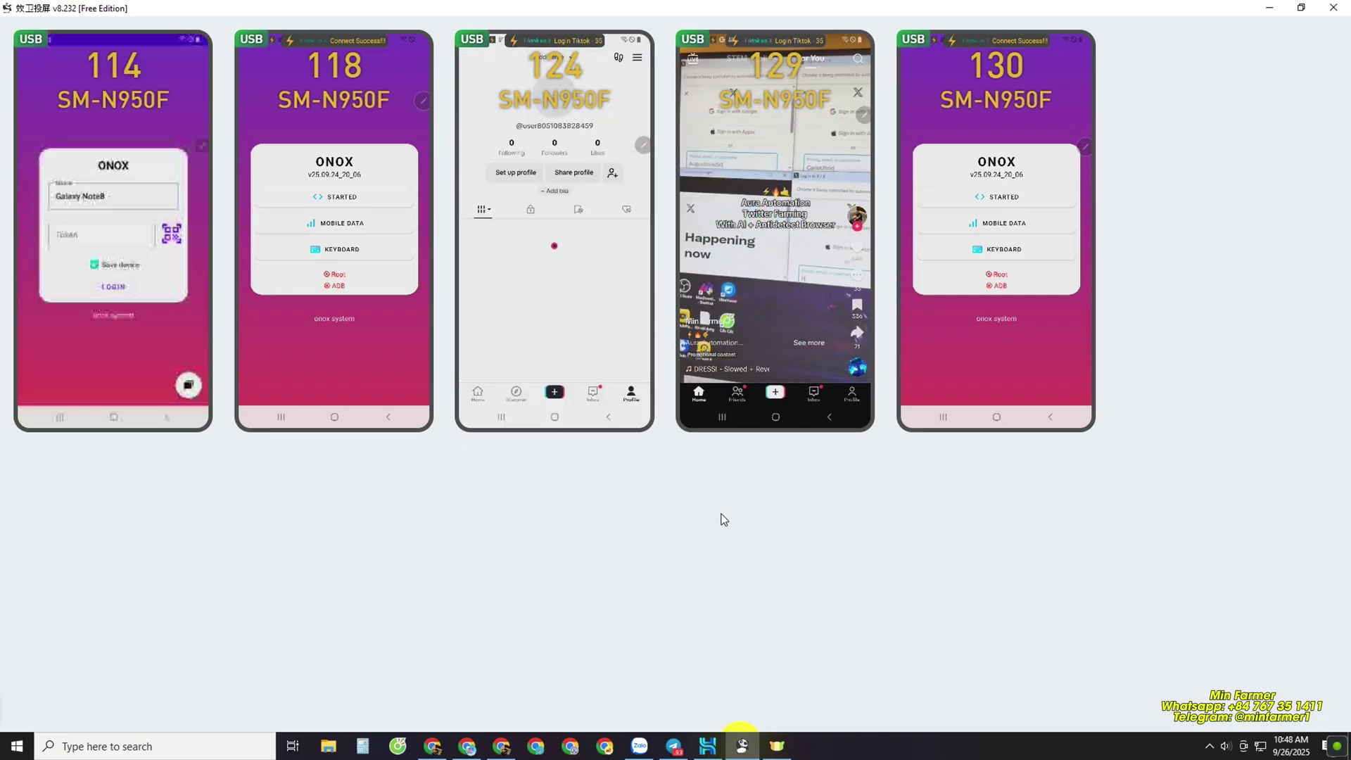
left_click(772, 362)
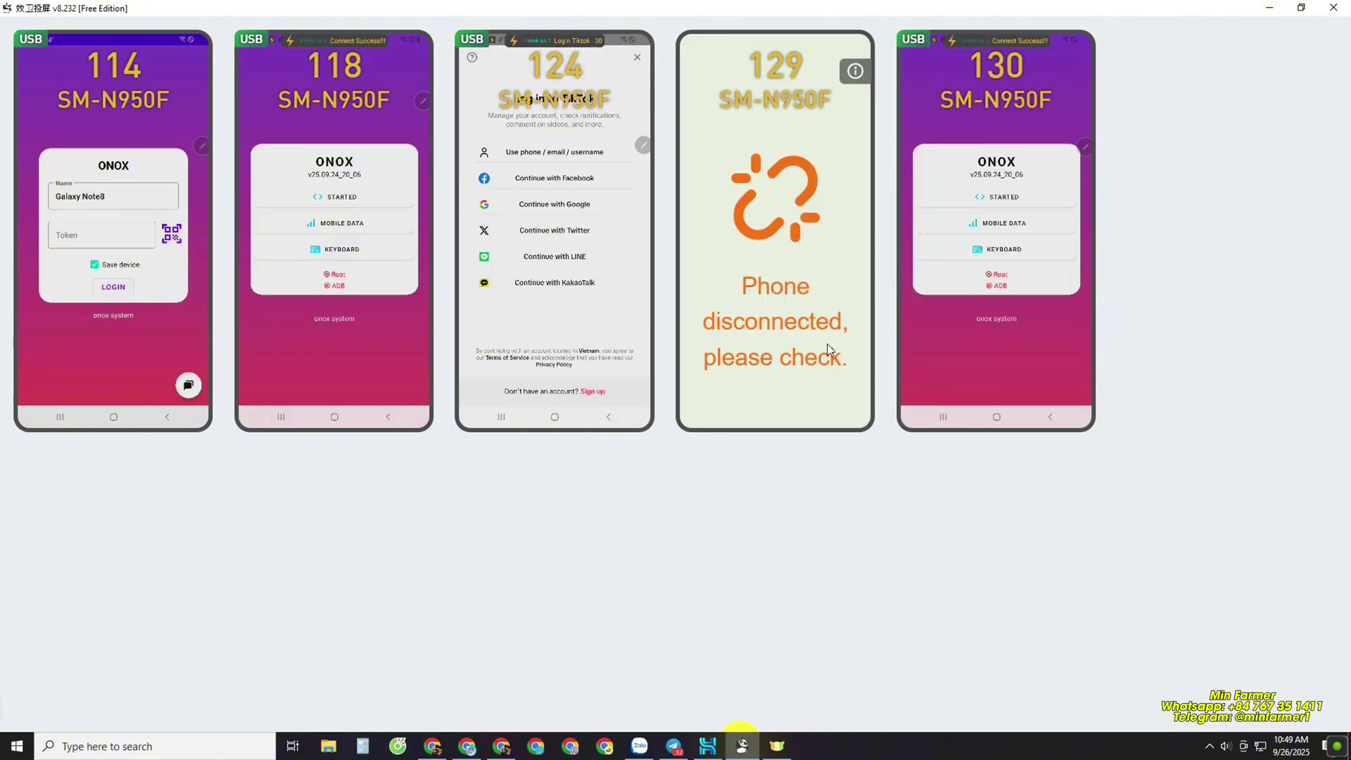
left_click(795, 346)
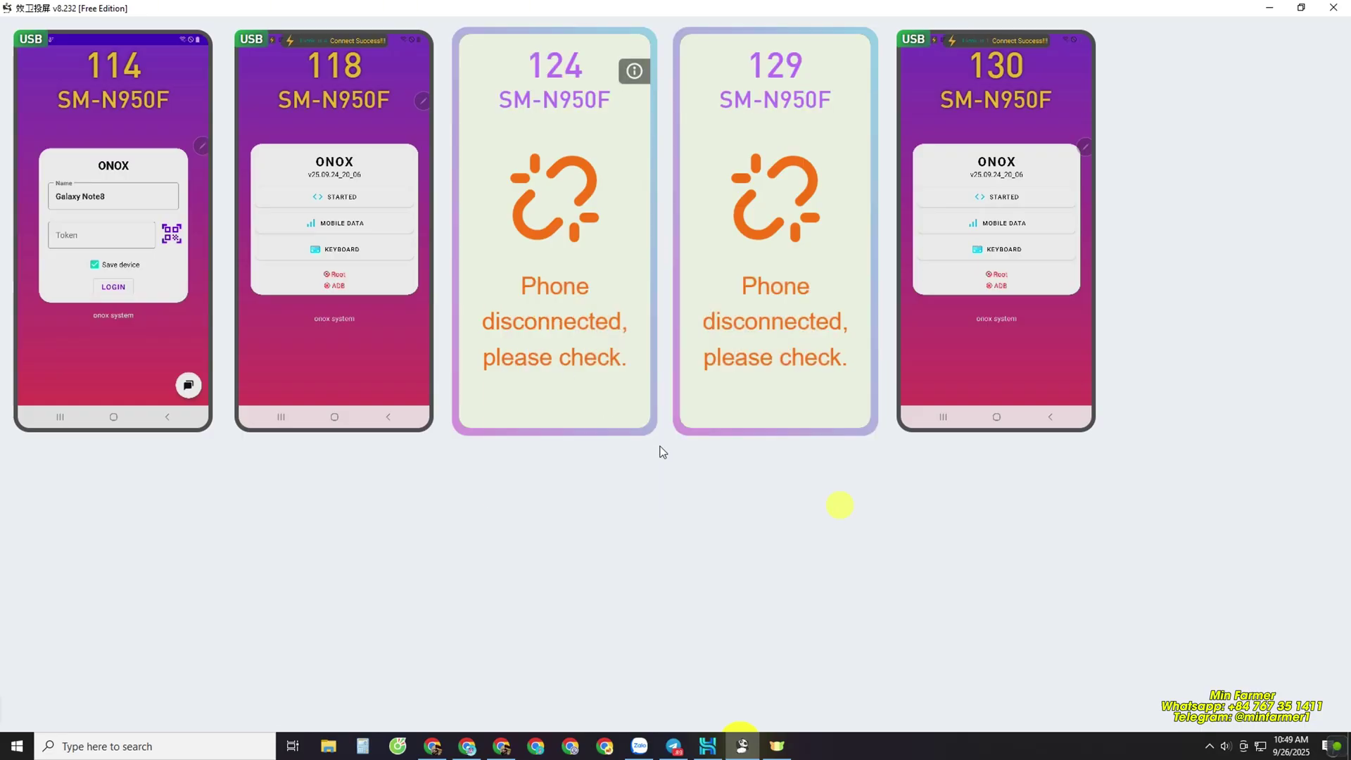
double_click(760, 332)
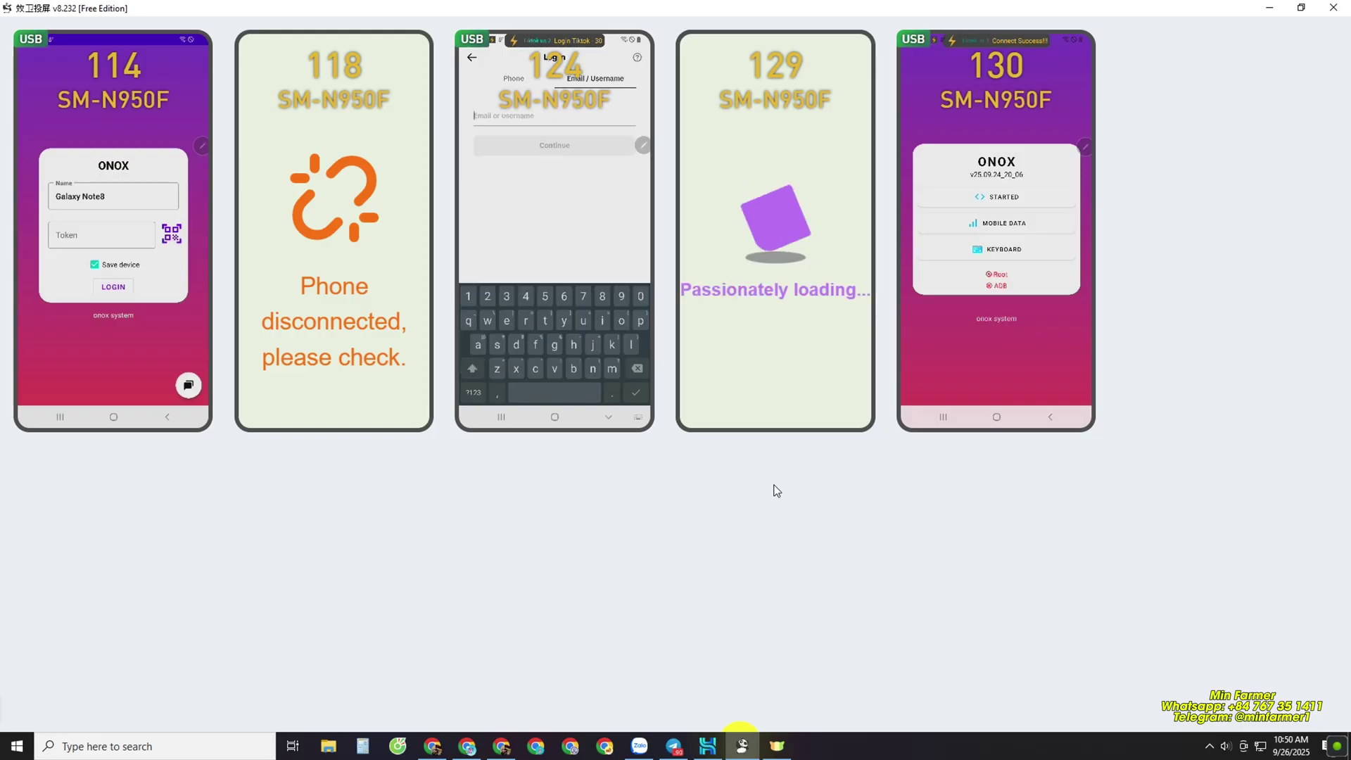
left_click(693, 269)
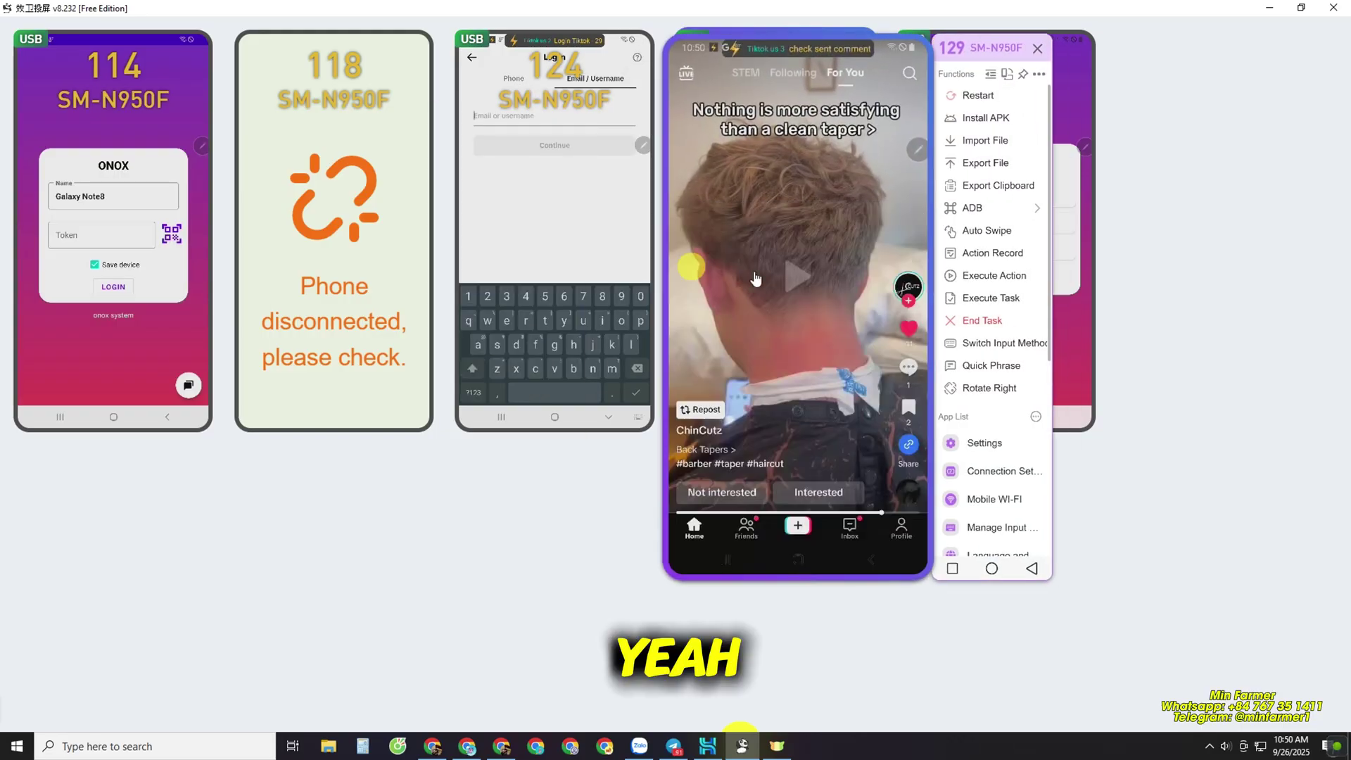